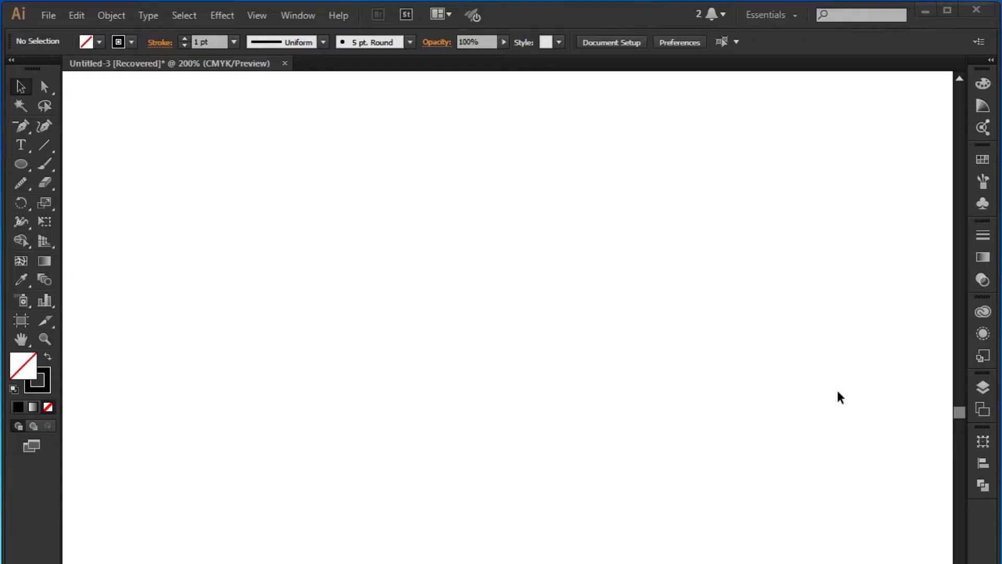
Draw a circle with the Ellipse tool and shift it to the right.
click(21, 163)
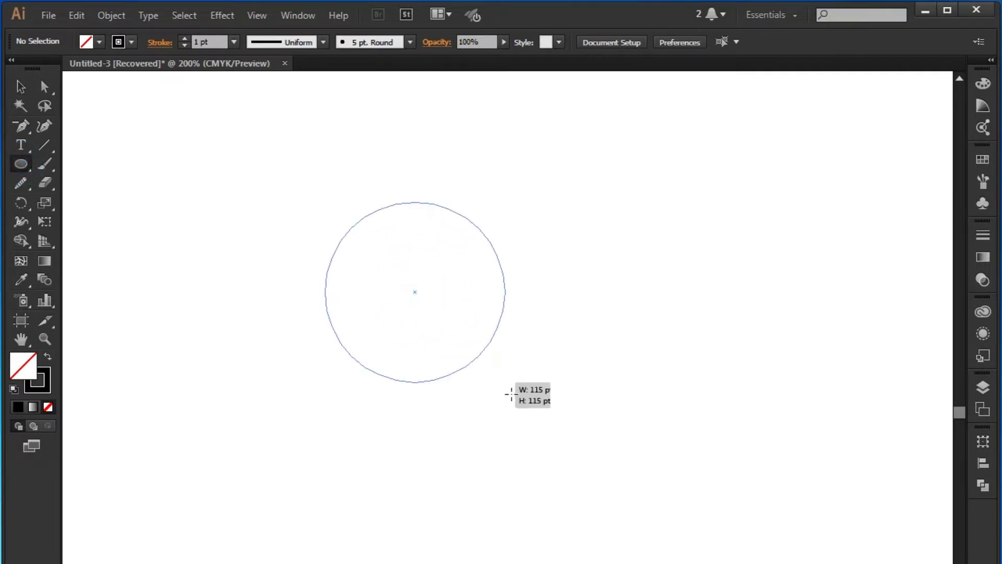
drag(415, 291, 542, 418)
click(21, 86)
drag(414, 291, 464, 291)
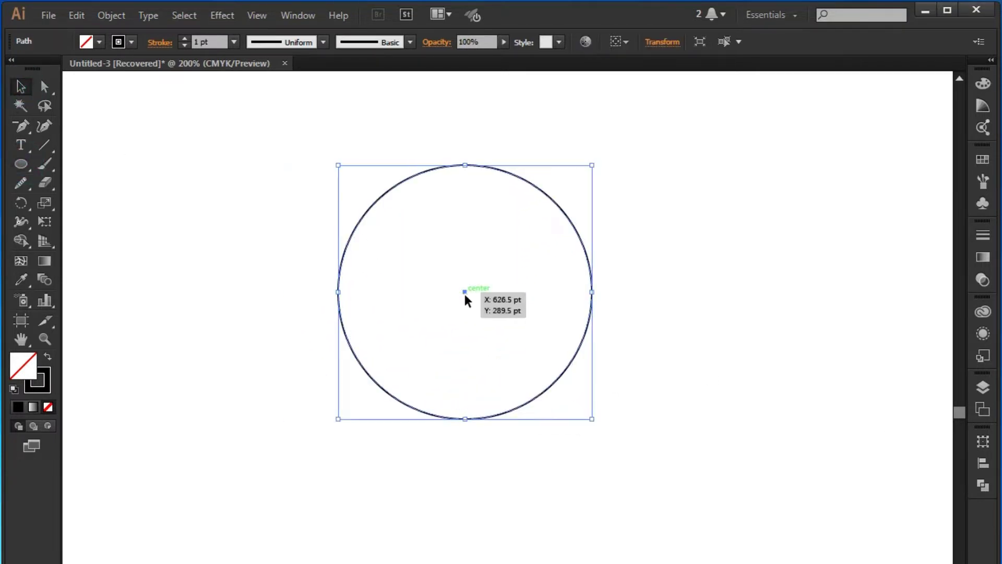
Paste a copy in front of the circle and scale it inward to about 150 pt.
click(76, 15)
click(106, 92)
click(77, 15)
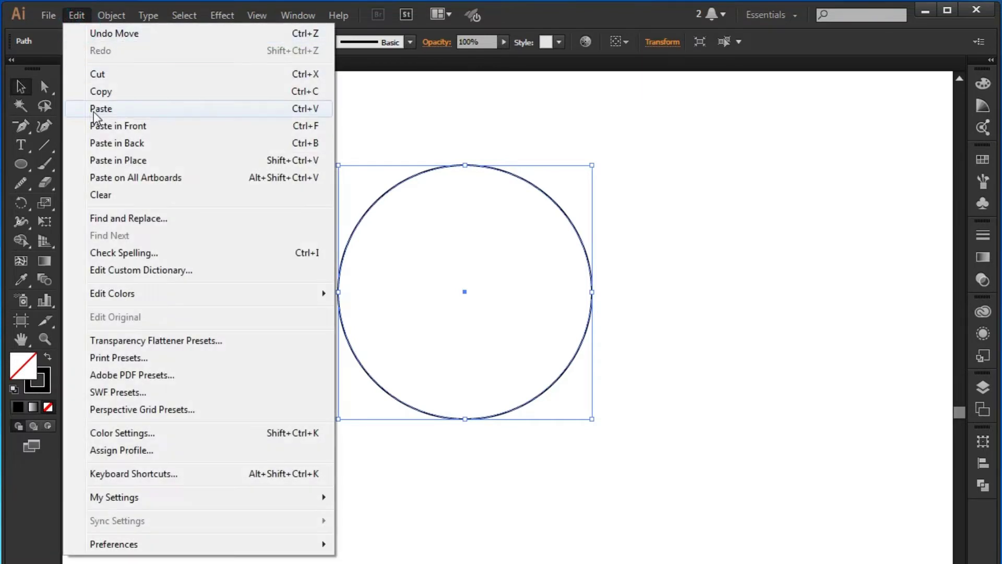
click(99, 108)
key(ctrl+z)
click(77, 15)
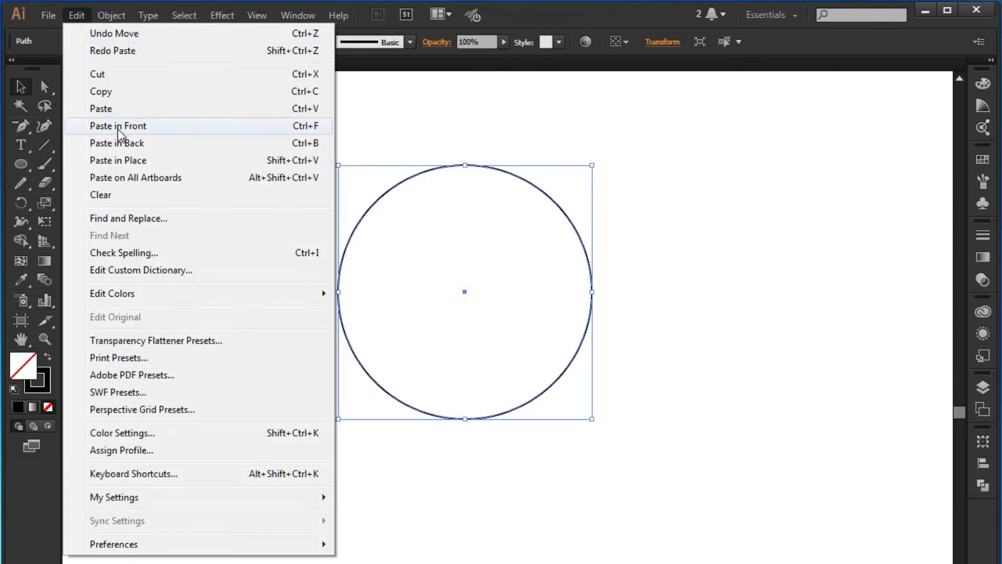
click(113, 128)
drag(592, 164, 591, 177)
key(ctrl+=)
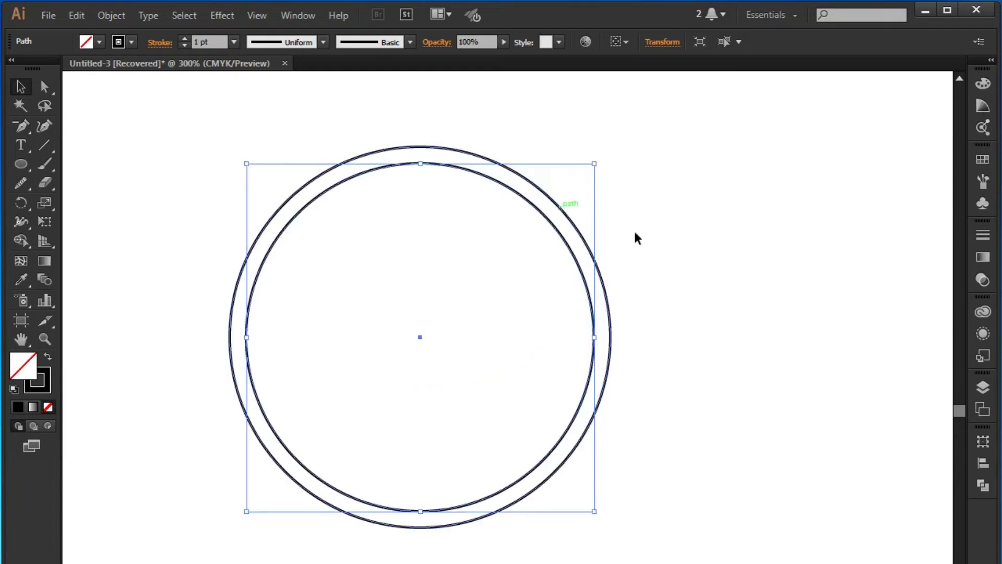
Start the G swirl with the Pen tool, curving from the inner circle around the left.
click(638, 235)
drag(21, 125, 78, 125)
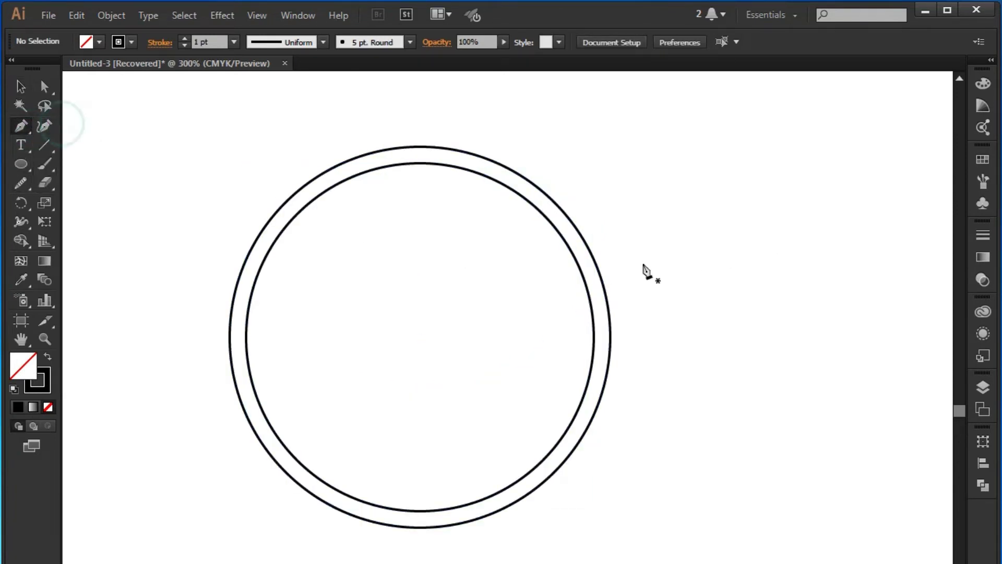
drag(561, 233, 544, 294)
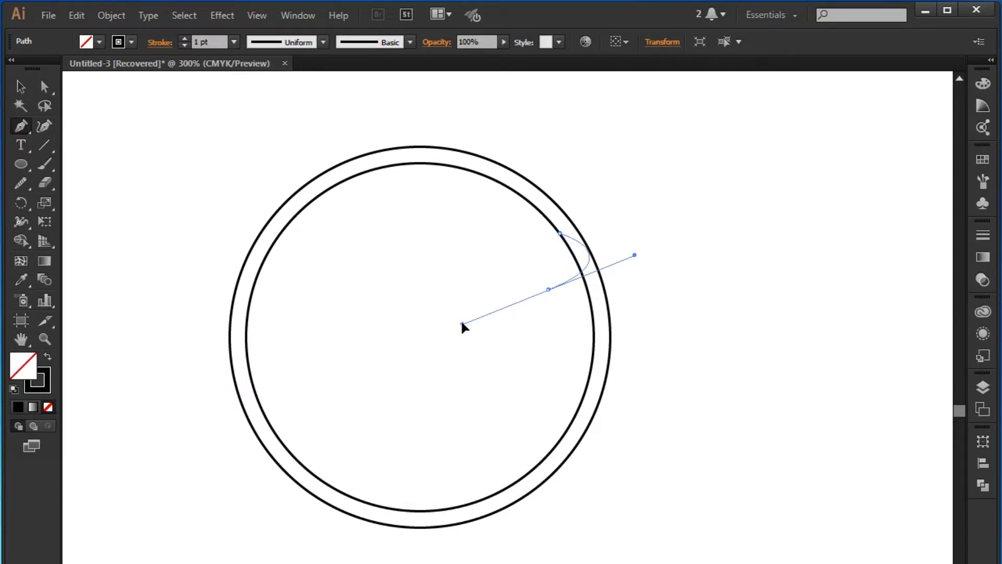
drag(462, 323, 363, 291)
key(ctrl+z)
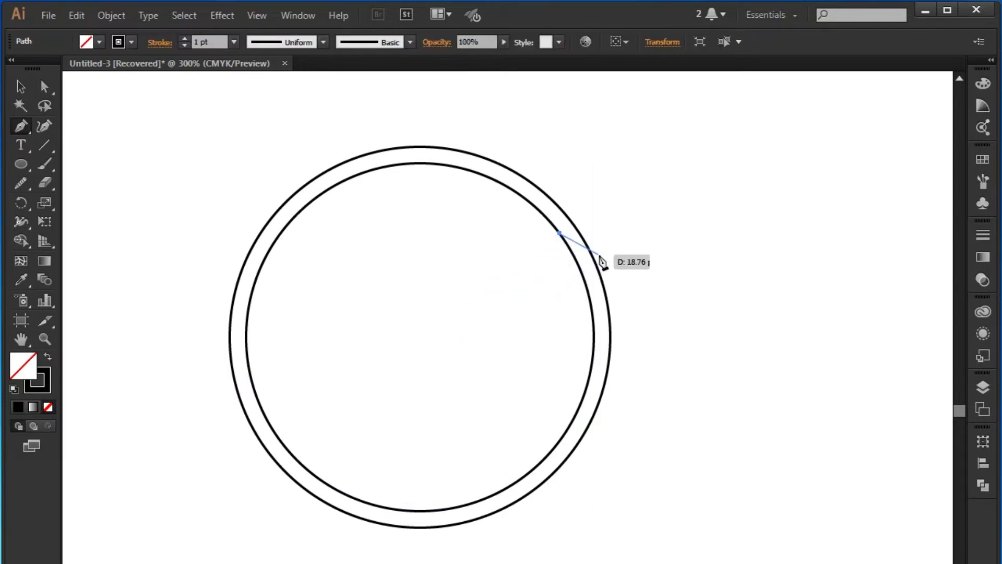
mouse_move(576, 240)
mouse_down()
mouse_move(571, 268)
mouse_move(543, 277)
mouse_up()
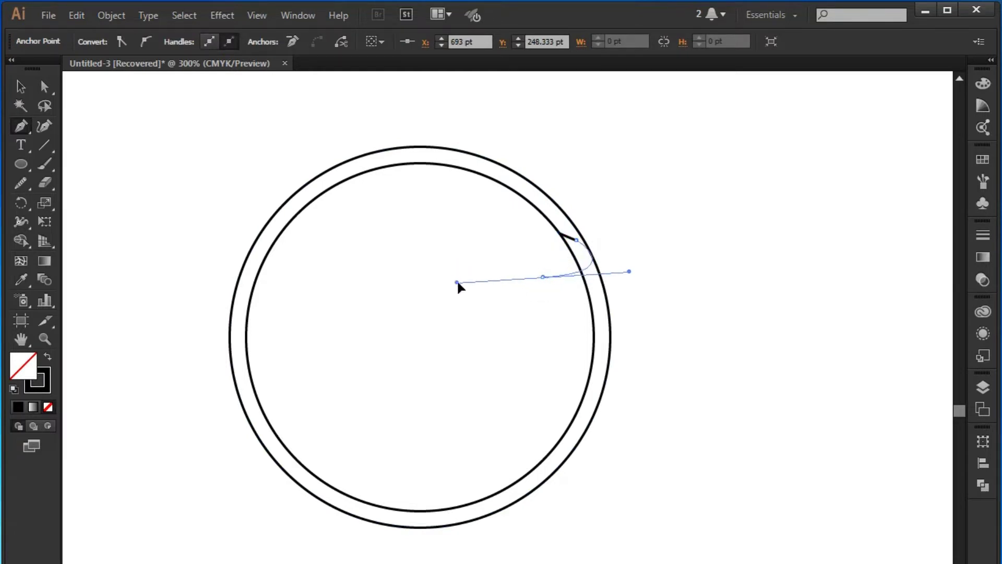
mouse_move(452, 273)
mouse_down()
mouse_move(454, 288)
mouse_move(343, 291)
mouse_move(297, 321)
mouse_up()
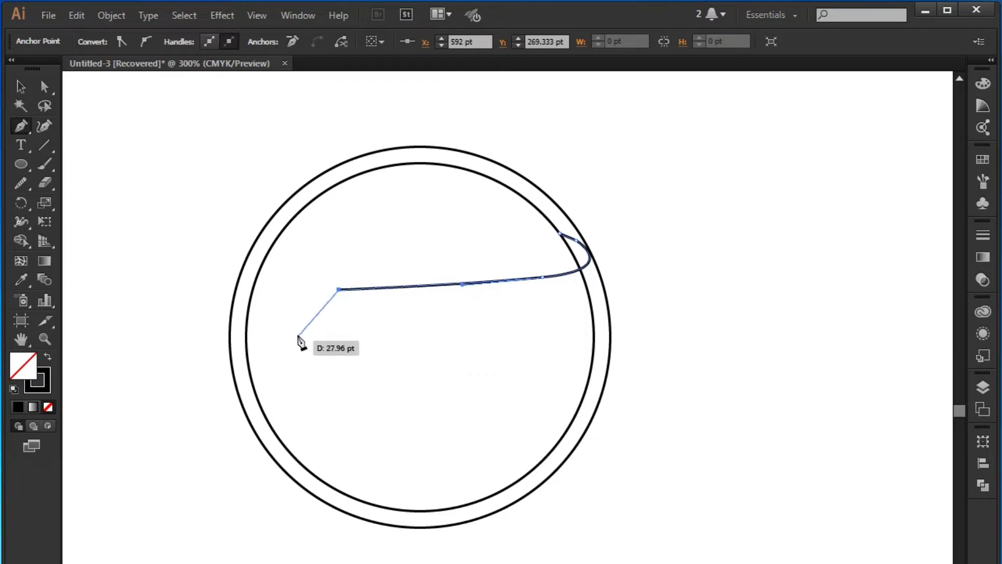
mouse_move(295, 365)
mouse_down()
mouse_move(338, 418)
mouse_move(417, 421)
mouse_up()
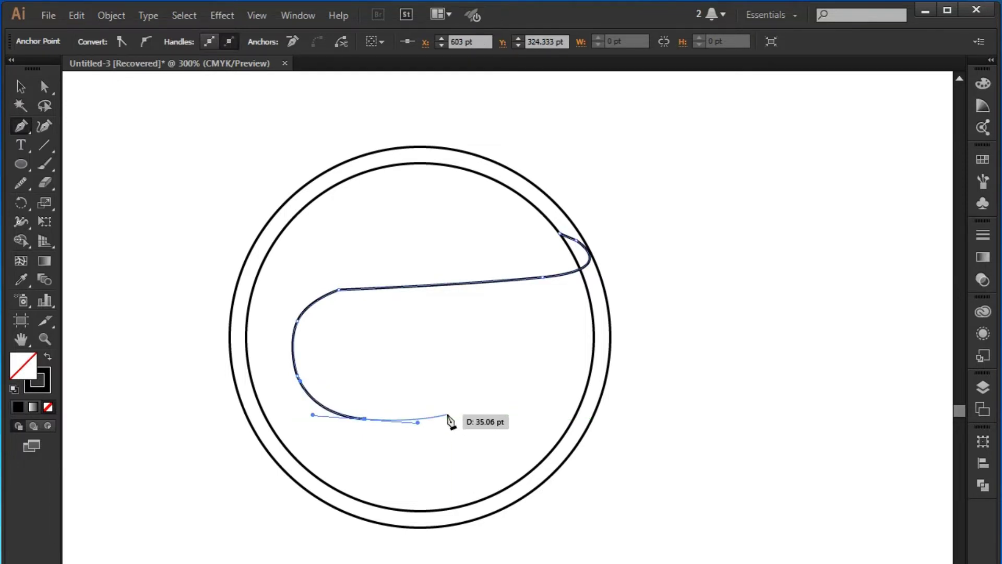
Curl the swirl inward along the bottom with short handles and a corner anchor.
drag(452, 415, 452, 359)
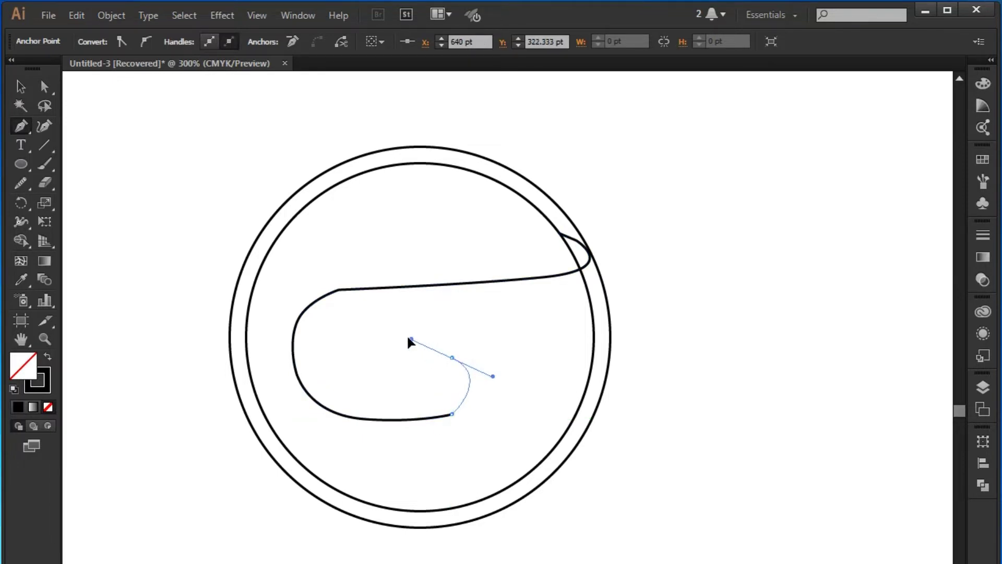
drag(387, 345, 397, 372)
key(ctrl+z)
mouse_move(452, 414)
mouse_down()
mouse_move(470, 400)
mouse_move(459, 380)
mouse_up()
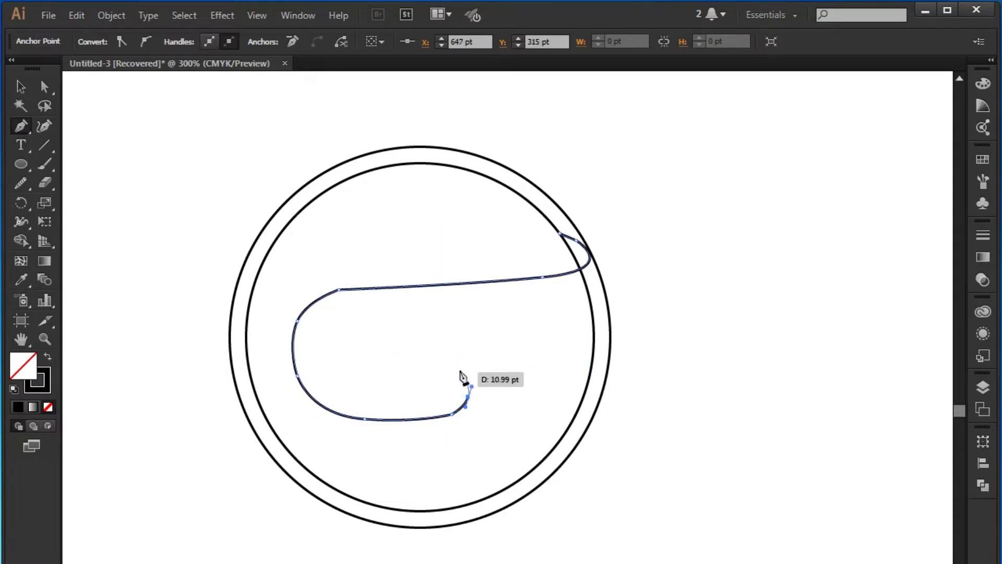
click(429, 367)
click(406, 387)
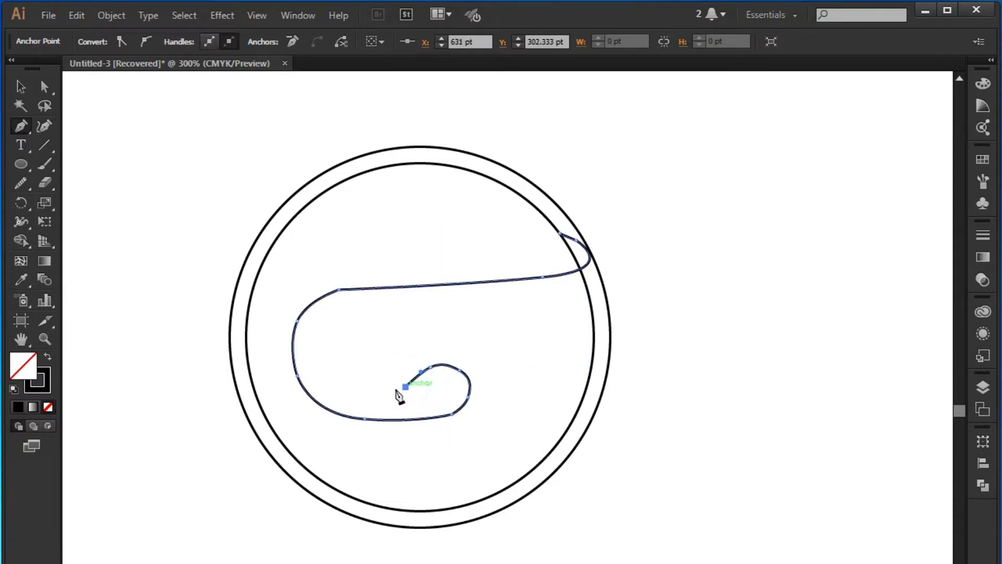
click(363, 387)
mouse_move(362, 385)
mouse_down()
mouse_move(353, 353)
mouse_move(405, 335)
mouse_up()
Extend the swirl to the outer circle's bottom, loop outside the right, and close at the start.
click(492, 337)
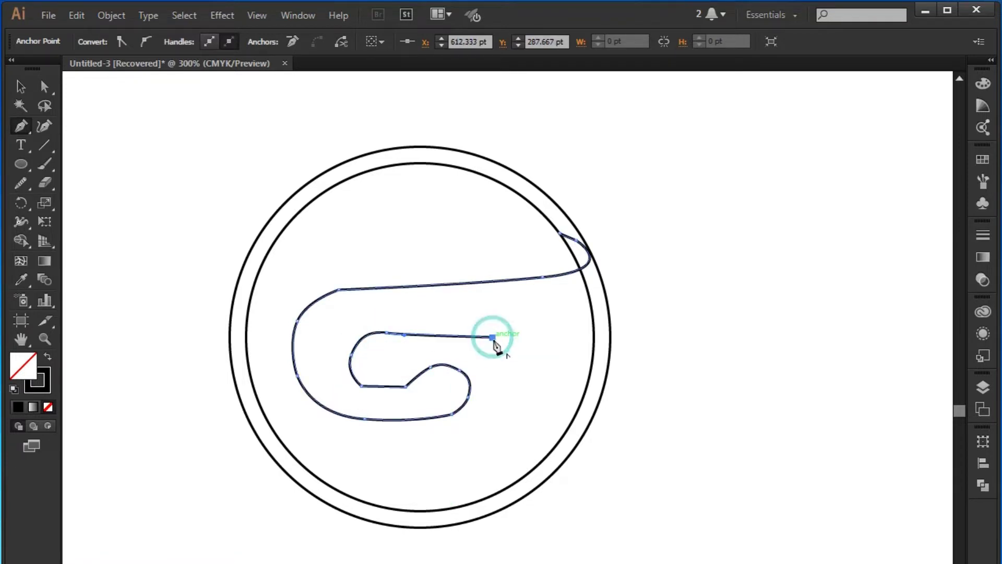
mouse_move(452, 524)
mouse_down()
mouse_move(679, 460)
mouse_move(703, 363)
mouse_move(686, 365)
mouse_up()
drag(452, 524, 678, 553)
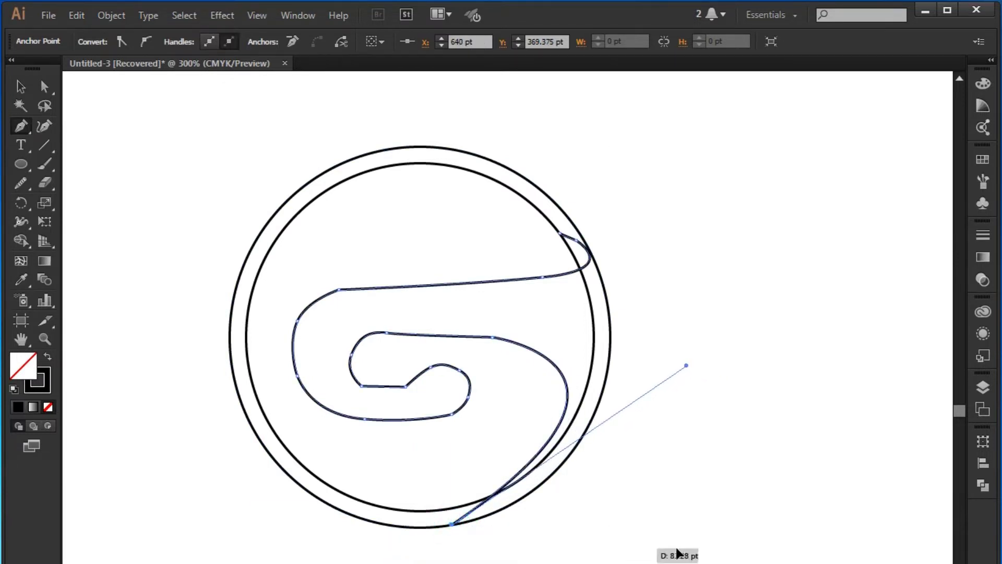
click(663, 548)
click(764, 344)
click(698, 227)
click(611, 214)
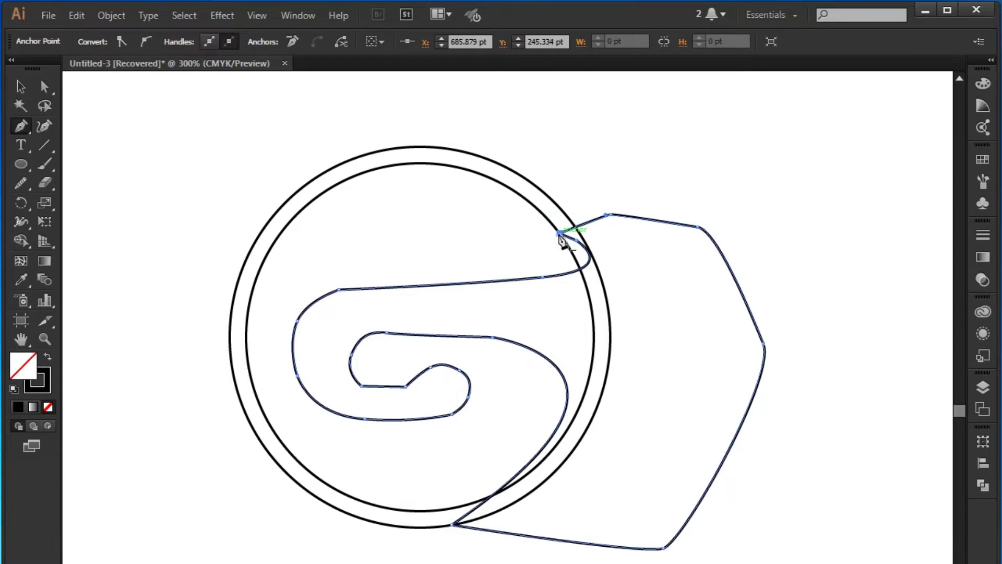
click(560, 233)
Delete the swirl region outside the rings using the Shape Builder on all artwork.
click(21, 86)
key(ctrl+a)
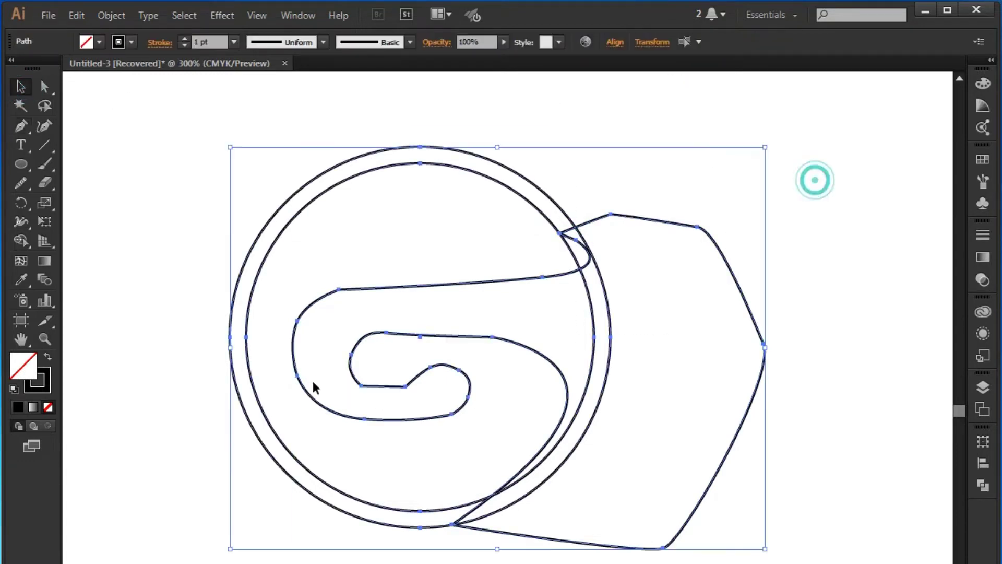
click(20, 261)
alt+click(731, 230)
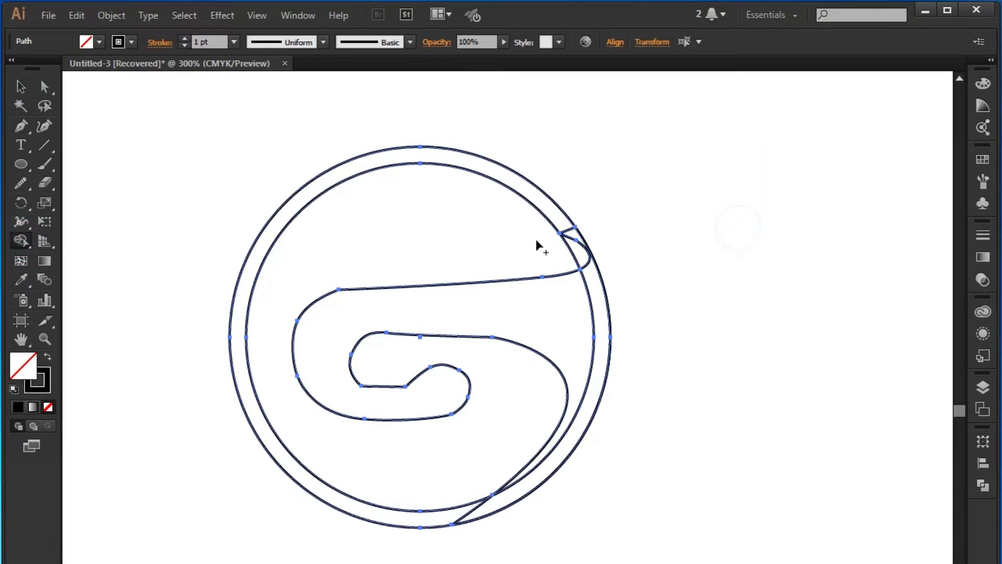
Select the swirl and retrace its inner curl and top segments with the Pencil tool.
key(v)
click(160, 130)
click(473, 337)
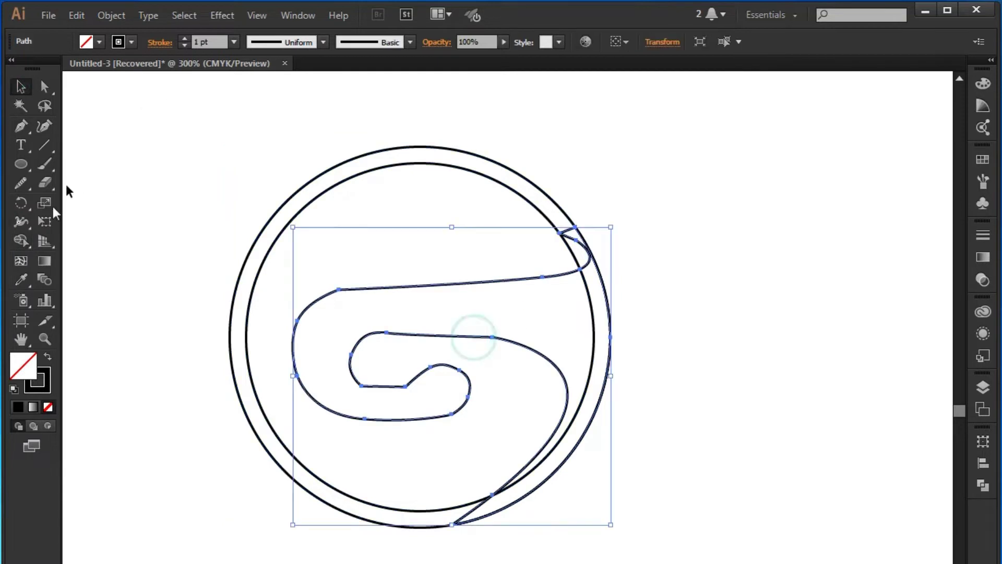
click(21, 183)
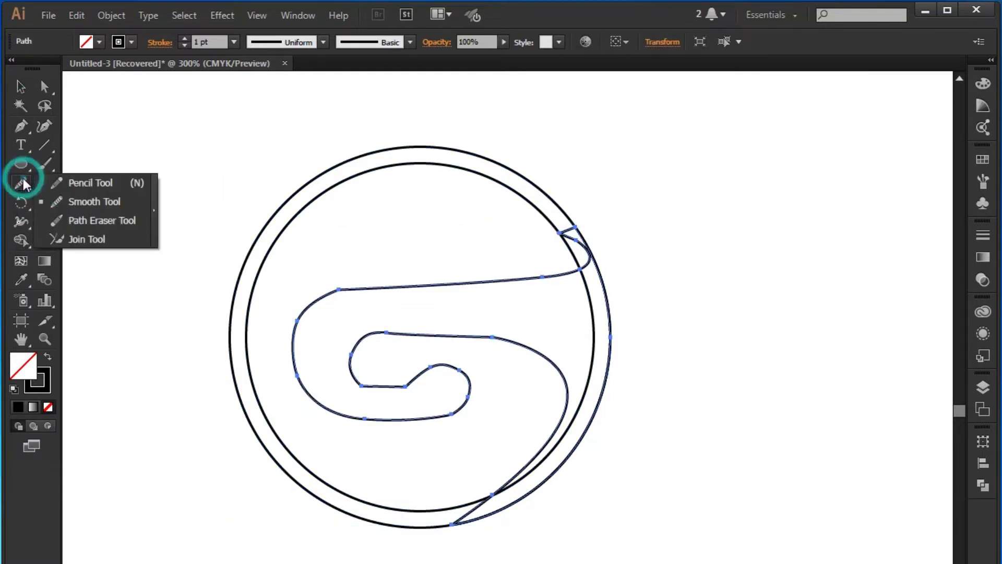
drag(371, 330, 369, 337)
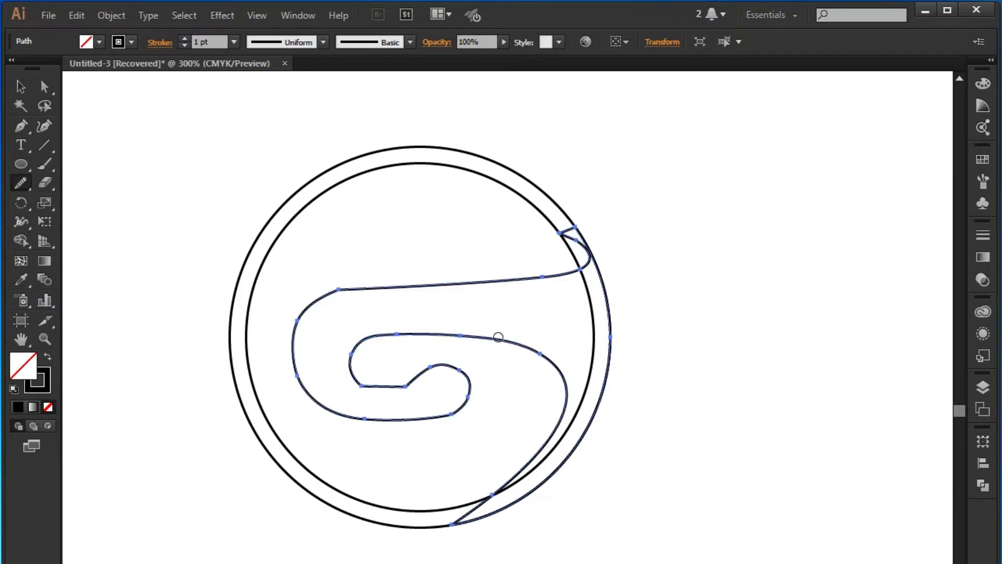
drag(428, 371, 387, 388)
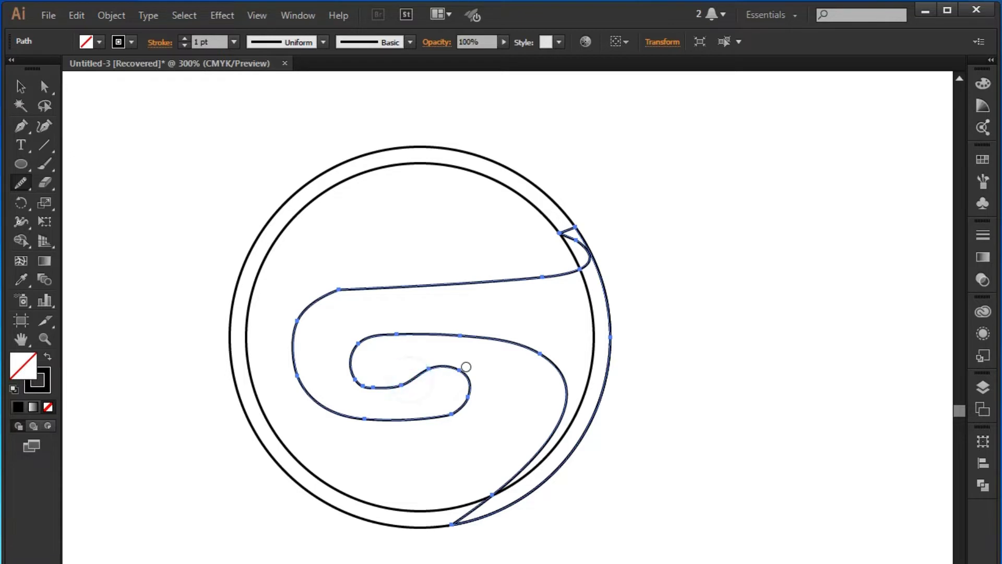
drag(367, 288, 416, 285)
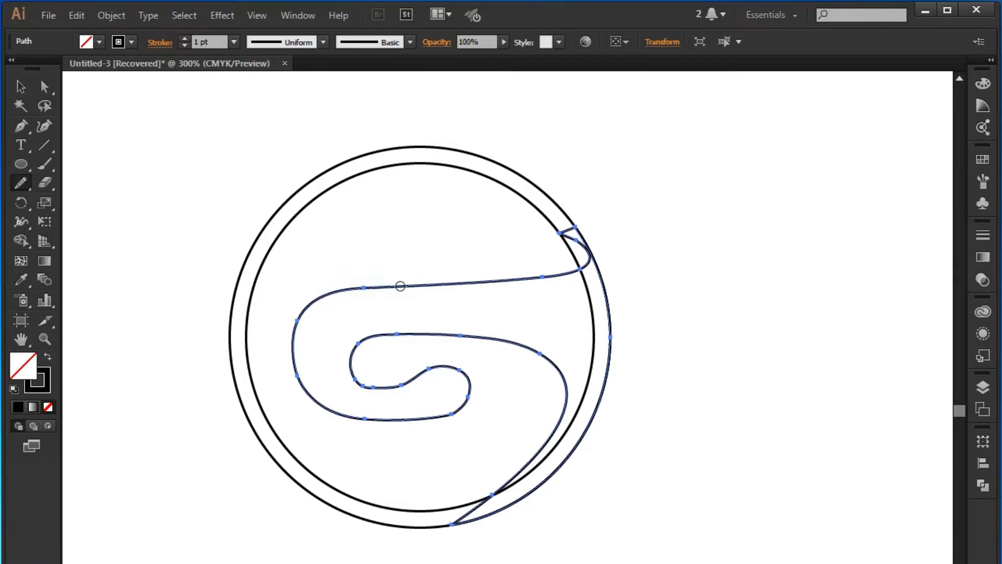
drag(483, 289, 459, 278)
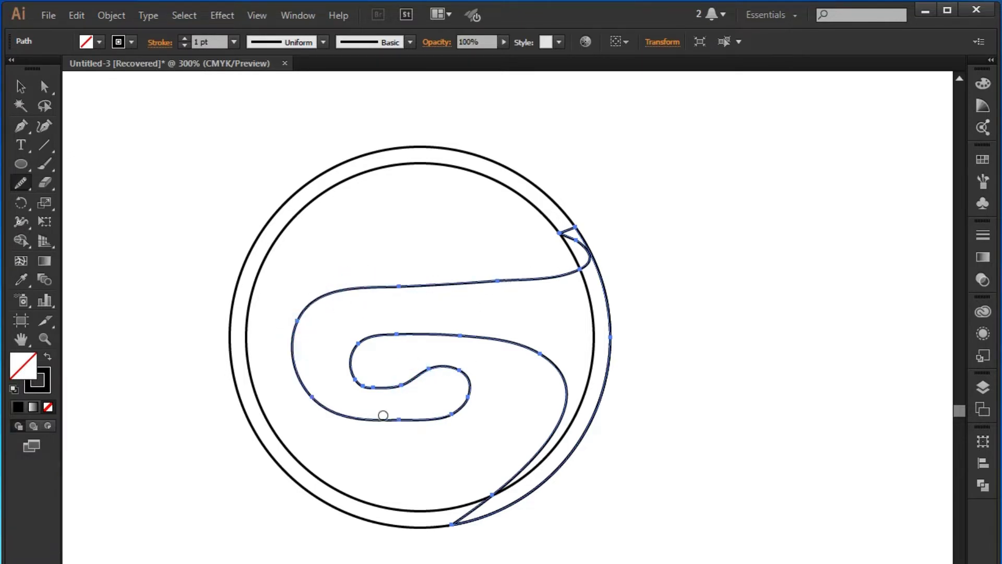
Smooth the swirl's bottom, upper-right and inner-curl segments with the Pencil, then deselect.
drag(383, 418, 351, 419)
drag(433, 423, 358, 421)
drag(418, 418, 328, 411)
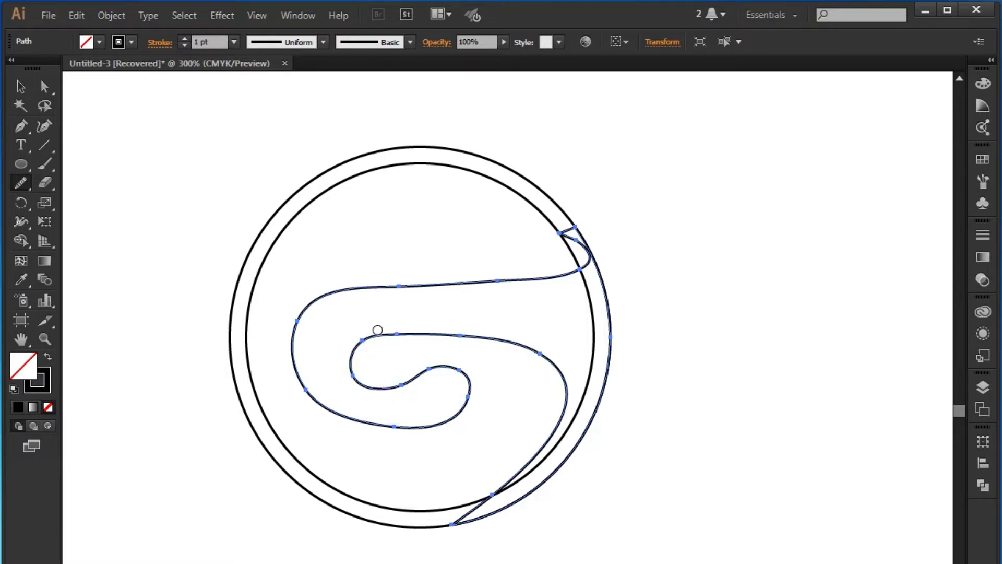
drag(520, 342, 571, 394)
drag(438, 332, 420, 326)
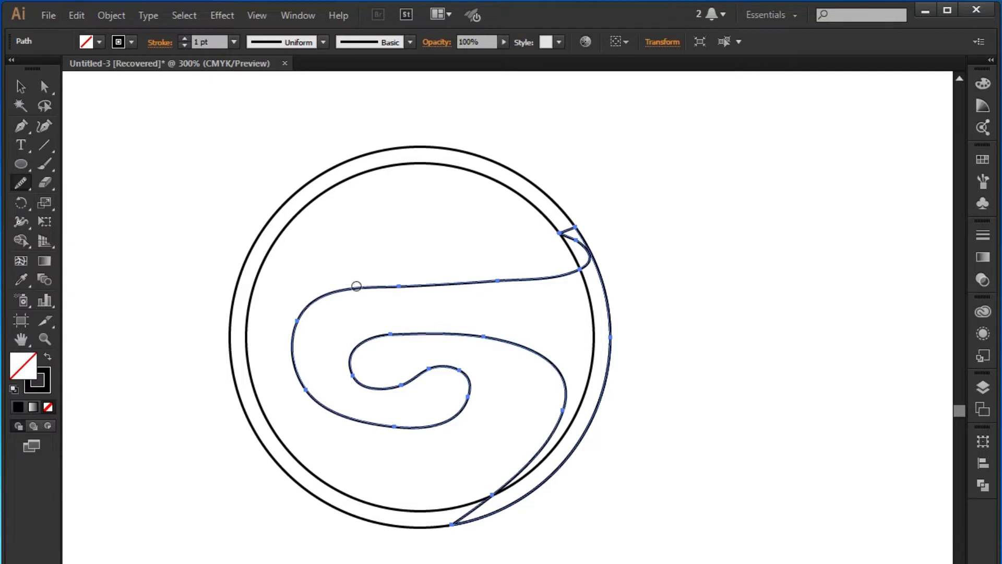
click(20, 88)
click(724, 283)
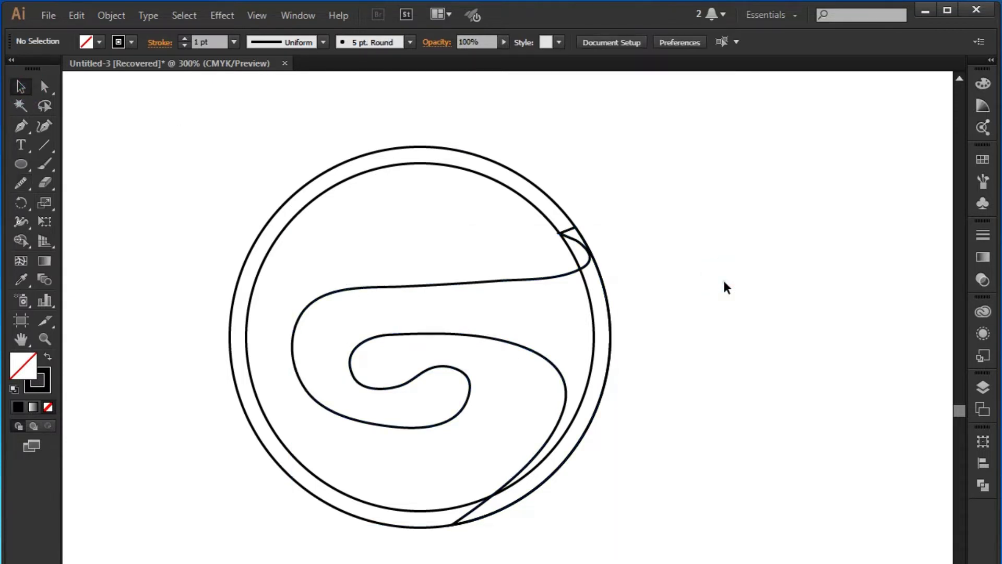
Draw a closed Pen path parallel to the G's top, looping outside the circle.
click(34, 130)
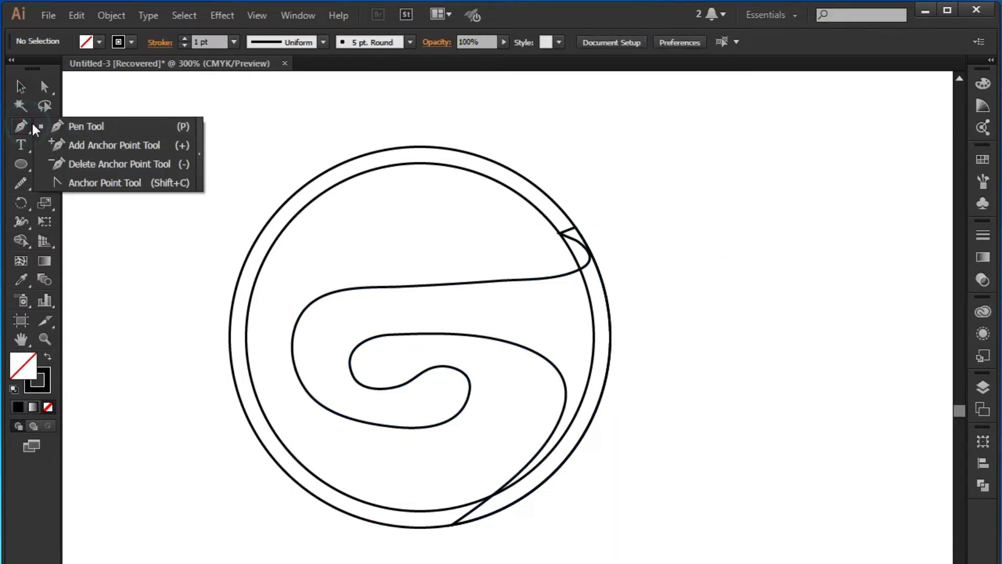
click(559, 234)
mouse_move(552, 256)
mouse_down()
mouse_move(563, 266)
mouse_move(531, 261)
mouse_up()
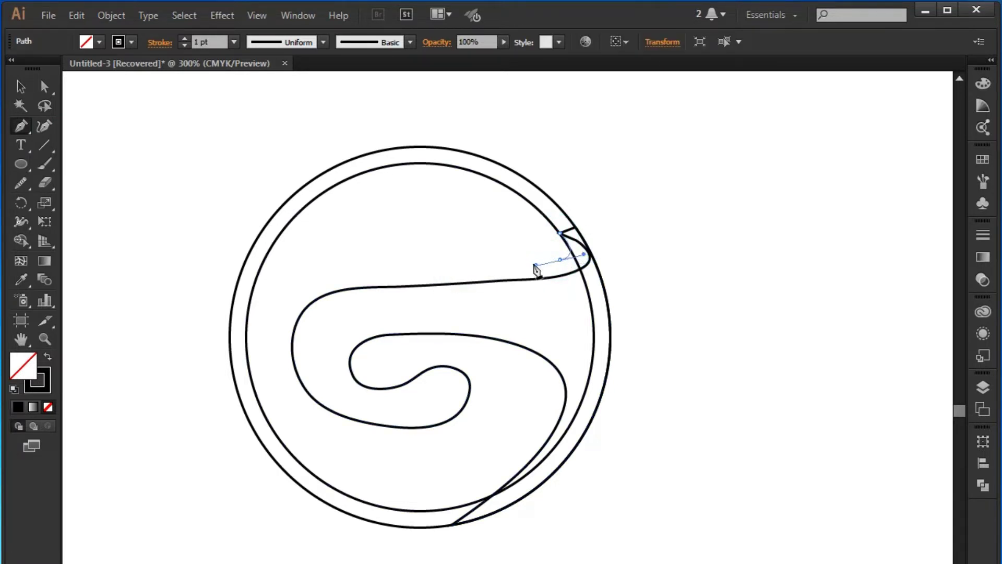
drag(297, 321, 294, 385)
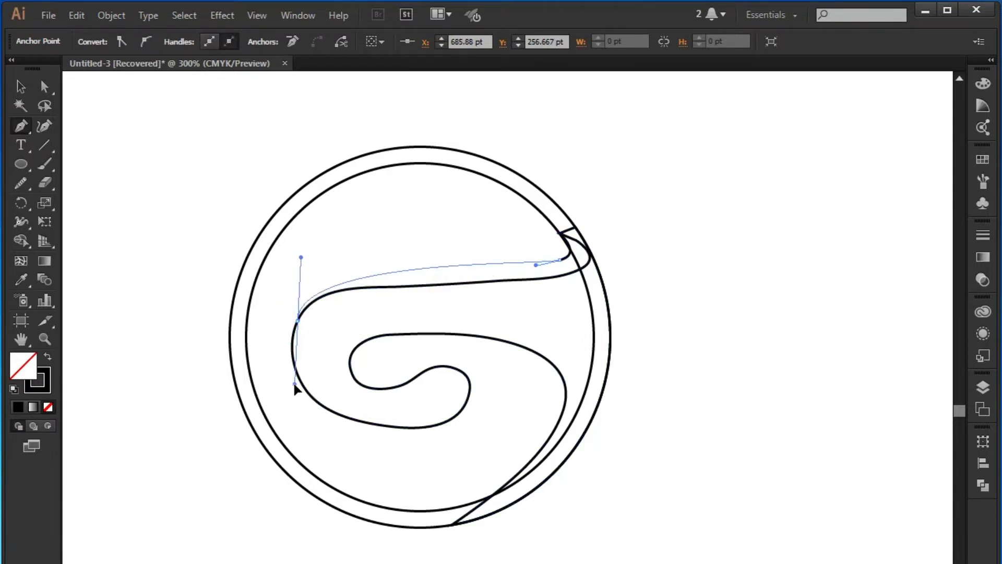
key(ctrl+z)
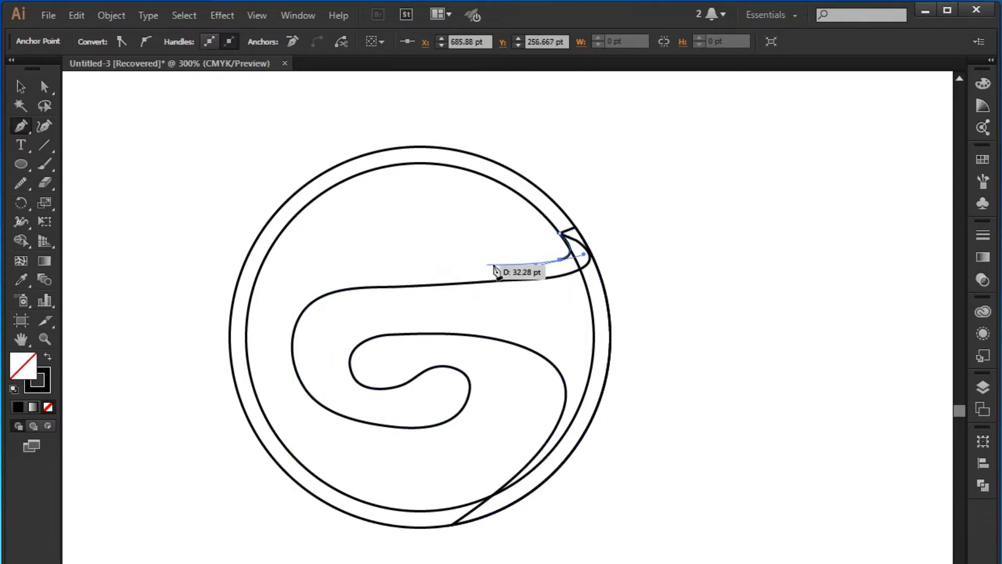
mouse_move(375, 278)
mouse_down()
mouse_move(296, 344)
mouse_move(311, 420)
mouse_move(301, 419)
mouse_up()
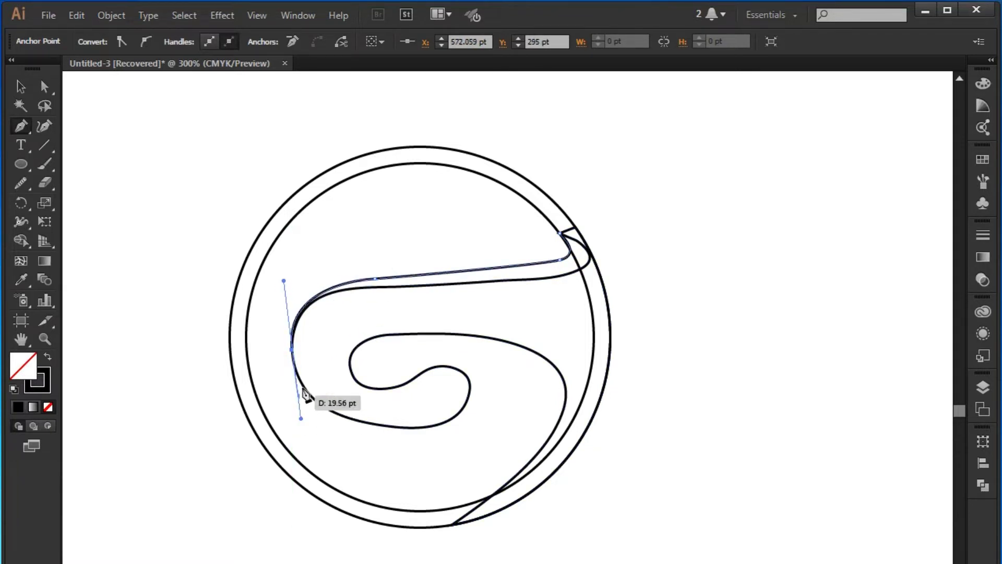
click(293, 350)
click(424, 305)
drag(627, 278, 644, 253)
click(602, 228)
click(21, 86)
Merge the upper band, notch and G regions with the Shape Builder and delete the leftover outside shape.
drag(839, 482, 263, 207)
click(21, 240)
mouse_move(295, 342)
mouse_down()
mouse_move(576, 256)
mouse_move(600, 284)
mouse_up()
drag(409, 298, 522, 366)
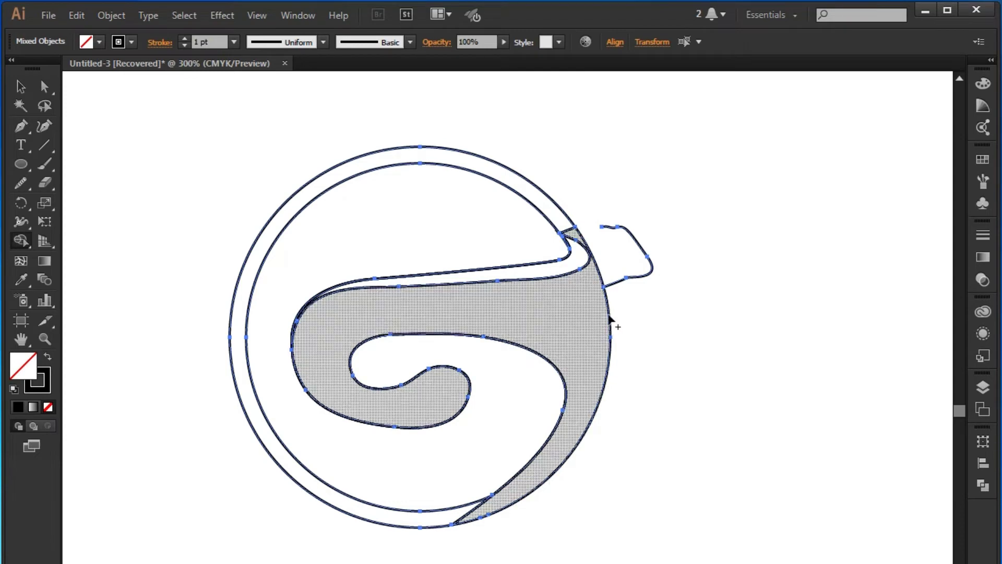
drag(568, 229, 570, 233)
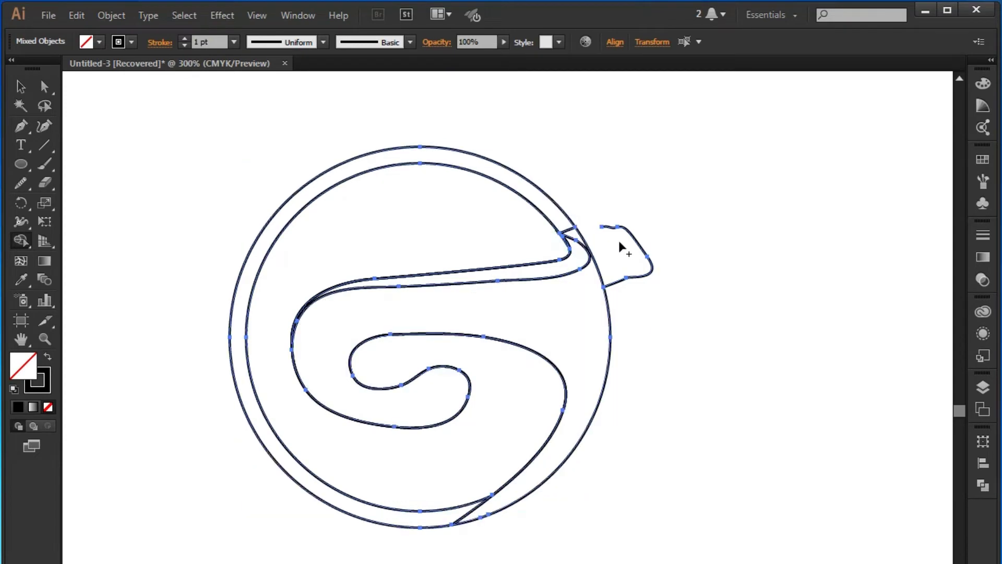
click(20, 86)
click(649, 241)
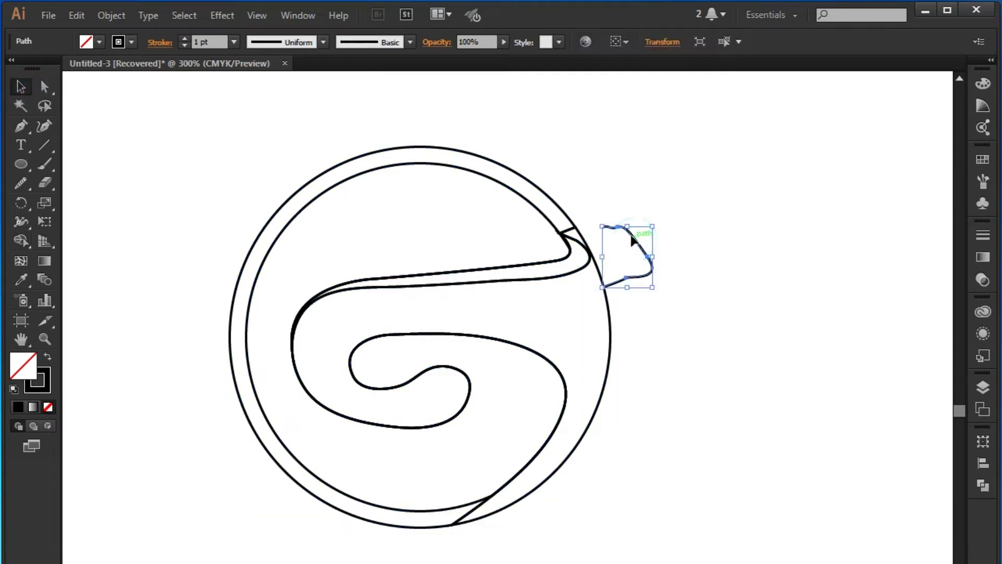
key(Delete)
click(544, 246)
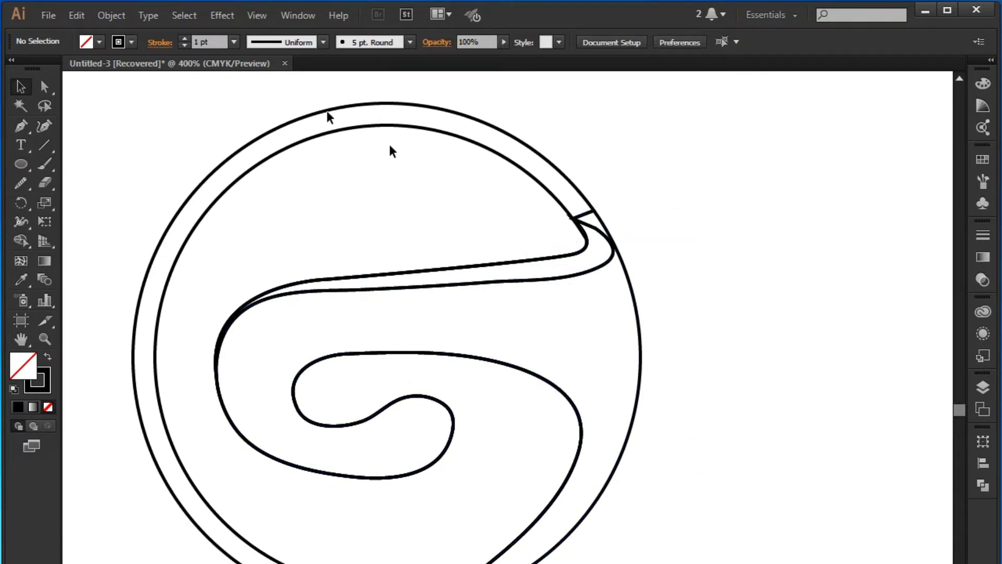
Draw a closed Pen curve from above the circle's upper right, around the left and back across the top.
click(25, 131)
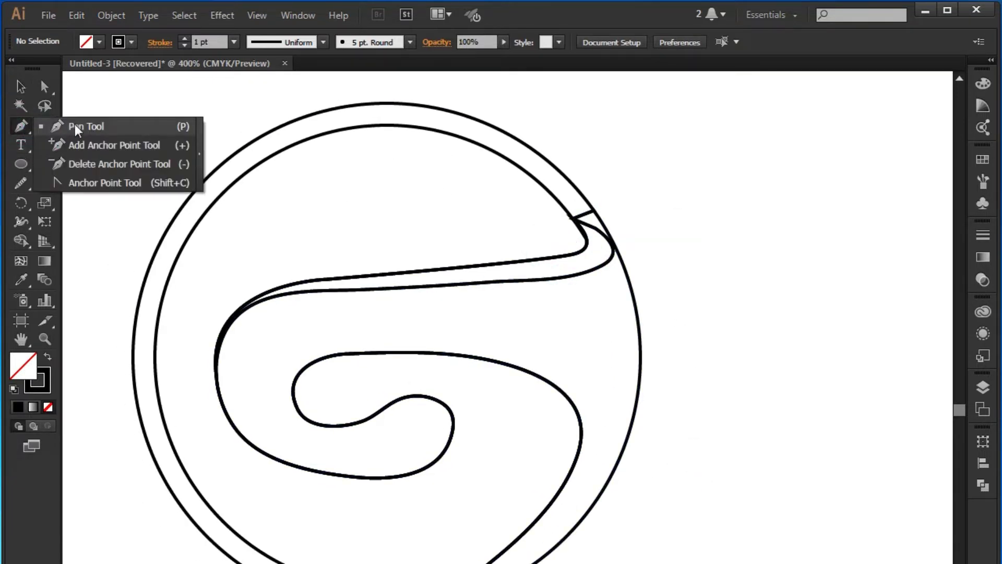
drag(489, 216, 373, 200)
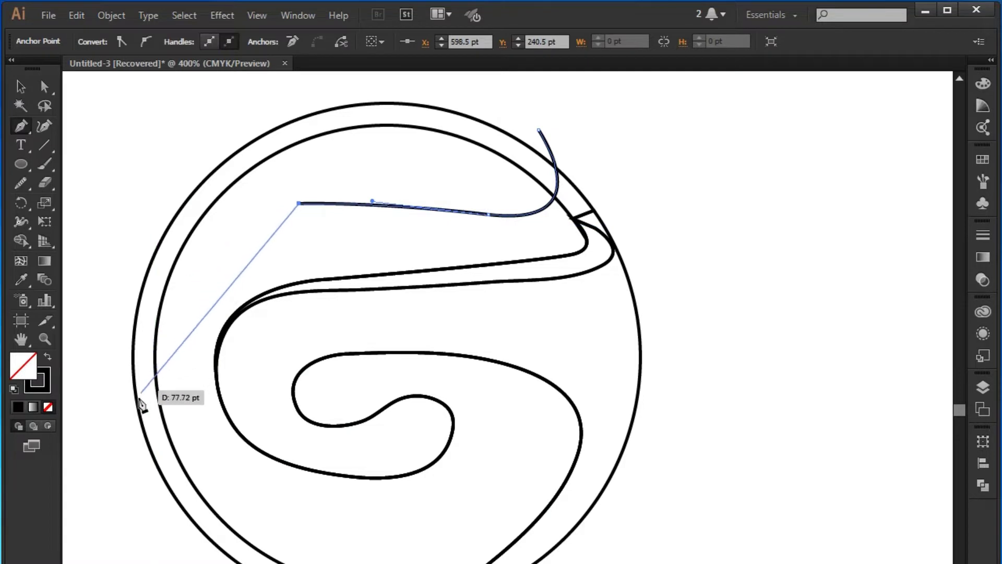
mouse_move(137, 401)
mouse_down()
mouse_move(175, 563)
mouse_move(152, 563)
mouse_up()
drag(179, 161, 286, 326)
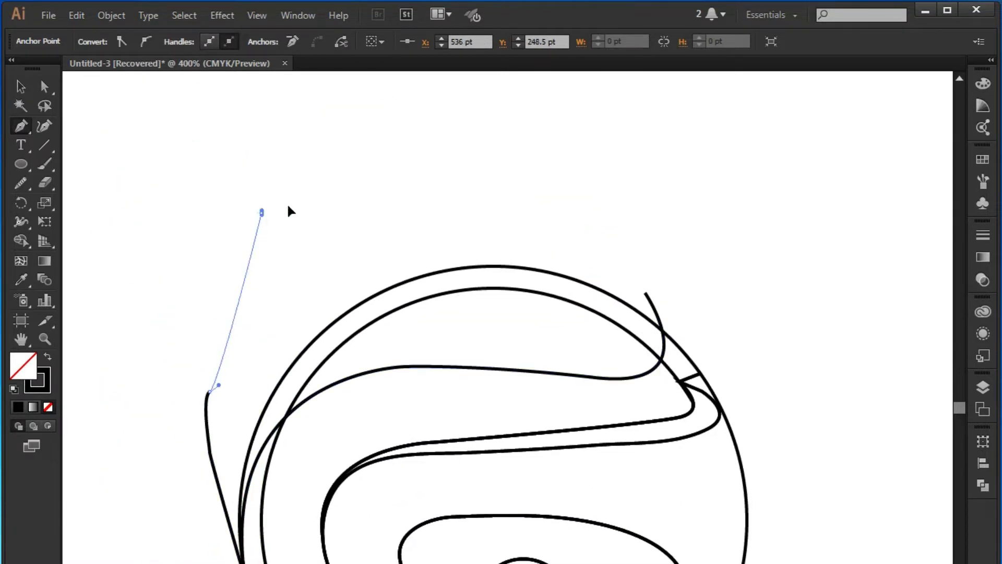
click(265, 212)
click(391, 195)
click(522, 213)
click(598, 232)
click(646, 293)
scroll(542, 328, down, 3)
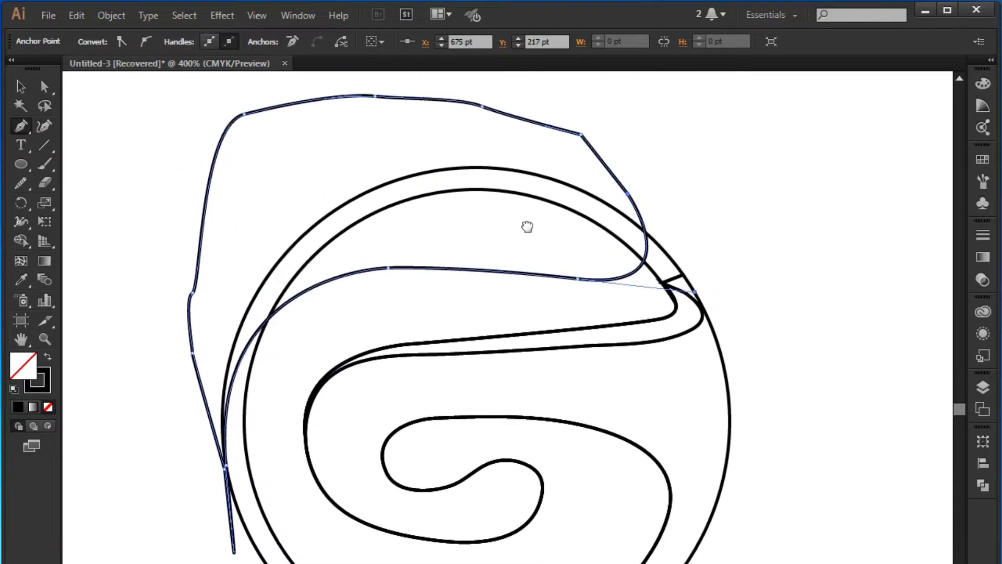
alt+scroll(529, 236, down, 1)
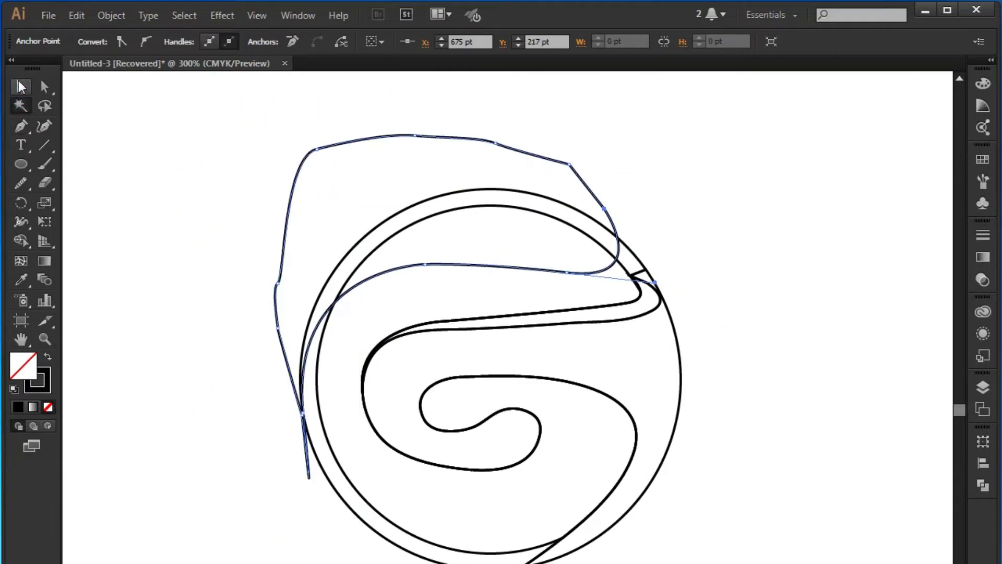
Delete the new path's region outside the circle with the Shape Builder and deselect.
click(181, 213)
key(ctrl+a)
click(26, 243)
alt+click(305, 213)
click(21, 86)
click(219, 99)
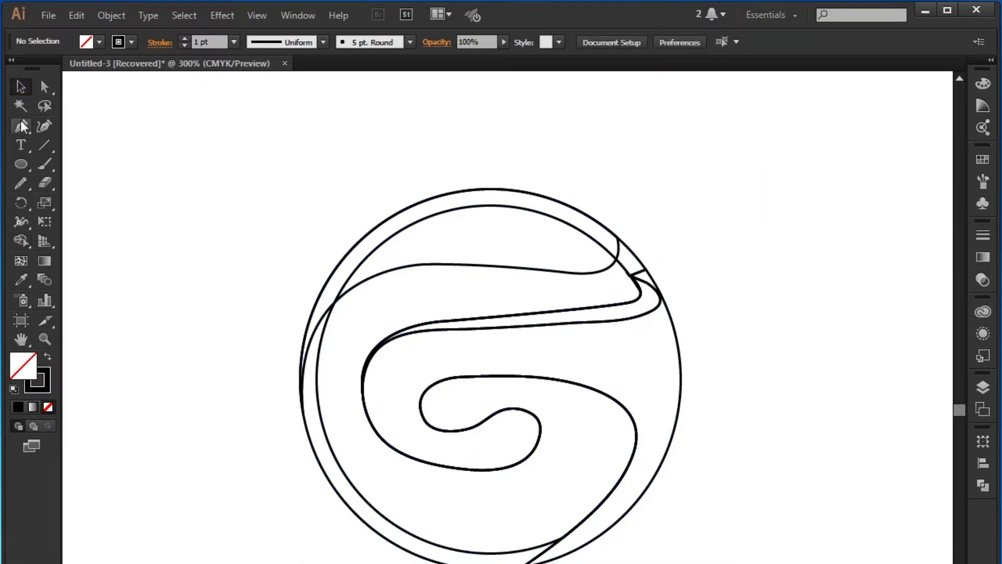
Marquee-select the logo paths, pick the Shape Builder, then deselect everything.
drag(335, 459, 716, 190)
click(21, 240)
click(66, 241)
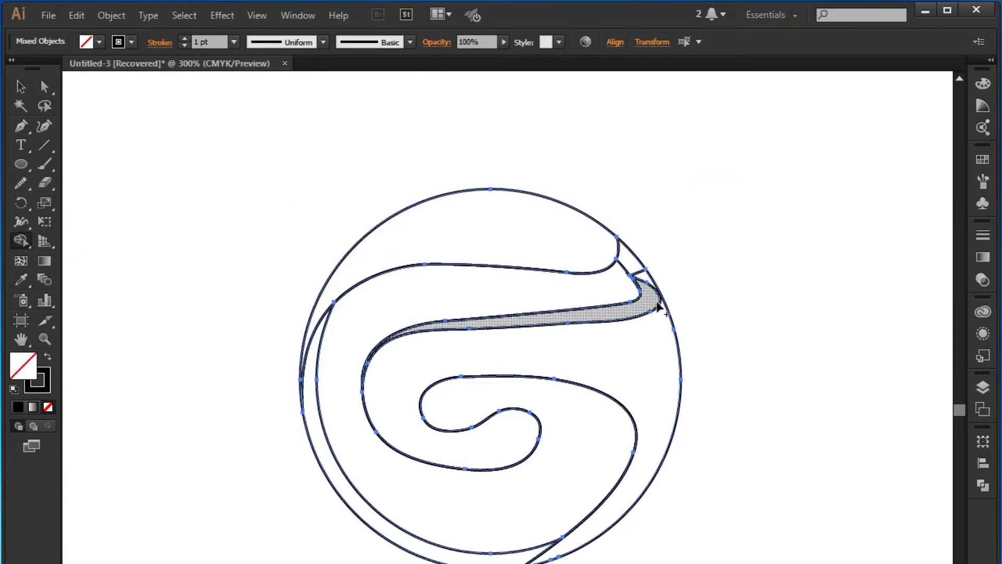
key(v)
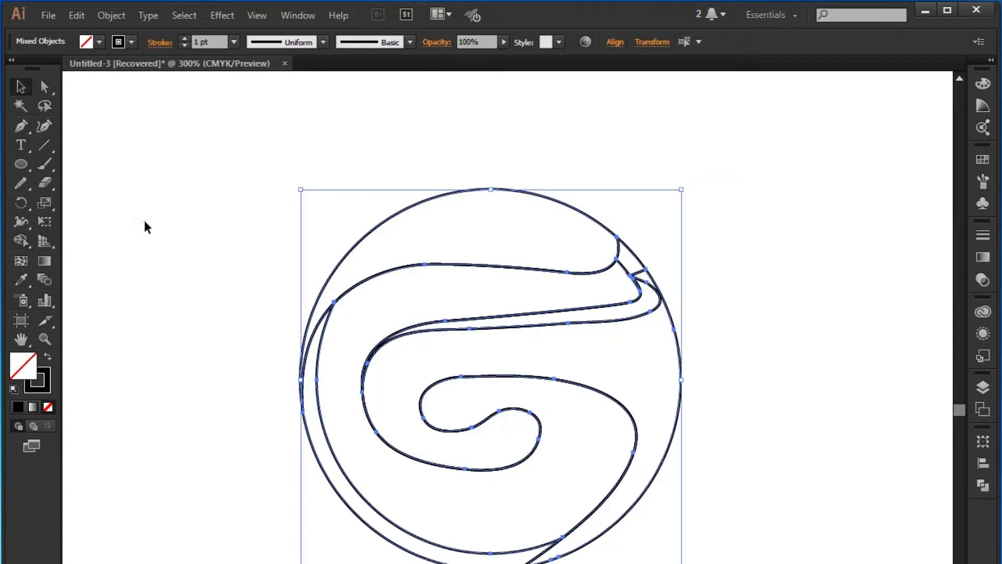
click(145, 224)
click(20, 135)
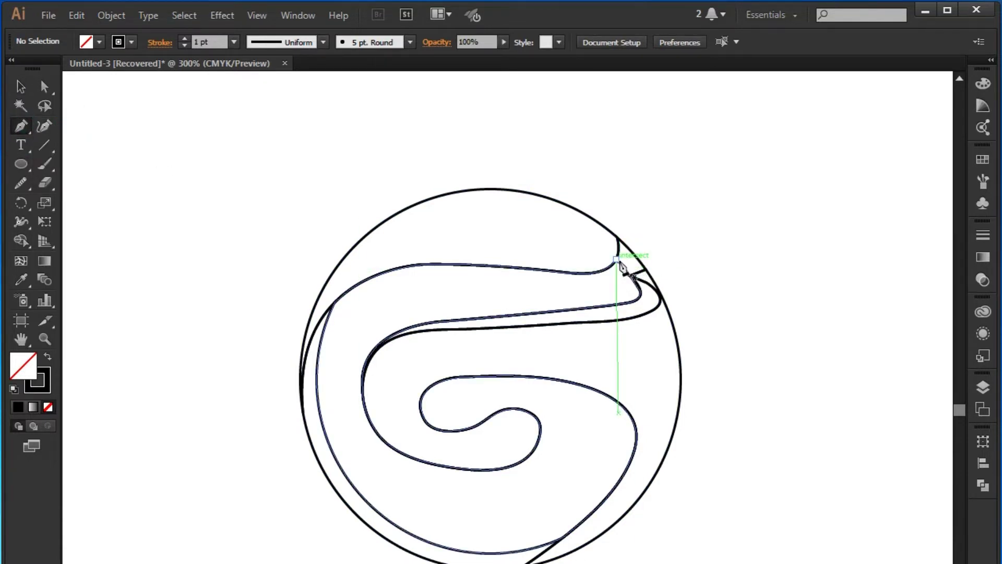
Draw a Pen path from the band-circle junction down the left and around outside the top.
click(616, 259)
mouse_move(545, 291)
mouse_down()
mouse_move(473, 273)
mouse_move(357, 302)
mouse_up()
drag(317, 379, 323, 453)
key(ctrl+z)
mouse_move(370, 287)
mouse_down()
mouse_move(411, 293)
mouse_move(368, 299)
mouse_move(332, 365)
mouse_up()
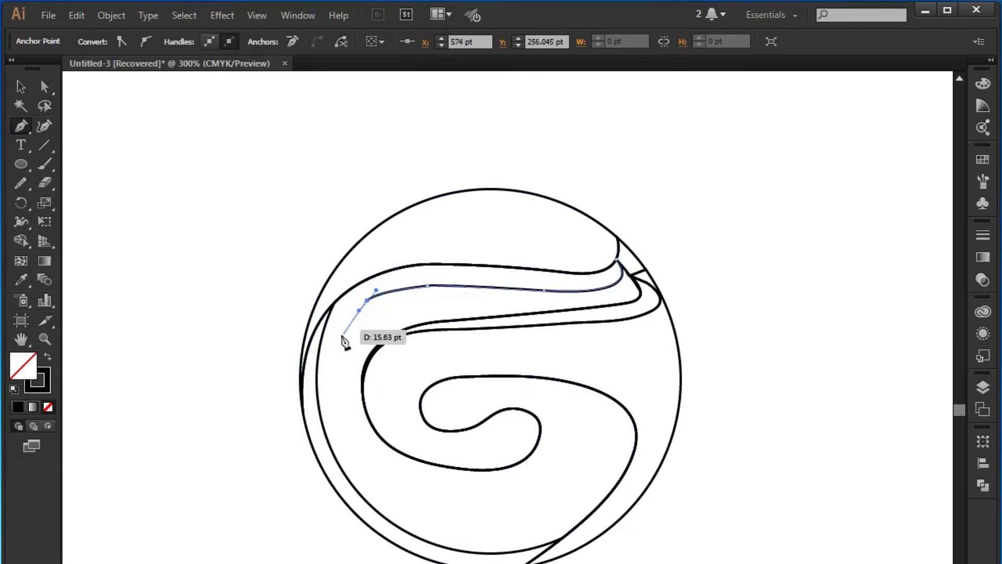
drag(318, 400, 336, 530)
mouse_move(239, 455)
mouse_down()
mouse_move(195, 284)
mouse_move(253, 172)
mouse_up()
mouse_move(362, 136)
mouse_down()
mouse_move(550, 175)
mouse_move(597, 196)
mouse_up()
drag(596, 196, 619, 267)
key(v)
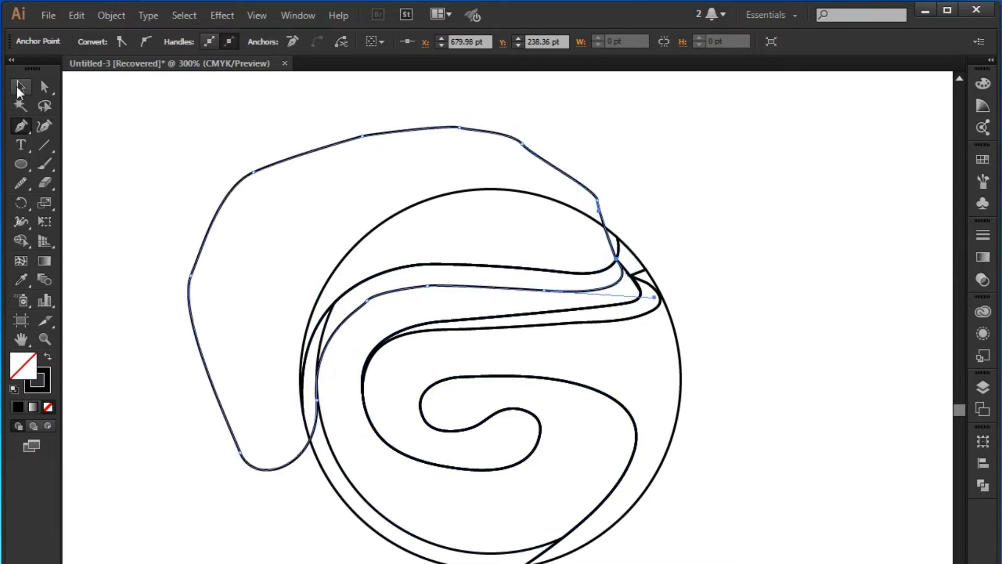
Delete the outside crescent and upper-right sliver, merging the upper band with the left sliver.
key(ctrl+a)
click(21, 240)
alt+click(569, 182)
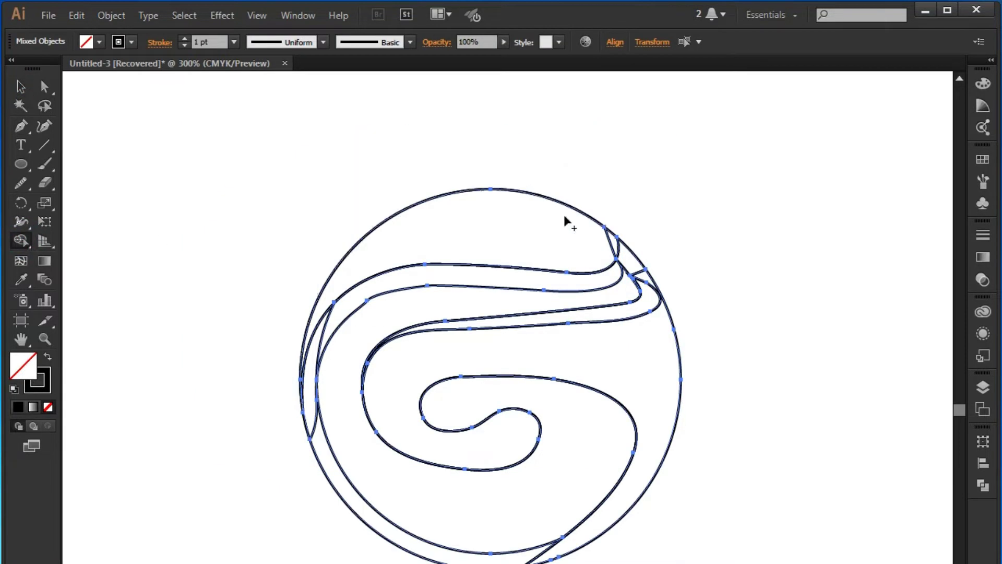
mouse_move(336, 331)
mouse_down()
mouse_move(318, 423)
mouse_move(333, 452)
mouse_up()
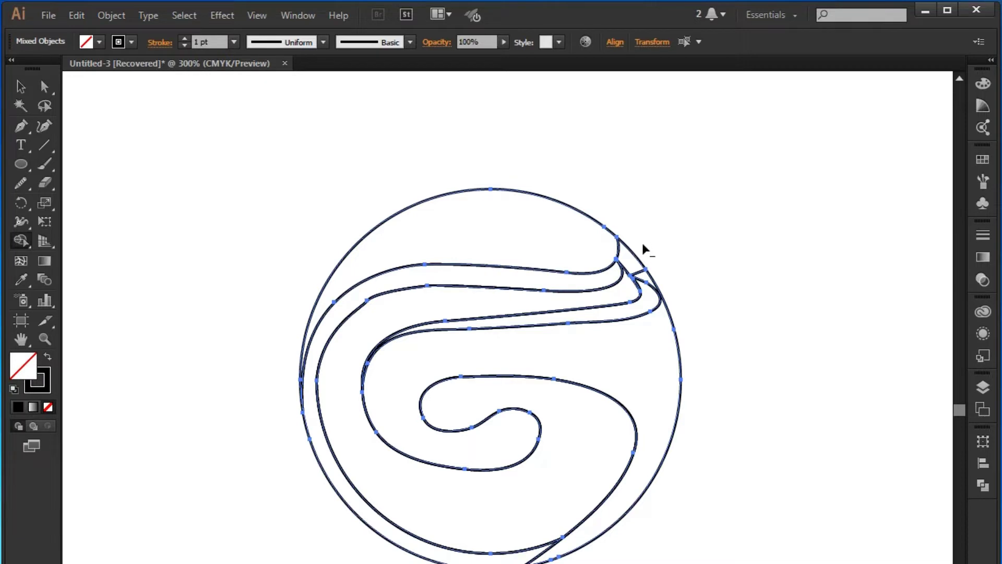
alt+click(631, 257)
click(20, 88)
scroll(676, 284, up, 3)
Draw a curve from the notch corner down the circle's right edge and delete the small top-right triangle.
scroll(648, 329, down, 2)
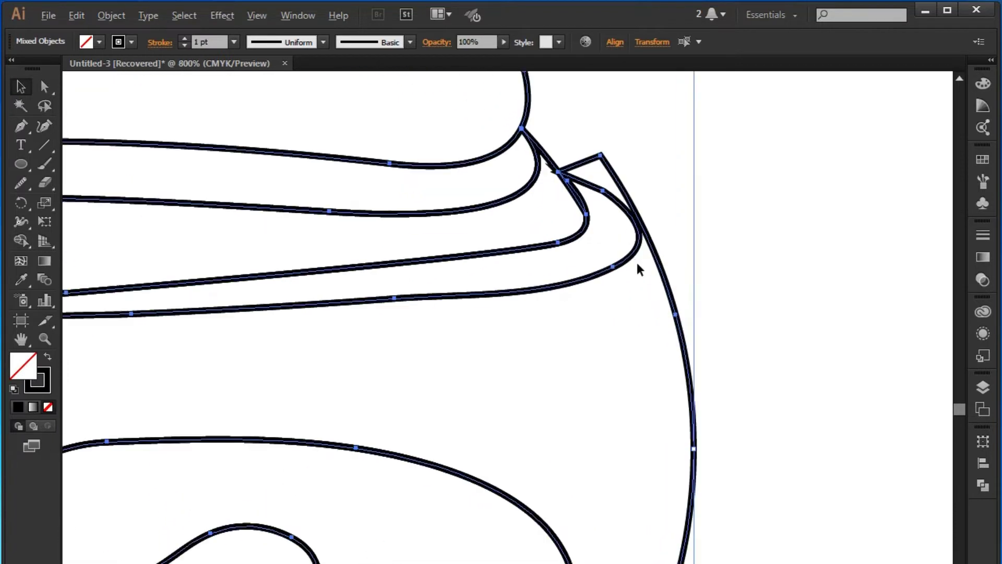
click(22, 127)
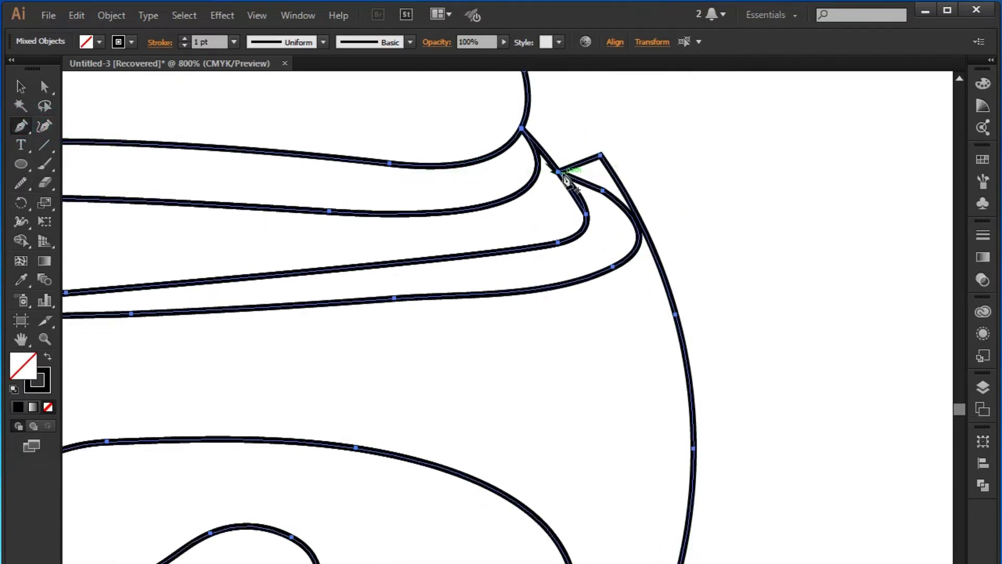
click(570, 170)
click(690, 329)
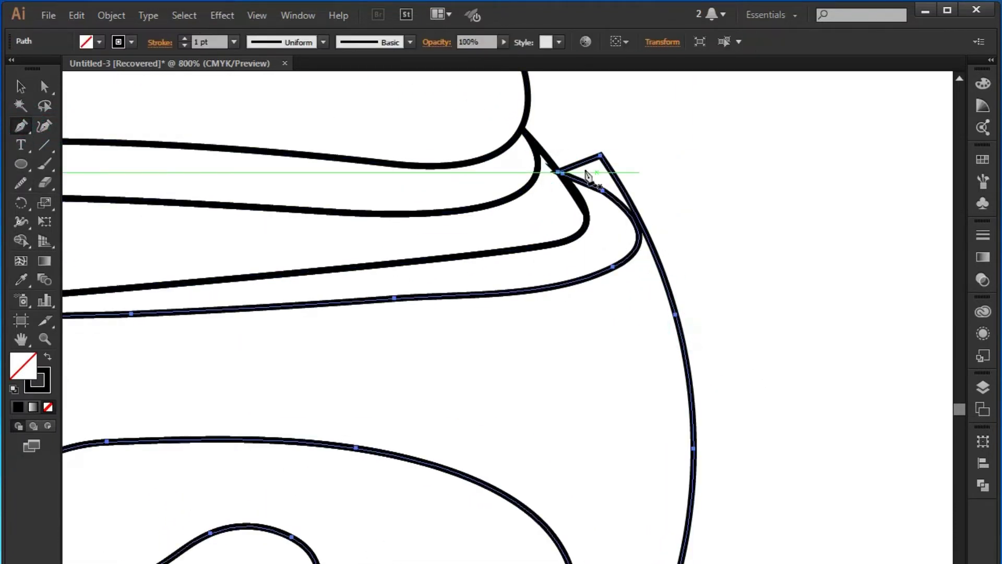
drag(543, 164, 586, 203)
drag(694, 298, 730, 404)
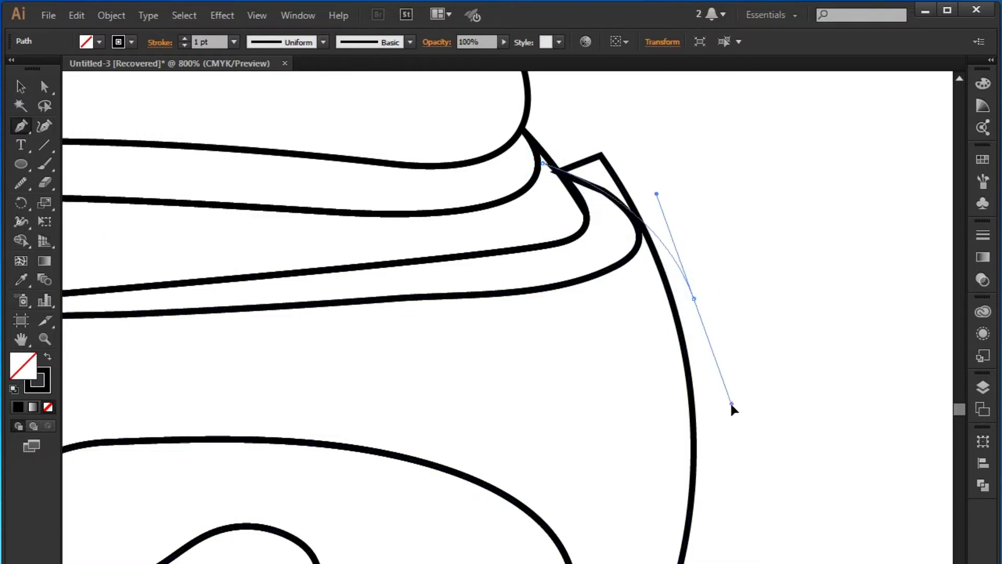
key(v)
key(ctrl+a)
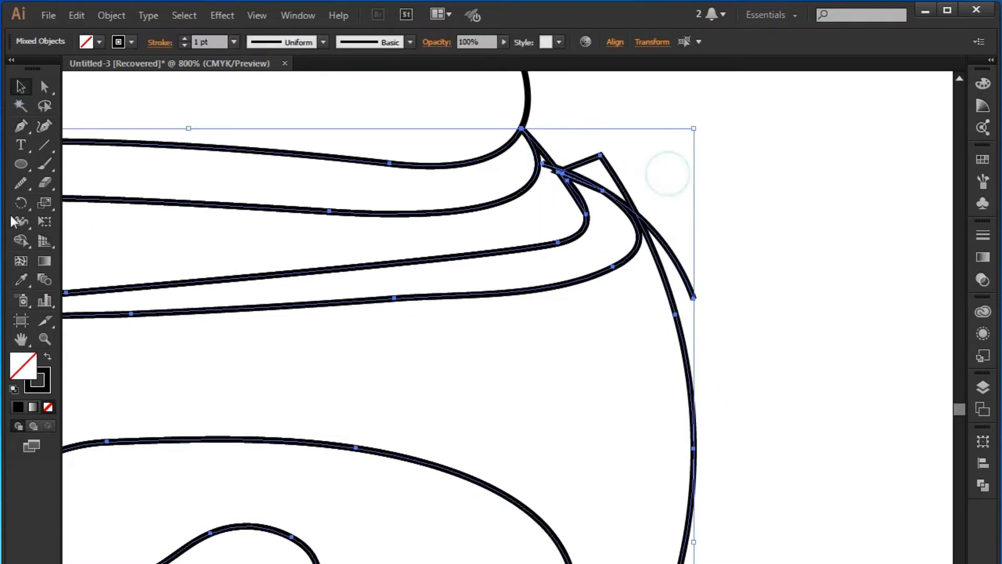
click(21, 240)
alt+click(592, 166)
click(21, 86)
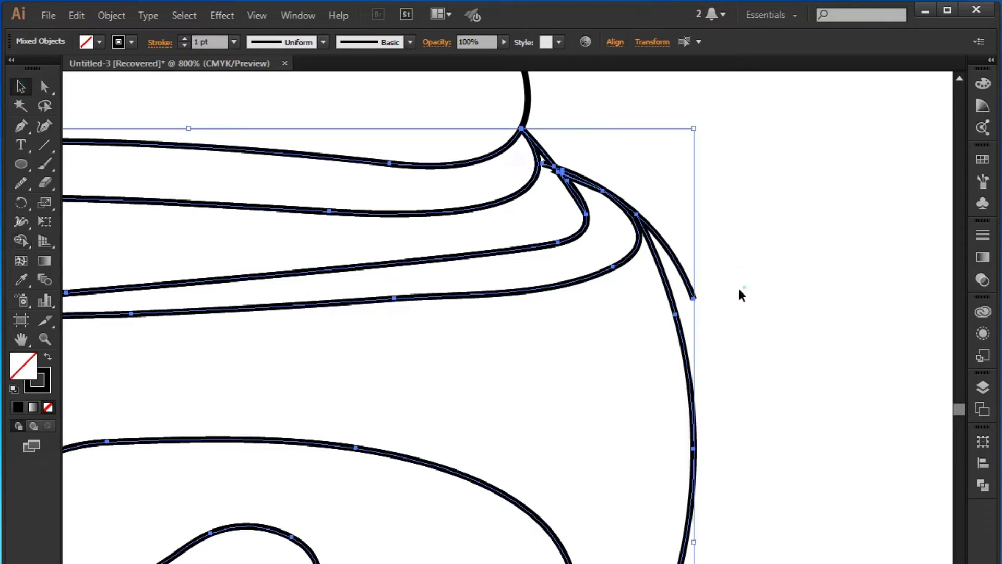
click(745, 291)
Zoom into the notch corner and delete its top and corner anchor points.
scroll(644, 208, up, 2)
scroll(670, 251, up, 1)
scroll(667, 214, up, 1)
scroll(658, 207, up, 1)
scroll(645, 197, up, 1)
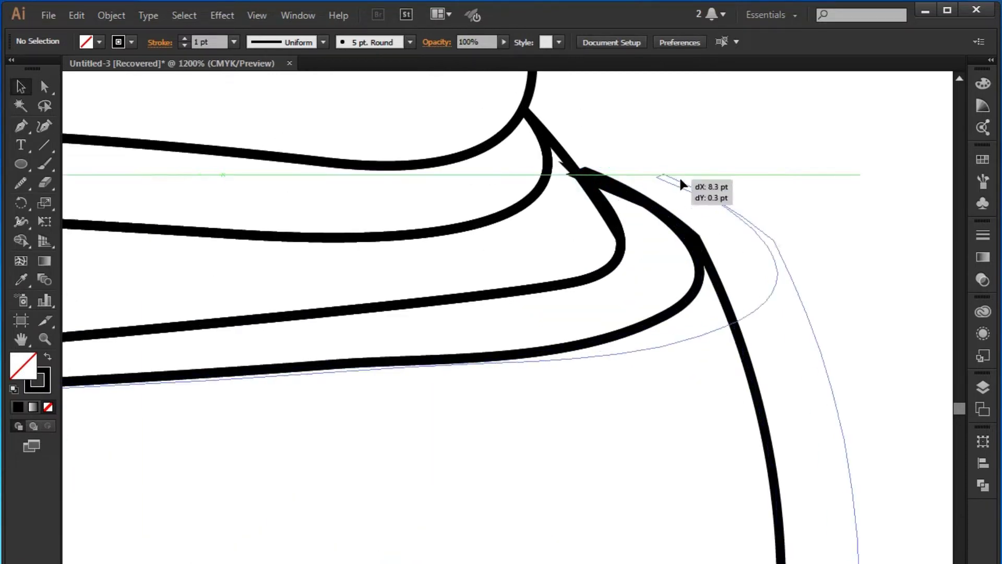
drag(617, 186, 696, 189)
key(ctrl+z)
key(ctrl+z)
key(ctrl+shift+z)
scroll(592, 177, up, 1)
scroll(591, 177, up, 1)
click(21, 126)
click(574, 222)
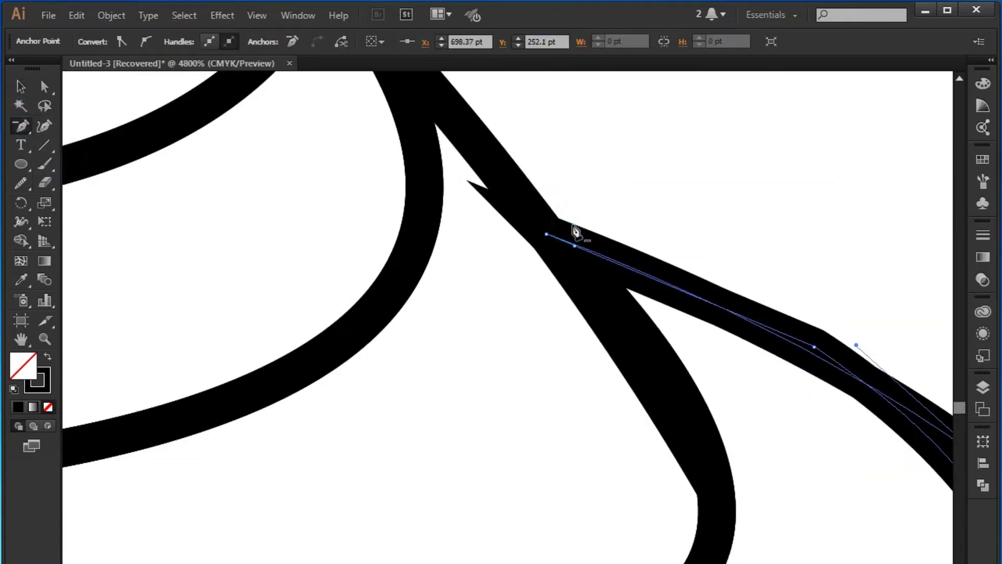
click(815, 348)
Convert the remaining corner anchor and pull its handle up to round the curve.
scroll(799, 339, down, 2)
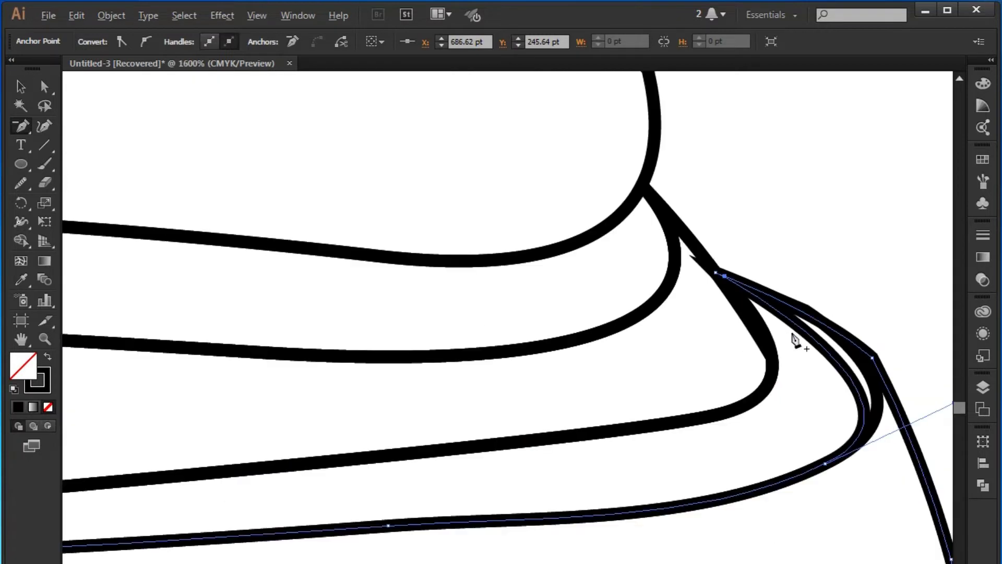
drag(836, 373, 715, 301)
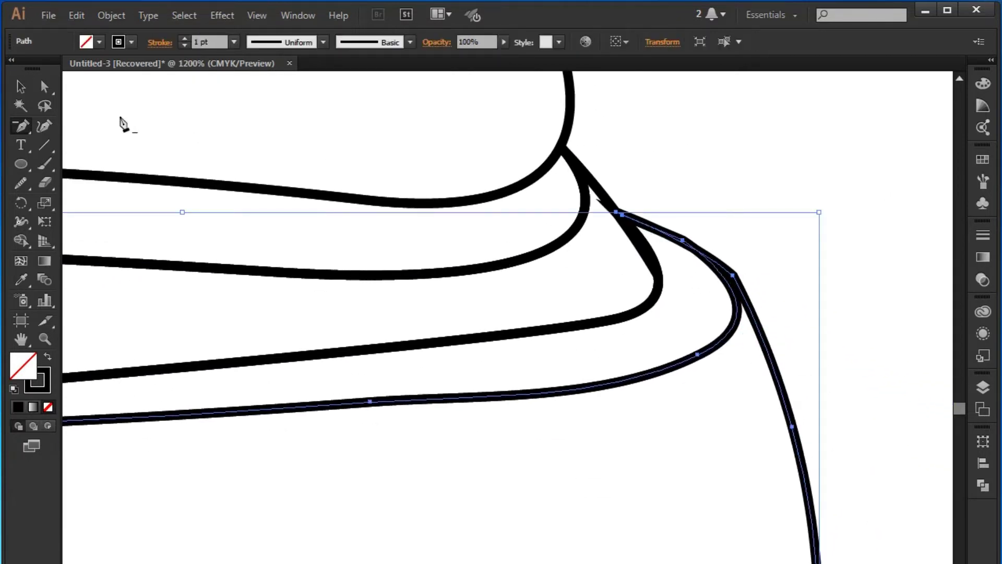
click(19, 88)
click(779, 179)
click(735, 277)
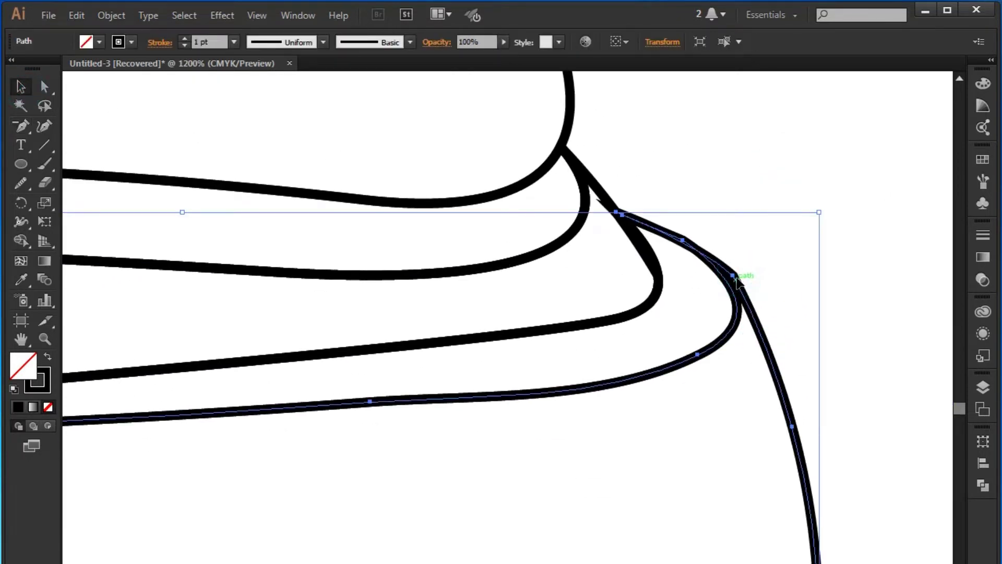
key(minus)
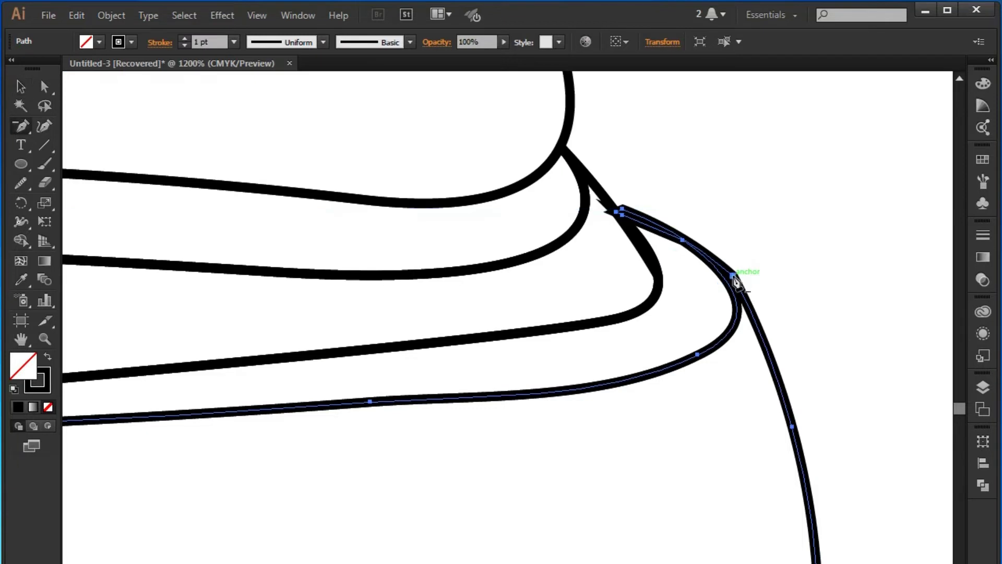
click(735, 276)
click(44, 86)
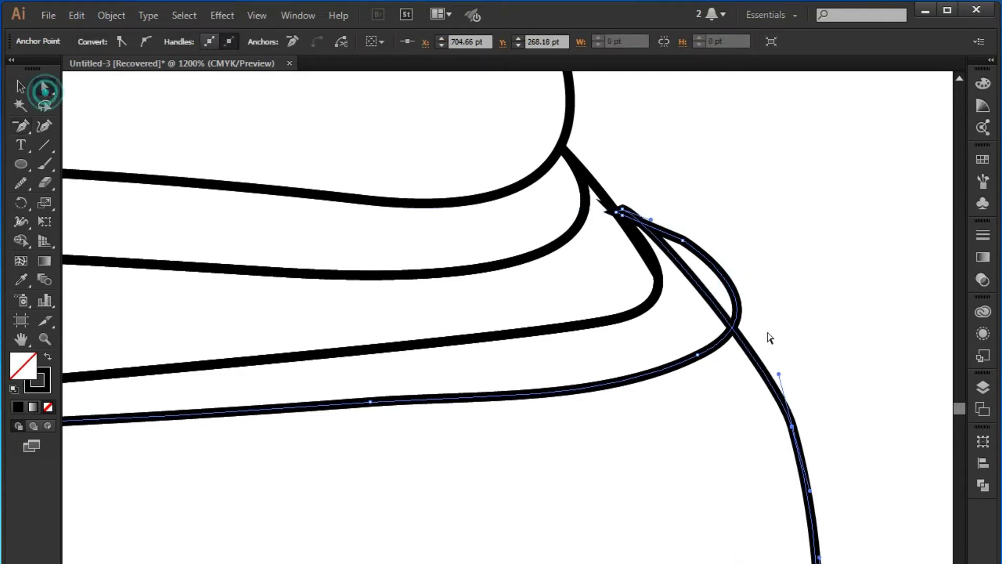
drag(778, 374, 798, 303)
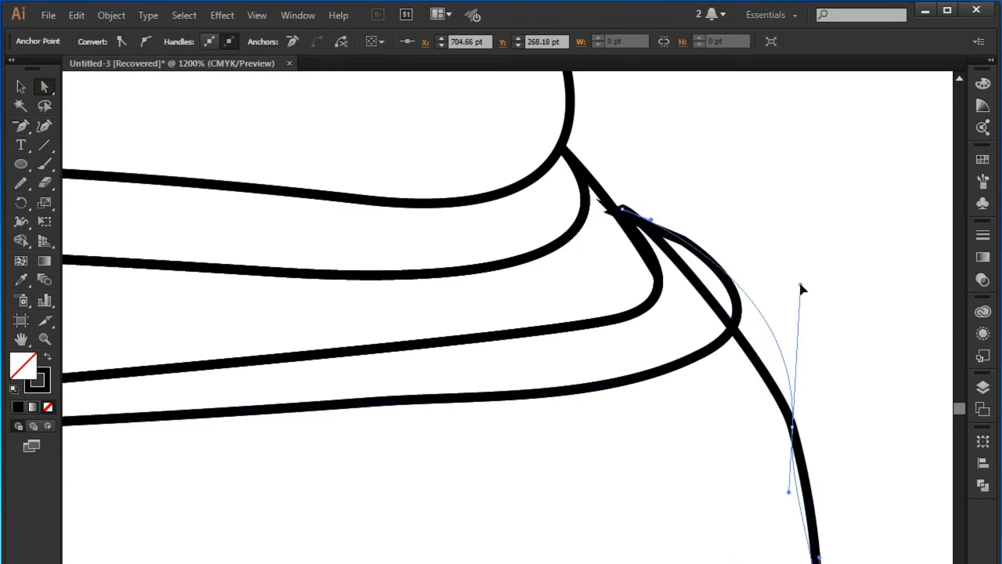
key(ctrl+z)
mouse_move(779, 374)
mouse_down()
mouse_move(763, 257)
mouse_move(748, 237)
mouse_up()
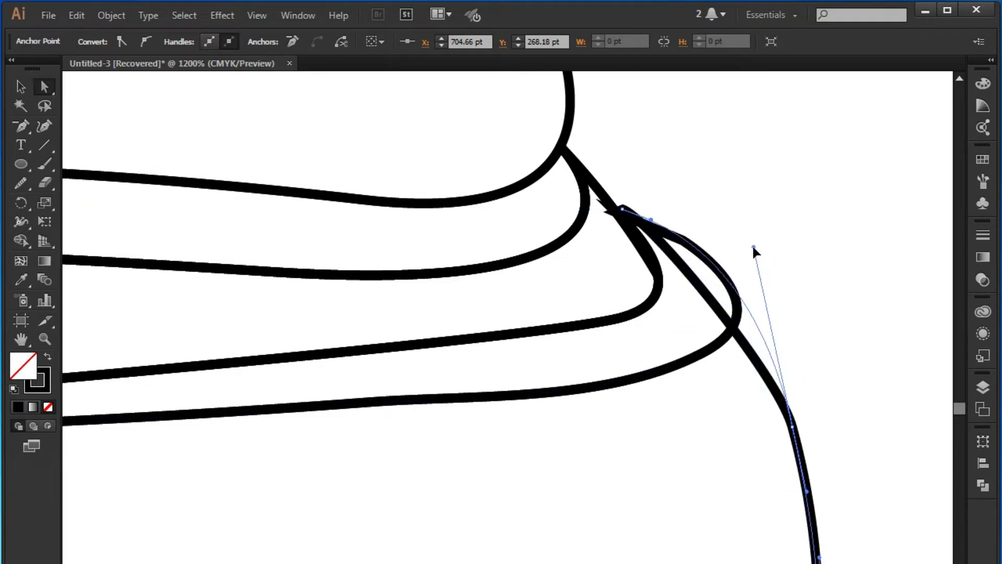
Deselect the path and zoom out to review the reshaped corner.
scroll(746, 236, down, 1)
scroll(747, 236, down, 1)
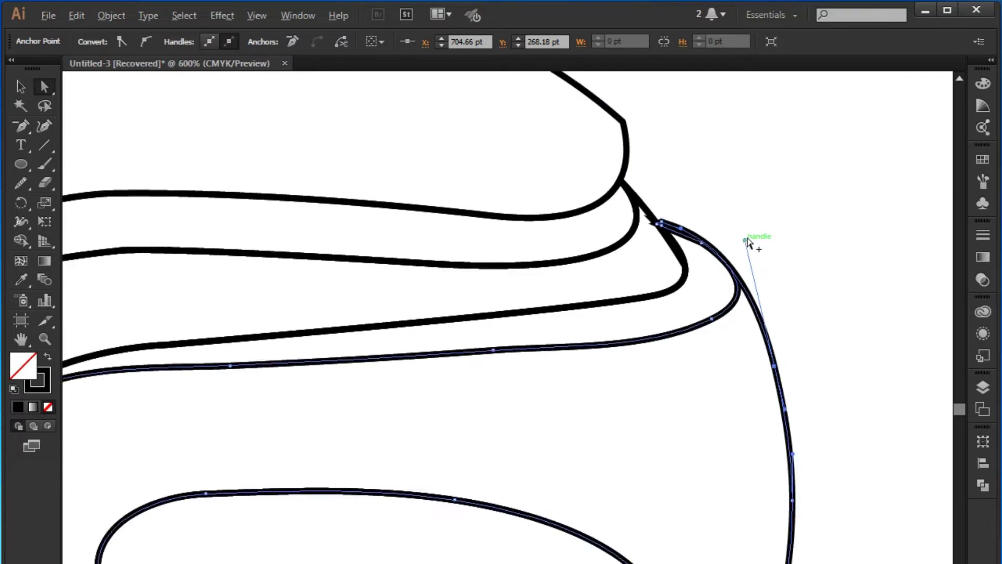
scroll(746, 236, down, 1)
click(26, 88)
click(179, 137)
scroll(537, 257, down, 1)
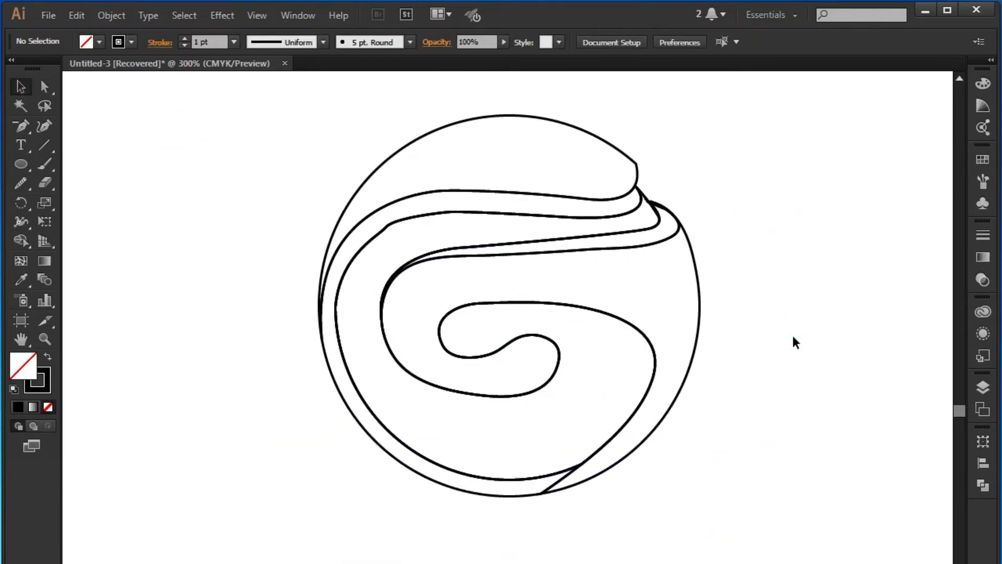
Pen-draw a closed shape from the G's inner curve, curving down past the circle's right edge.
click(21, 126)
click(63, 125)
click(616, 316)
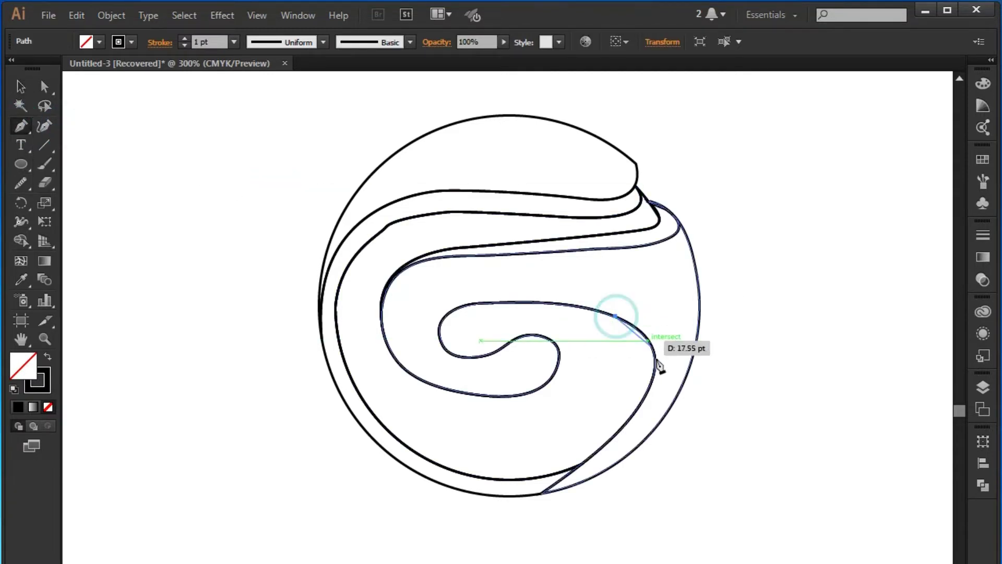
mouse_move(665, 416)
mouse_down()
mouse_move(641, 504)
mouse_move(650, 499)
mouse_up()
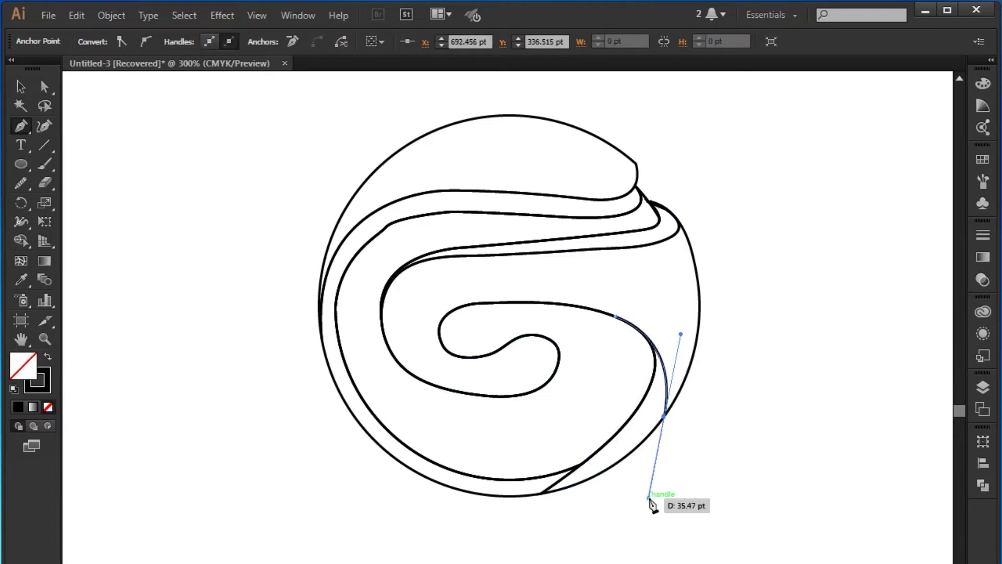
click(809, 432)
click(789, 313)
click(761, 301)
click(616, 316)
Use Shape Builder on all artwork to delete the shape's parts outside the circle and the extra region.
key(ctrl+a)
key(shift+m)
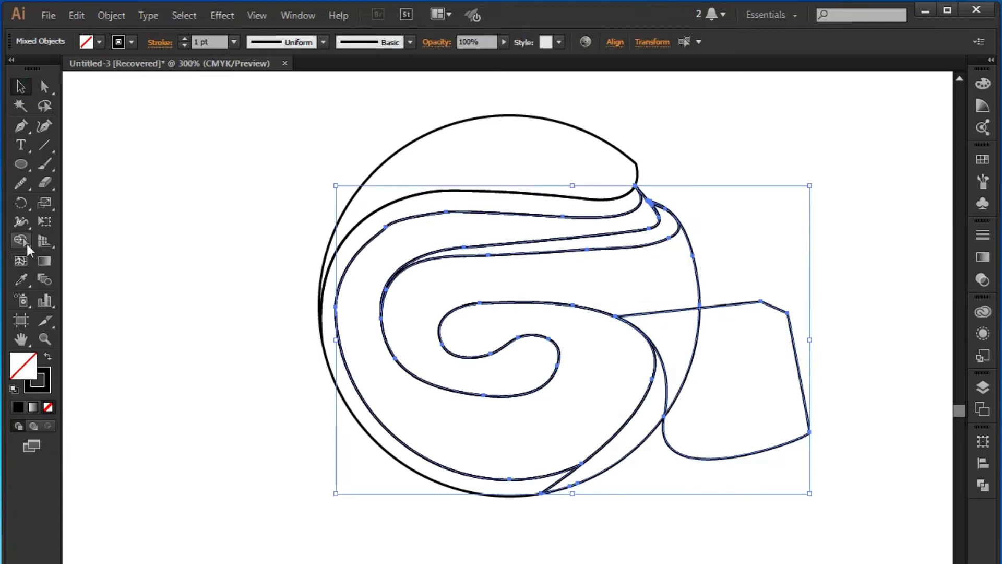
alt+click(775, 373)
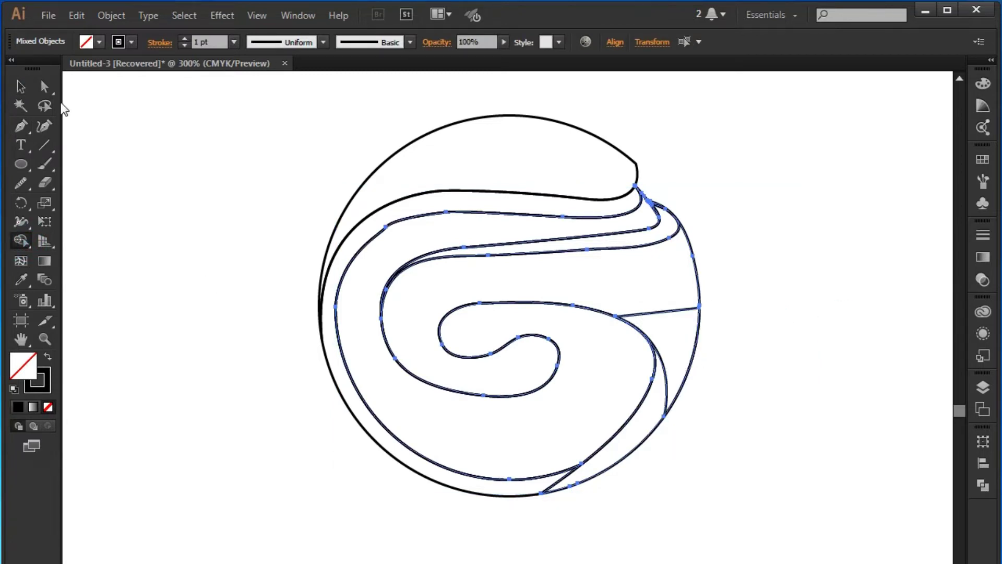
alt+click(663, 313)
key(v)
click(95, 197)
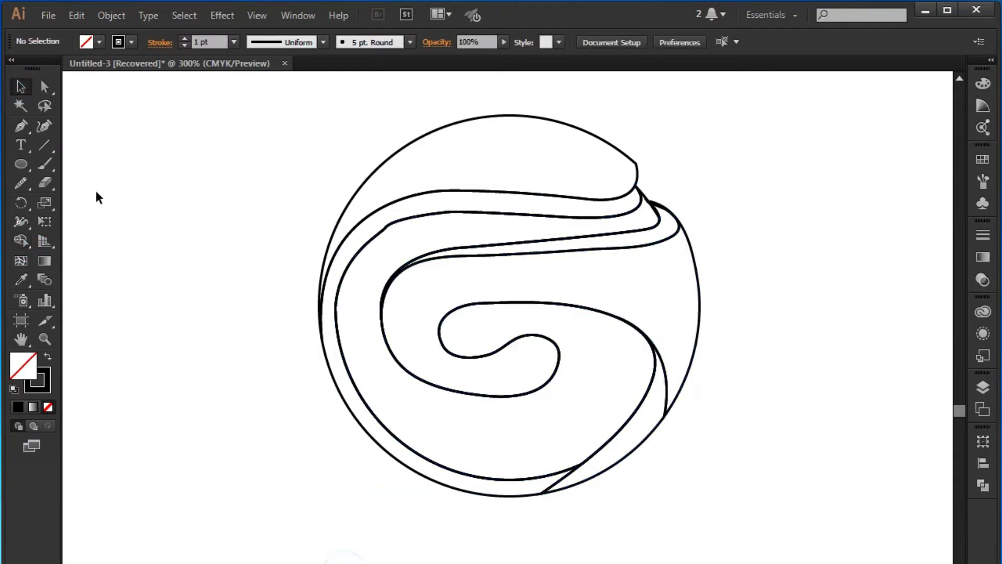
click(21, 126)
click(71, 127)
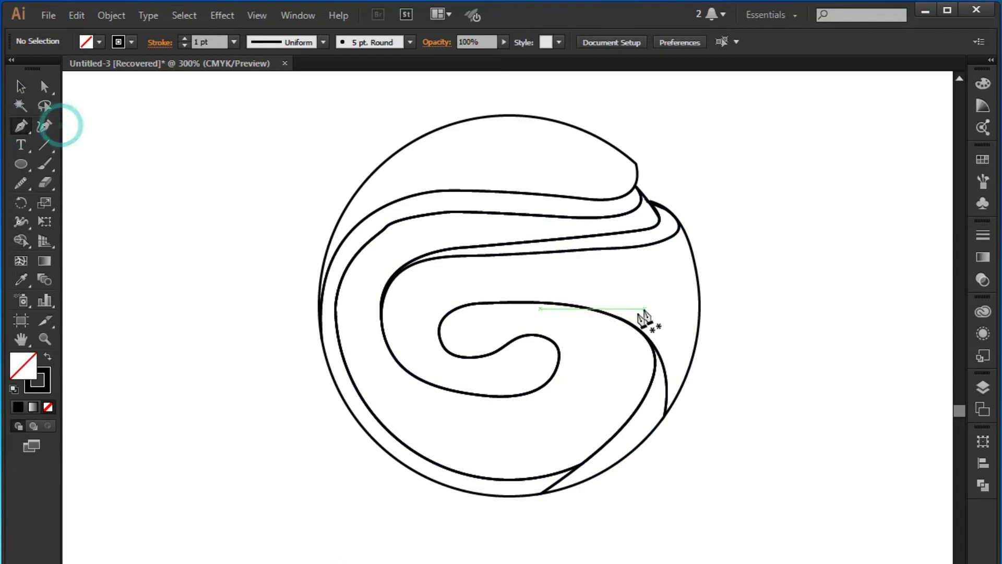
Pen-draw a closed shape from the G's inner curl, curving down and extending right past the circle.
click(586, 308)
drag(629, 419, 572, 466)
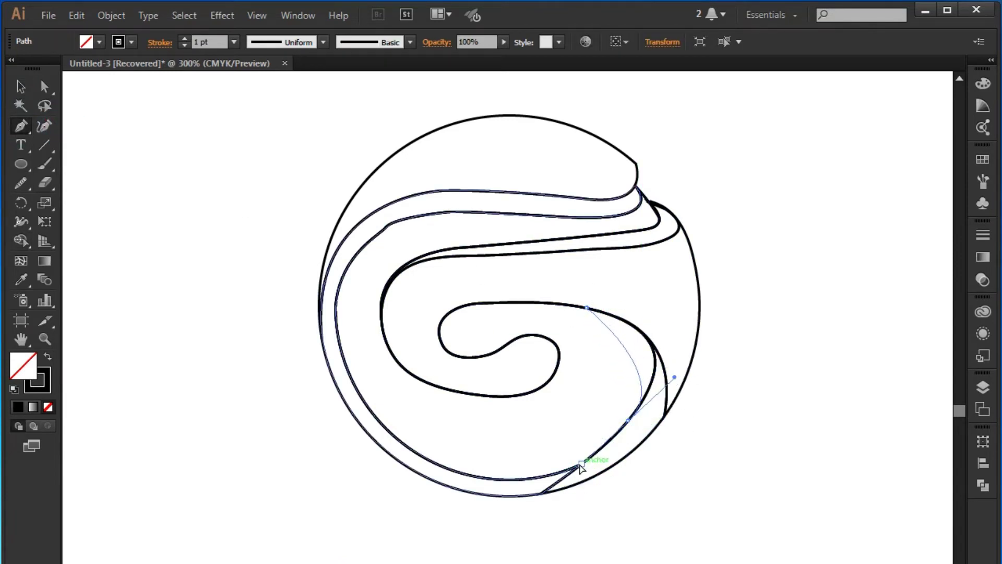
drag(567, 469, 572, 476)
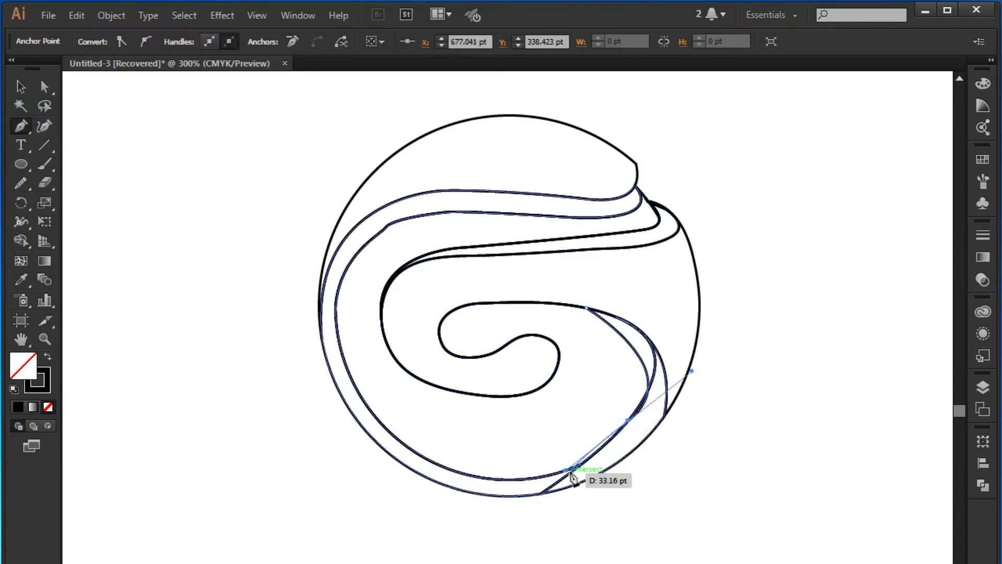
click(503, 537)
click(817, 436)
drag(767, 308, 749, 298)
click(586, 308)
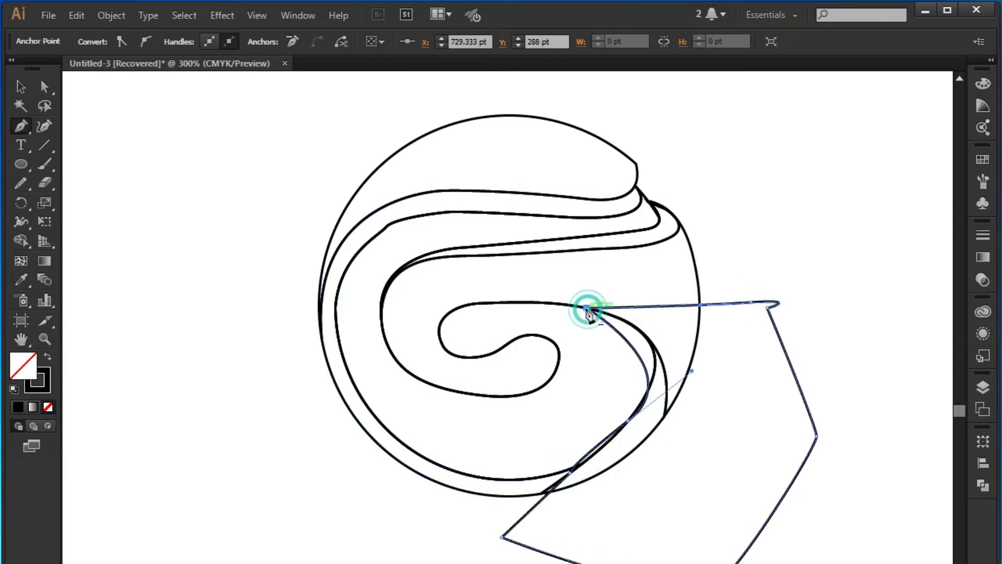
Shape-build the new shape with the G paths and delete the leftover path outside the circle.
key(v)
drag(844, 337, 762, 488)
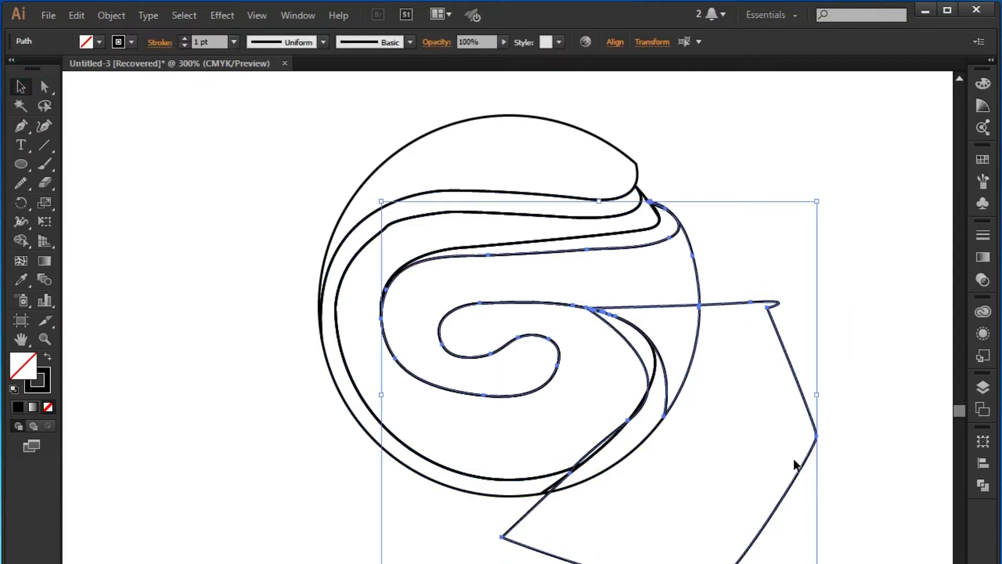
click(21, 240)
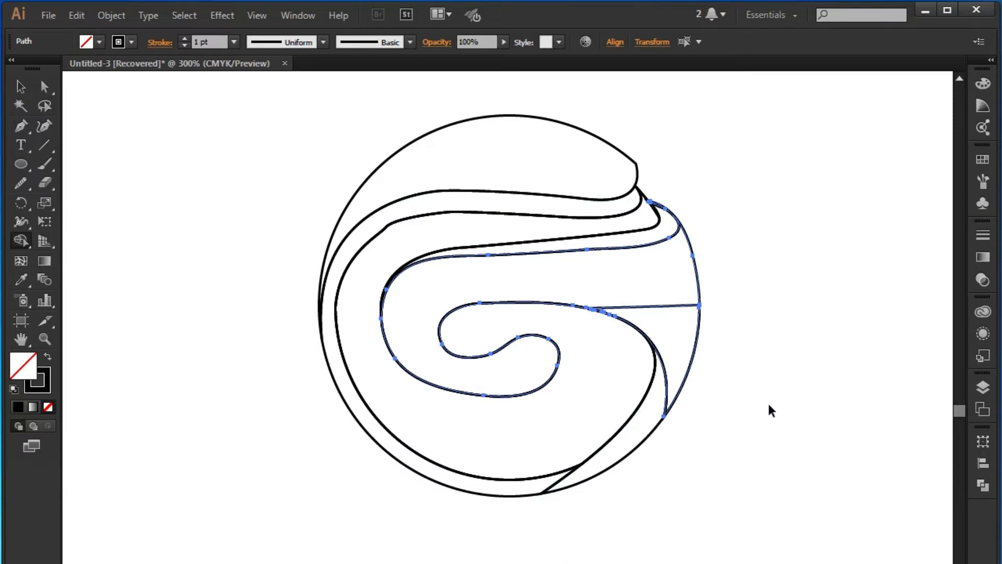
key(v)
key(ctrl+shift+a)
click(807, 408)
key(Delete)
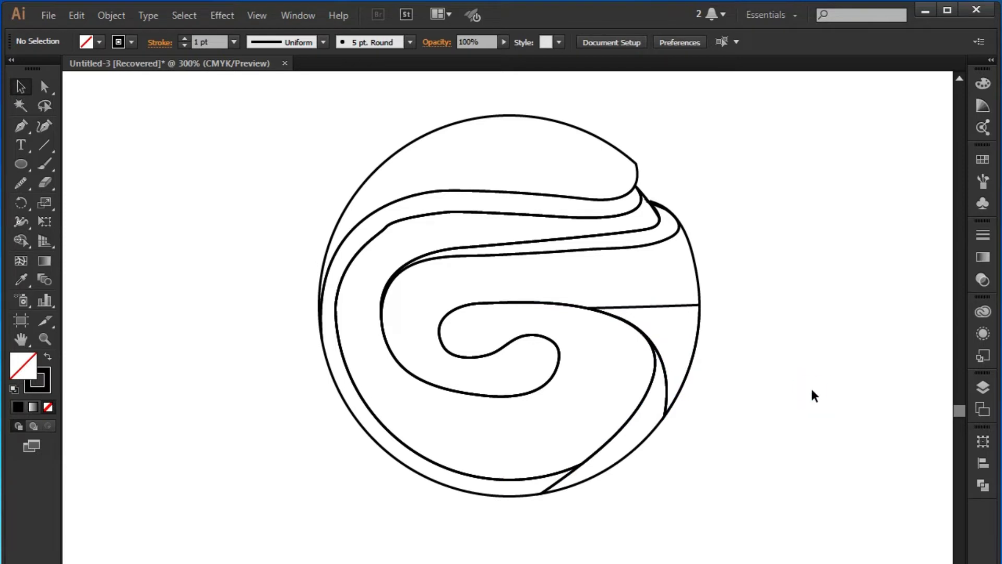
key(ctrl+a)
Merge the right-hand regions, bottom slivers and band pieces, removing the horizontal divider.
click(22, 240)
drag(671, 291, 682, 329)
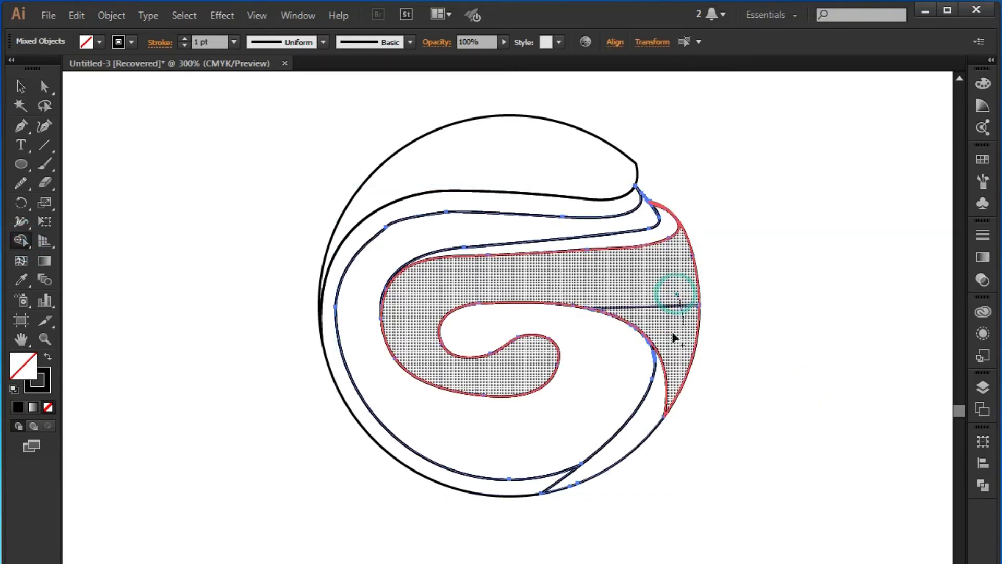
click(563, 472)
click(551, 472)
click(22, 86)
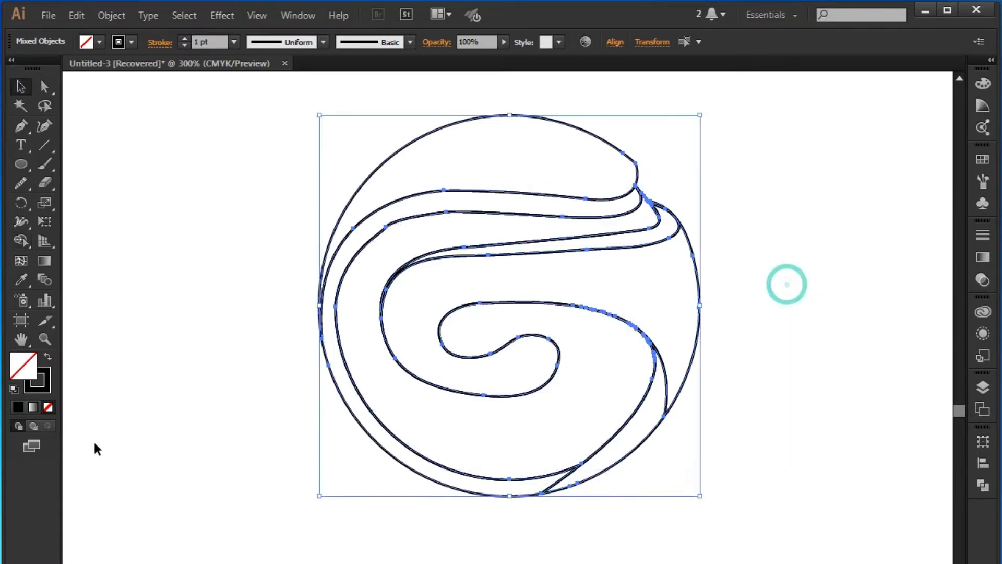
click(22, 240)
mouse_move(586, 470)
mouse_down()
mouse_move(530, 485)
mouse_move(593, 548)
mouse_up()
drag(604, 481, 565, 477)
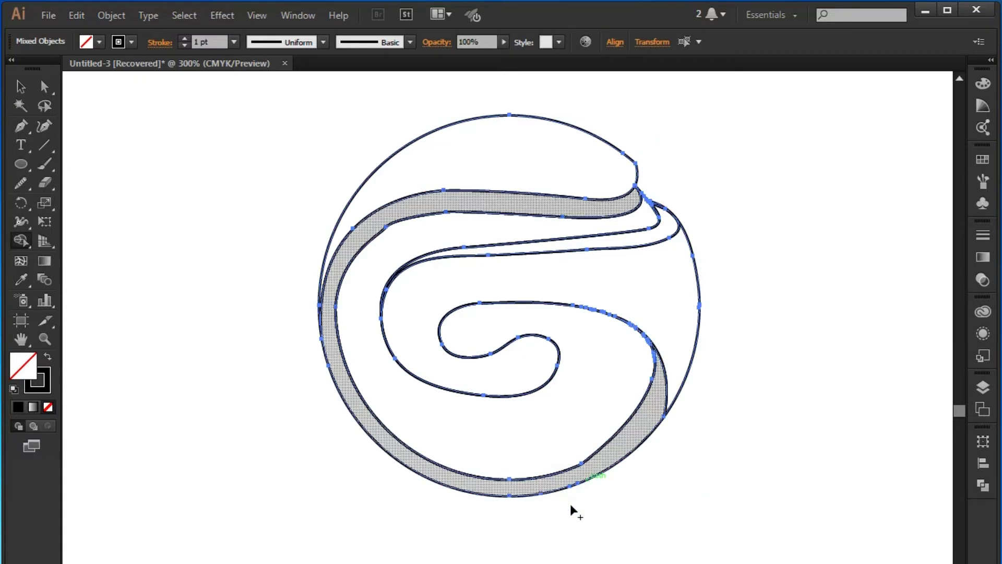
Smooth the band's bottom and top curves with the Smooth tool, then zoom out.
click(21, 86)
click(21, 183)
click(58, 199)
drag(579, 466, 479, 476)
ctrl+click(516, 485)
ctrl+click(574, 485)
drag(569, 486, 648, 453)
drag(571, 222, 475, 218)
drag(392, 226, 352, 273)
drag(448, 211, 510, 219)
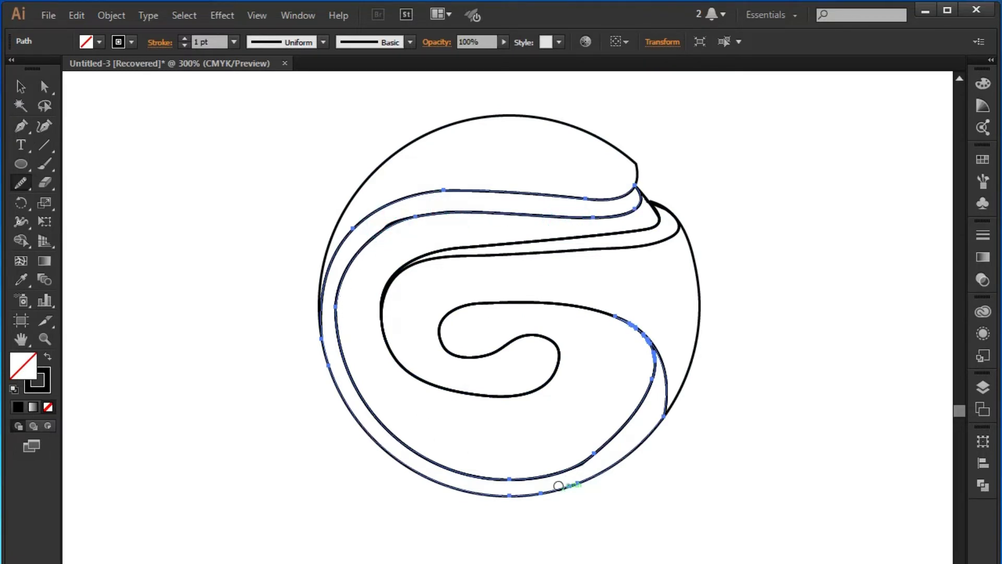
click(21, 87)
click(662, 354)
key(ctrl+minus)
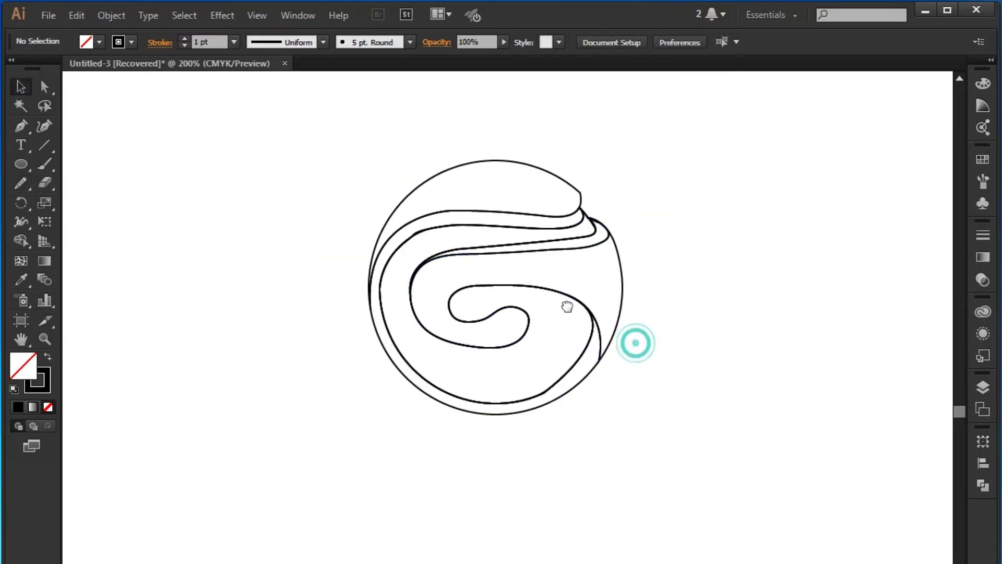
Apply the White-Black gradient preset to the top crescent.
drag(582, 319, 545, 299)
click(543, 179)
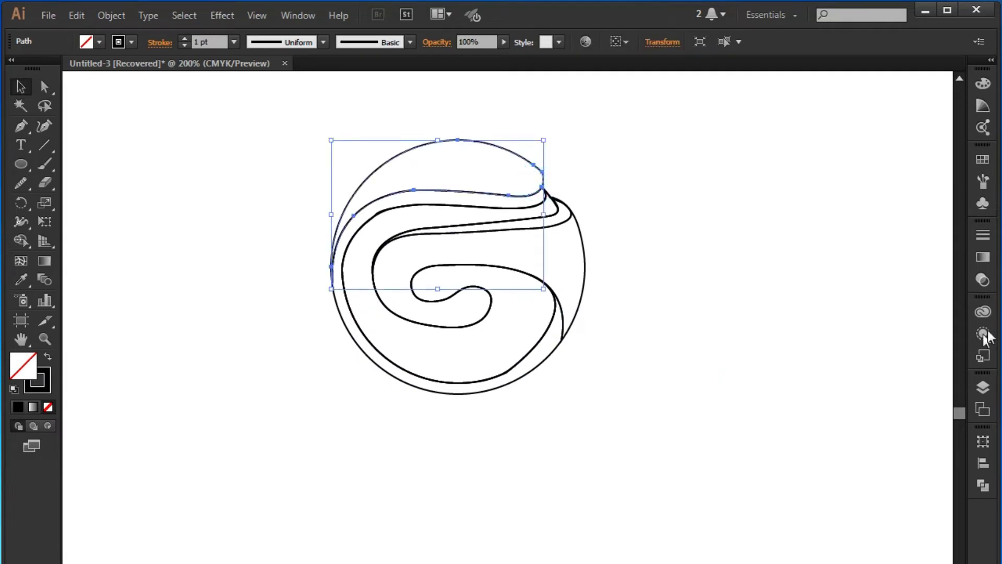
click(982, 258)
click(806, 248)
click(780, 291)
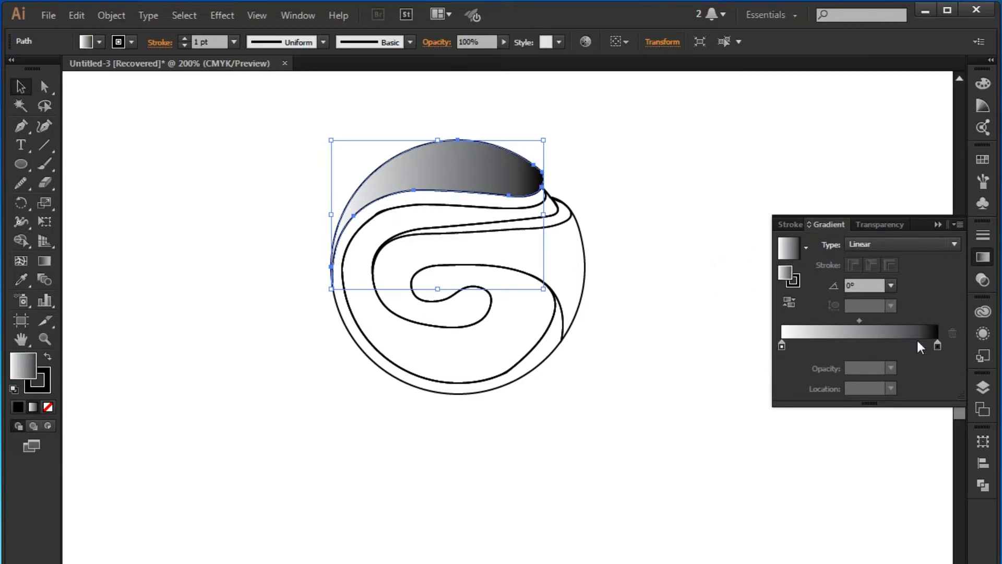
Recolour the gradient stops: dark green on the right end, light green on the left.
double_click(938, 344)
click(811, 507)
drag(840, 463, 865, 463)
click(781, 345)
double_click(781, 346)
click(812, 505)
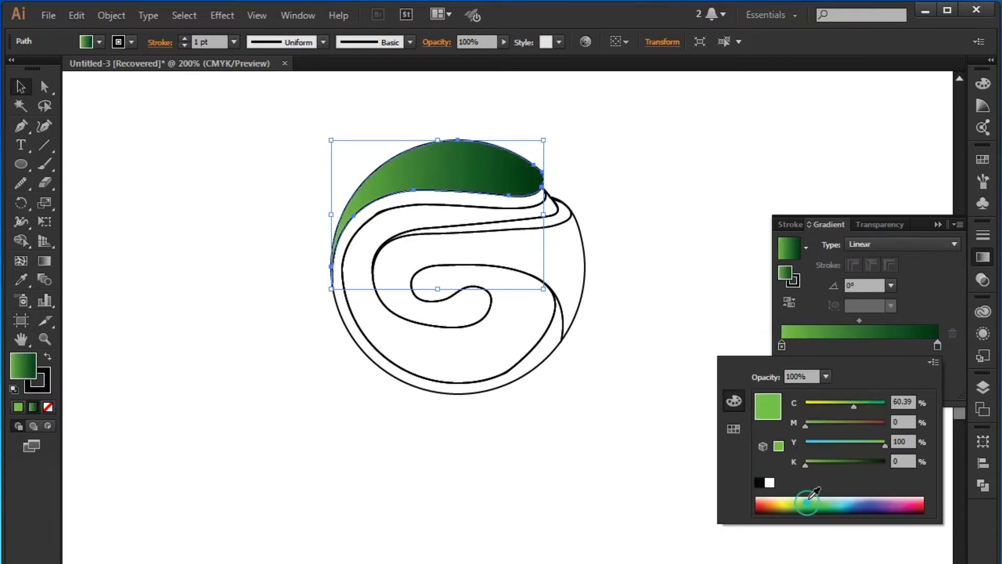
click(932, 224)
click(660, 210)
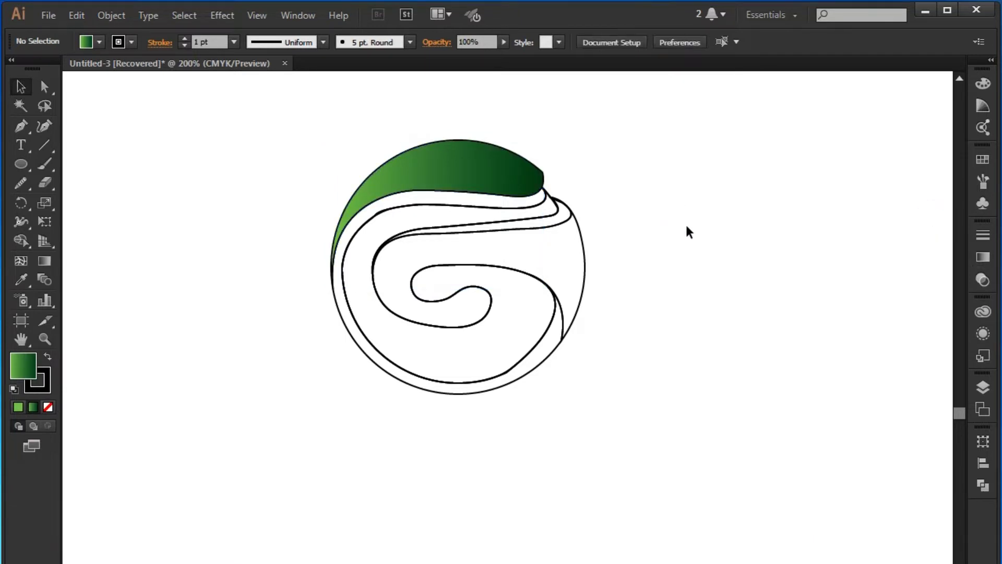
click(574, 297)
click(583, 252)
click(651, 320)
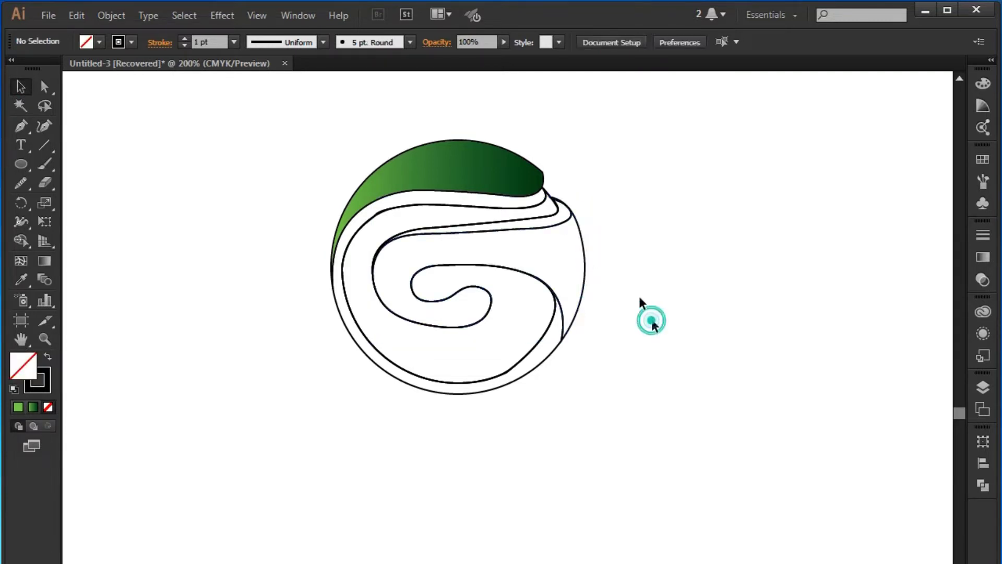
Fill the inner G spiral with the White, Black gradient set to Radial.
click(585, 264)
click(983, 256)
click(806, 247)
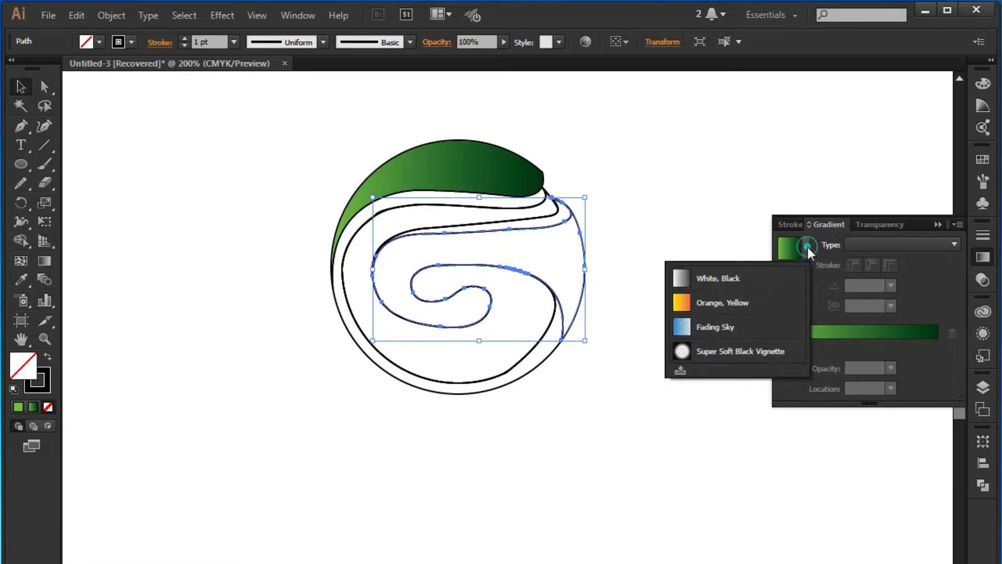
click(716, 277)
click(912, 250)
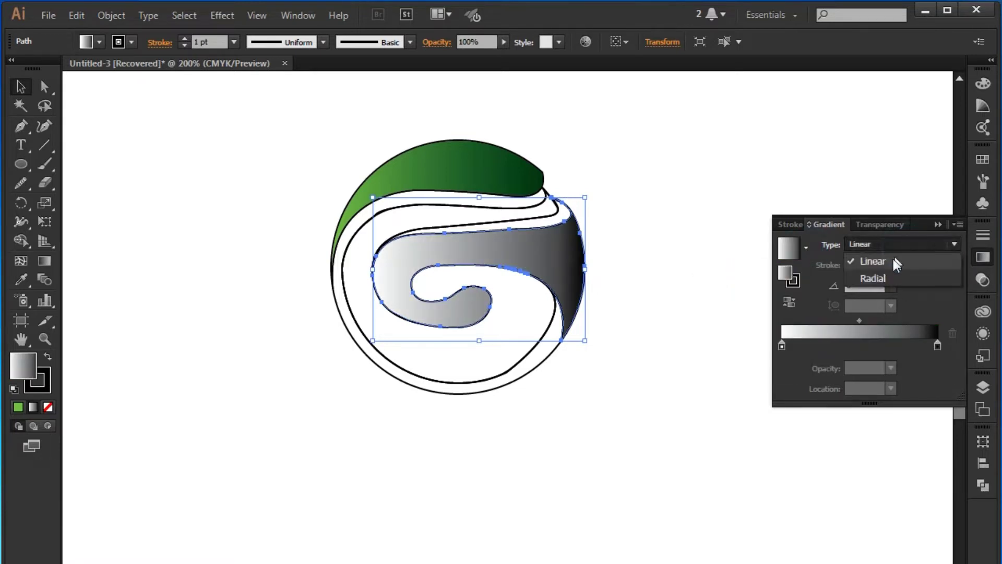
click(882, 280)
Change the dark stop to grey and add middle and outer grey stops.
click(938, 346)
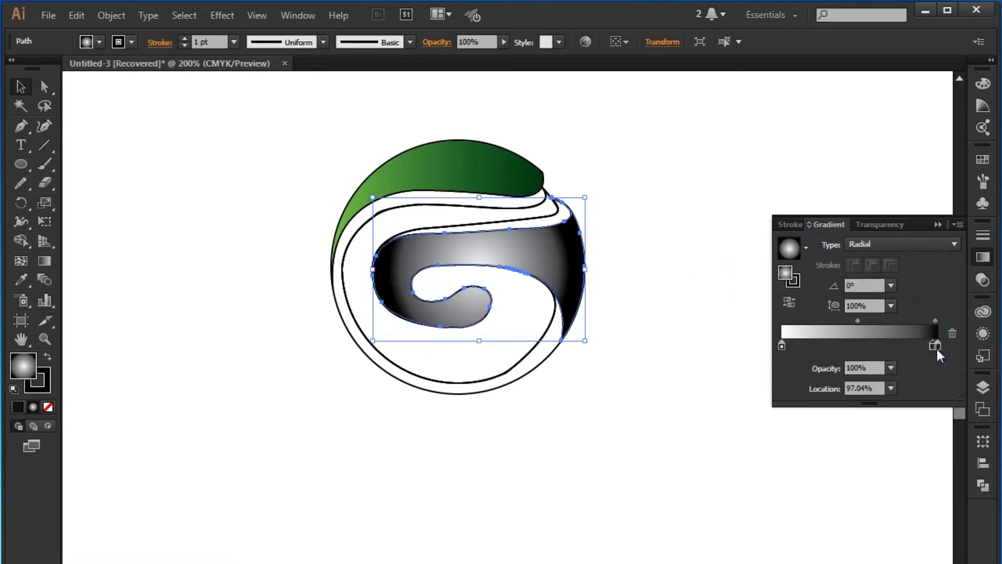
double_click(938, 345)
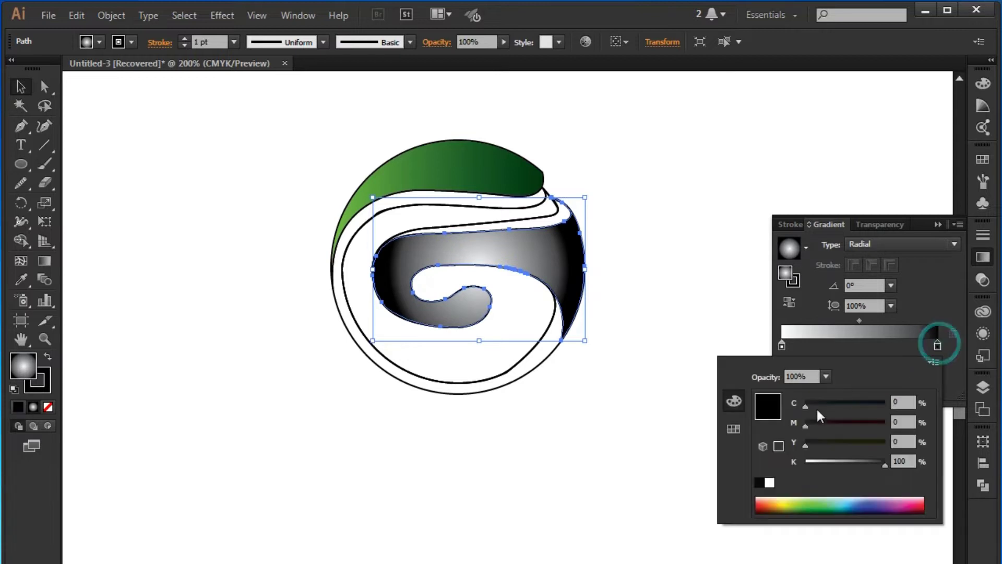
drag(883, 464, 866, 467)
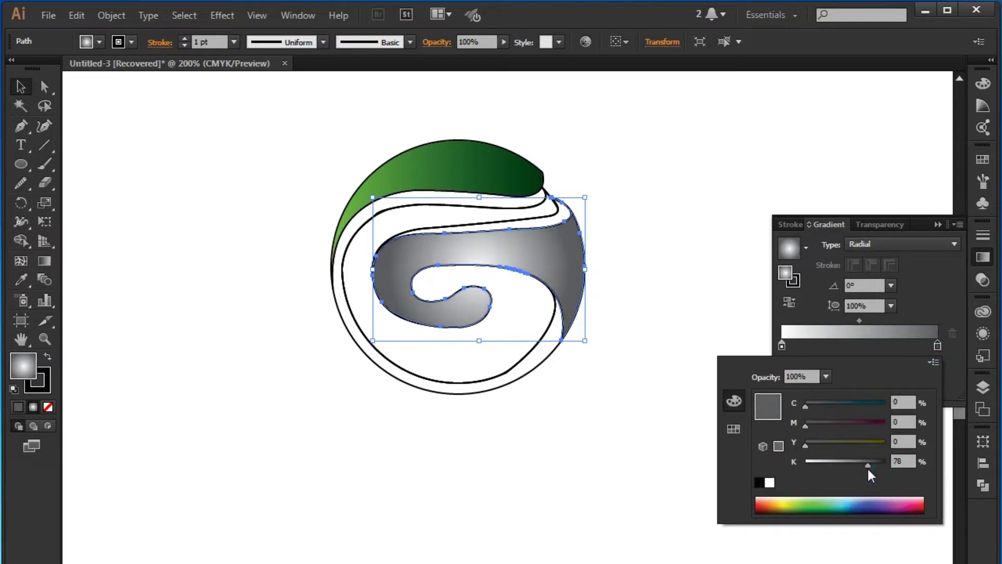
click(816, 345)
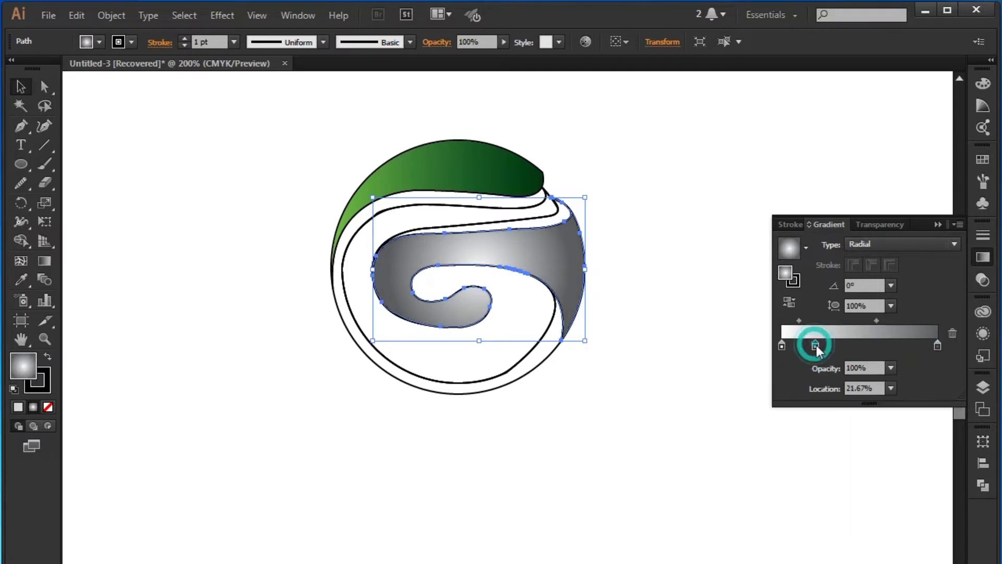
drag(845, 344, 843, 349)
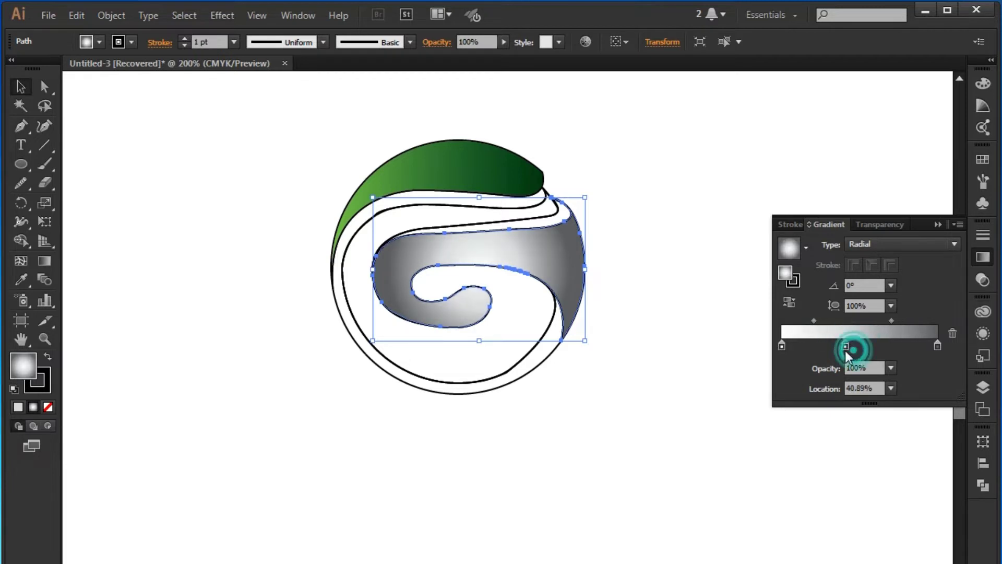
drag(937, 345, 909, 345)
double_click(938, 346)
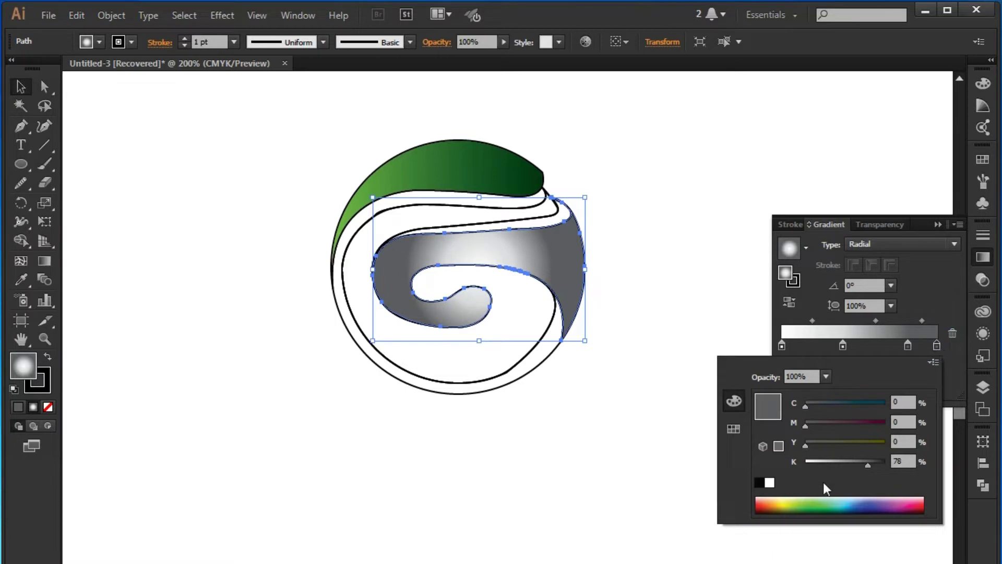
drag(862, 465, 863, 467)
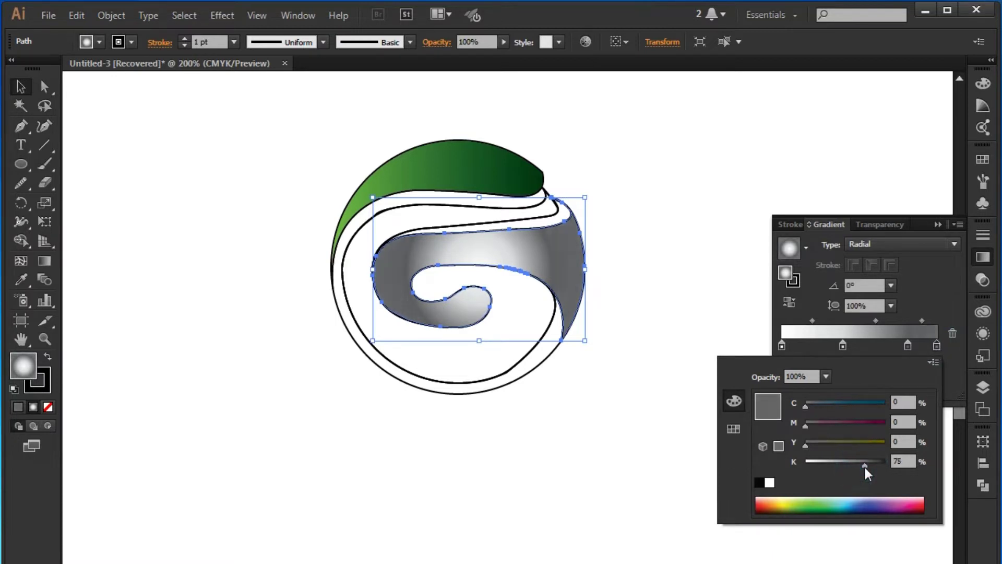
drag(866, 465, 863, 463)
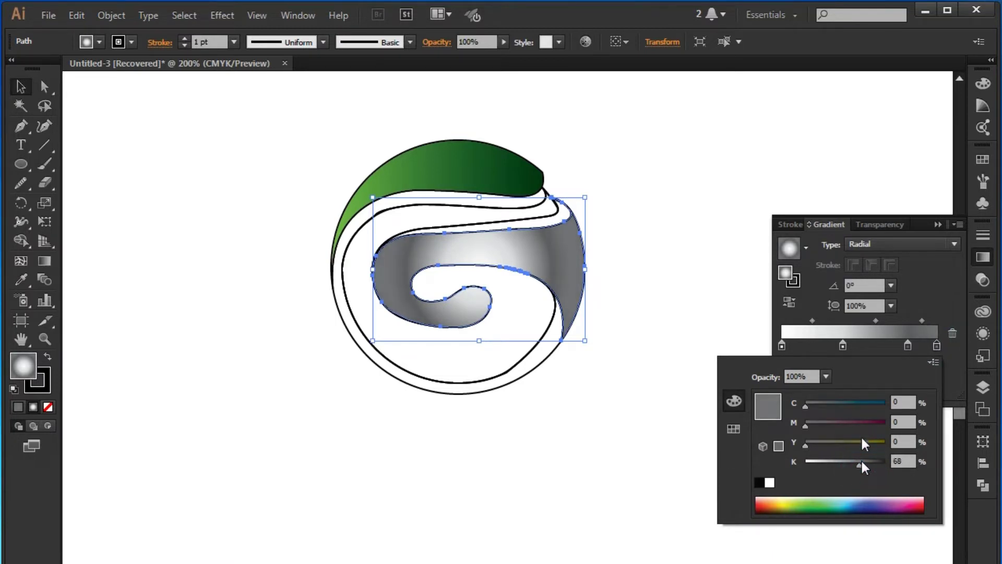
click(938, 224)
Reposition and stretch the radial gradient so its highlight runs across the spiral's upper middle.
click(44, 260)
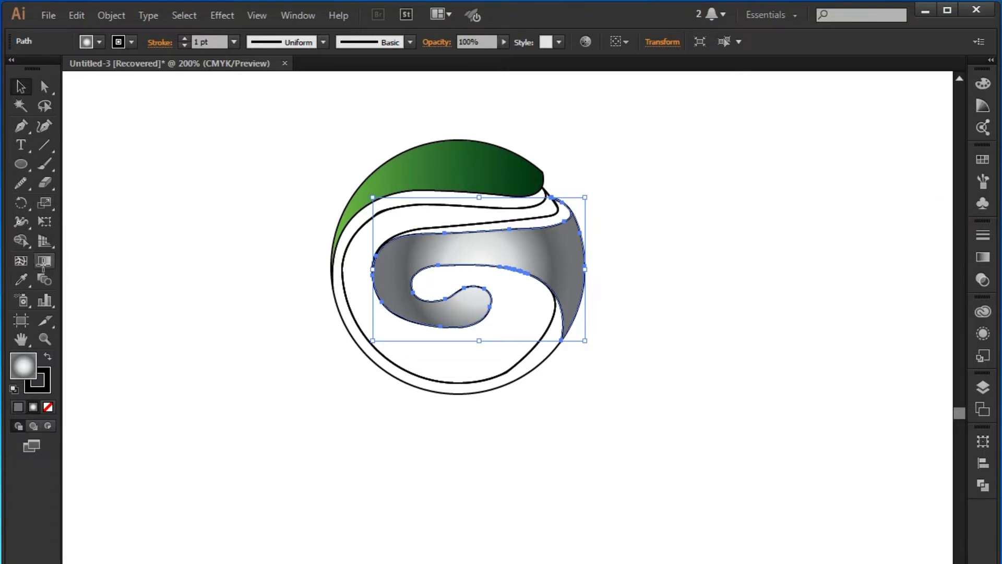
mouse_move(484, 273)
mouse_down()
mouse_move(463, 258)
mouse_move(576, 251)
mouse_up()
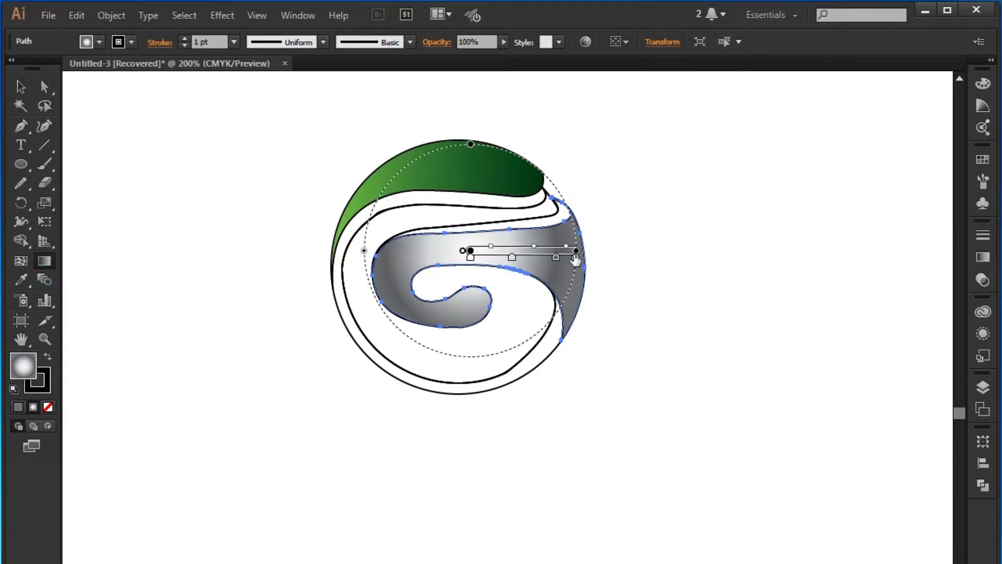
drag(469, 252, 468, 262)
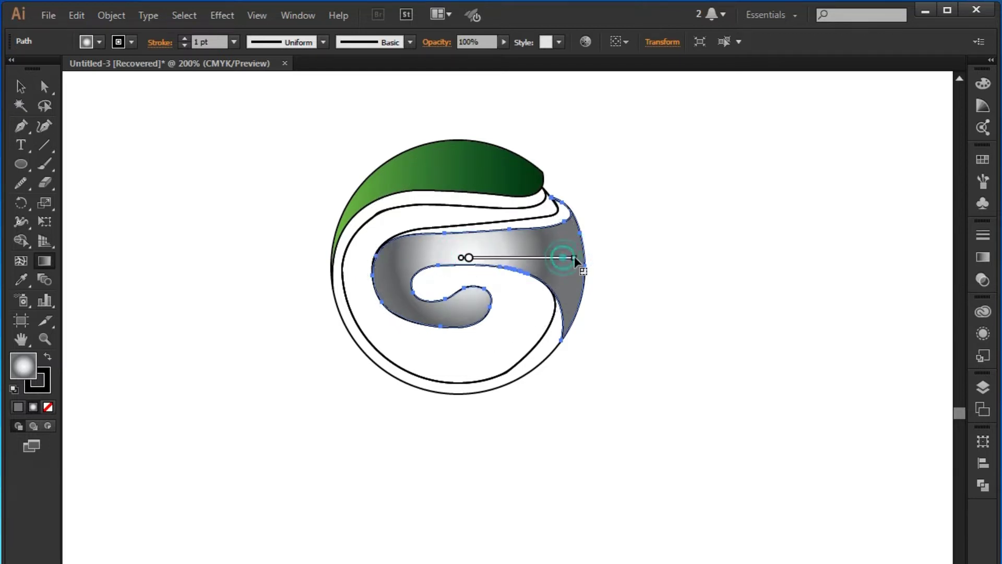
drag(574, 258, 598, 258)
drag(466, 258, 468, 251)
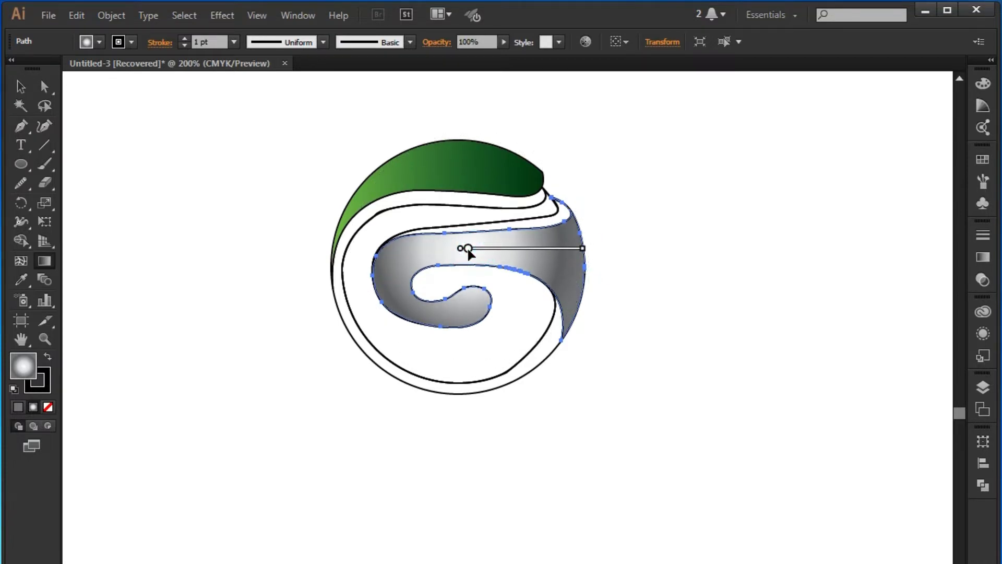
click(21, 86)
click(219, 217)
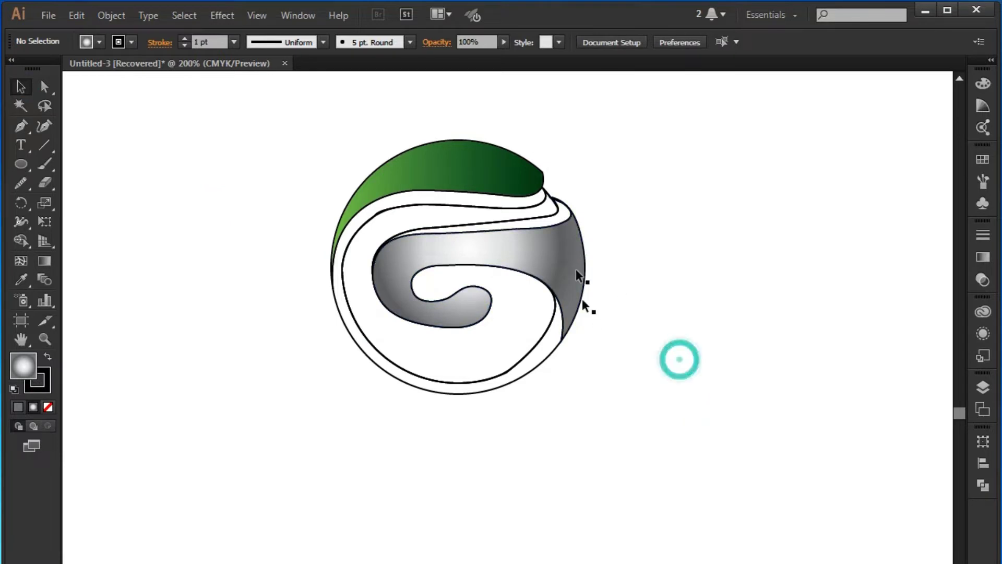
click(483, 208)
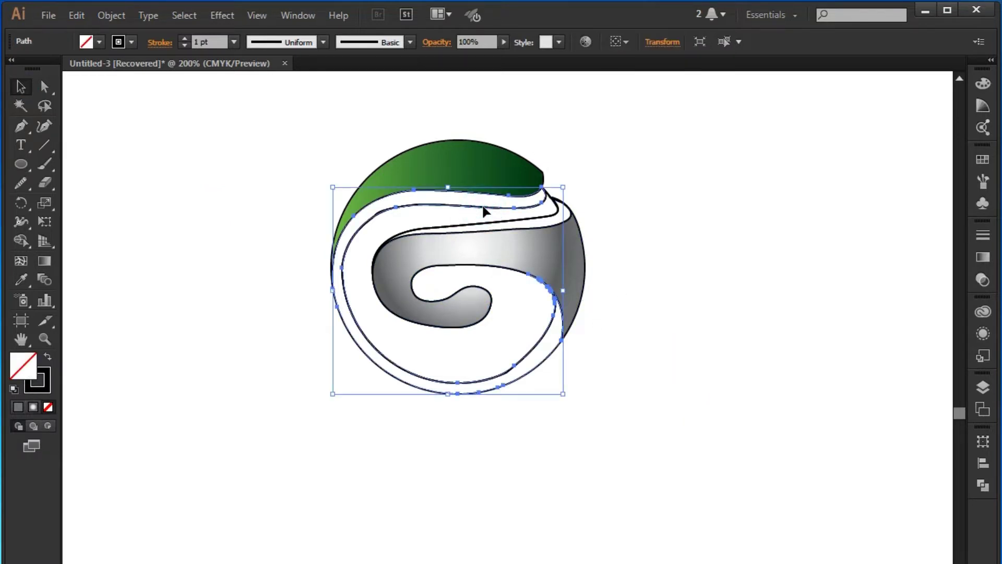
Apply a gradient to the outer ring and set its right stop to dark navy.
click(983, 260)
click(807, 245)
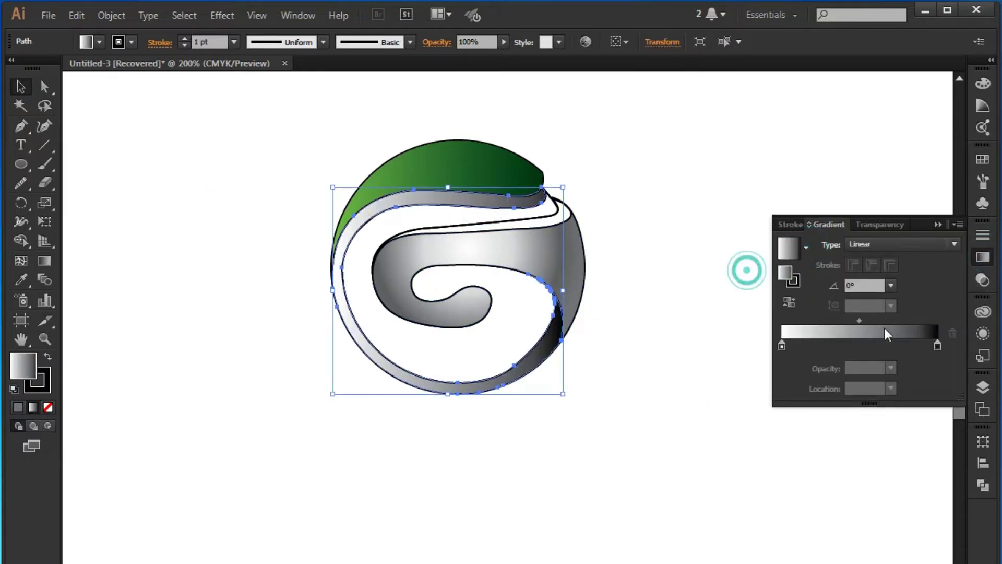
double_click(938, 343)
click(863, 499)
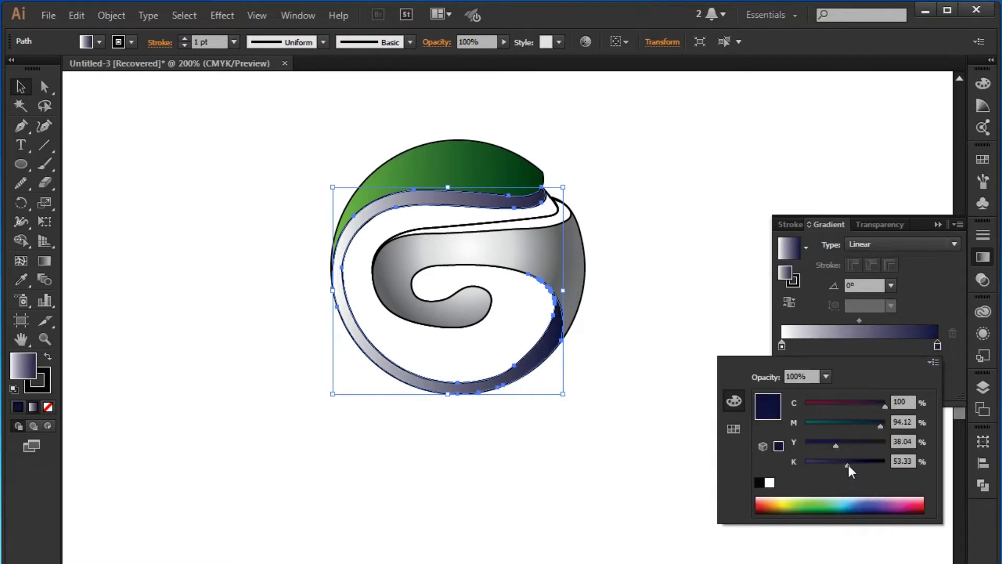
Make the ring gradient's left stop teal-blue by removing black and reducing magenta.
click(782, 347)
double_click(782, 346)
click(864, 505)
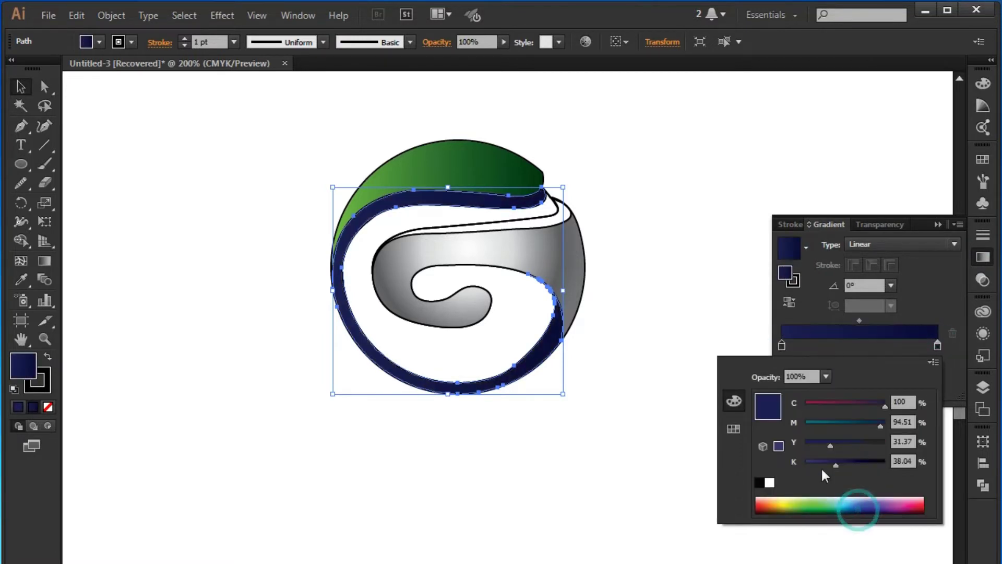
click(834, 464)
drag(818, 464, 806, 464)
drag(879, 427, 840, 428)
click(937, 228)
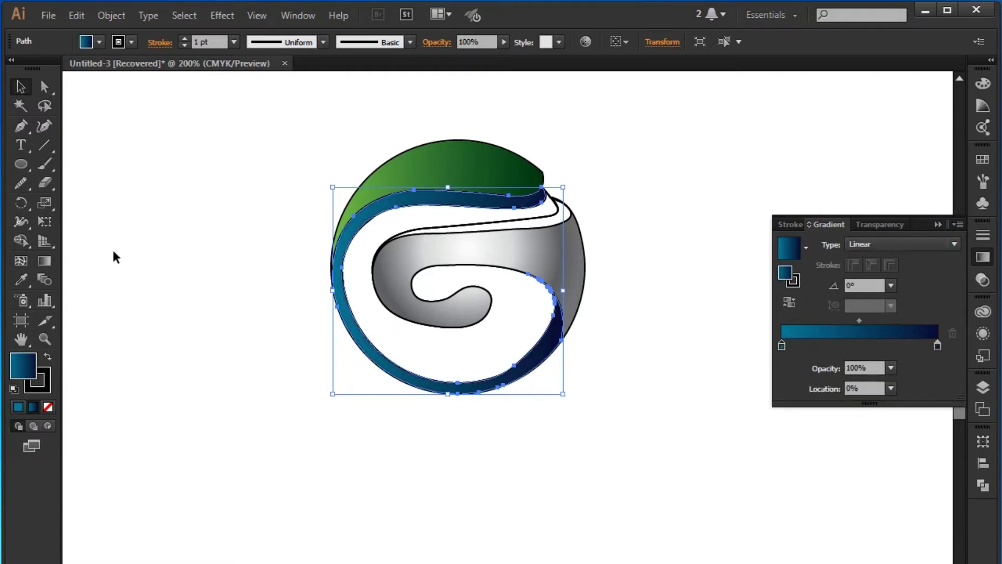
Shift the ring's gradient to the right and change its type to Radial.
click(995, 256)
click(44, 260)
drag(364, 290, 595, 291)
click(984, 257)
click(876, 244)
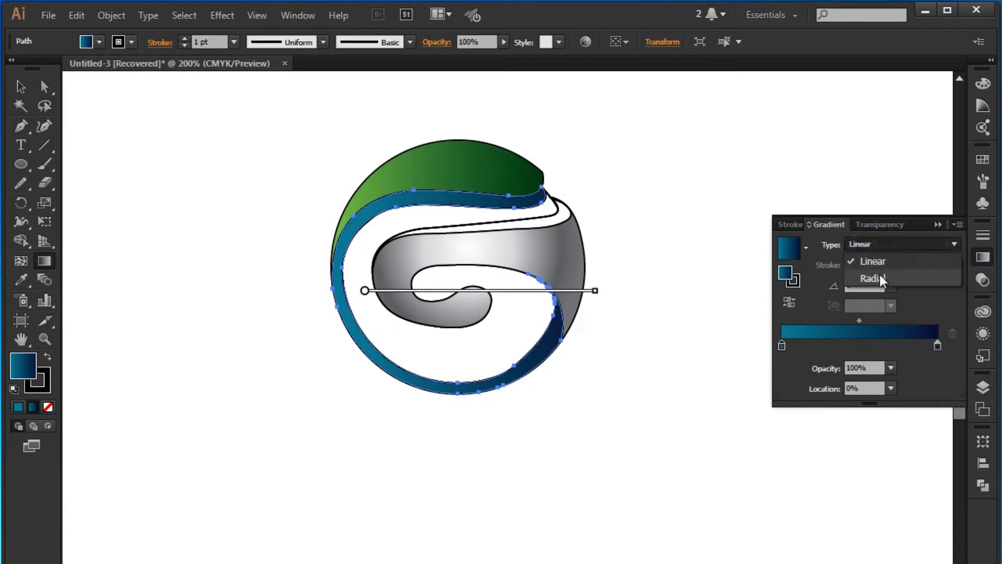
click(879, 272)
click(938, 225)
Place the radial origin at the ring's lower left, angled toward the upper right.
mouse_move(448, 290)
mouse_down()
mouse_move(406, 349)
mouse_move(477, 243)
mouse_up()
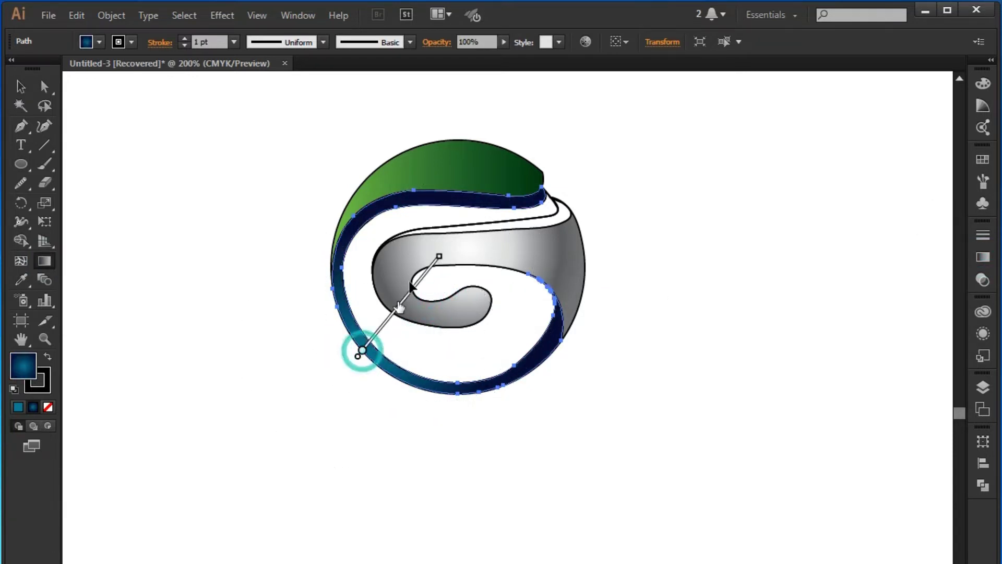
drag(400, 339, 438, 340)
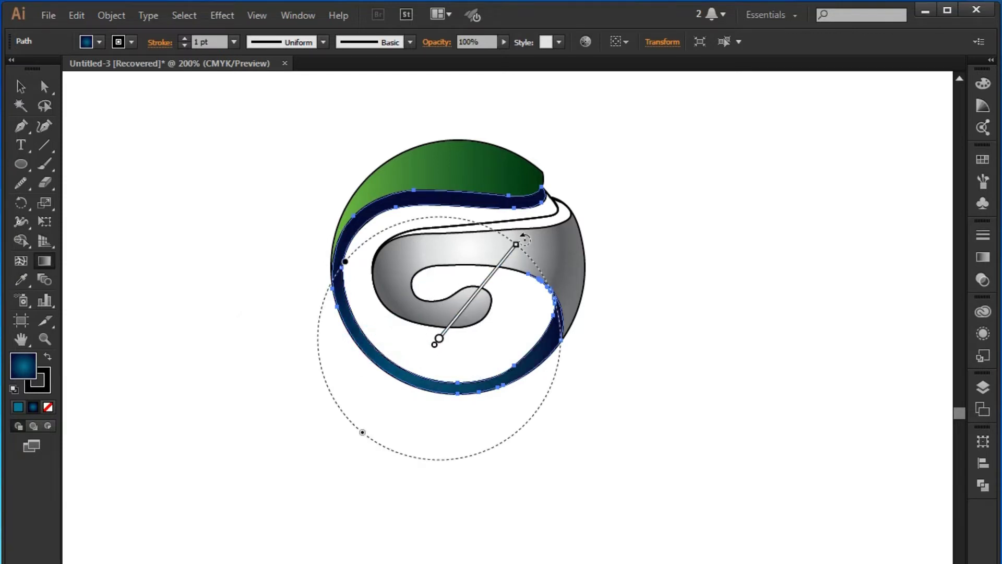
mouse_move(517, 244)
mouse_down()
mouse_move(563, 195)
mouse_move(541, 208)
mouse_up()
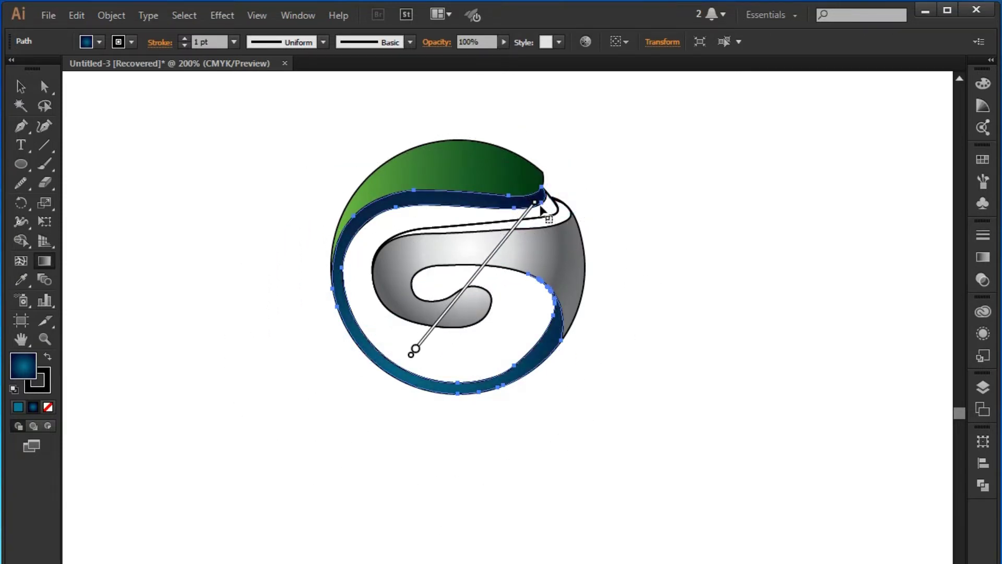
click(21, 86)
click(178, 156)
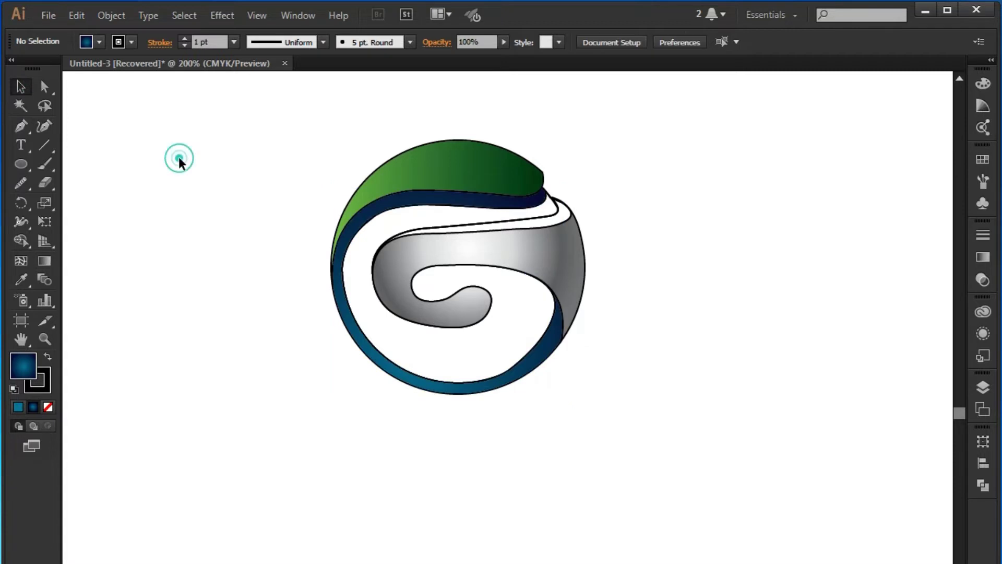
click(397, 365)
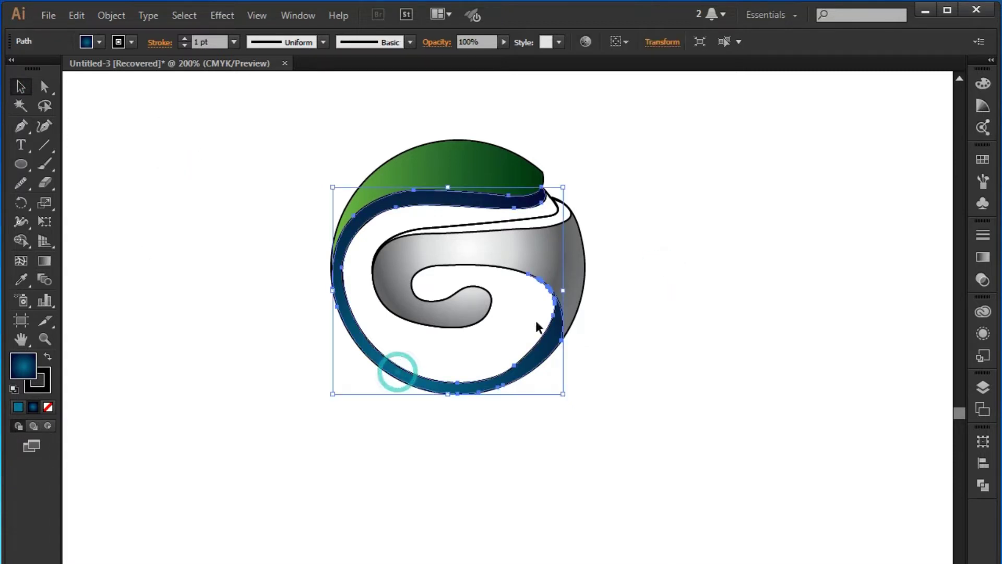
Add a dark navy stop at the far right end of the ring's gradient.
click(983, 256)
mouse_move(938, 344)
mouse_down()
mouse_move(913, 347)
mouse_move(939, 346)
mouse_up()
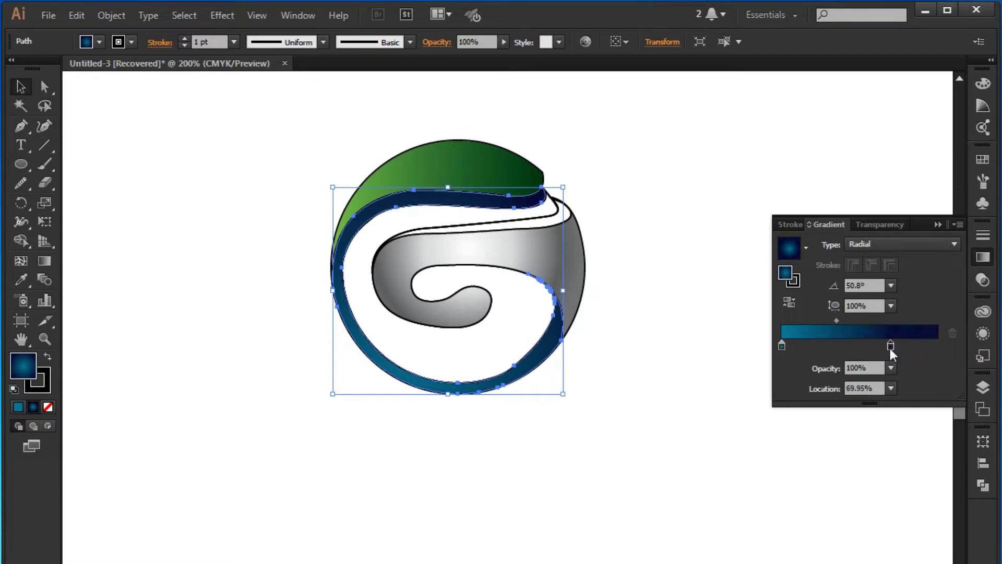
click(891, 347)
drag(936, 347, 939, 347)
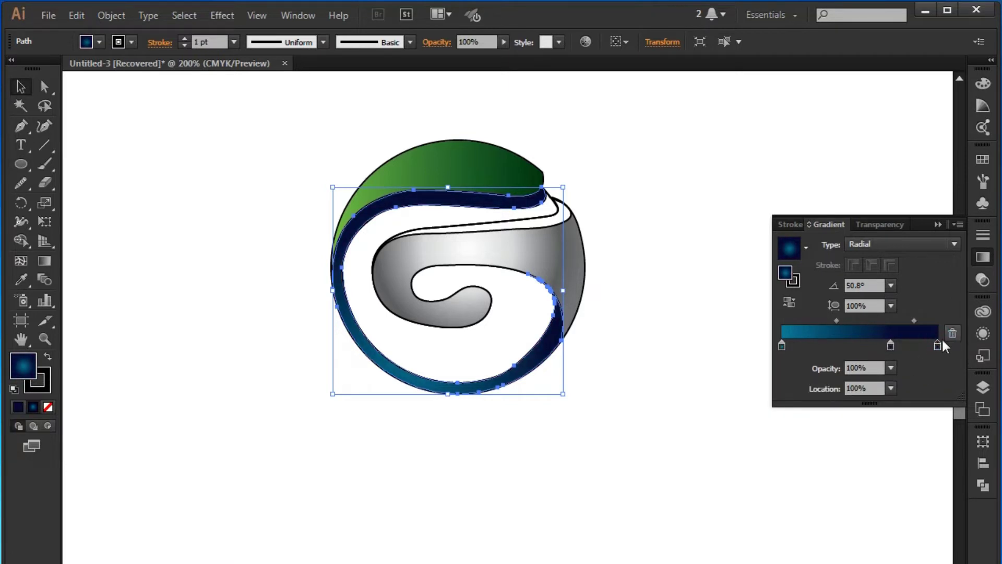
double_click(938, 344)
drag(869, 466, 875, 466)
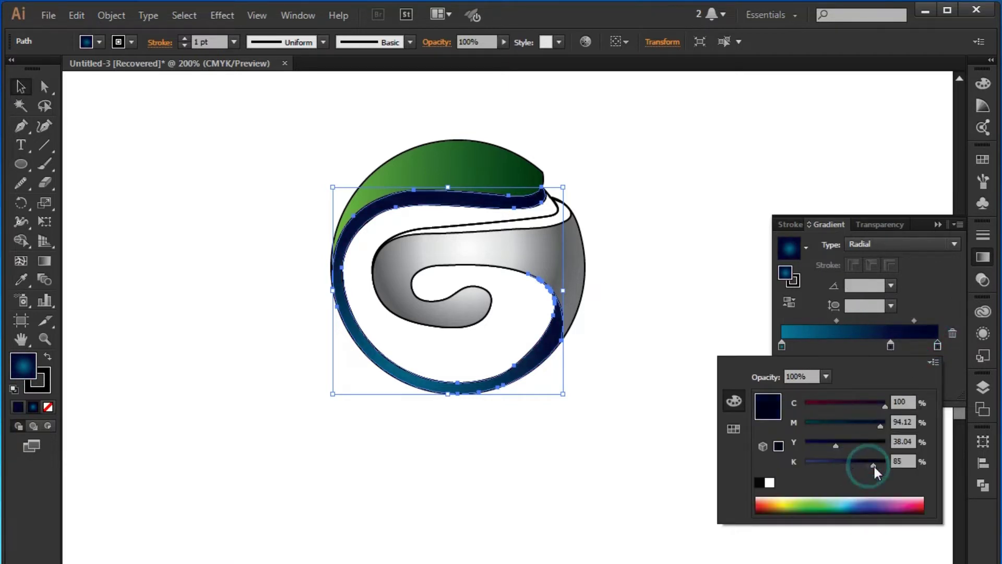
Add a white first stop at the left end of the ring's gradient.
click(782, 345)
click(787, 345)
drag(782, 347, 783, 347)
double_click(783, 345)
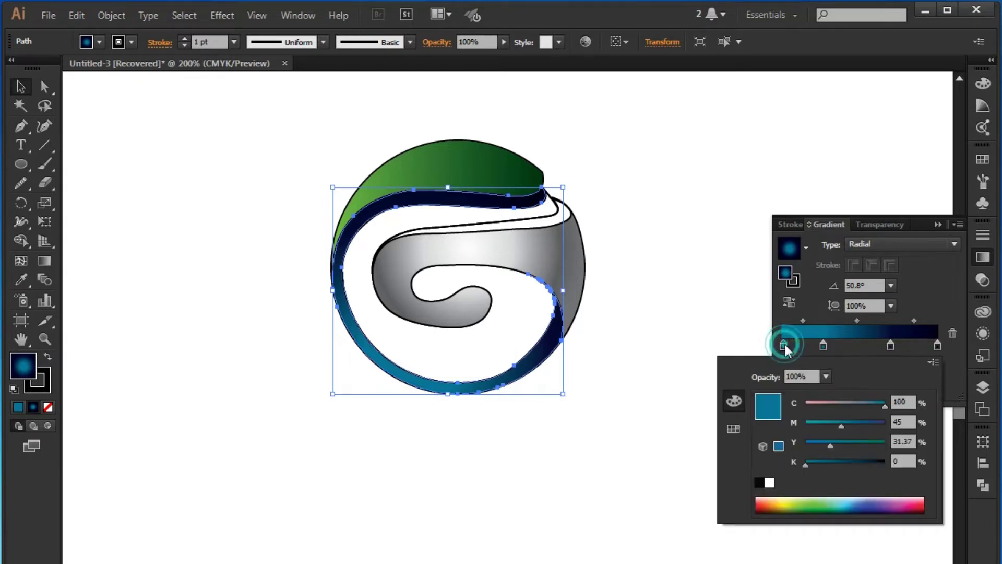
click(770, 483)
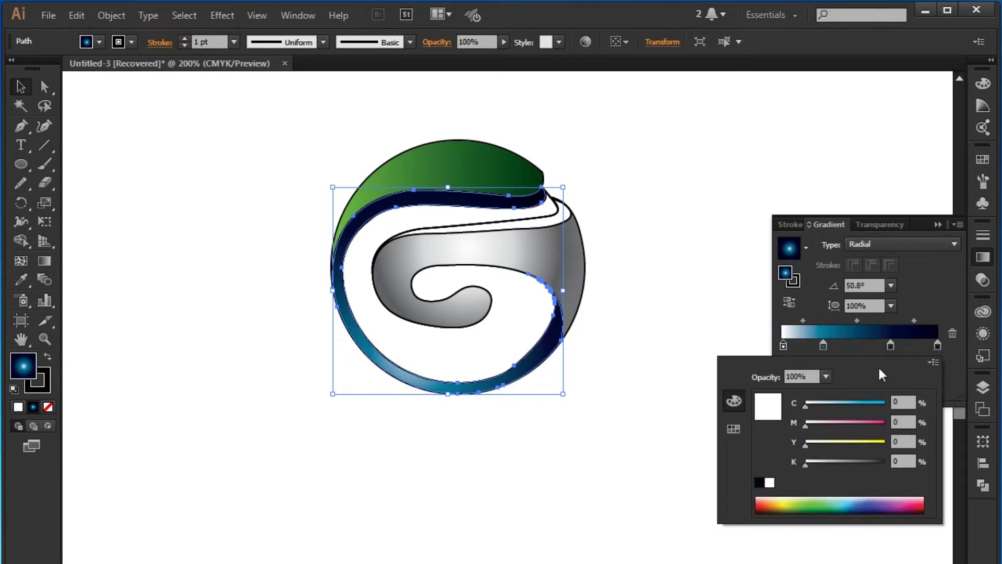
click(937, 224)
Review the ring's white-to-navy gradient on the canvas, then deselect the artwork.
click(44, 261)
mouse_move(462, 290)
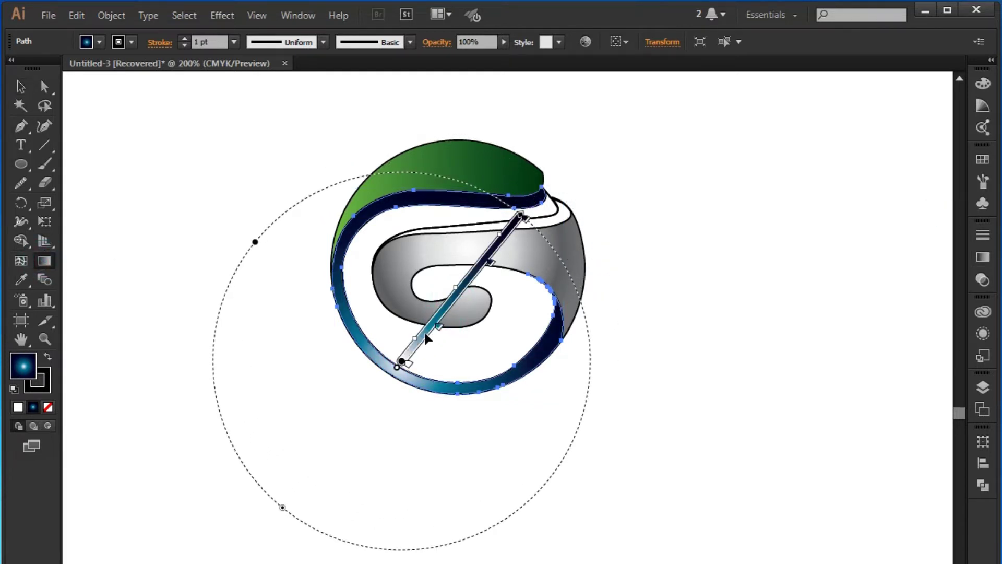
click(21, 86)
click(123, 101)
click(633, 280)
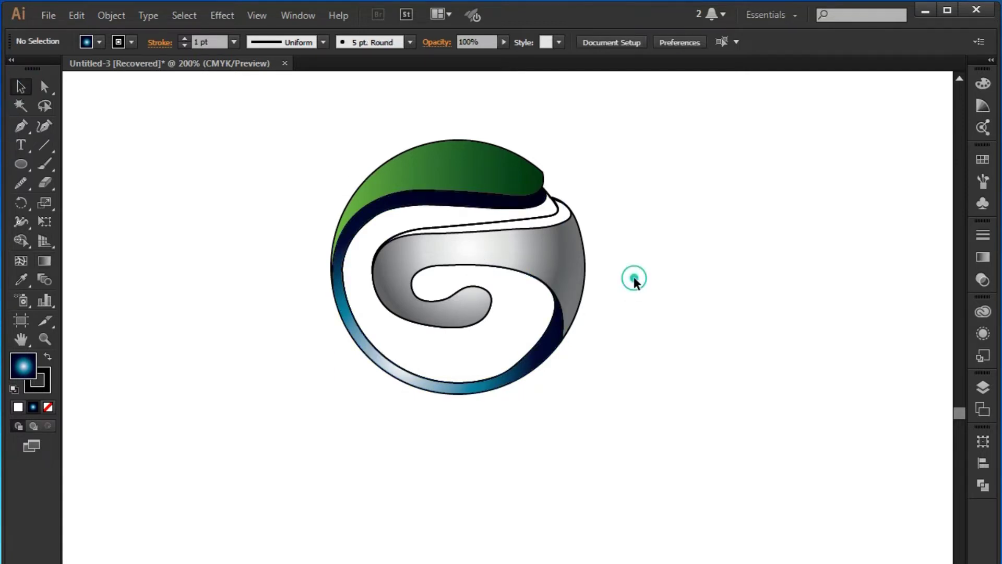
click(557, 225)
click(750, 312)
Fill the thin white band above the swirl with the swirl's grey gradient.
click(568, 214)
click(616, 192)
click(557, 214)
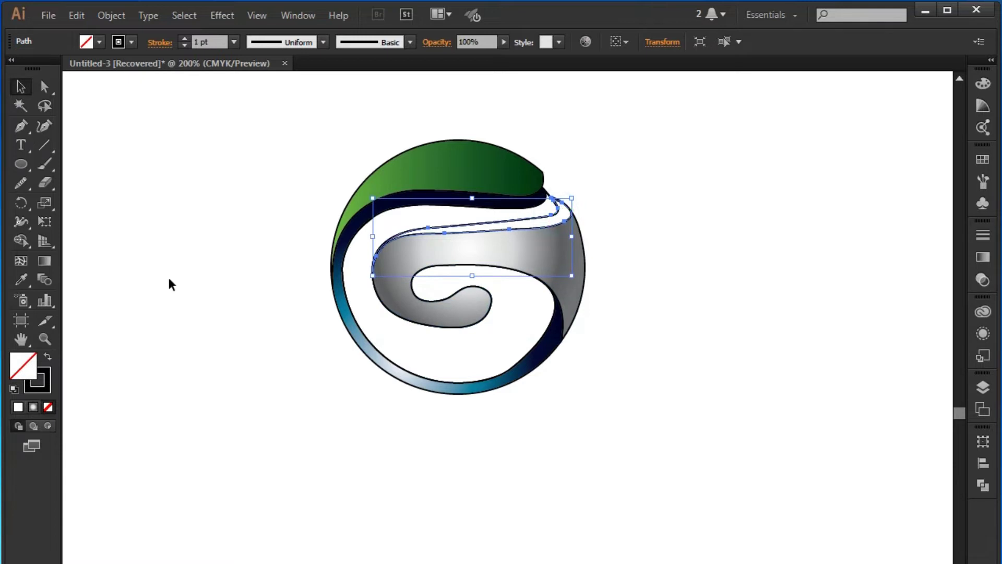
click(24, 281)
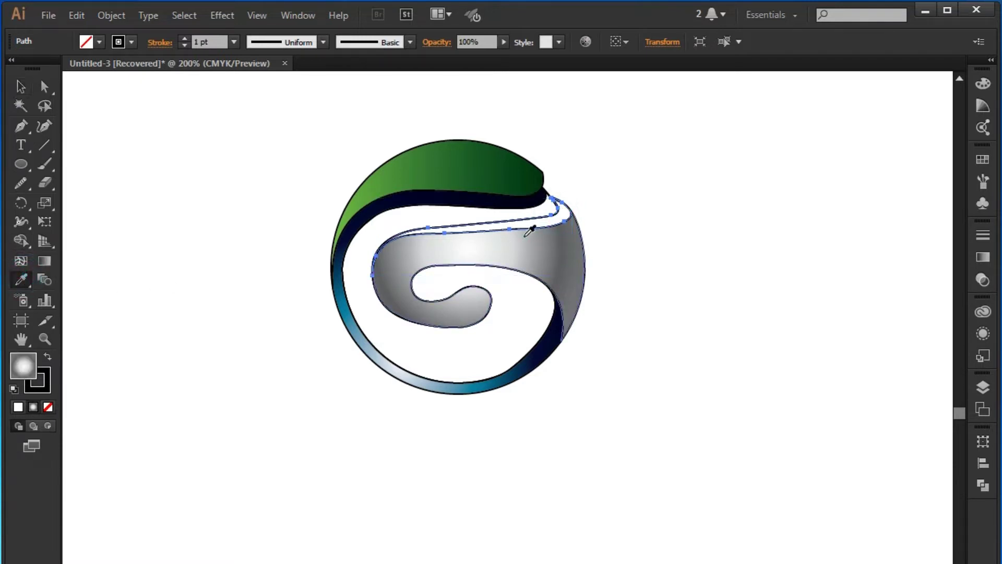
click(657, 383)
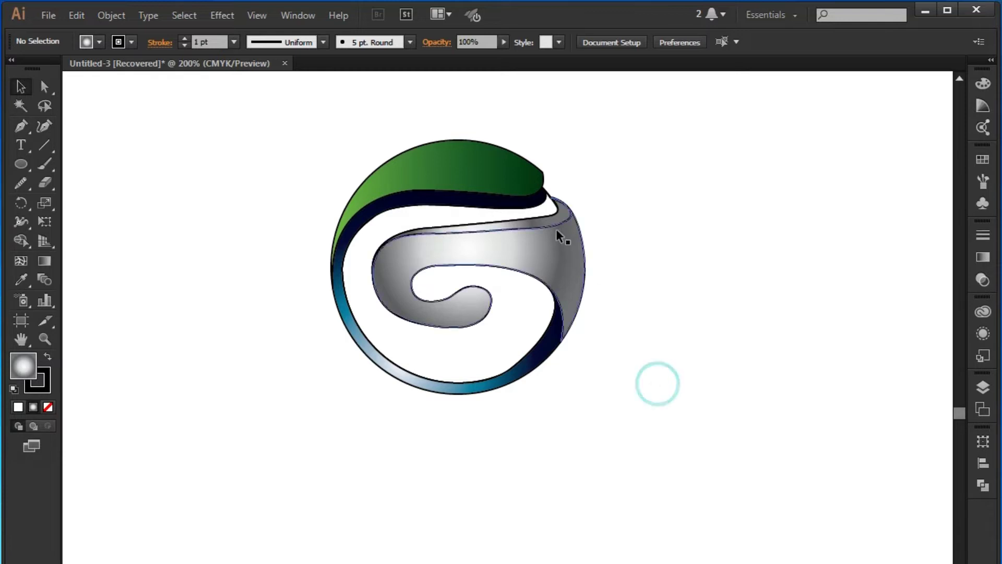
Pull the grey swirl below the circle, then undo it back into place.
drag(556, 229, 514, 397)
key(ctrl+z)
click(666, 404)
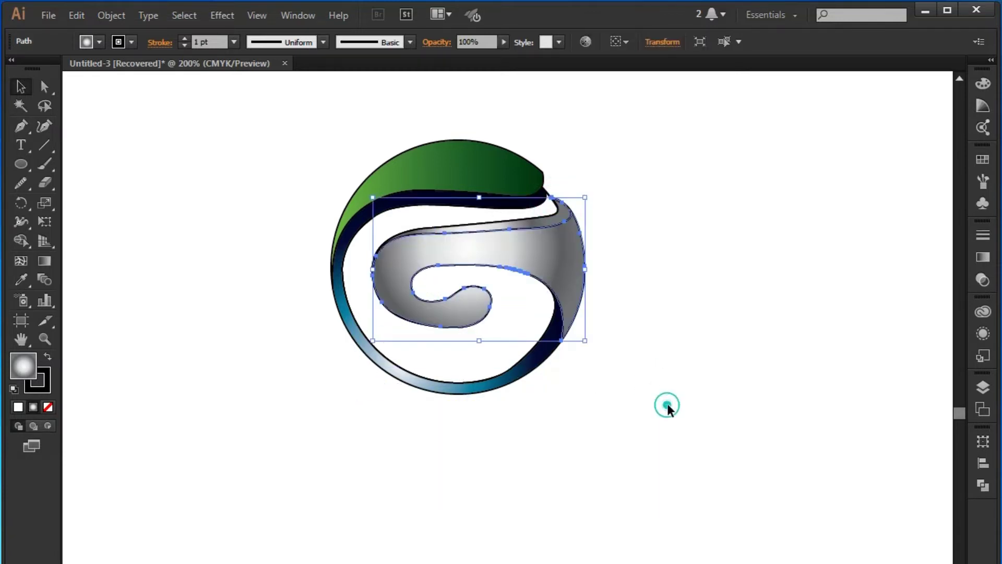
click(551, 199)
click(668, 284)
Move the blue outer ring down below the logo to inspect the shapes.
click(444, 393)
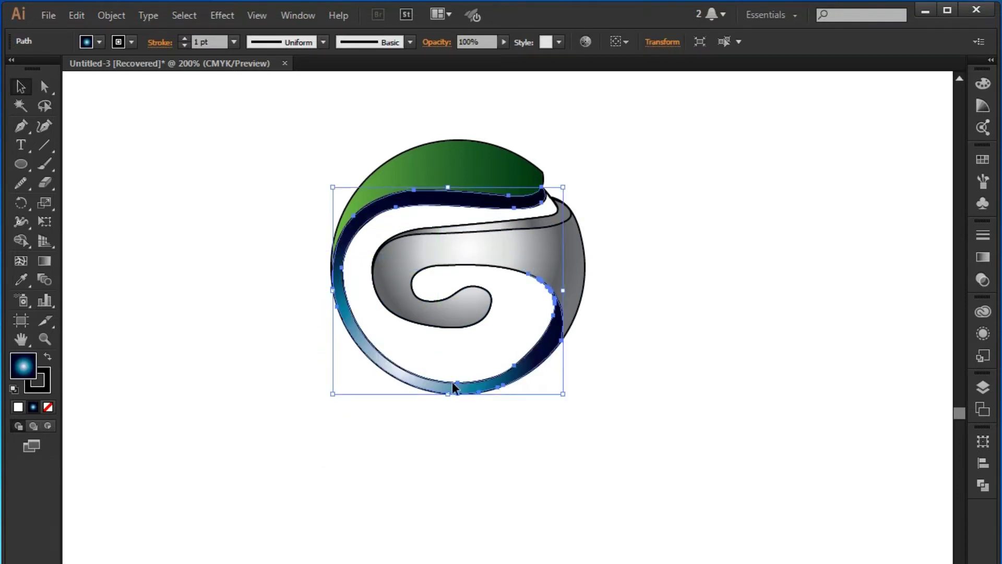
drag(452, 386, 452, 456)
click(440, 380)
click(440, 380)
key(ctrl+z)
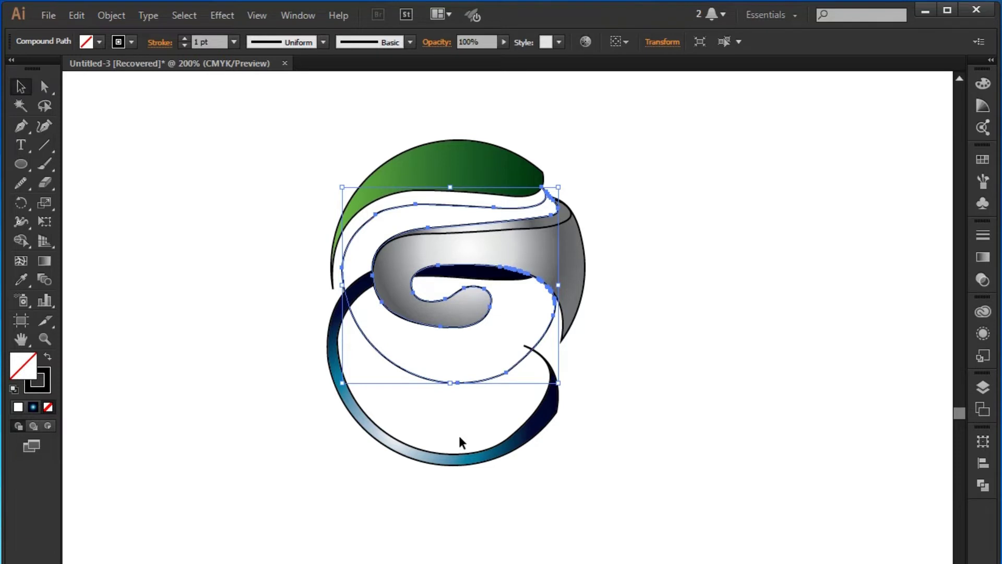
Return the blue ring to its place, nudge it left, and select the whole logo.
click(460, 438)
drag(458, 464, 462, 392)
key(Left)
key(Left)
key(Left)
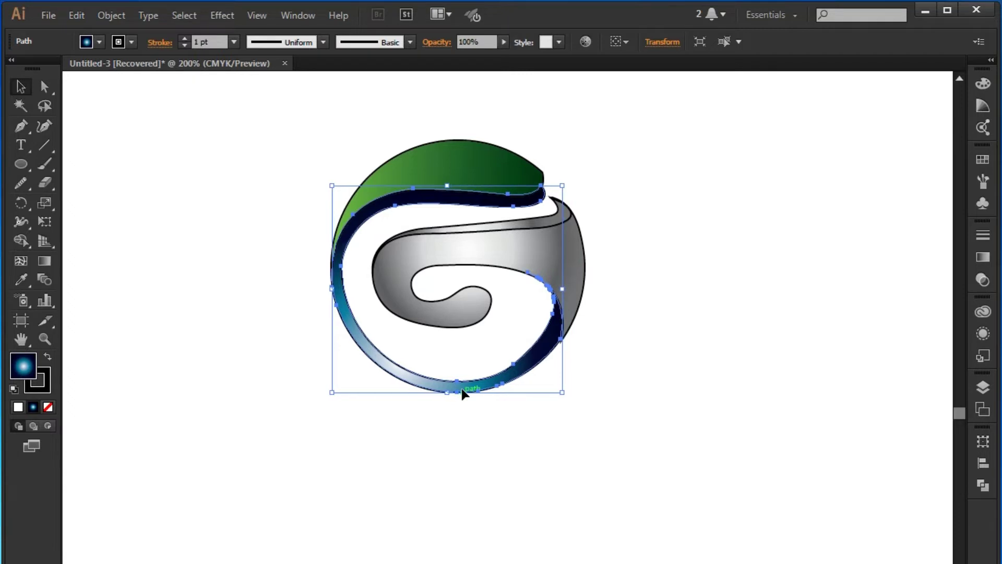
click(509, 529)
drag(662, 378, 521, 284)
Set the stroke of the whole logo to None.
key(x)
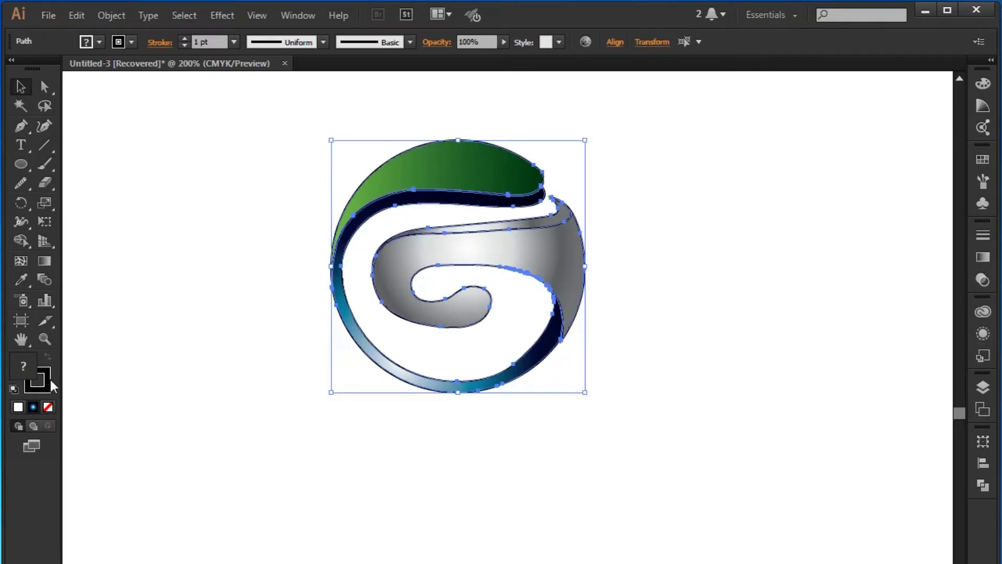
click(48, 407)
click(938, 72)
click(633, 215)
Apply the White, Black gradient preset to the thin band along the top of the G.
click(557, 218)
click(44, 261)
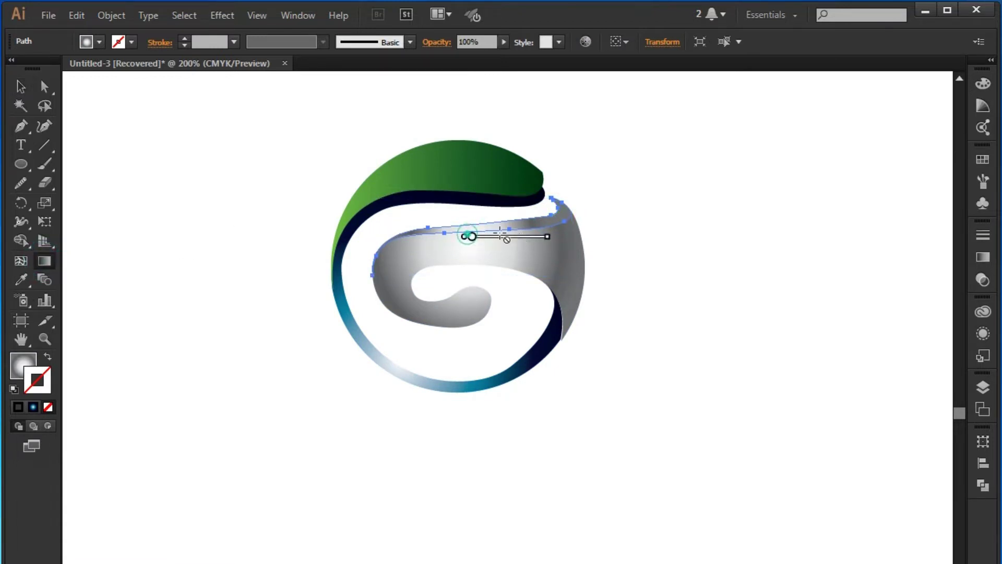
click(21, 86)
click(983, 257)
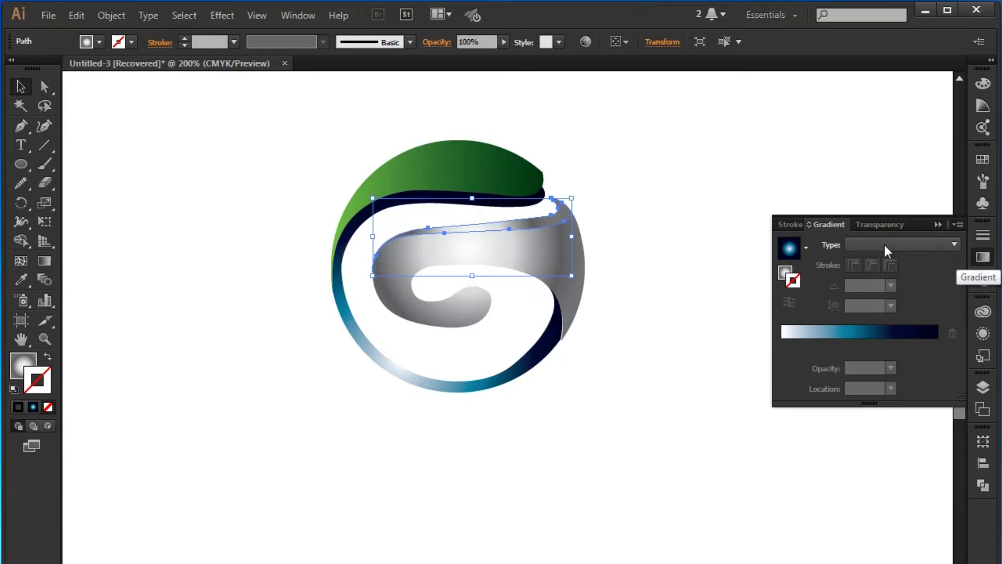
click(806, 248)
click(695, 274)
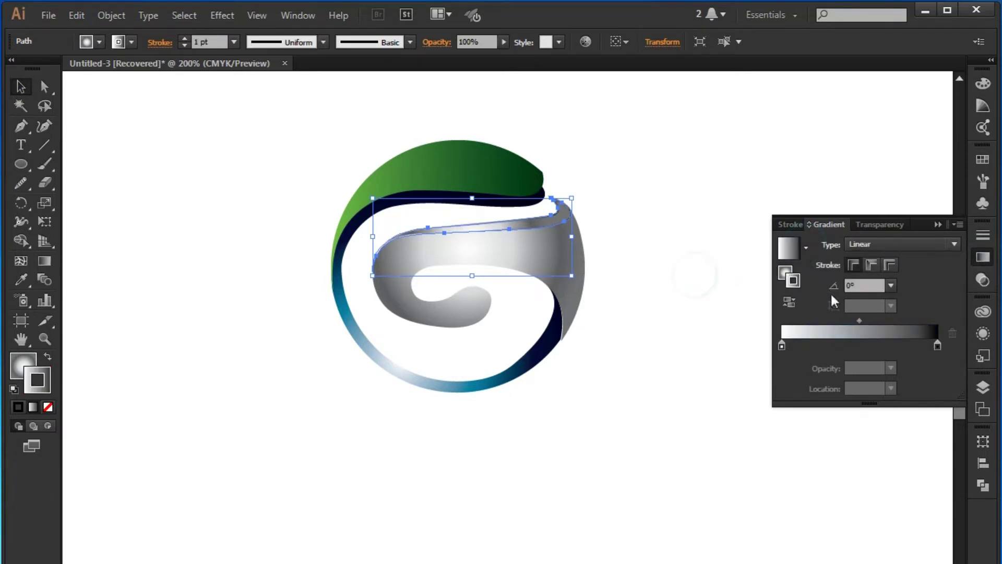
Add a grey stop at about 49% and another at 88% black to the band's gradient.
double_click(891, 344)
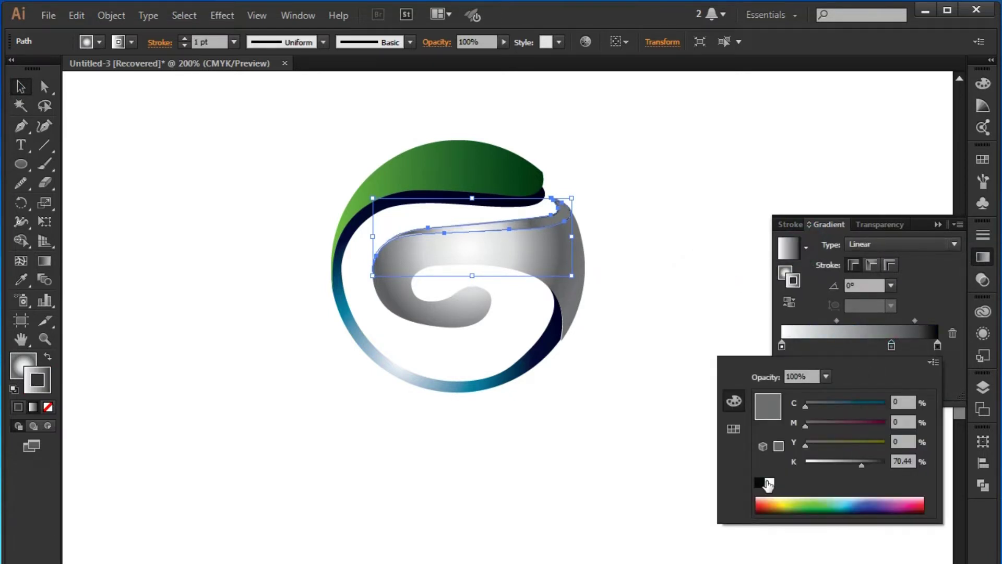
mouse_move(891, 345)
mouse_down()
mouse_move(857, 346)
mouse_move(887, 346)
mouse_up()
double_click(840, 345)
drag(804, 463, 877, 467)
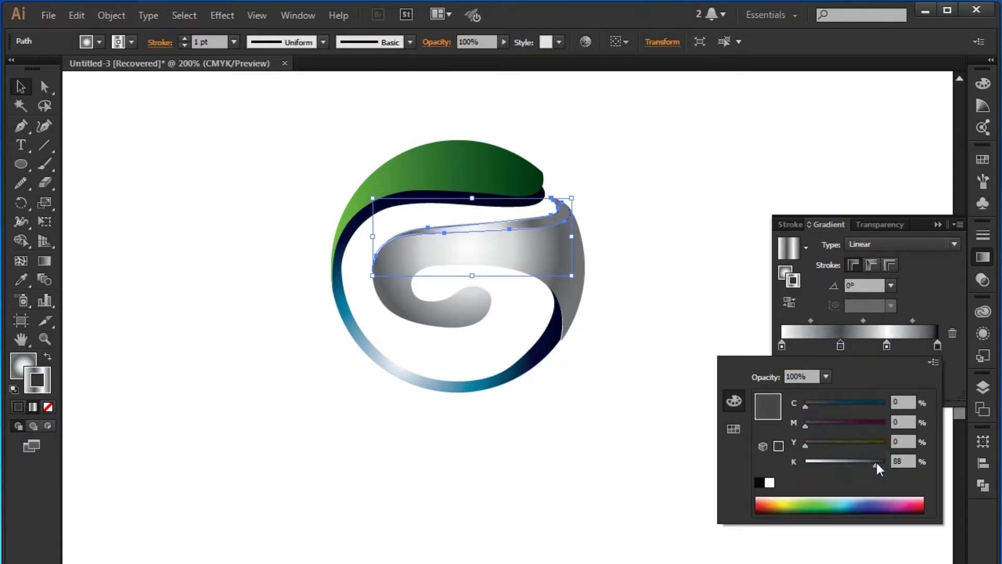
click(939, 221)
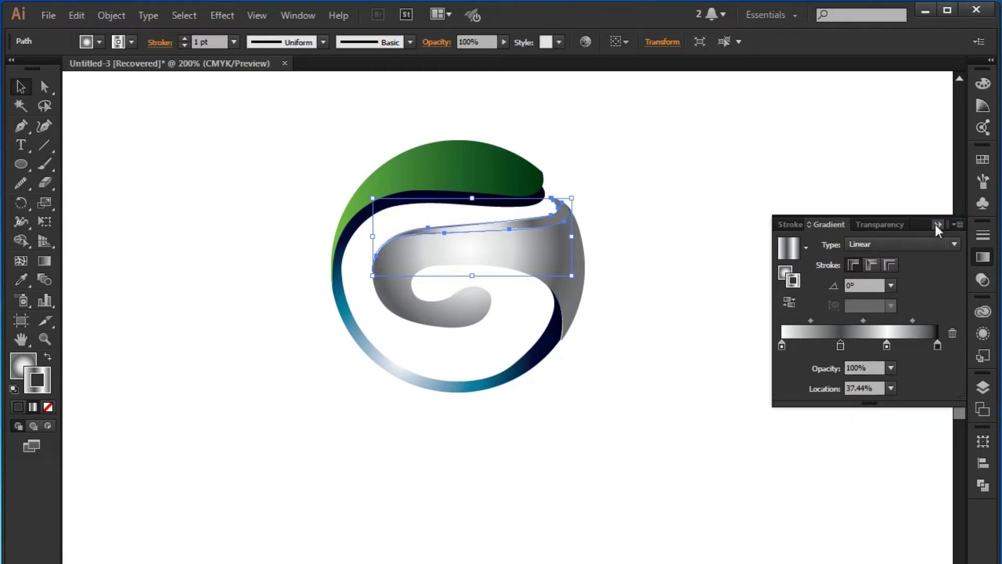
click(935, 224)
click(45, 260)
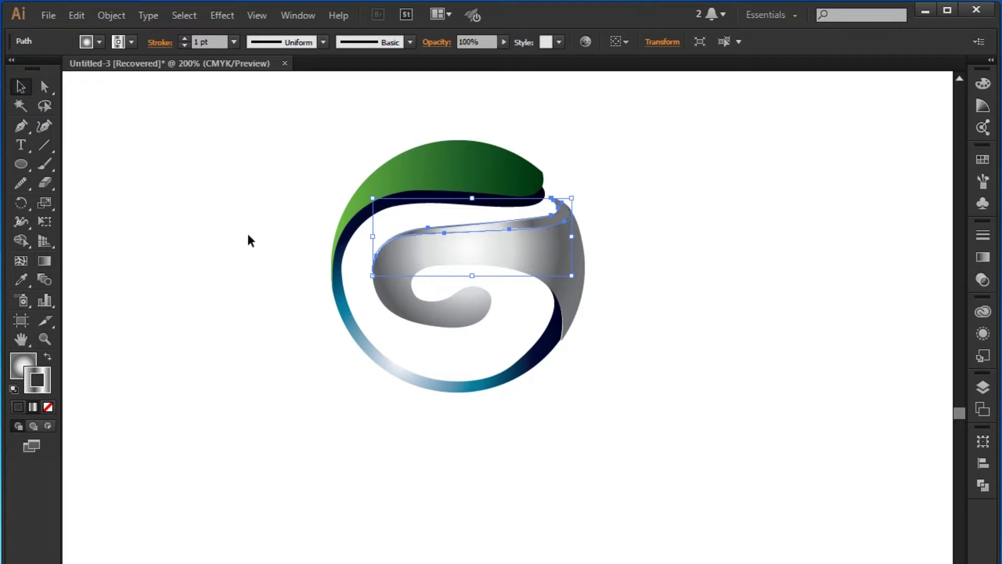
click(21, 87)
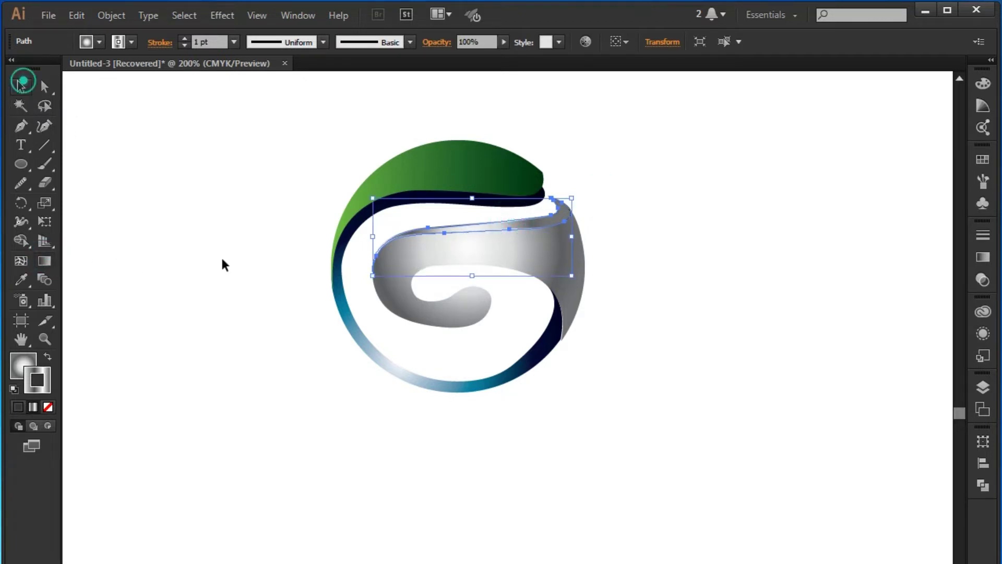
Reselect the thin top band and bring up its gradient for on-canvas editing.
click(243, 350)
click(554, 215)
click(45, 261)
click(472, 236)
click(20, 86)
click(23, 366)
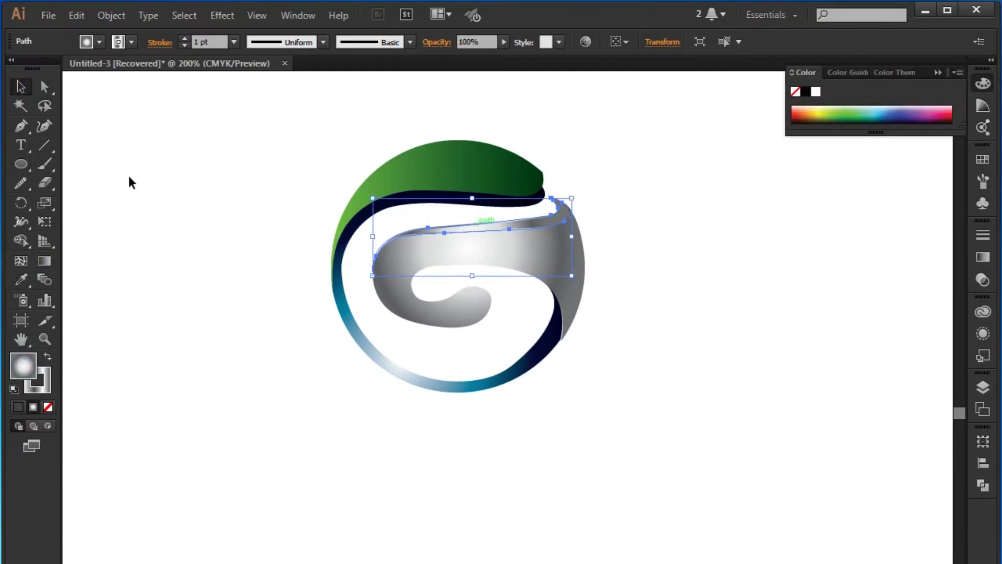
click(45, 260)
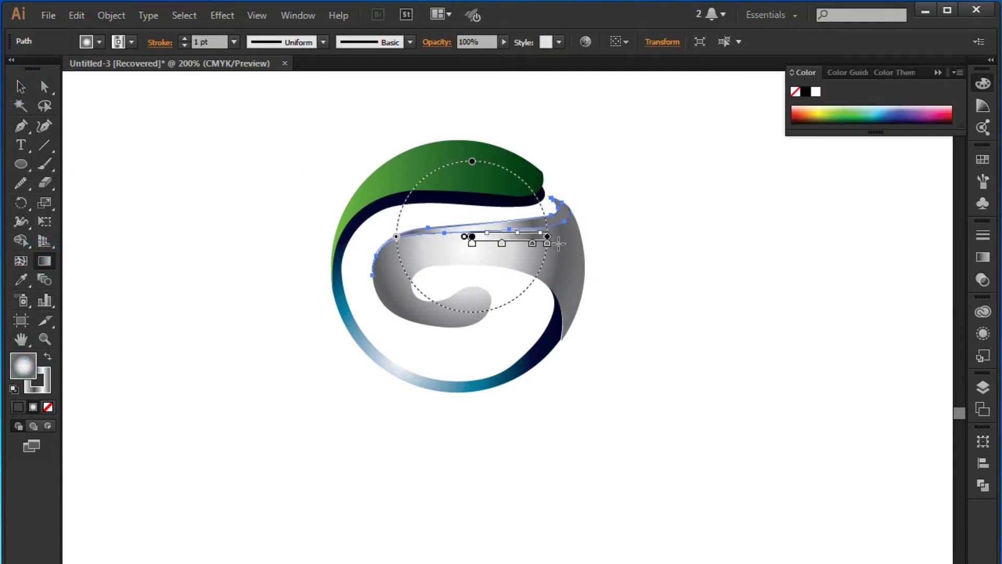
Drag the radial gradient across the band toward the upper right and reposition its stops.
drag(613, 199, 351, 263)
mouse_move(574, 232)
mouse_down()
mouse_move(430, 230)
mouse_move(582, 210)
mouse_up()
drag(448, 254, 590, 213)
drag(510, 250, 512, 250)
drag(566, 229, 538, 238)
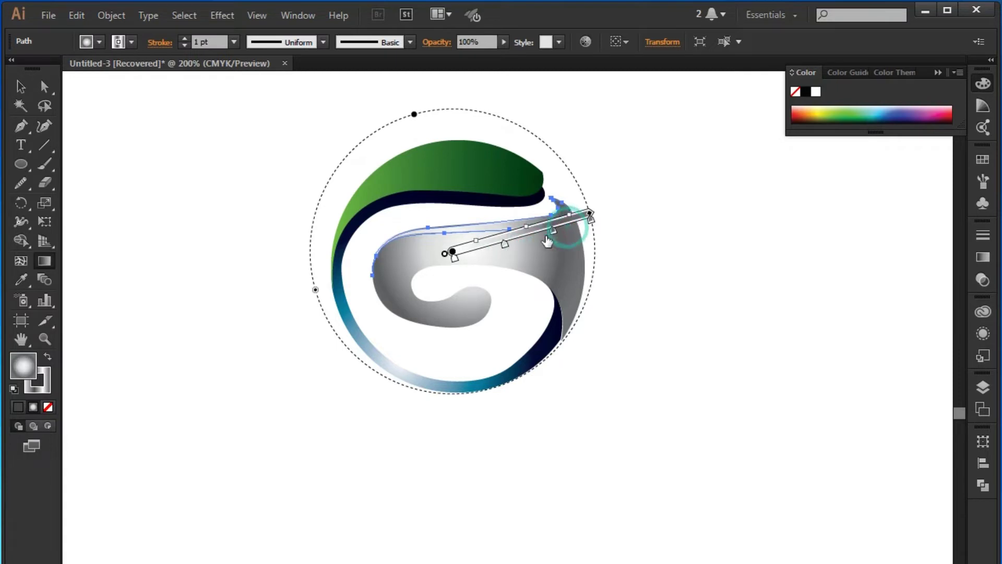
Set one band gradient stop to white and another to 59% K grey.
double_click(538, 237)
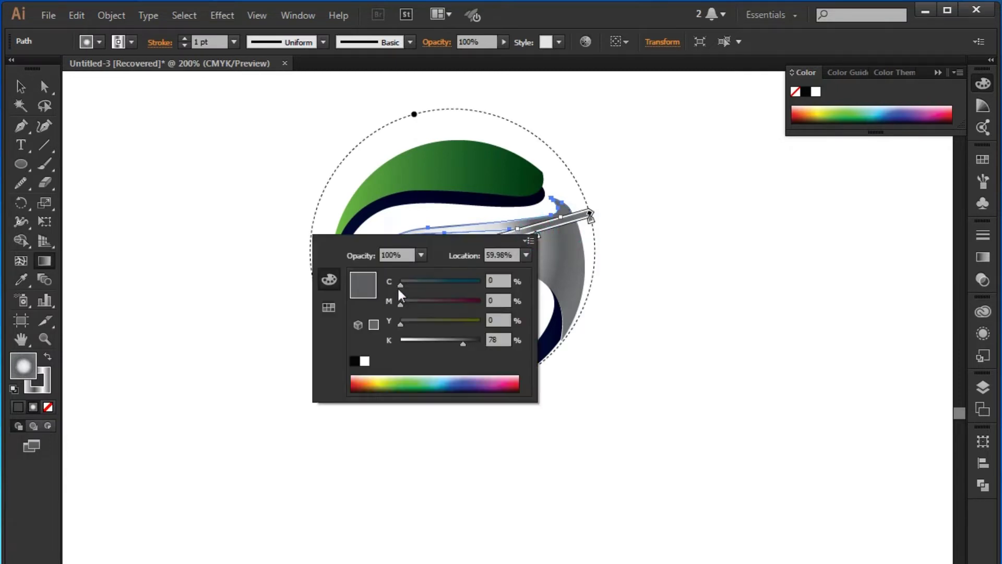
click(364, 361)
click(526, 254)
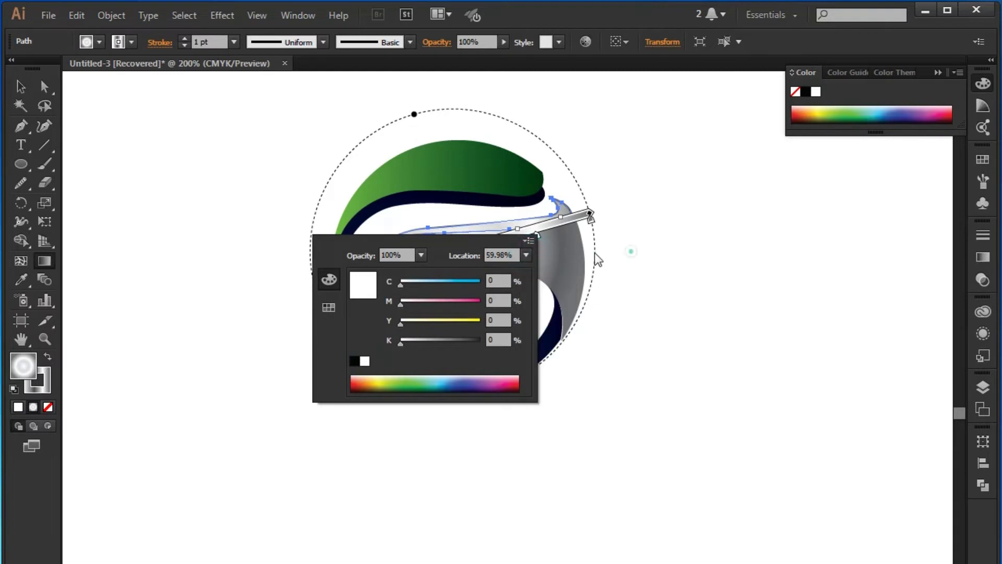
click(256, 252)
double_click(505, 246)
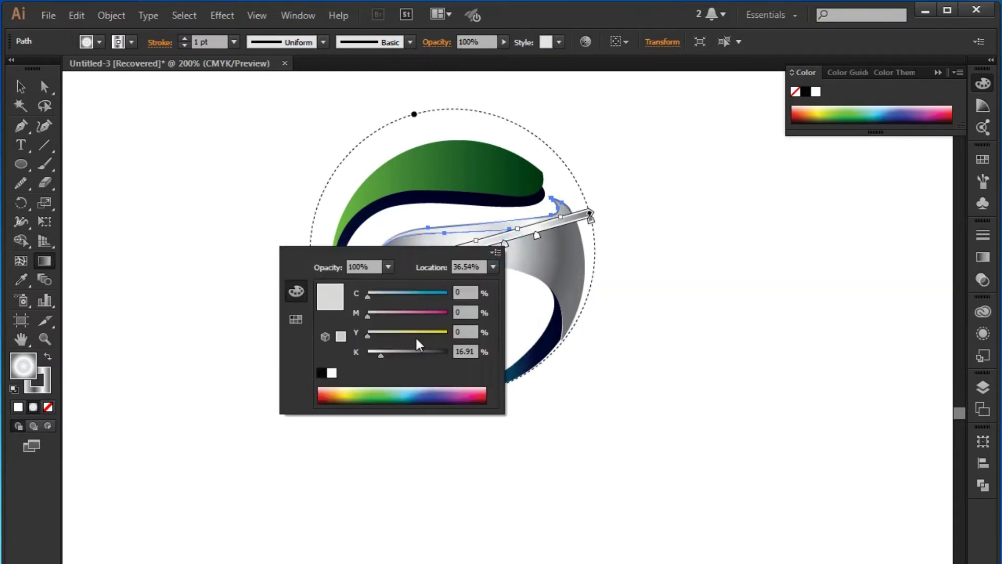
drag(383, 353, 412, 358)
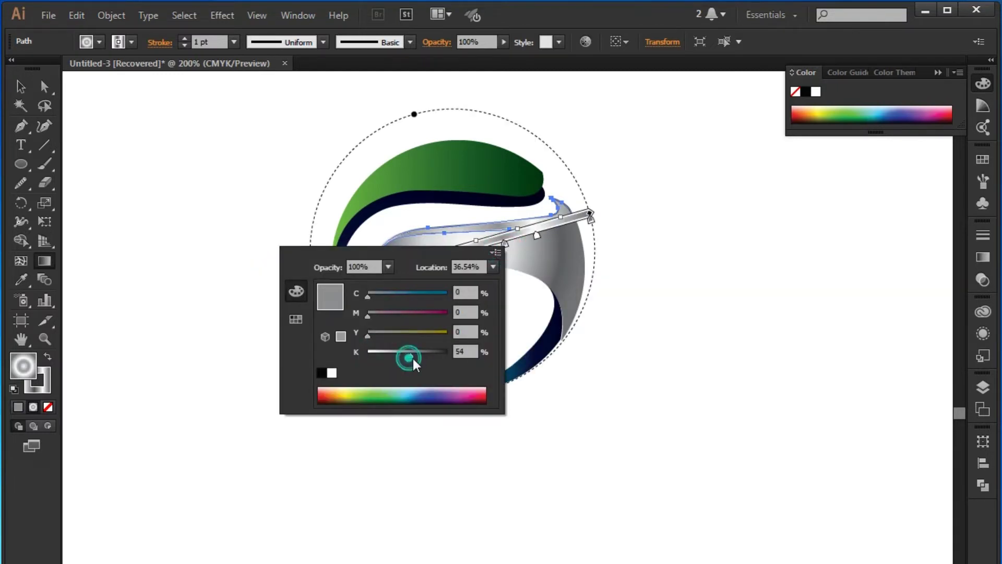
click(681, 269)
Exit gradient editing, check the logo and swirl selections, and move the green crescent.
key(v)
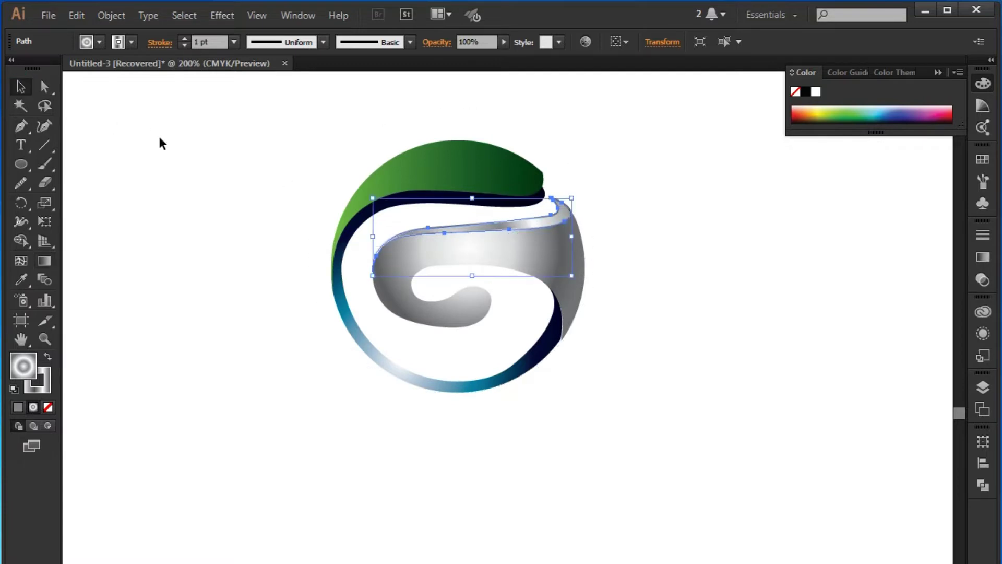
click(158, 137)
click(937, 72)
click(353, 191)
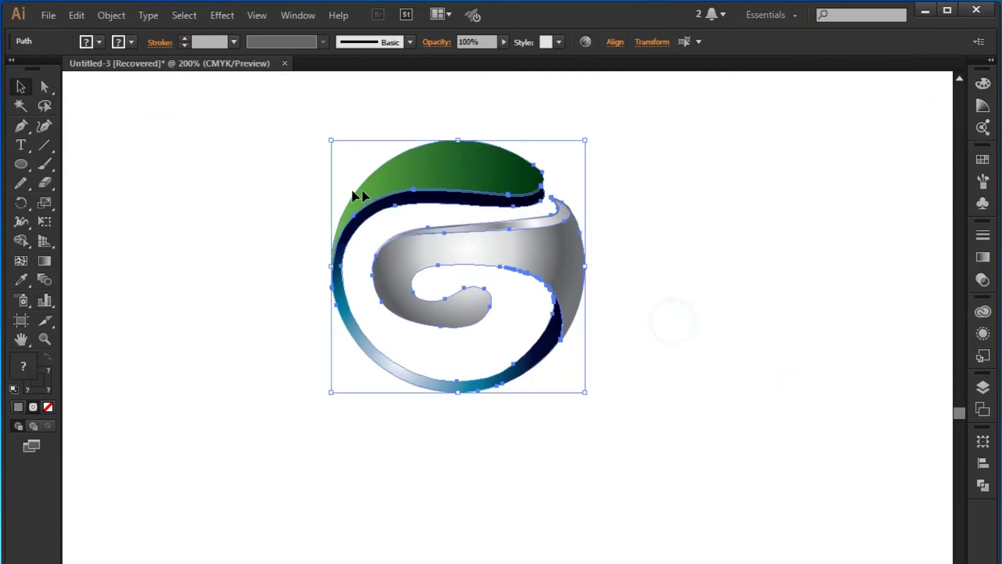
click(142, 413)
click(515, 224)
click(38, 381)
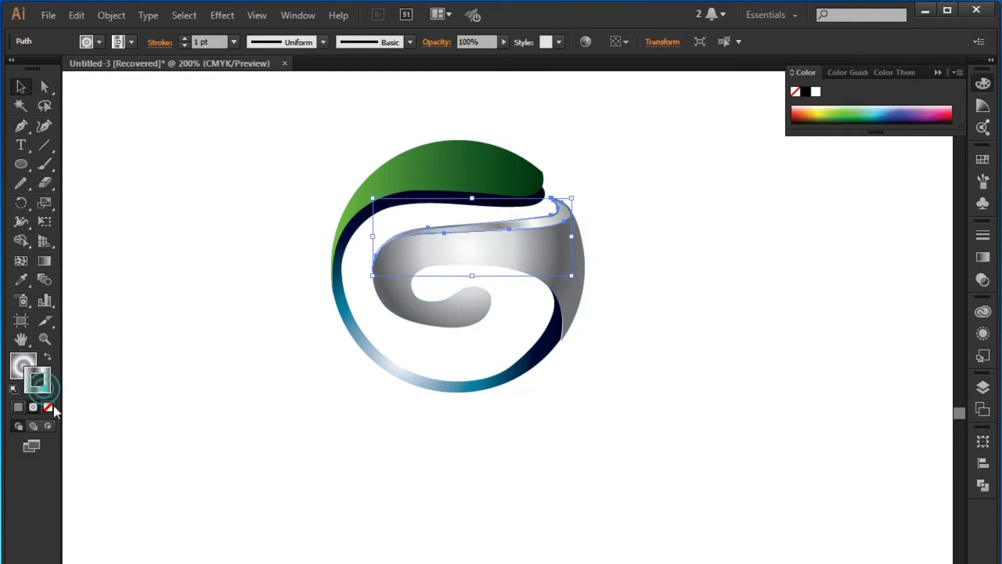
click(236, 349)
click(938, 72)
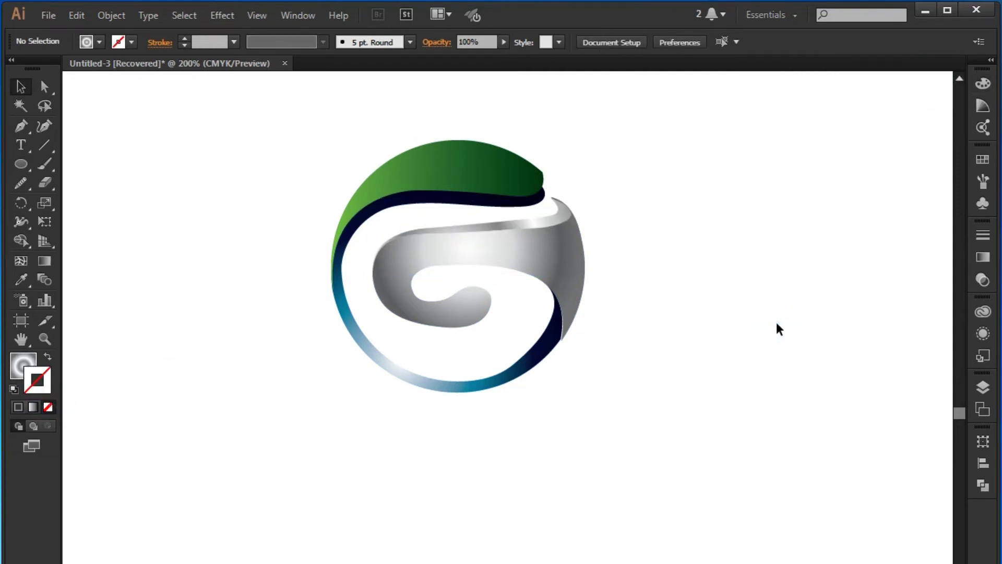
drag(510, 168, 491, 143)
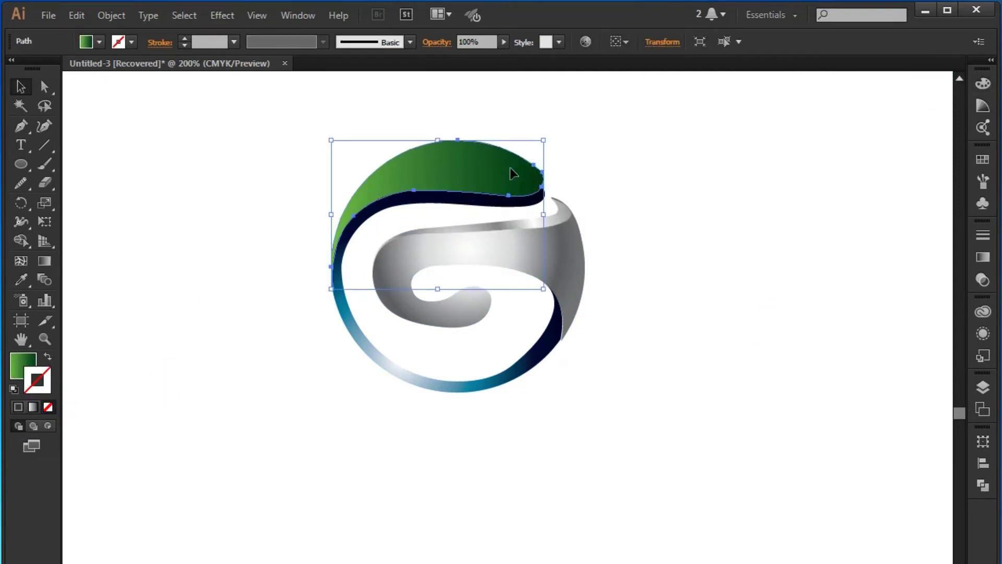
Undo the crescent move, then draw a new circle and move it over the logo.
key(ctrl+z)
click(678, 297)
click(21, 164)
drag(454, 346, 555, 447)
click(21, 87)
drag(485, 363, 509, 286)
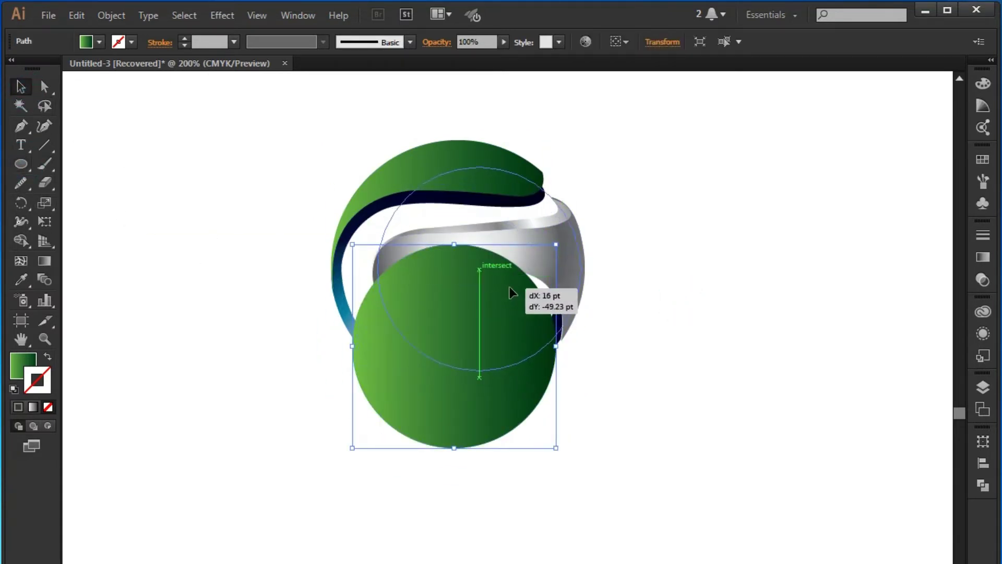
Enlarge the circle to cover the logo, align it, and send it to the back.
drag(378, 368, 321, 410)
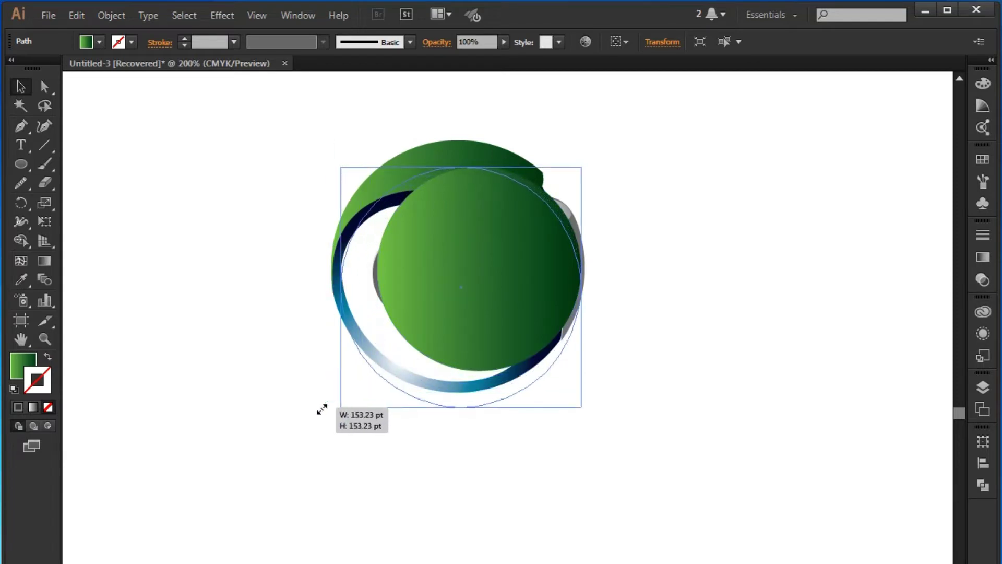
key(Up)
key(Up)
key(Up)
key(Left)
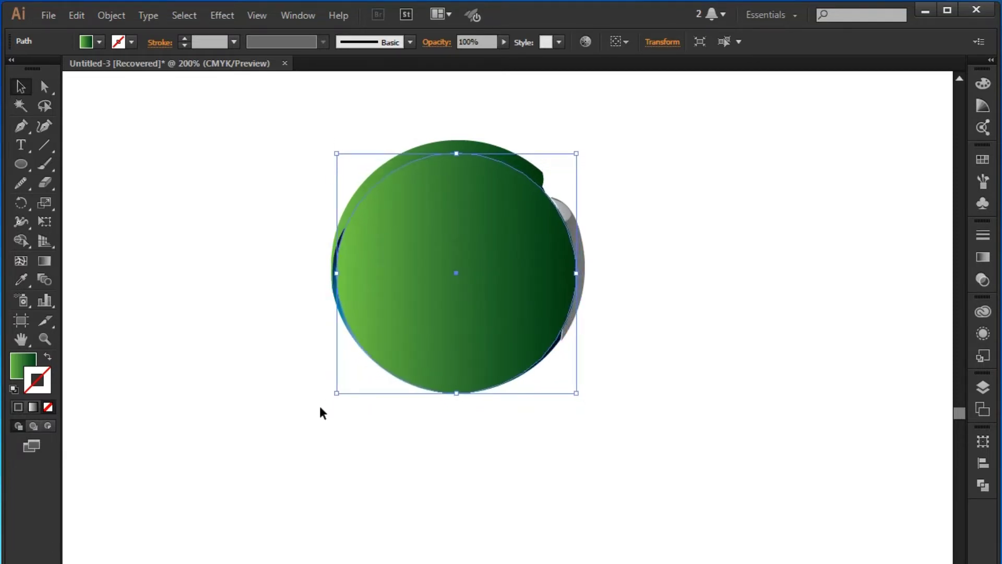
right_click(425, 315)
click(521, 541)
click(627, 562)
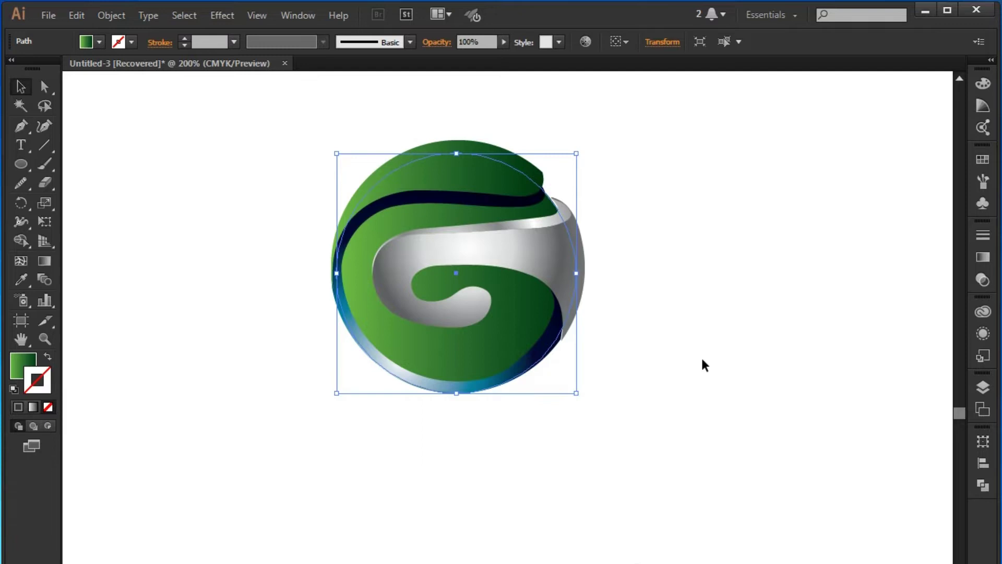
click(44, 86)
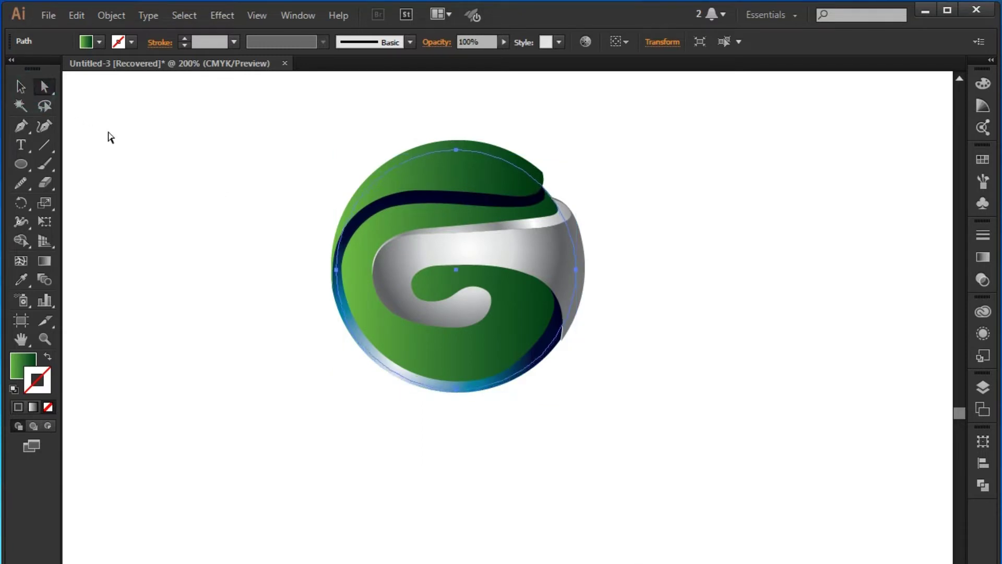
click(983, 257)
Use the Eyedropper to sample the silver gradient onto the circle behind the G.
click(806, 246)
click(792, 280)
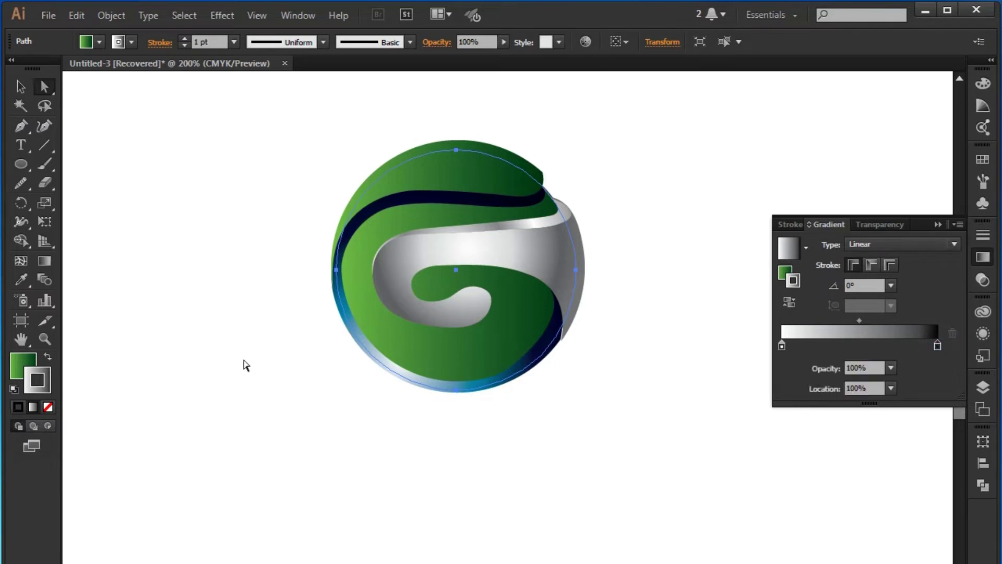
click(21, 364)
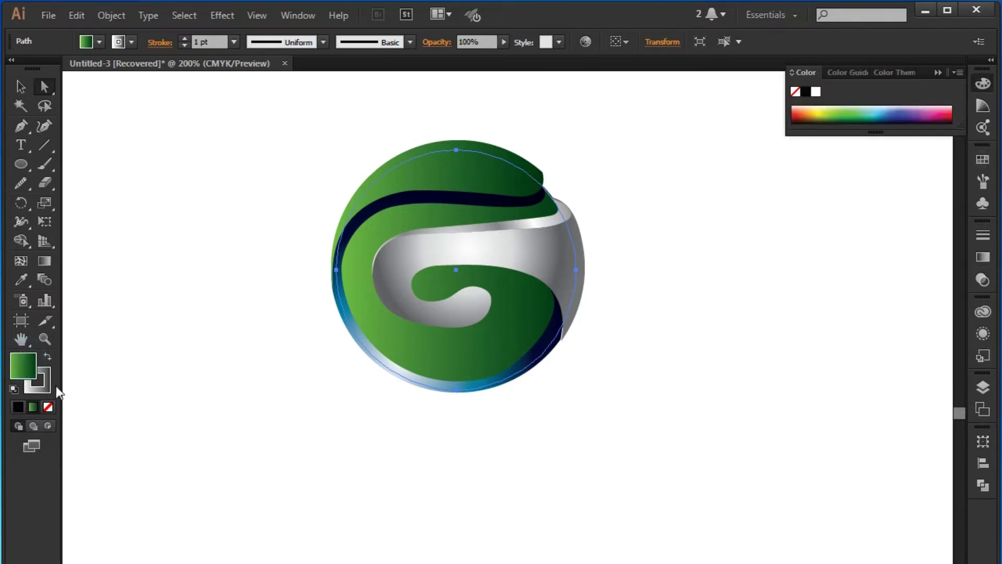
key(i)
click(477, 235)
key(v)
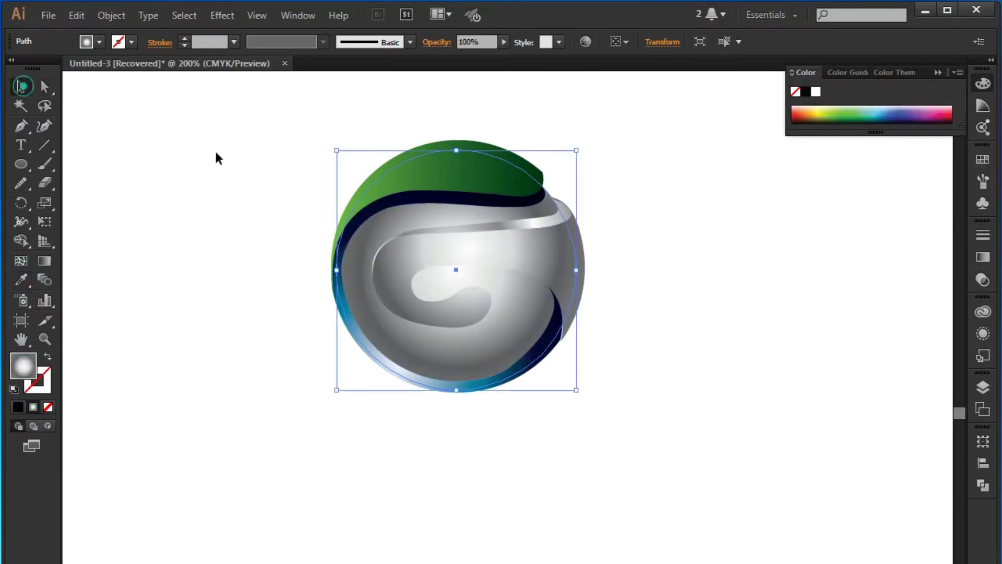
click(716, 306)
Apply the dark blue radial gradient to the circle by sampling it with the Eyedropper.
click(438, 215)
click(983, 257)
click(806, 247)
click(926, 232)
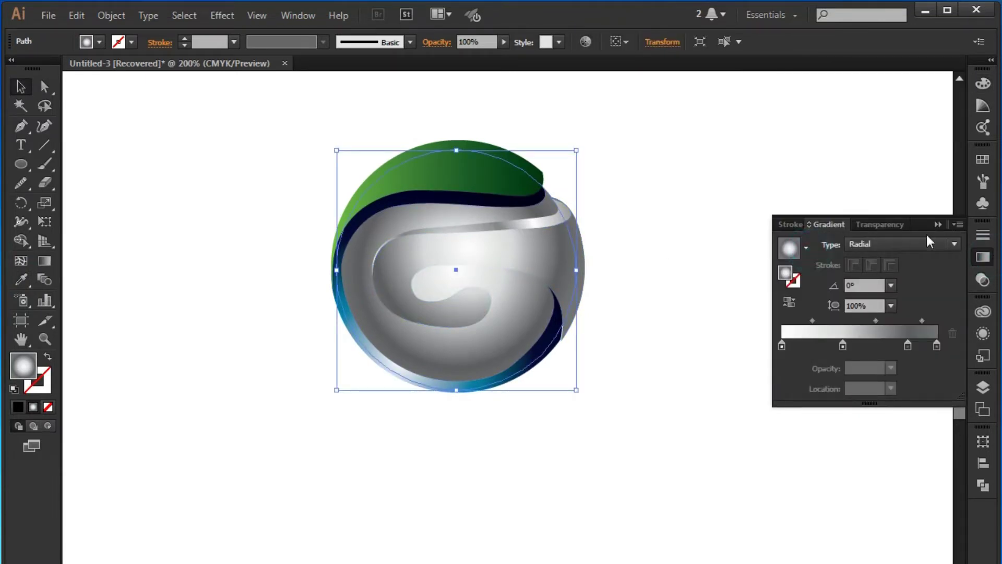
click(23, 280)
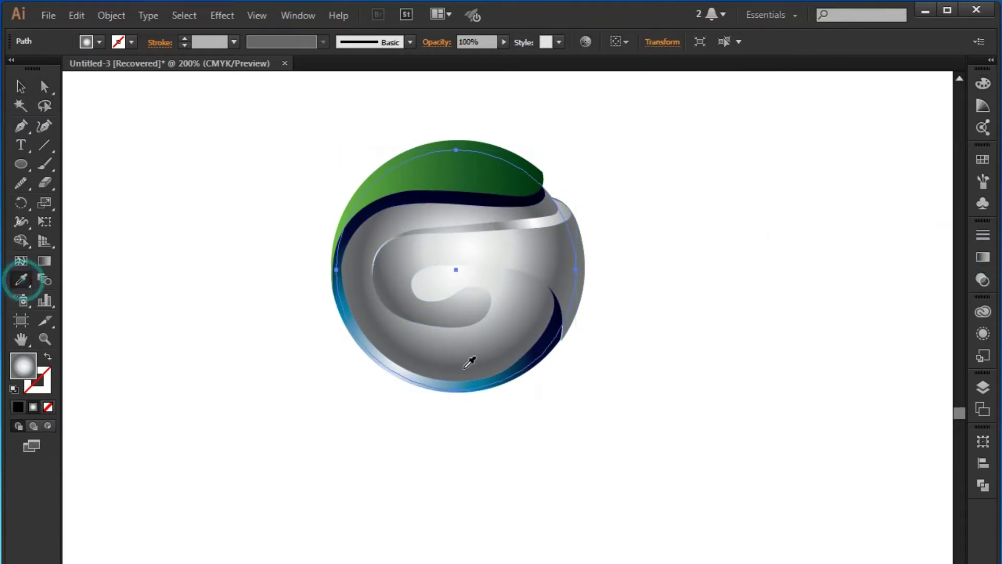
click(541, 348)
click(21, 86)
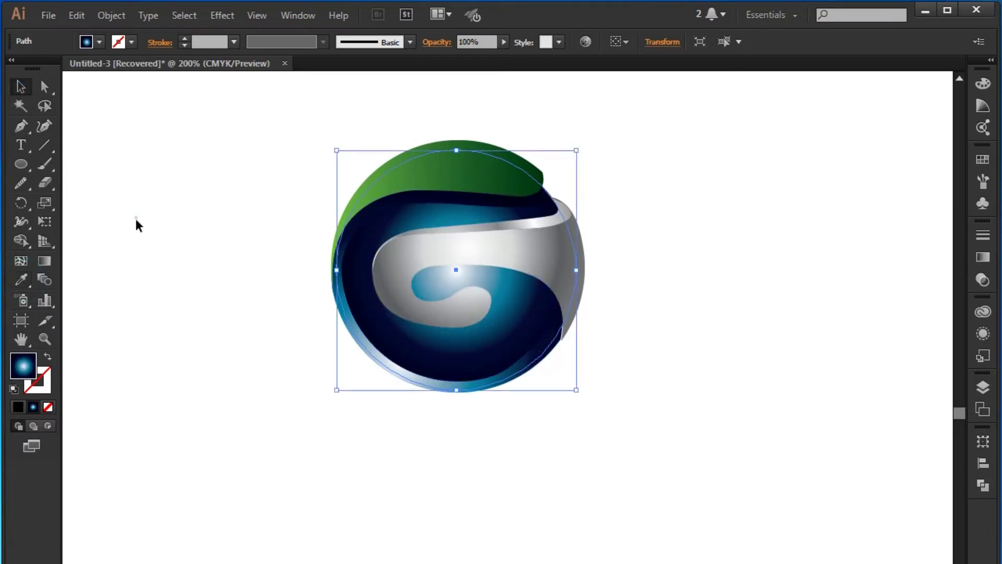
click(653, 446)
Lighten the gradient's dark navy stop to a lighter blue and shift it to 73.4%.
click(501, 343)
click(984, 256)
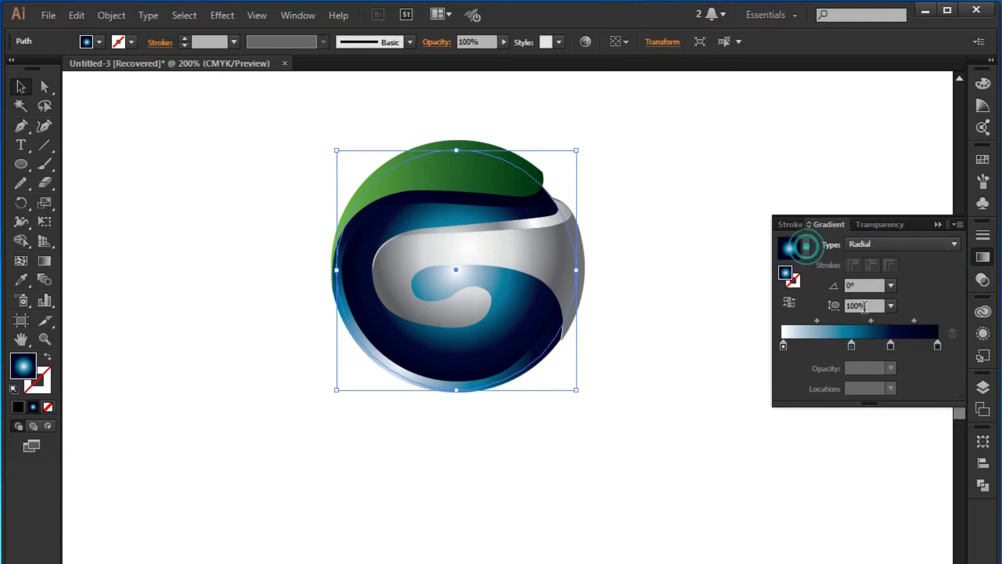
mouse_move(937, 345)
mouse_down()
mouse_move(937, 366)
mouse_move(915, 346)
mouse_up()
double_click(938, 345)
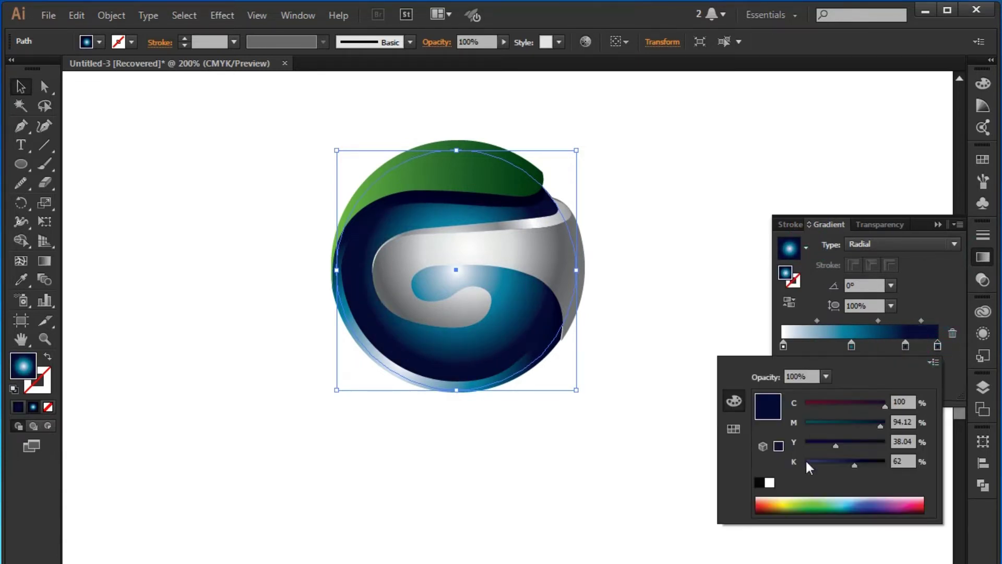
drag(852, 466, 808, 464)
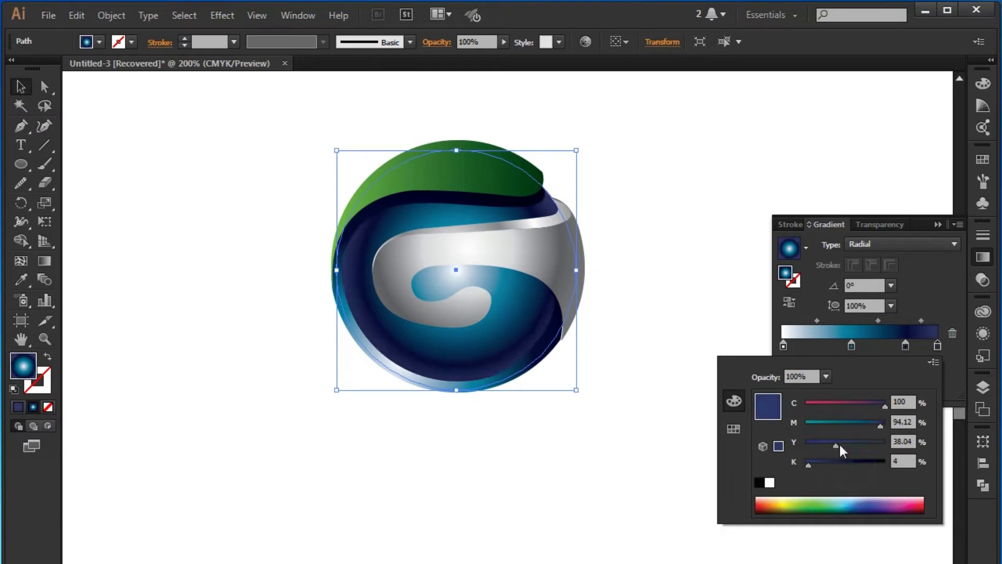
click(905, 346)
drag(907, 347, 887, 345)
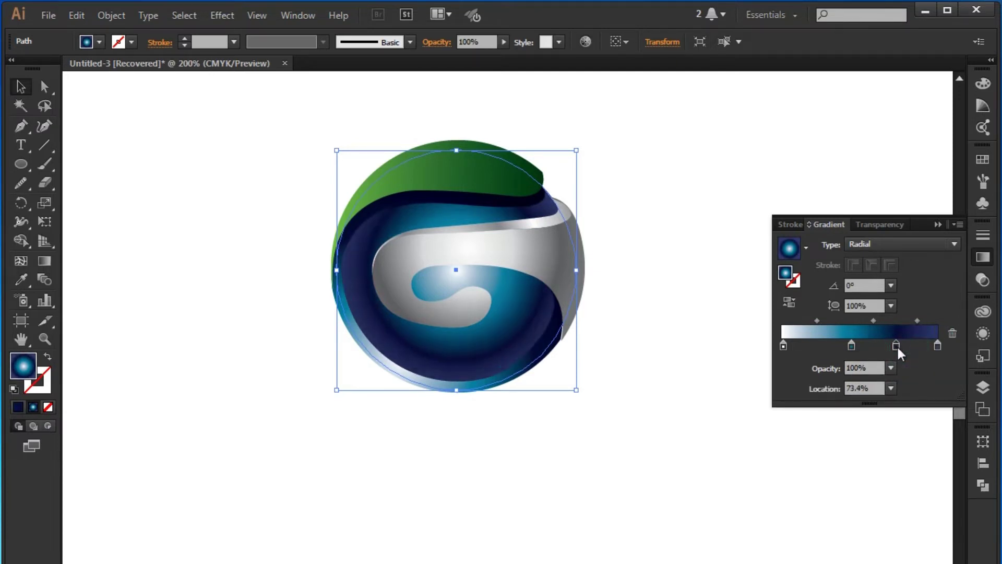
click(937, 224)
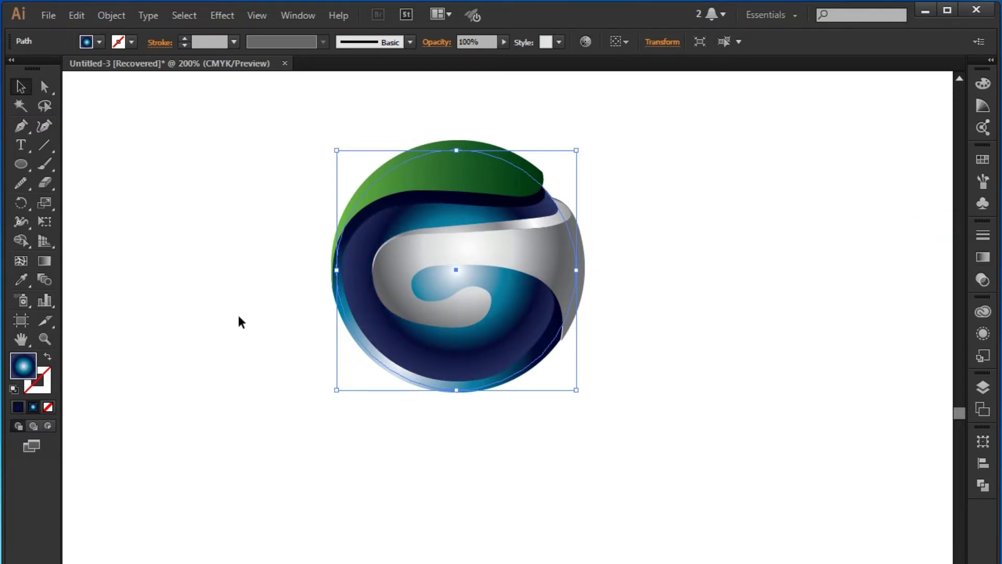
click(45, 261)
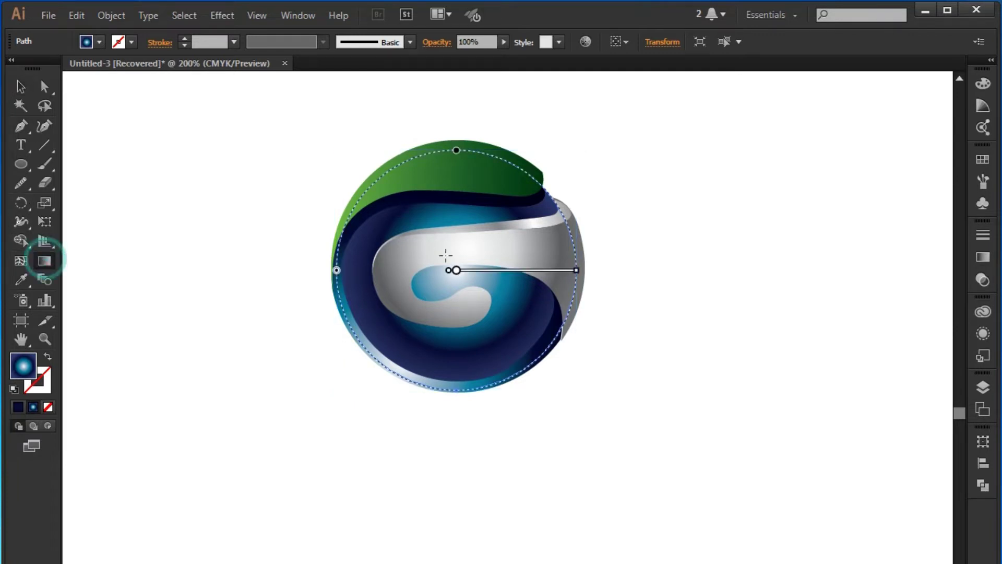
Drag the sphere's radial highlight up under the G, then select the lower-right shadow shape.
mouse_move(456, 269)
mouse_down()
mouse_move(463, 258)
mouse_move(448, 269)
mouse_move(495, 277)
mouse_move(447, 269)
mouse_up()
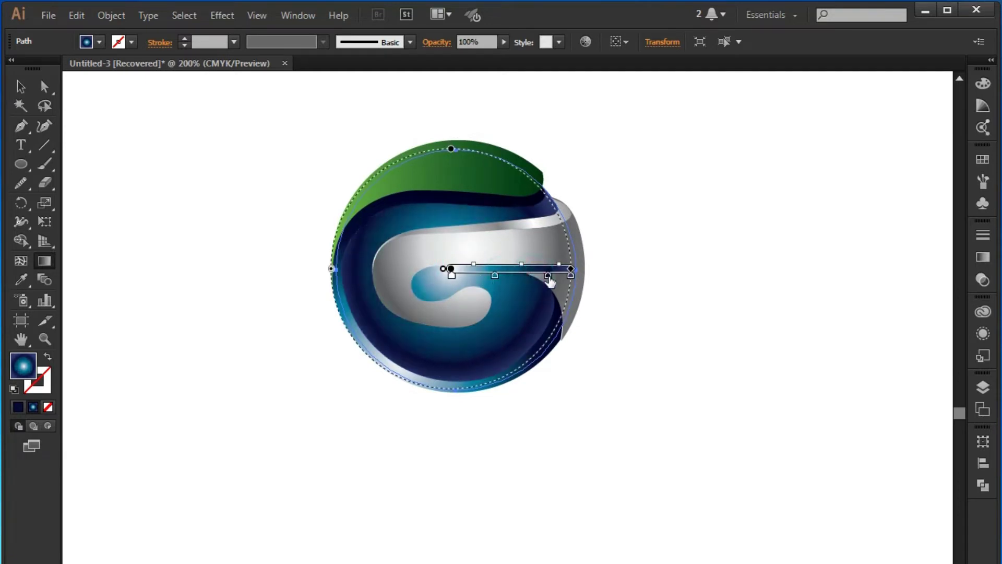
click(21, 86)
click(120, 146)
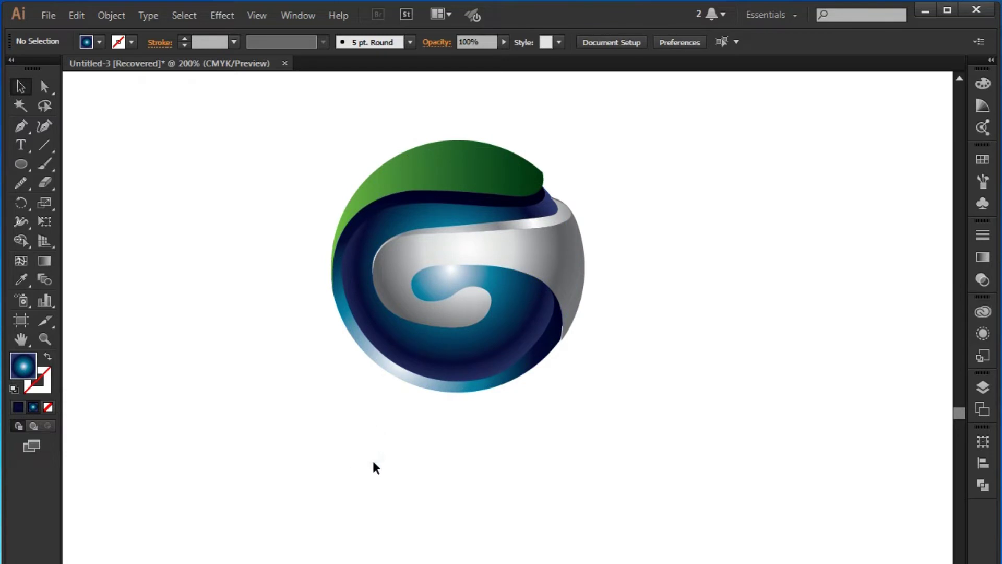
click(414, 381)
click(582, 483)
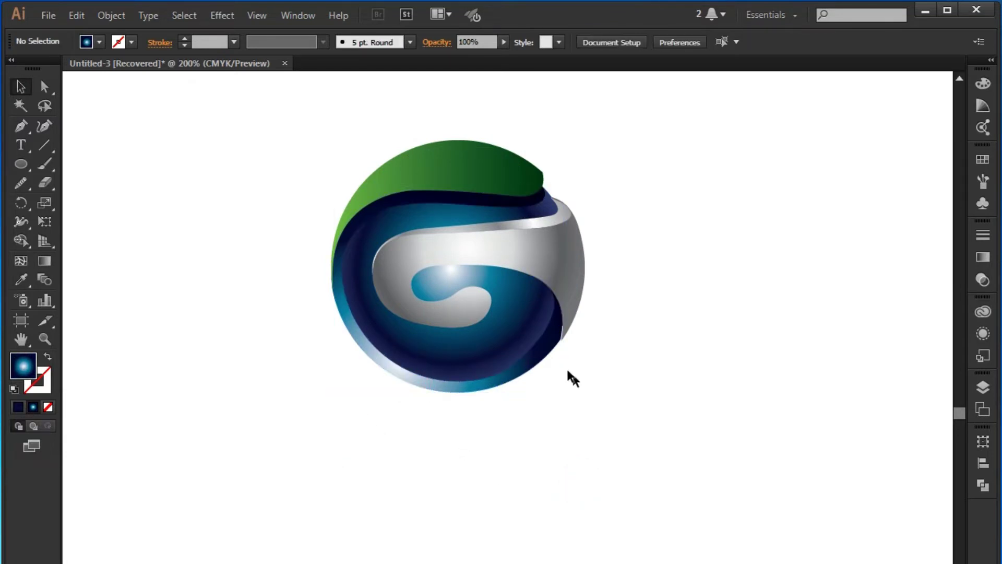
click(544, 357)
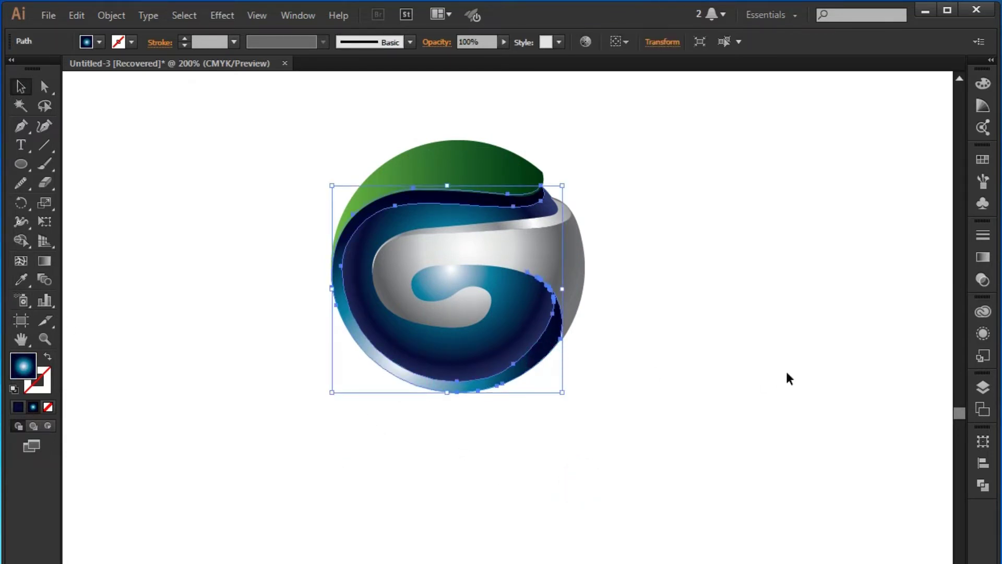
Add a lightened teal stop near the right end of the shadow shape's gradient.
click(985, 258)
click(893, 346)
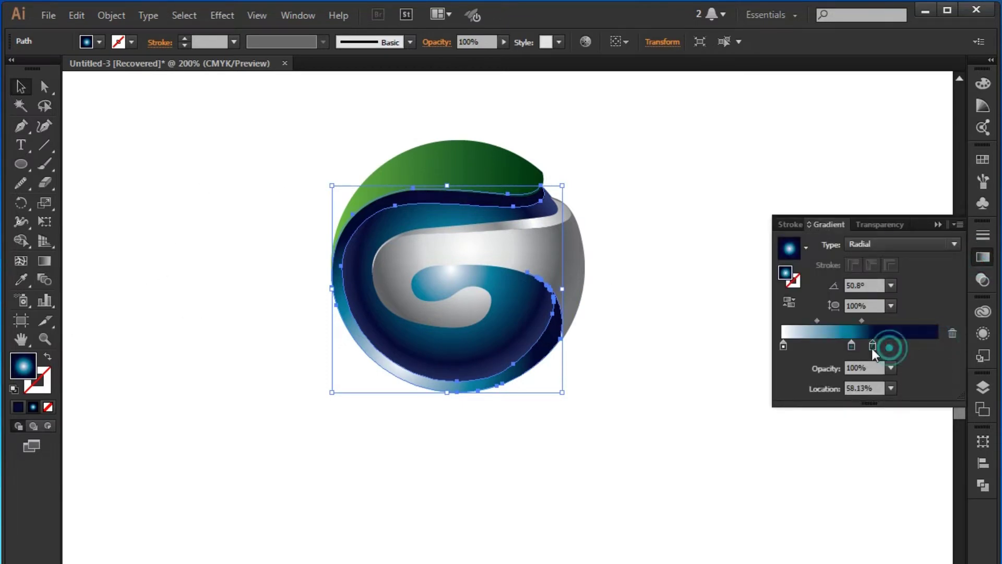
click(915, 345)
double_click(915, 345)
drag(835, 463, 813, 463)
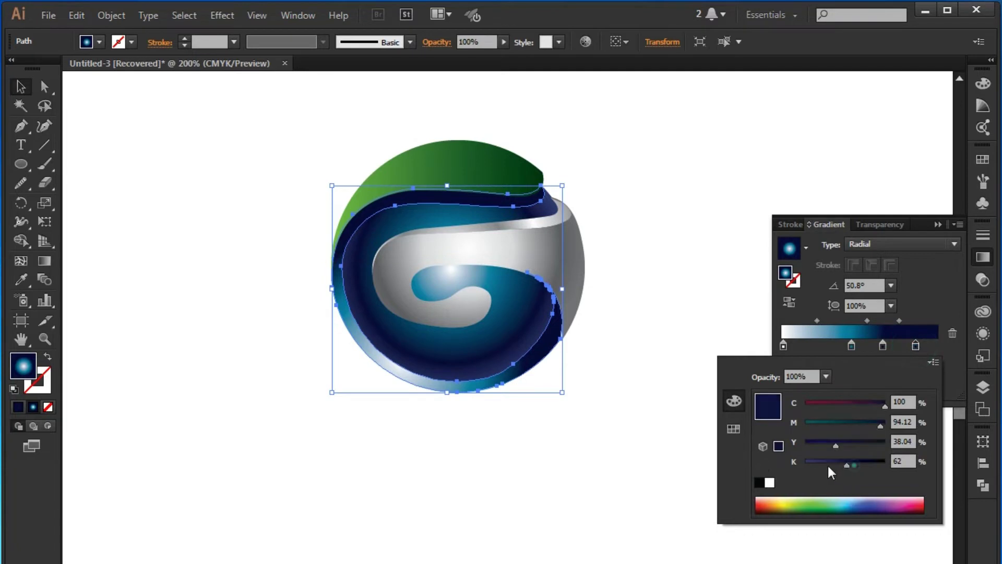
drag(880, 425, 854, 424)
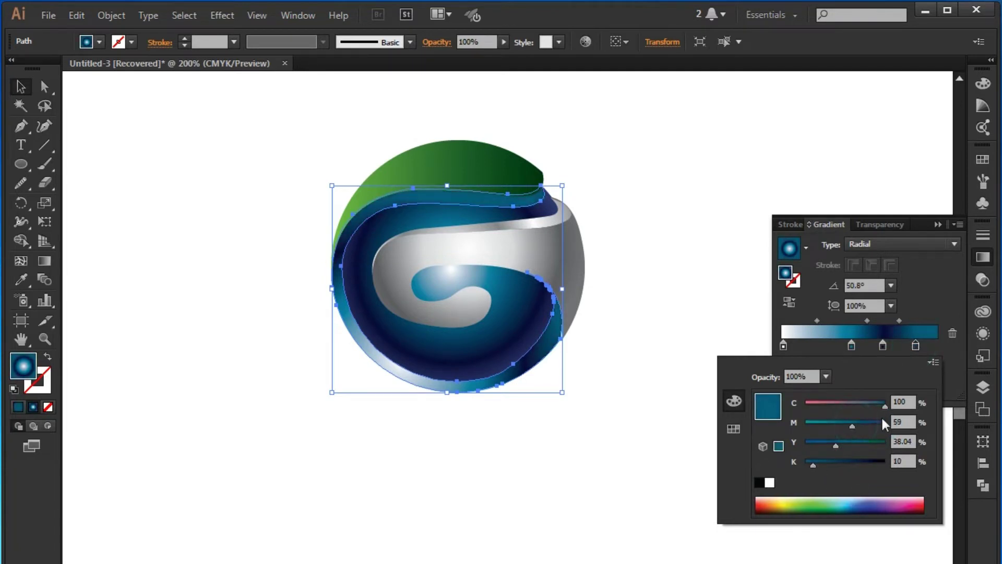
Add a dark navy end stop at 100%, then collapse the gradient panel and deselect.
click(938, 345)
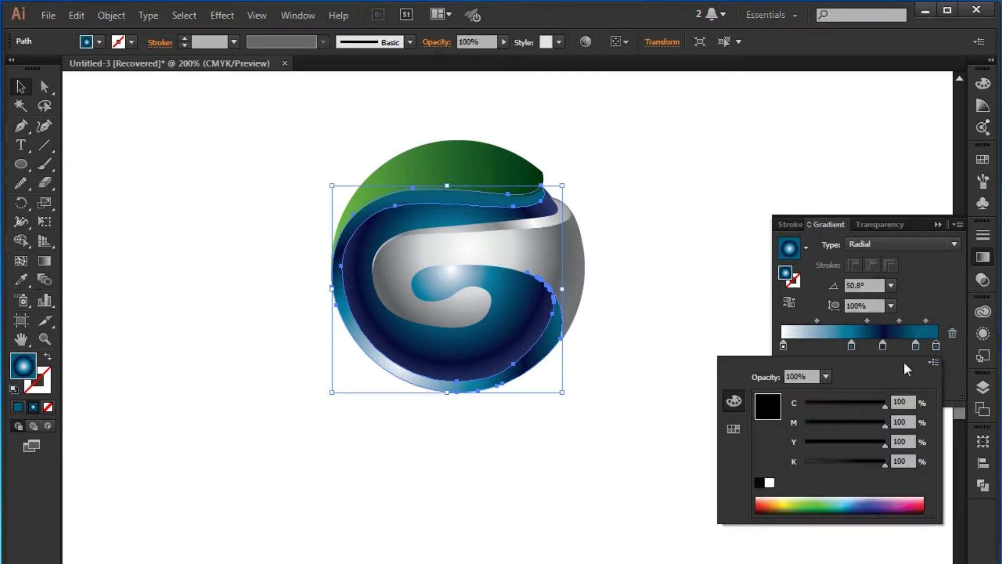
click(869, 497)
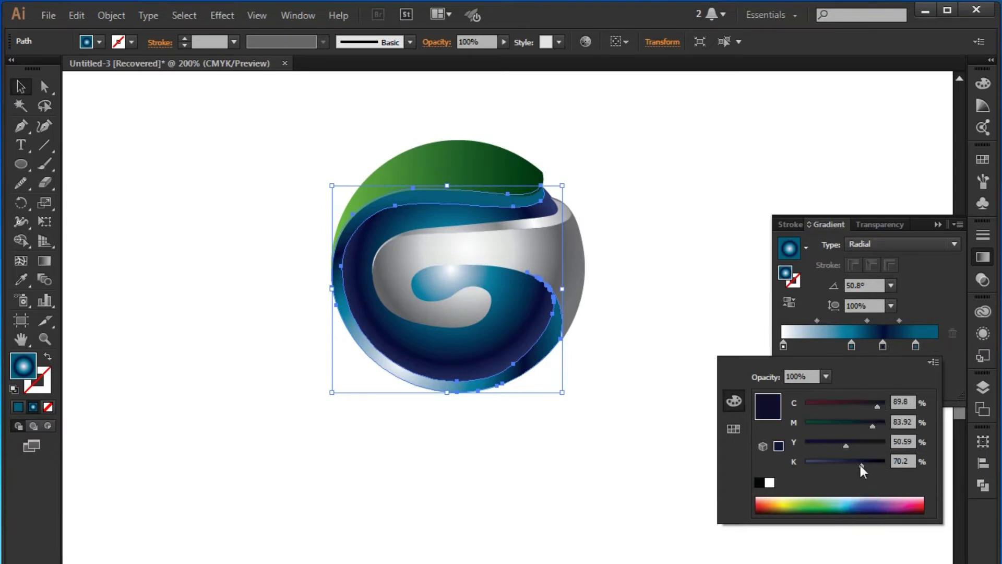
click(867, 510)
drag(853, 465, 869, 464)
click(915, 345)
double_click(916, 345)
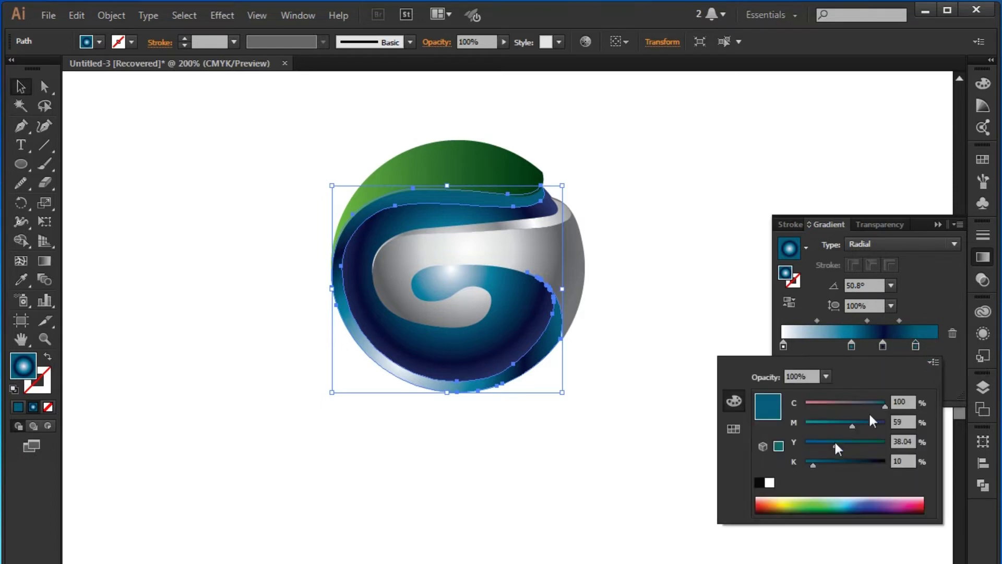
double_click(937, 345)
click(858, 505)
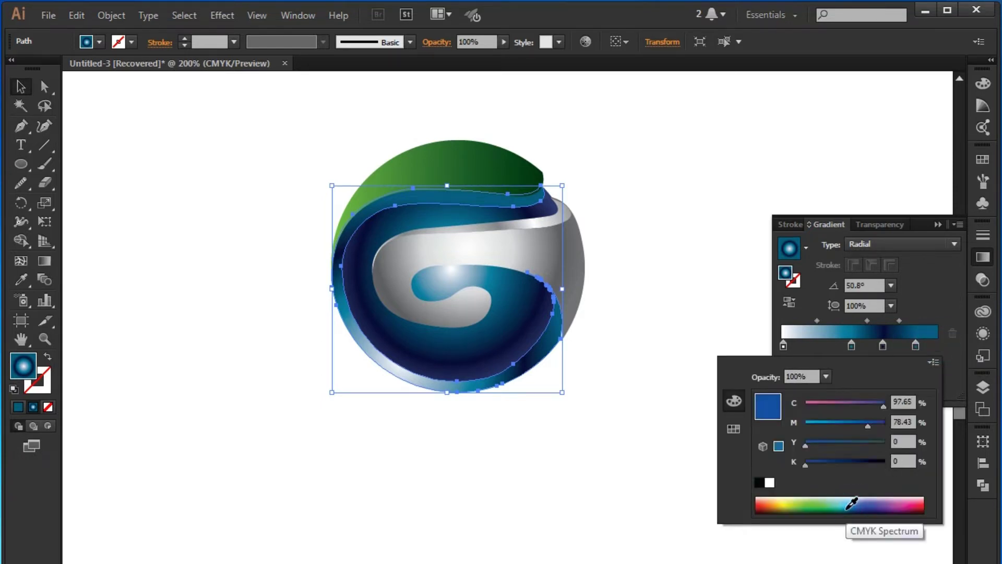
click(925, 273)
drag(920, 344, 942, 344)
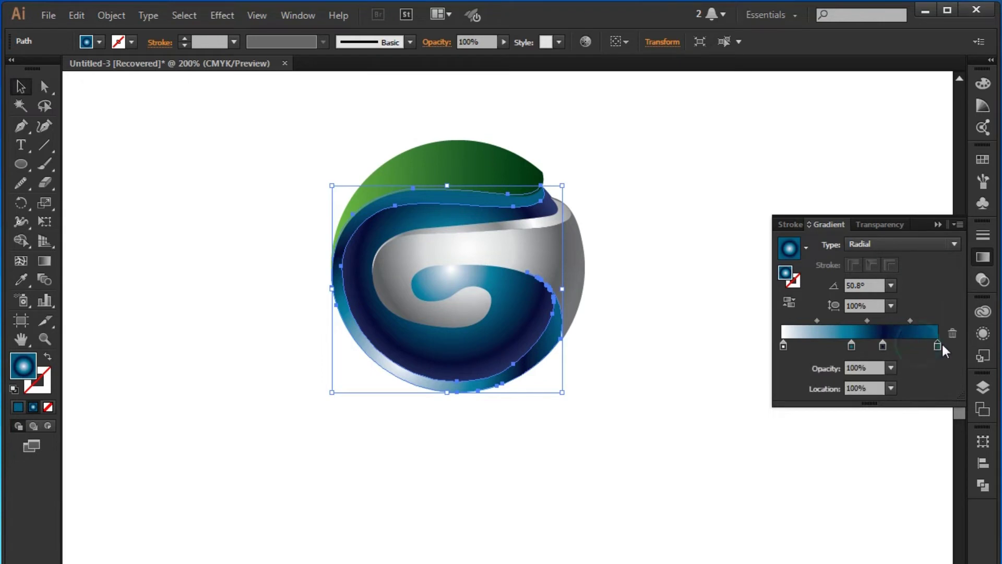
click(939, 224)
click(828, 167)
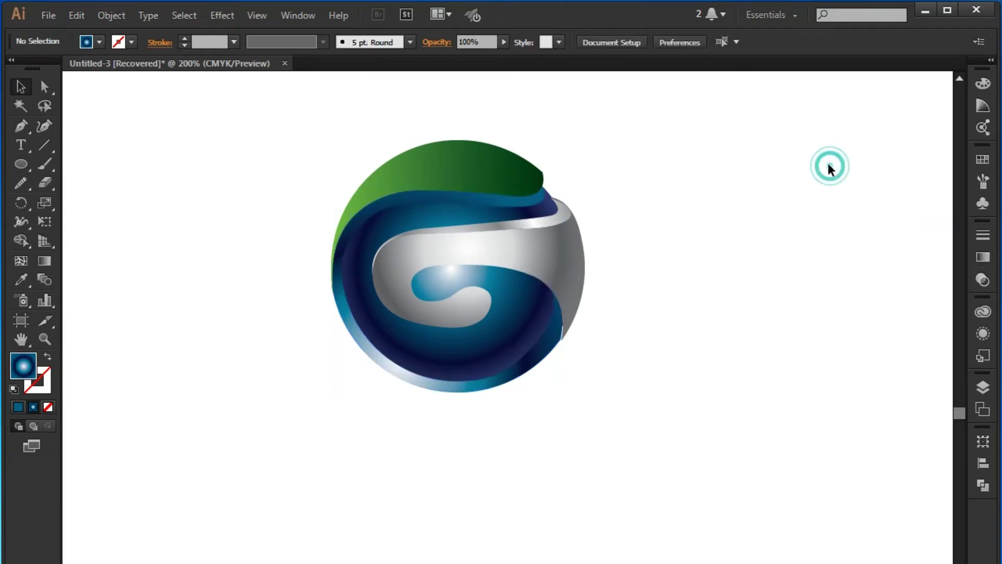
click(817, 160)
Copy and paste the silver G swirl using the Edit menu.
click(647, 236)
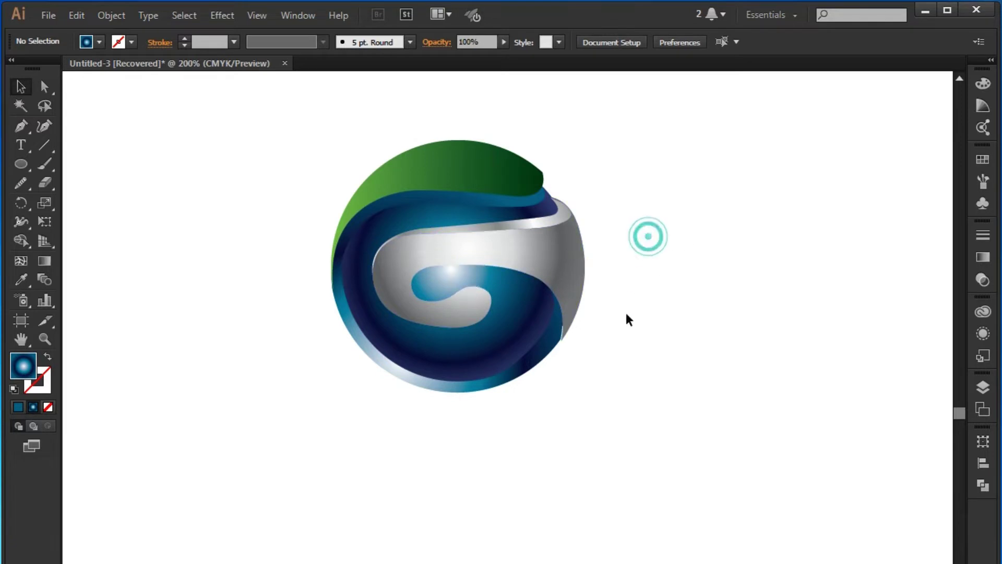
drag(452, 319, 637, 461)
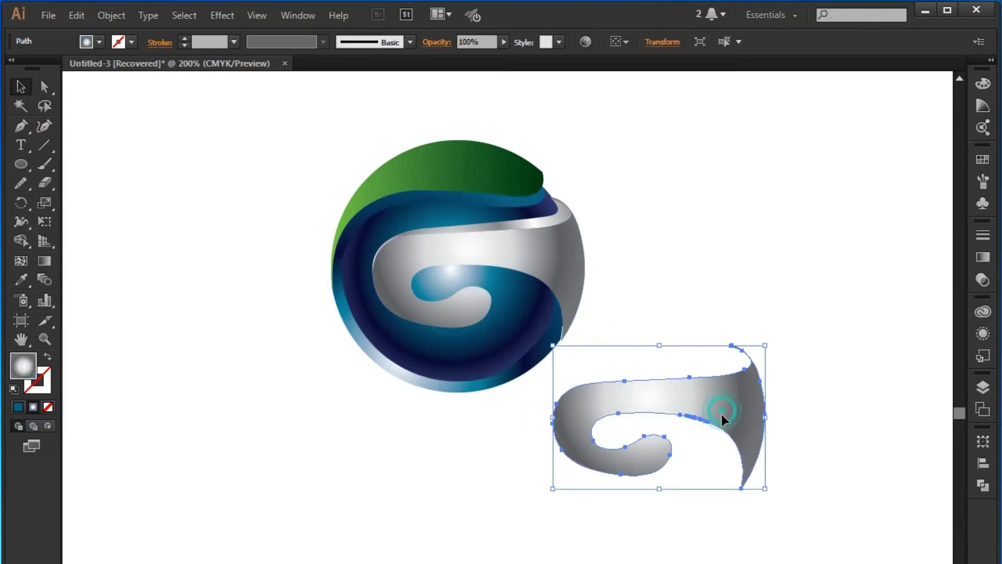
key(ctrl+z)
click(557, 260)
click(77, 15)
click(100, 92)
click(77, 15)
click(101, 108)
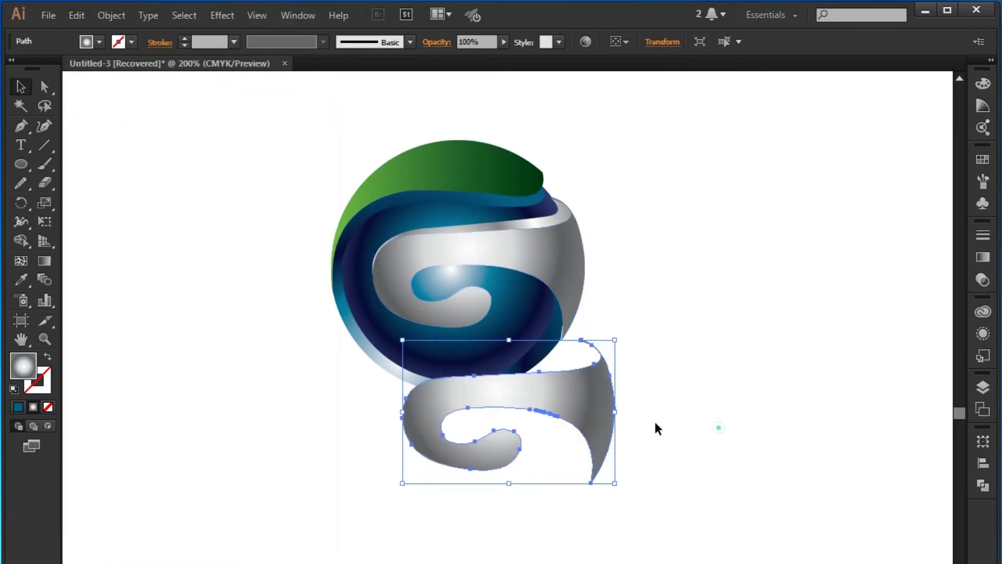
Move the swirl copy to the logo's lower right and nudge it up 1 pt.
drag(549, 366, 725, 397)
scroll(724, 396, up, 2)
scroll(719, 400, up, 1)
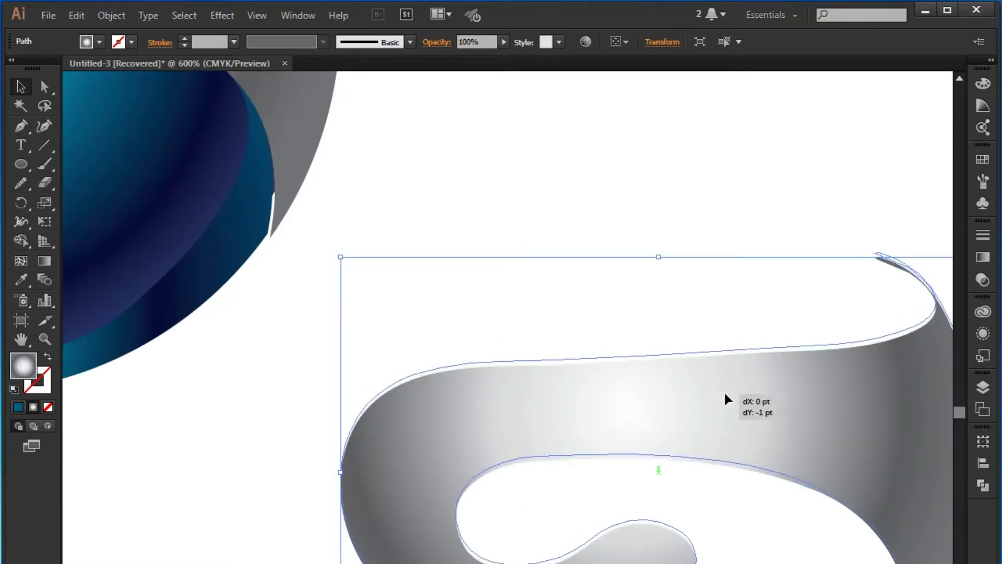
drag(725, 395, 725, 394)
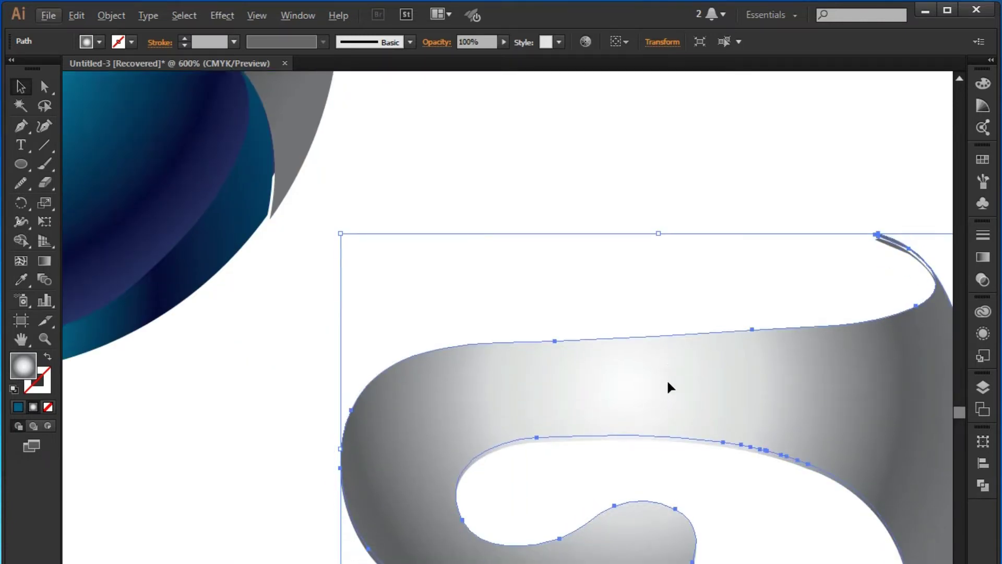
scroll(666, 379, down, 2)
click(21, 240)
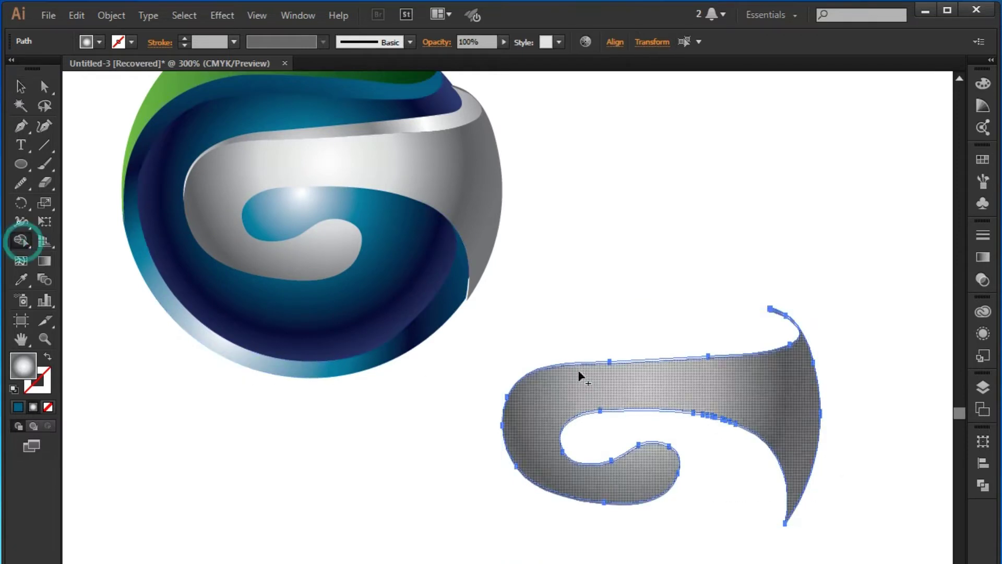
Remove the swirl copy's fill and place its lower curve onto the G ribbon.
alt+click(778, 392)
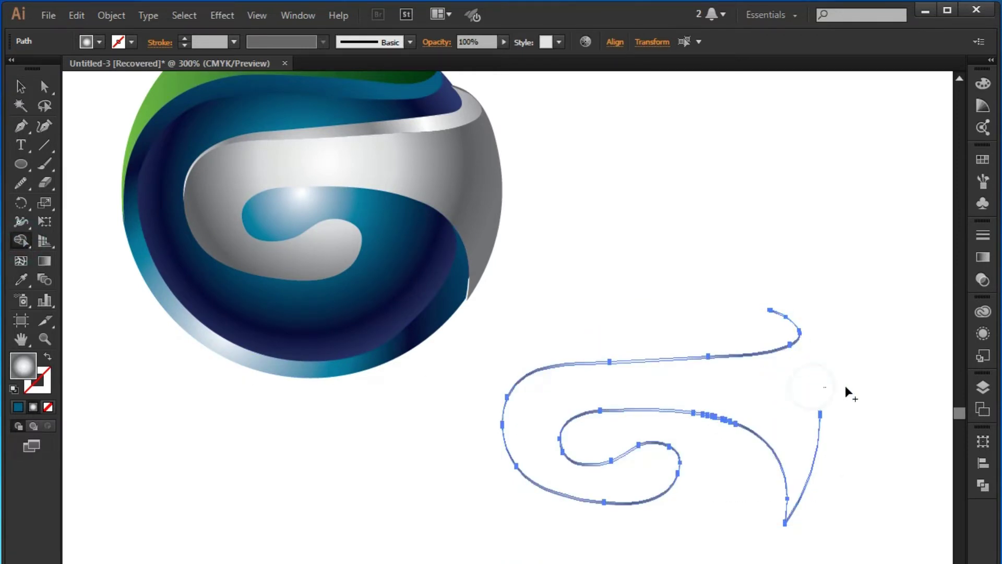
key(v)
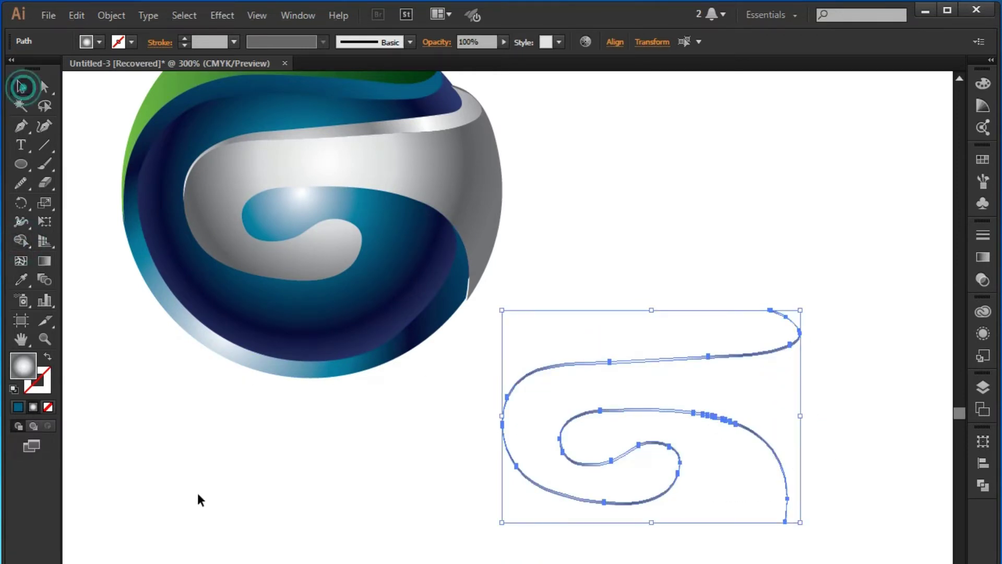
click(613, 490)
drag(595, 501, 355, 361)
key(ctrl+z)
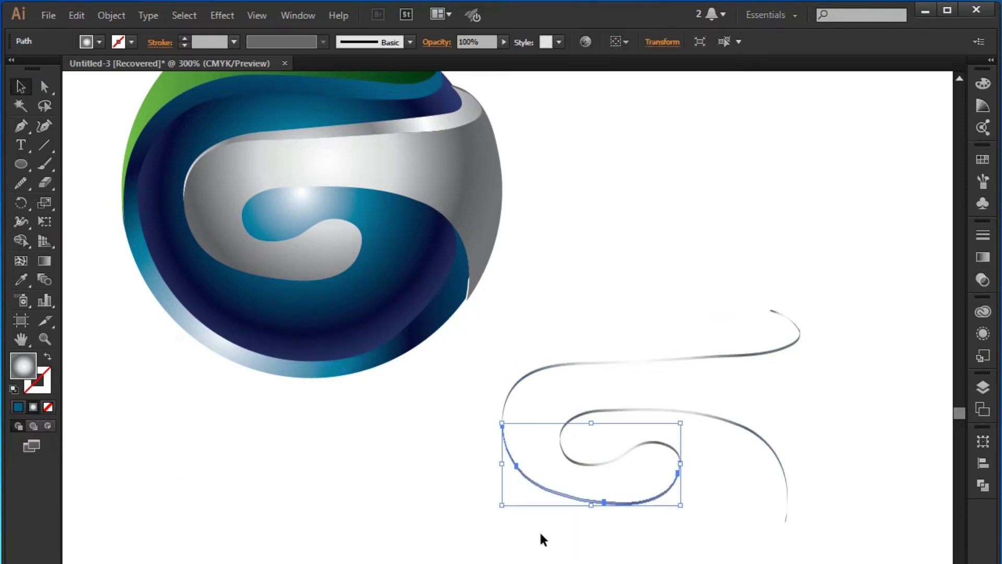
click(539, 528)
mouse_move(576, 499)
mouse_down()
mouse_move(256, 271)
mouse_move(258, 283)
mouse_up()
click(324, 475)
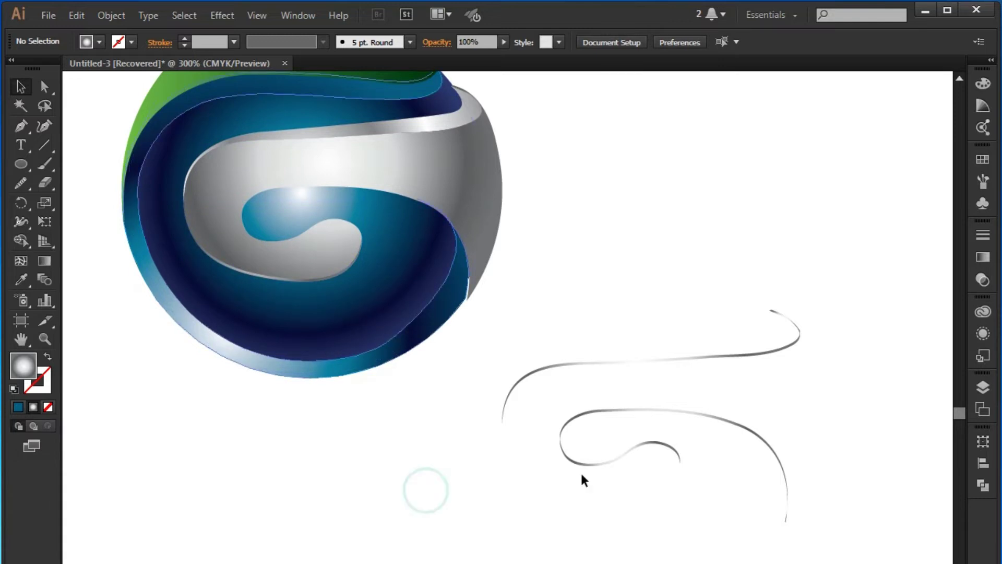
Lay curves along the ribbon's inner and top edges, deleting the leftover pieces.
drag(606, 462, 284, 245)
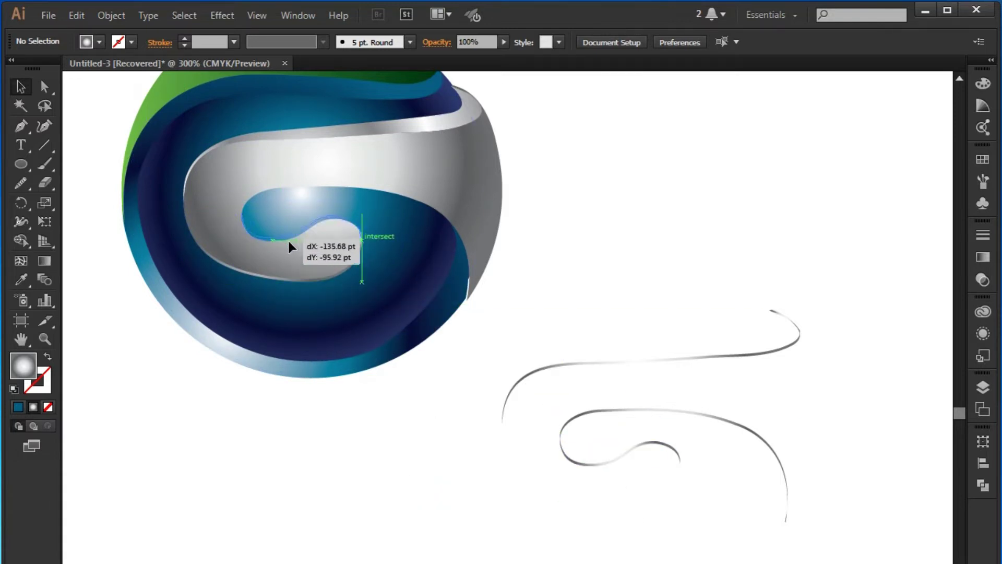
click(352, 503)
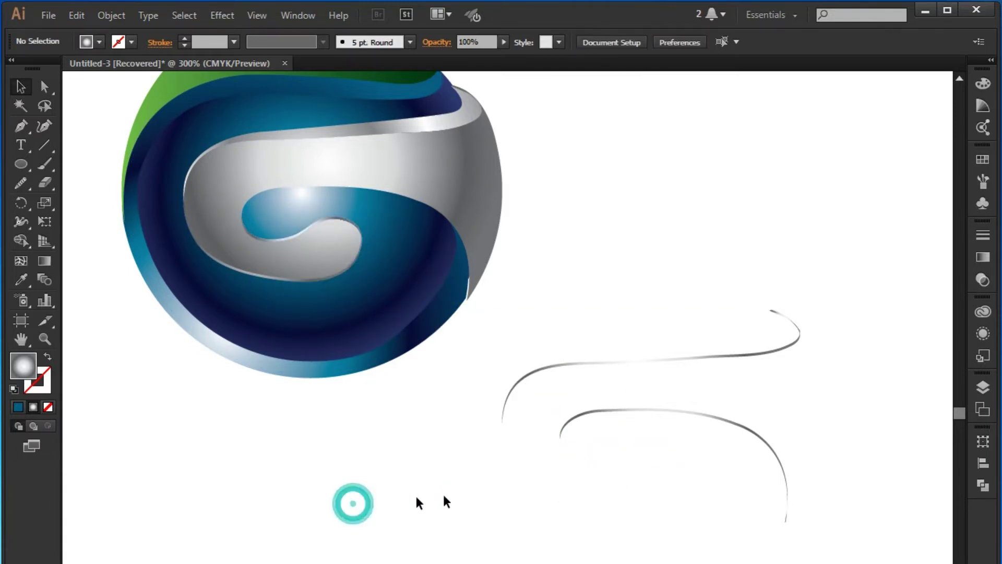
click(711, 415)
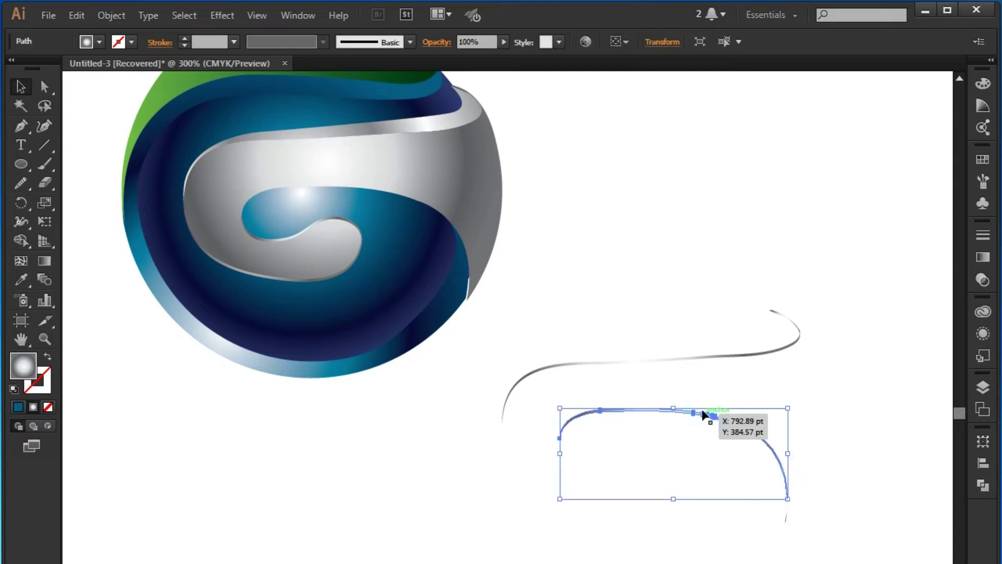
key(Delete)
drag(702, 359, 386, 135)
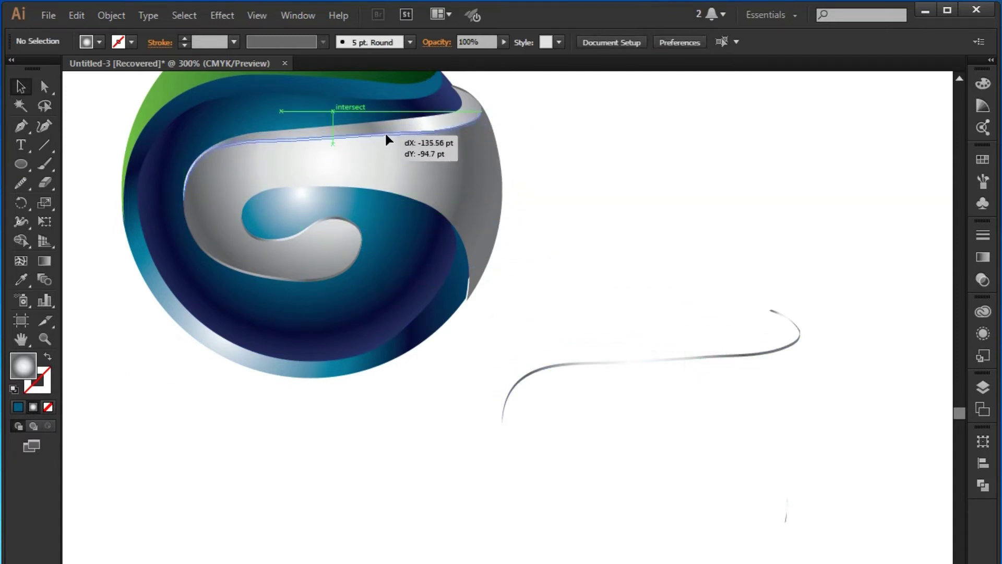
click(665, 231)
drag(818, 378, 770, 300)
key(Delete)
drag(517, 247, 700, 250)
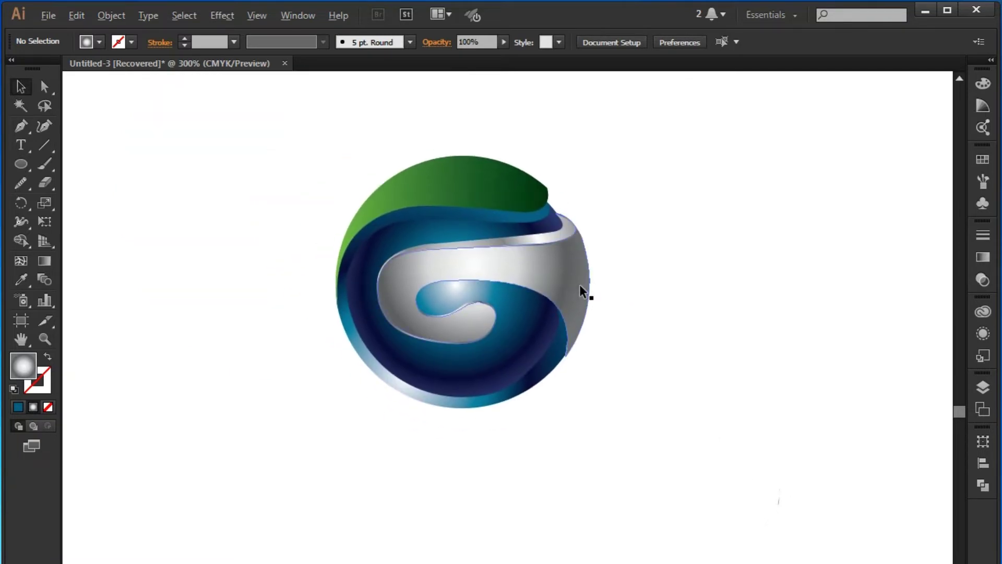
Stretch the top highlight curve's gradient much wider with the Gradient tool.
click(525, 221)
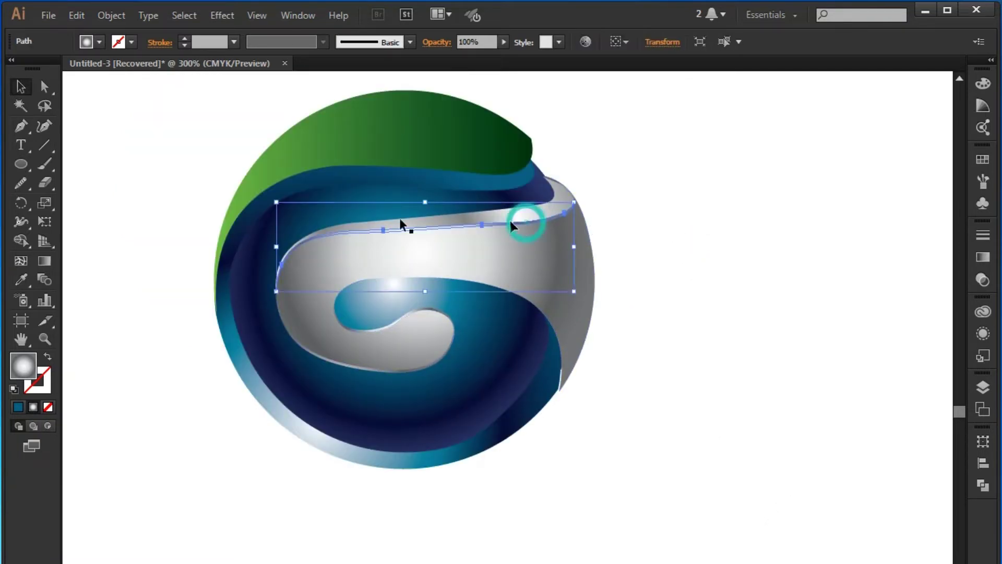
click(45, 261)
drag(426, 233, 355, 231)
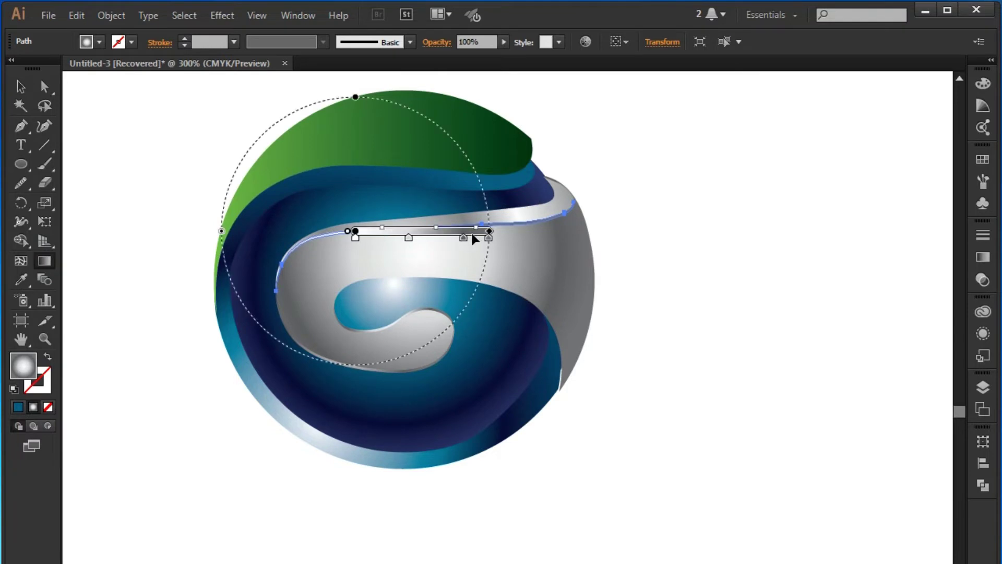
drag(489, 231, 724, 230)
key(v)
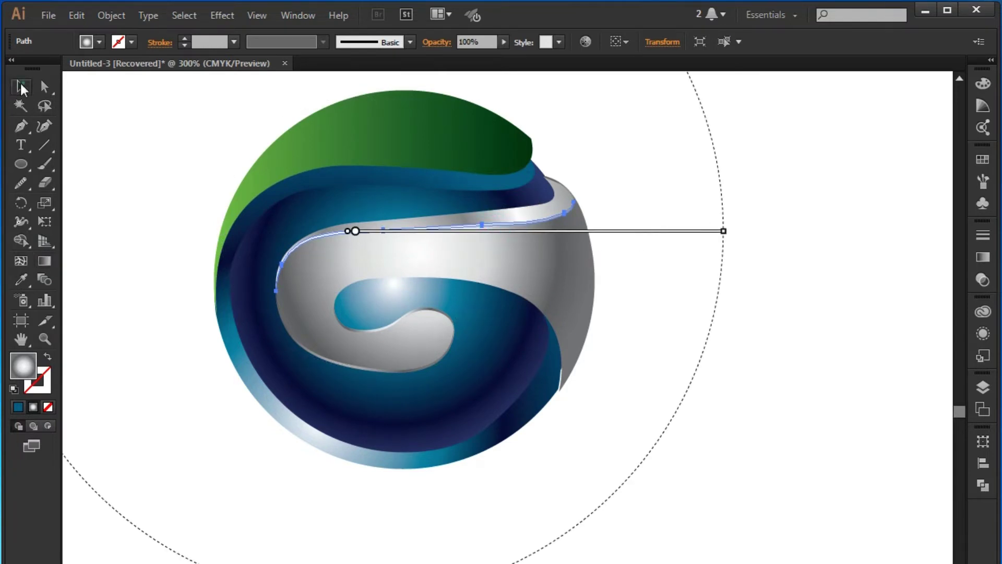
click(708, 491)
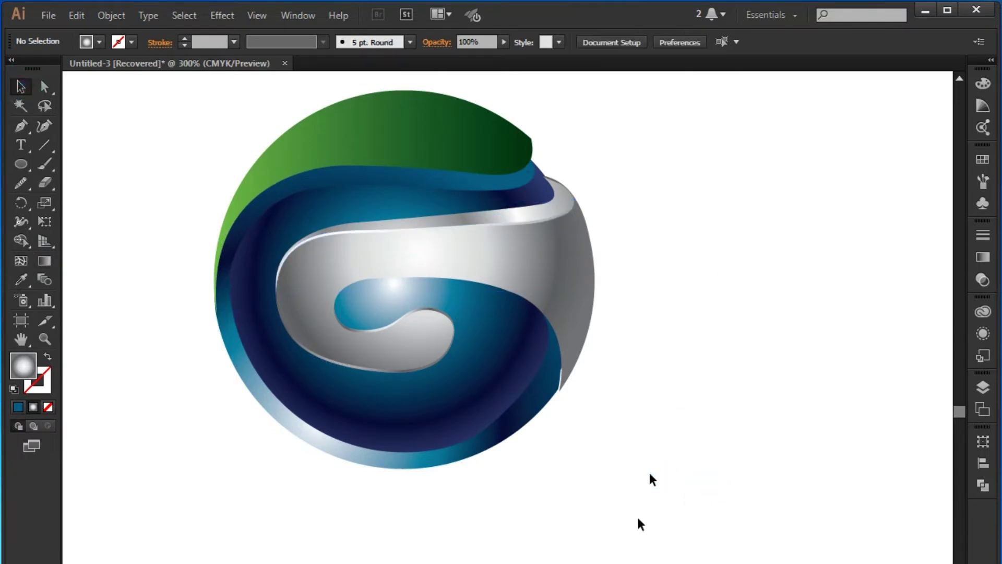
mouse_move(648, 339)
mouse_down()
mouse_move(738, 405)
mouse_move(735, 365)
mouse_up()
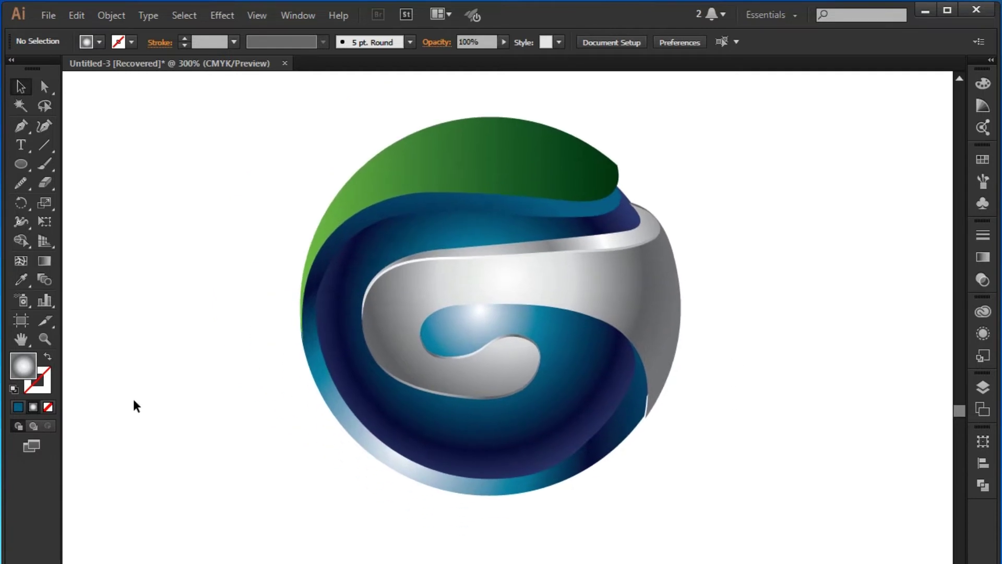
Change the green crescent's gradient type to Radial.
click(556, 159)
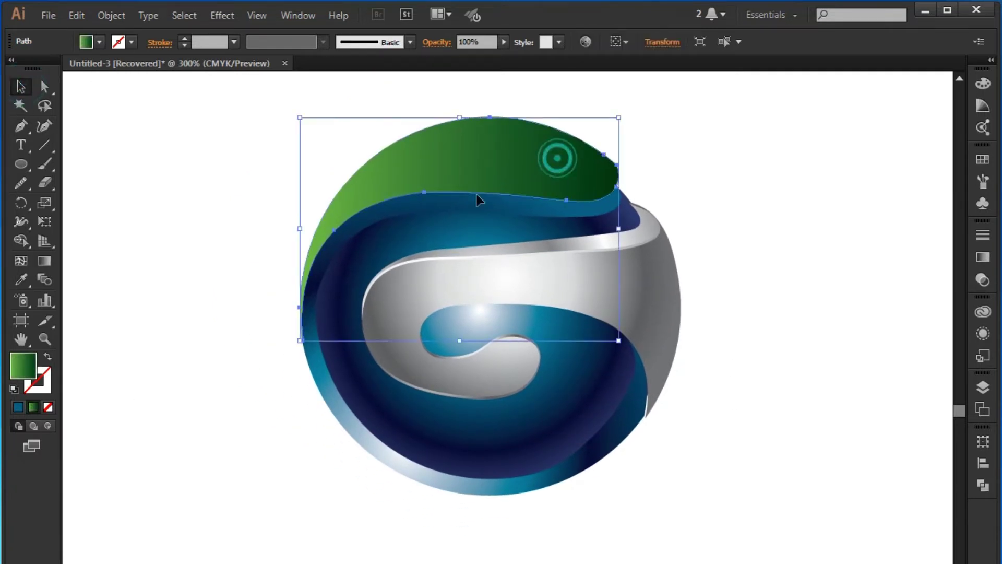
click(981, 263)
click(883, 244)
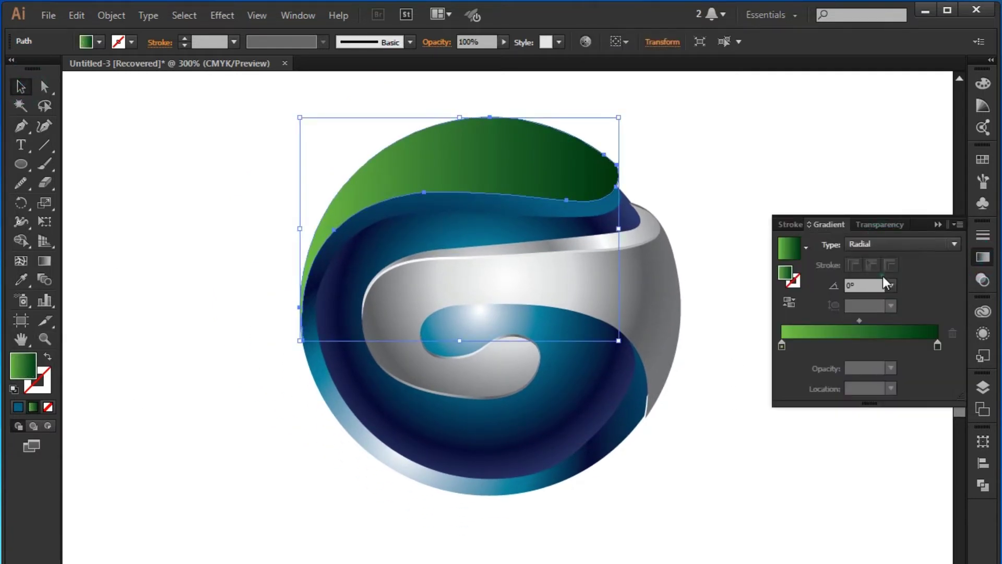
click(883, 277)
click(938, 225)
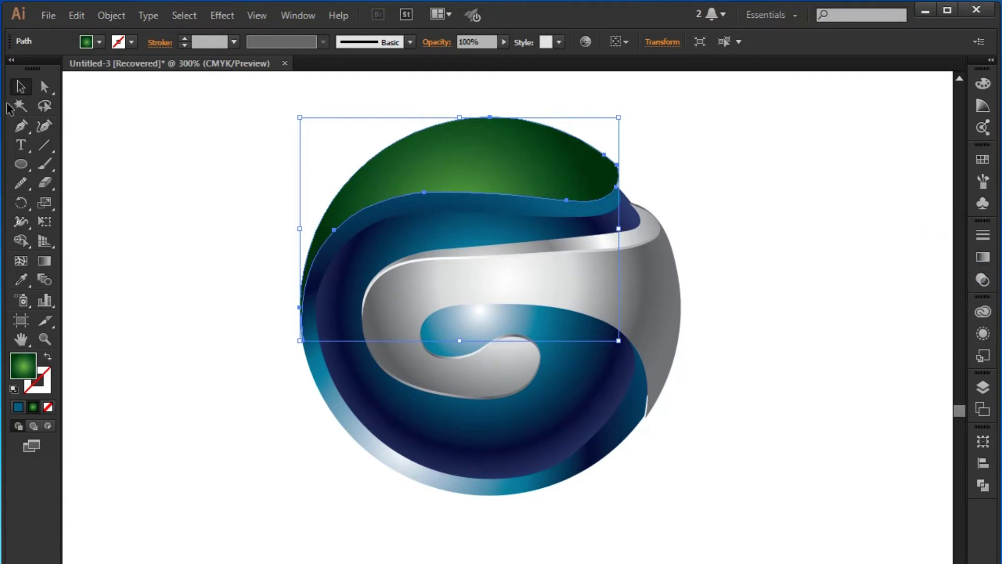
click(21, 87)
click(159, 126)
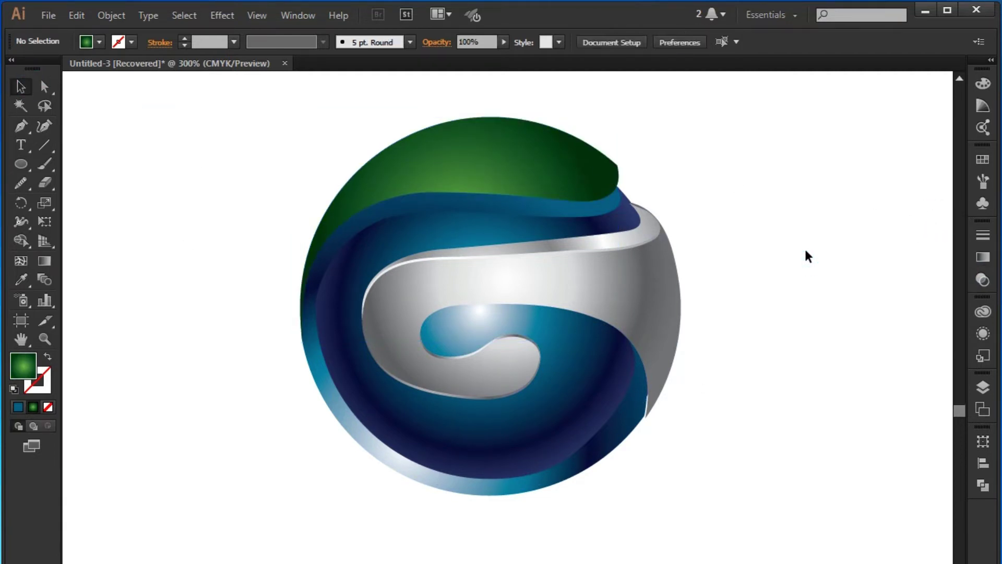
Run the blue sphere's gradient diagonally lower-left to upper-right, and duplicate the green crescent leftward.
click(564, 214)
click(44, 260)
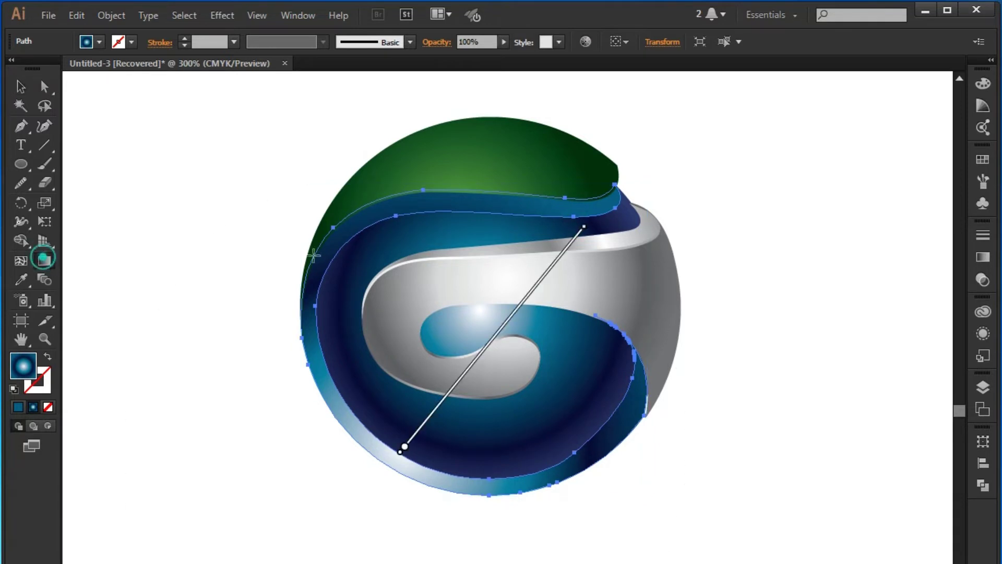
mouse_move(447, 400)
mouse_down()
mouse_move(626, 179)
mouse_move(645, 180)
mouse_up()
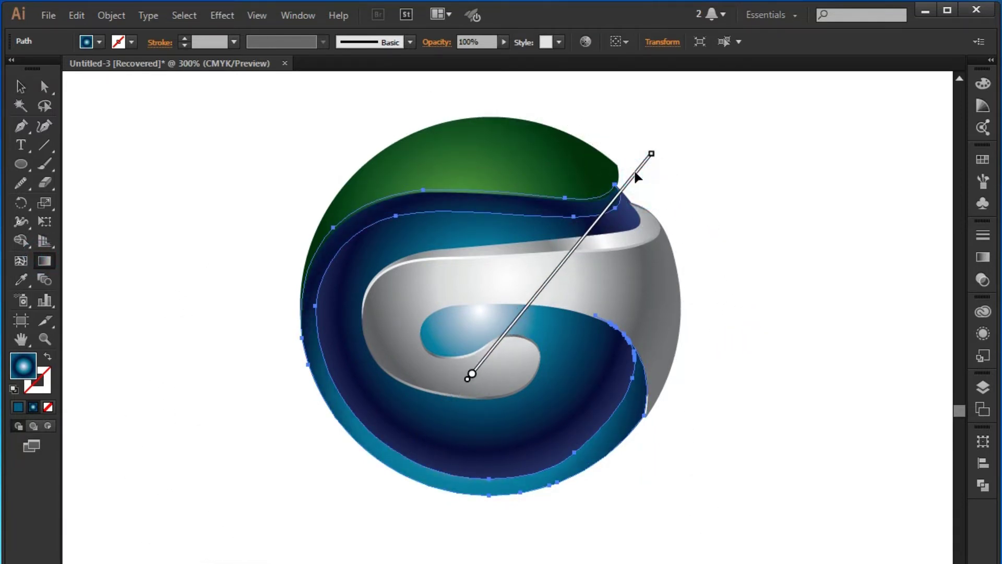
drag(642, 172, 640, 164)
key(v)
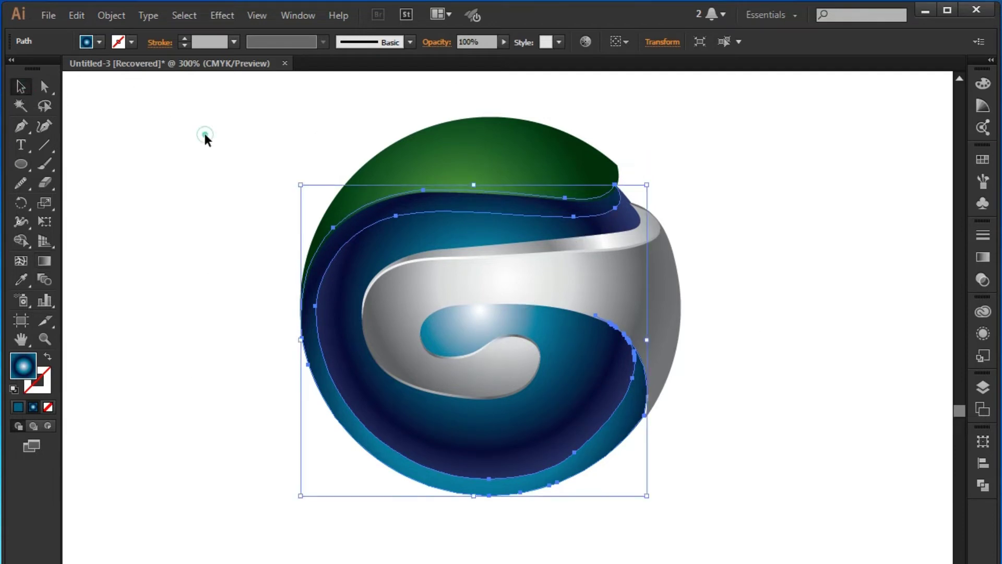
click(203, 136)
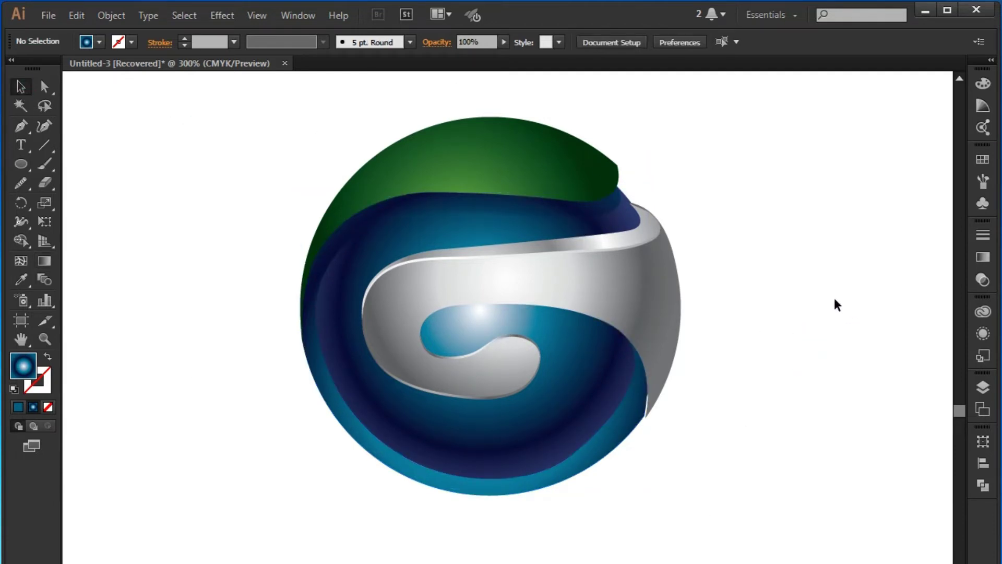
mouse_move(555, 172)
mouse_down()
mouse_move(296, 166)
mouse_move(306, 170)
mouse_up()
Delete the leaf copy's upper region with Shape Builder, keeping only its lower curve.
scroll(307, 170, up, 3)
scroll(302, 186, up, 1)
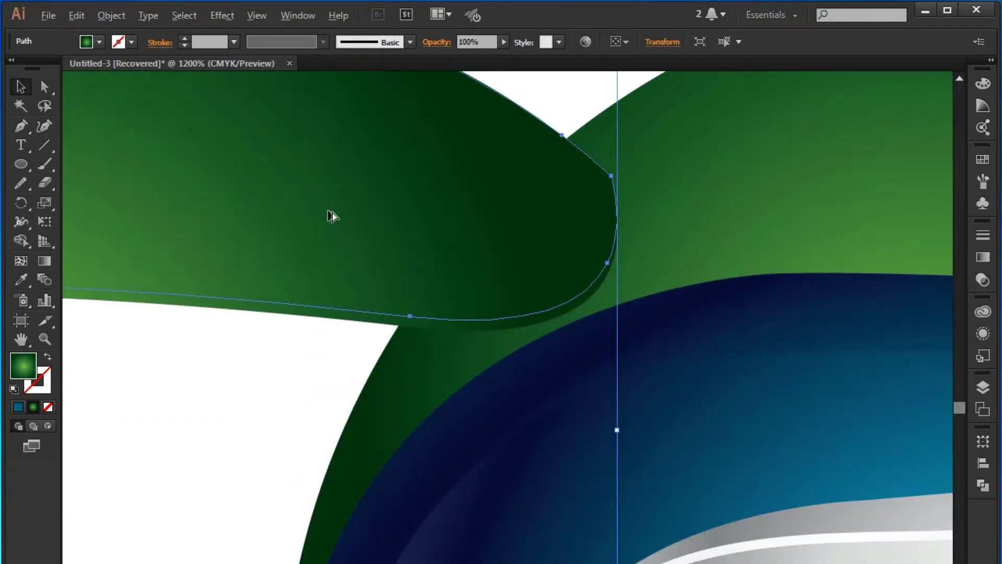
scroll(332, 216, down, 4)
scroll(317, 313, up, 1)
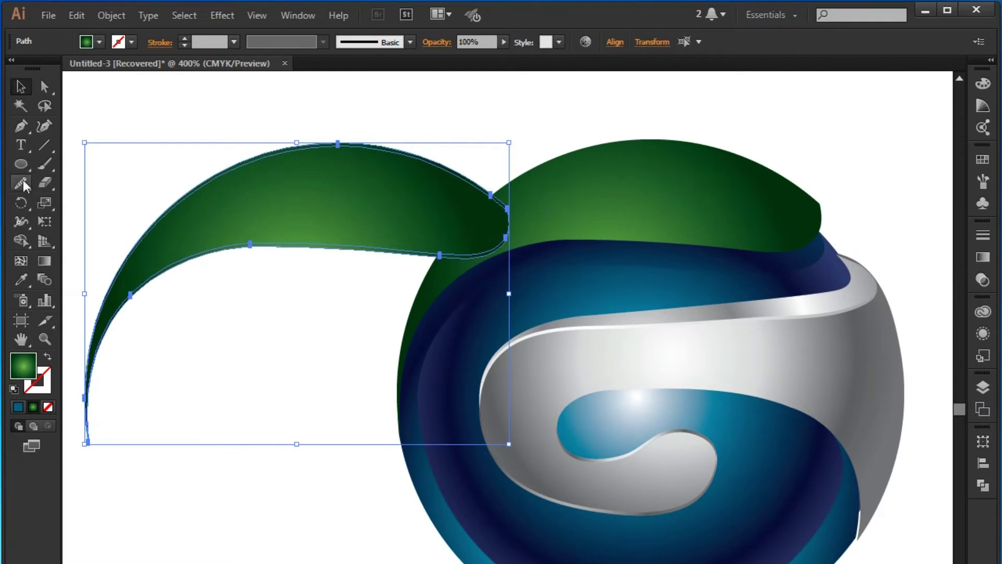
click(20, 243)
drag(138, 163, 245, 219)
click(21, 88)
click(223, 94)
click(313, 242)
Give the curve the silver gradient and place it along the crescent's lower edge.
click(21, 280)
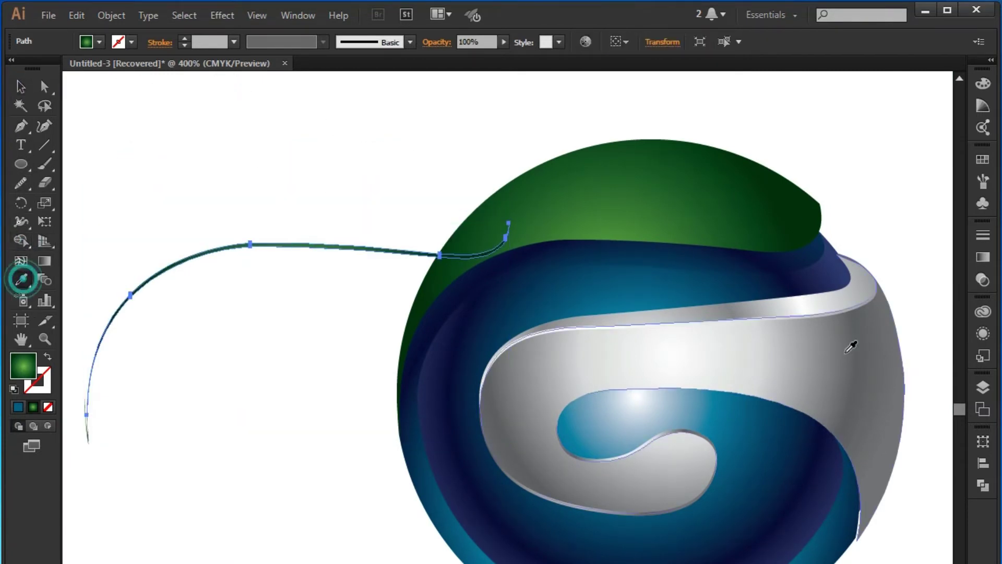
click(819, 308)
click(21, 86)
click(257, 105)
mouse_move(343, 243)
mouse_down()
mouse_move(659, 229)
mouse_move(657, 244)
mouse_up()
click(264, 291)
drag(744, 391, 656, 334)
key(ctrl+minus)
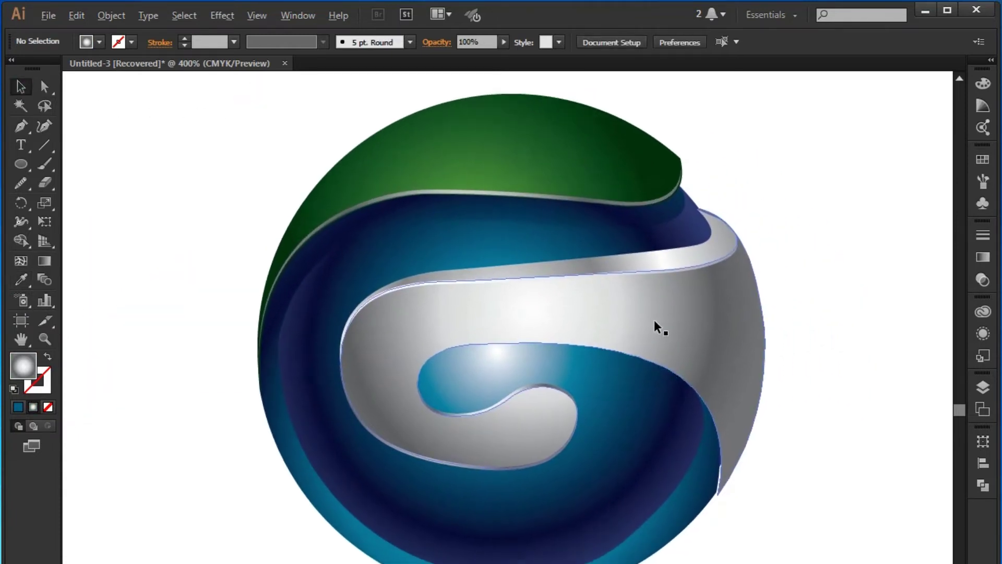
scroll(737, 311, up, 1)
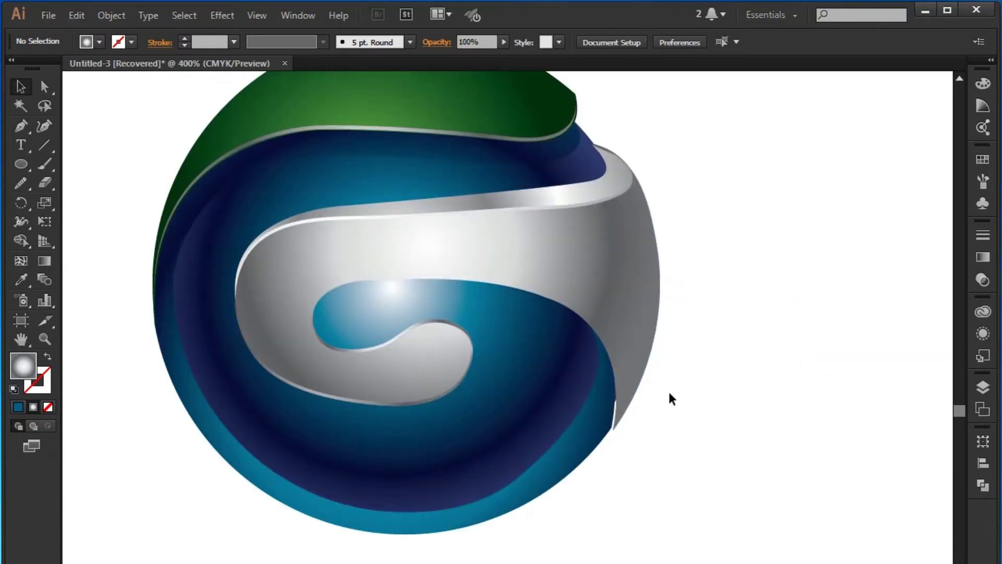
Nudge the anchor at the grey ribbon's lower-right tip so it meets the sphere edge.
click(650, 378)
drag(661, 432, 659, 433)
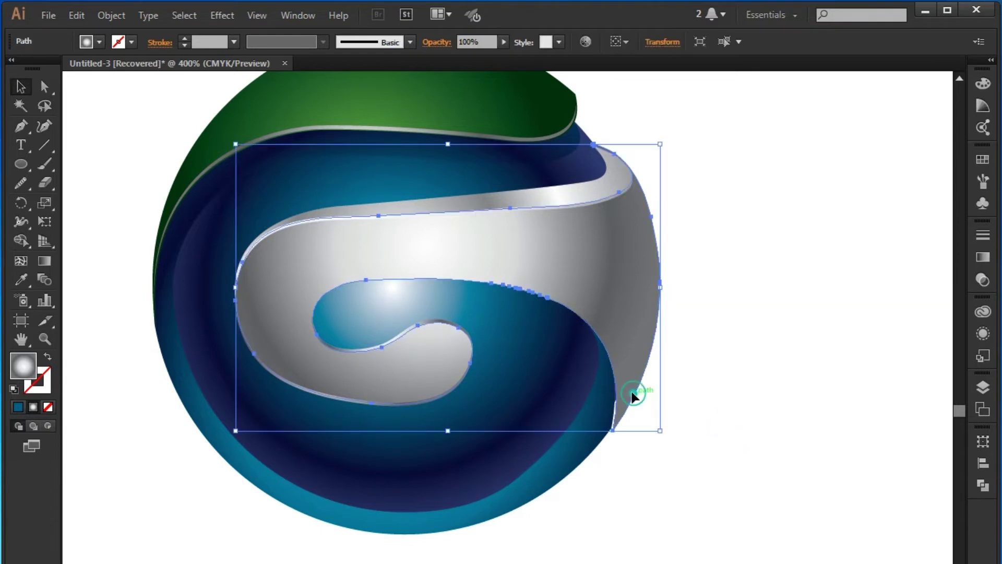
key(a)
click(613, 431)
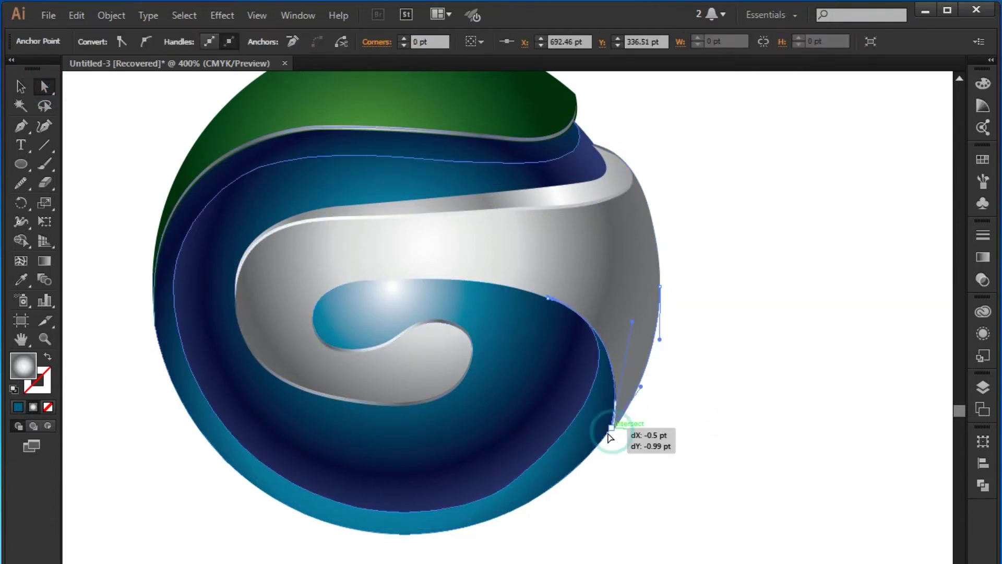
key(v)
click(725, 460)
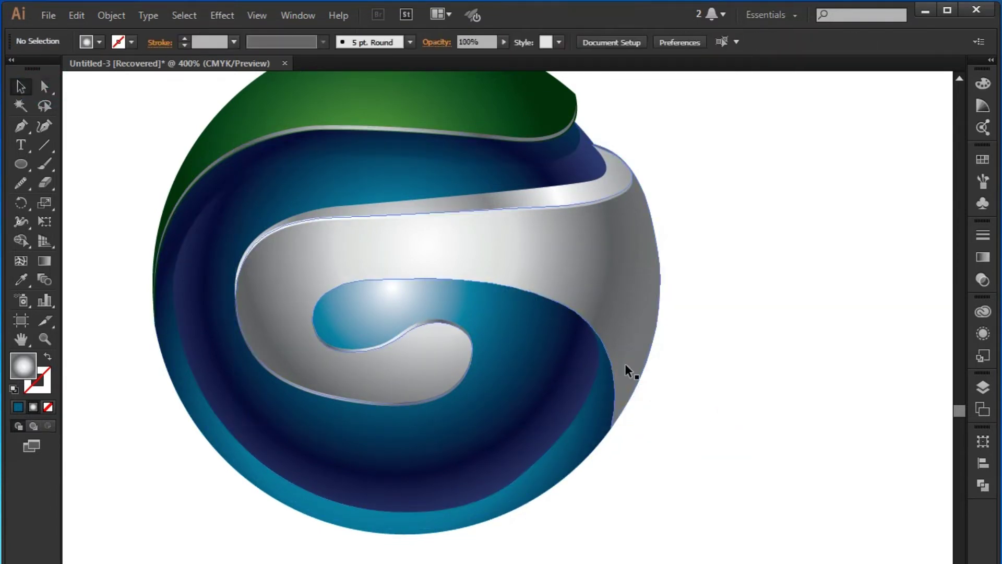
key(ctrl+minus)
scroll(700, 330, down, 2)
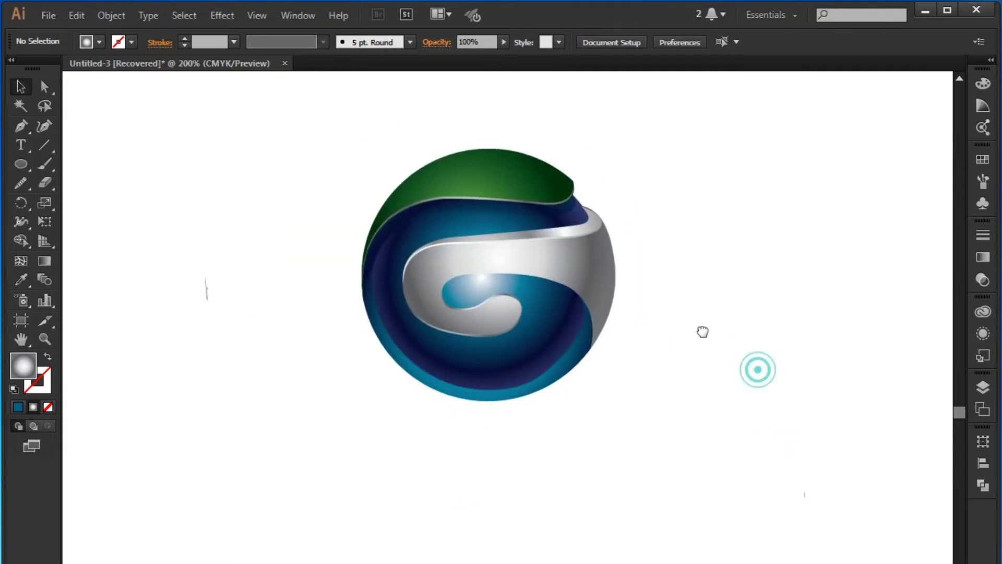
scroll(707, 368, up, 2)
Alt-drag a copy of the silver swirl and Shape Builder away everything except the thin inner edge strip.
drag(565, 265, 747, 490)
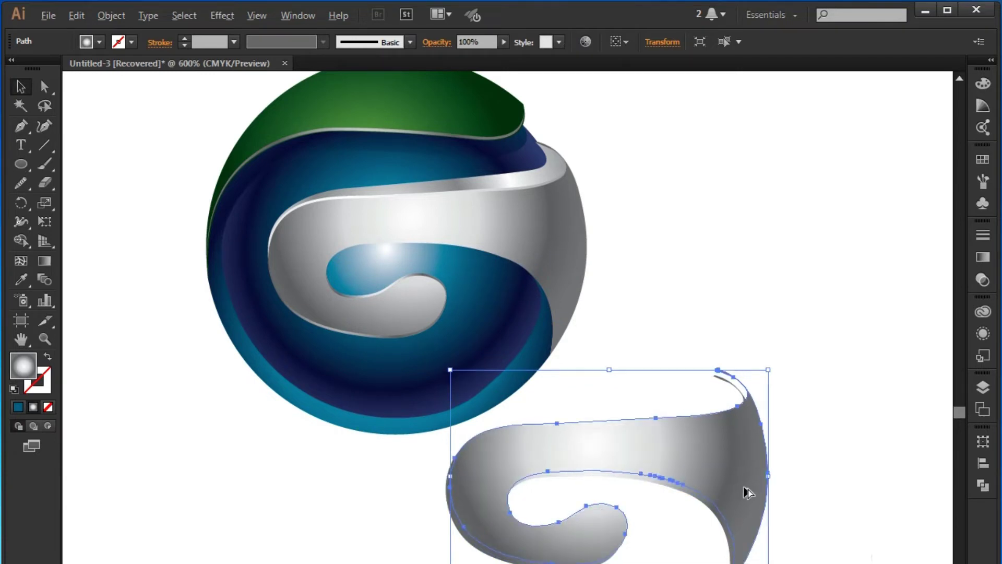
scroll(747, 489, up, 3)
scroll(694, 472, down, 1)
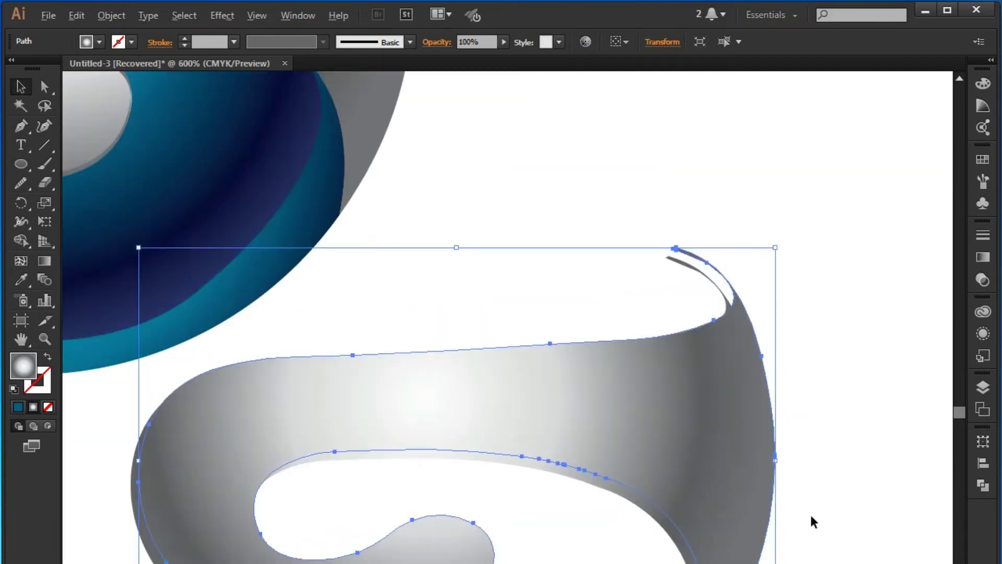
drag(731, 487, 734, 496)
key(shift+m)
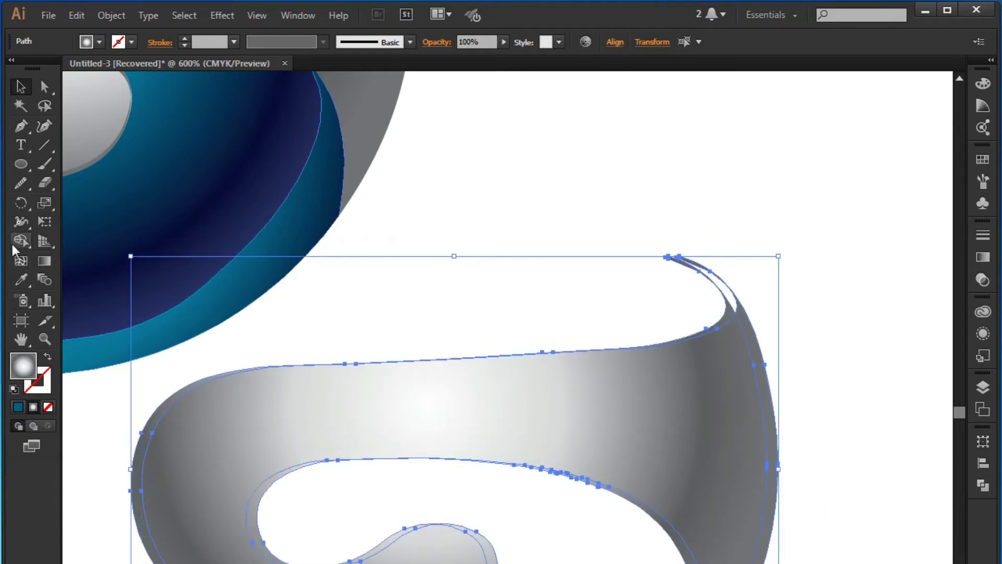
alt+click(607, 411)
alt+click(202, 519)
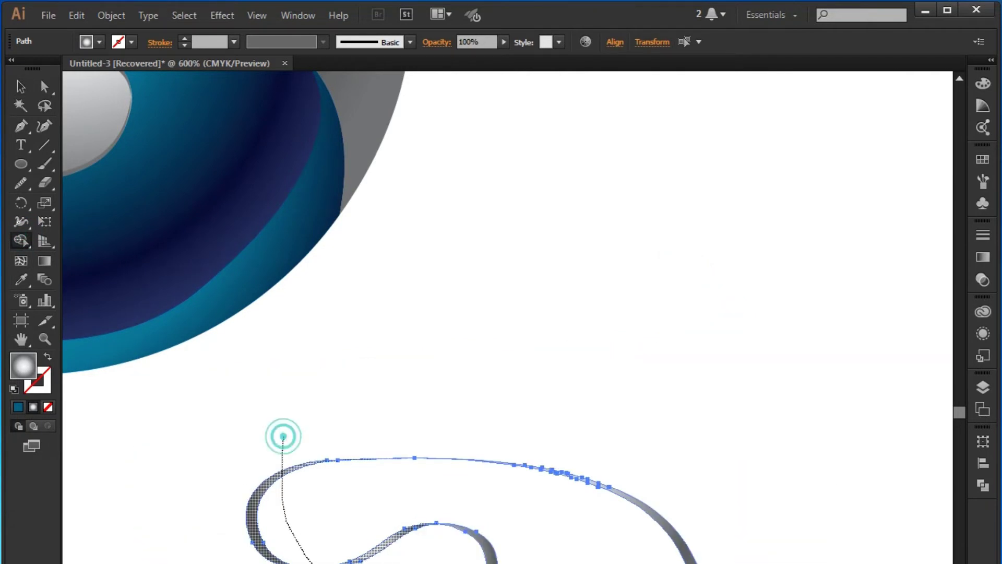
alt+click(282, 433)
alt+click(465, 537)
alt+click(463, 454)
key(ctrl+z)
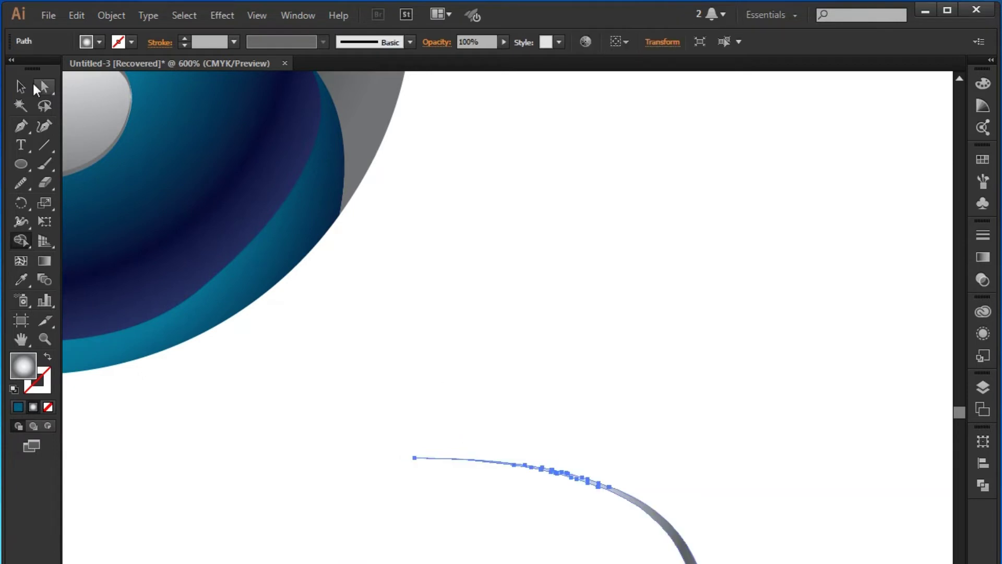
Move the thin strip onto the ribbon's inner lower-right edge, nudge and scale it to fit.
key(v)
alt+scroll(413, 251, down, 2)
mouse_move(506, 350)
mouse_down()
mouse_move(387, 194)
mouse_move(364, 218)
mouse_up()
scroll(404, 206, up, 2)
click(466, 233)
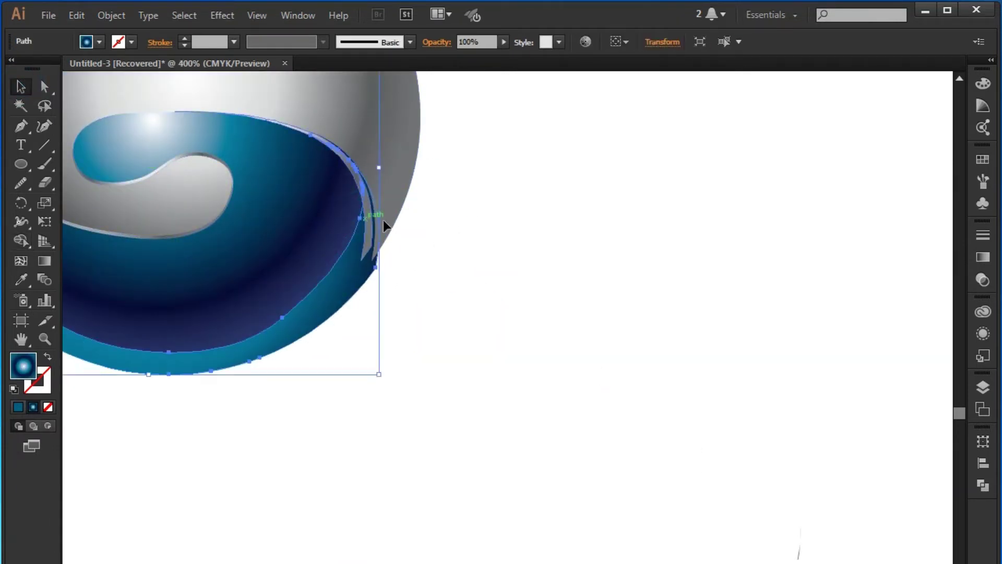
drag(423, 248, 537, 292)
drag(591, 322, 684, 391)
click(684, 392)
drag(553, 368, 569, 380)
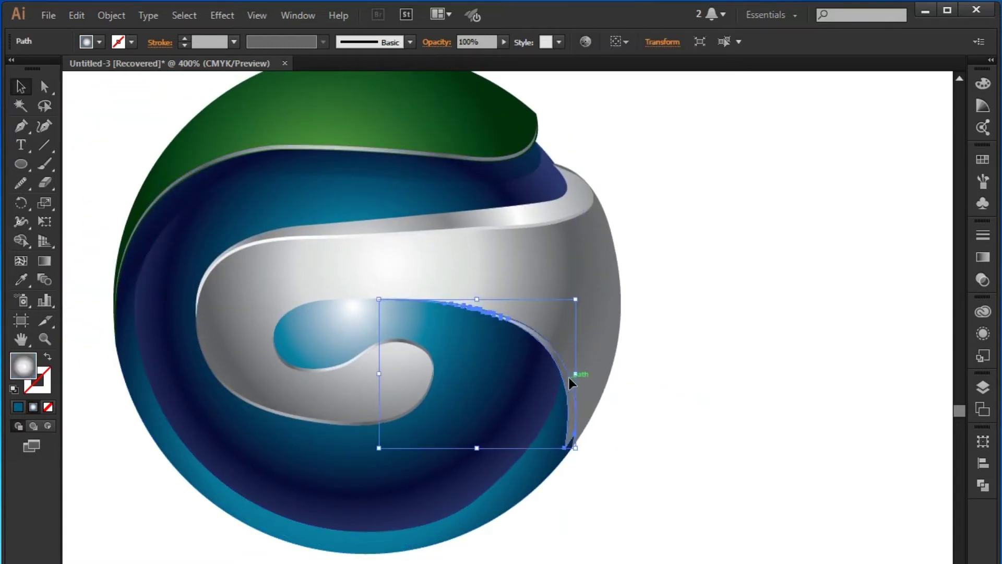
key(Right)
key(Down)
key(Down)
key(Down)
drag(382, 305, 379, 298)
Reposition the strip's radial gradient centre with the Gradient tool for the silver highlight.
click(736, 461)
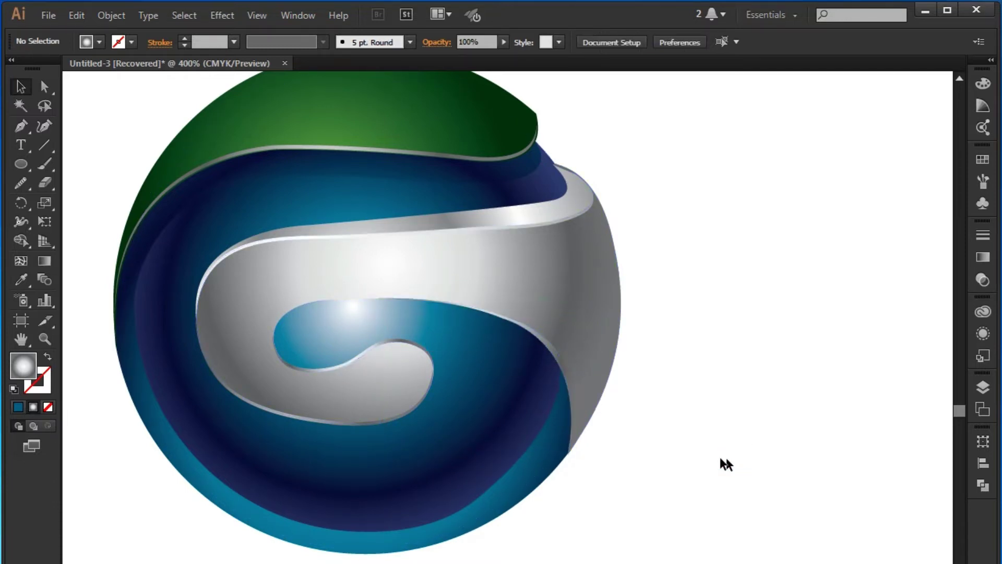
click(571, 390)
key(g)
drag(494, 351, 515, 367)
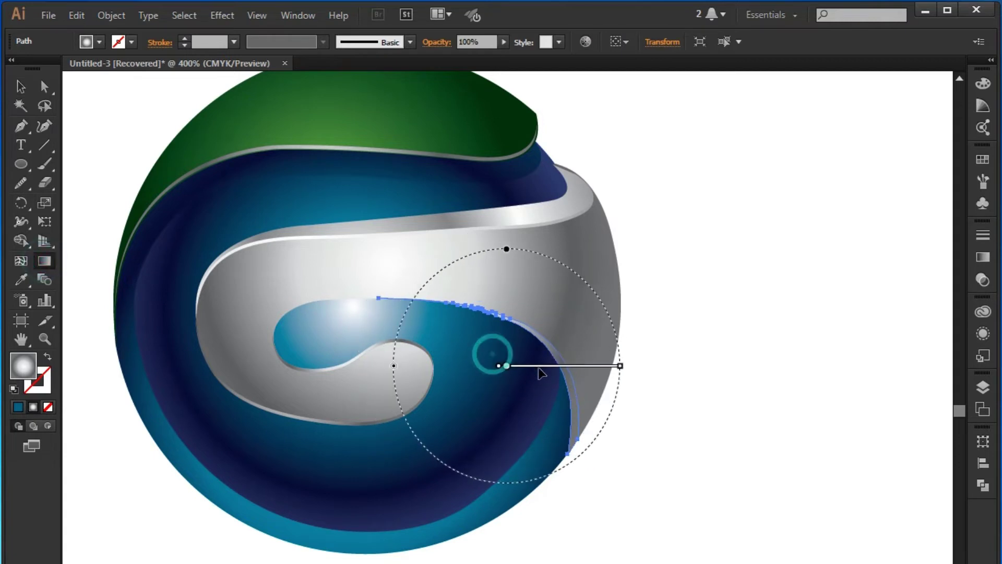
click(20, 87)
click(792, 486)
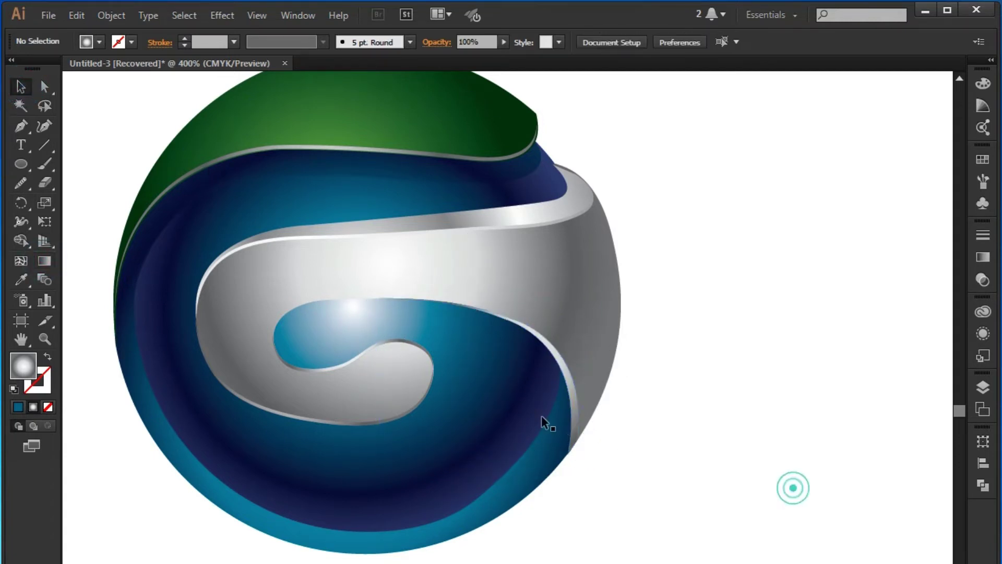
scroll(662, 433, down, 2)
scroll(741, 452, up, 2)
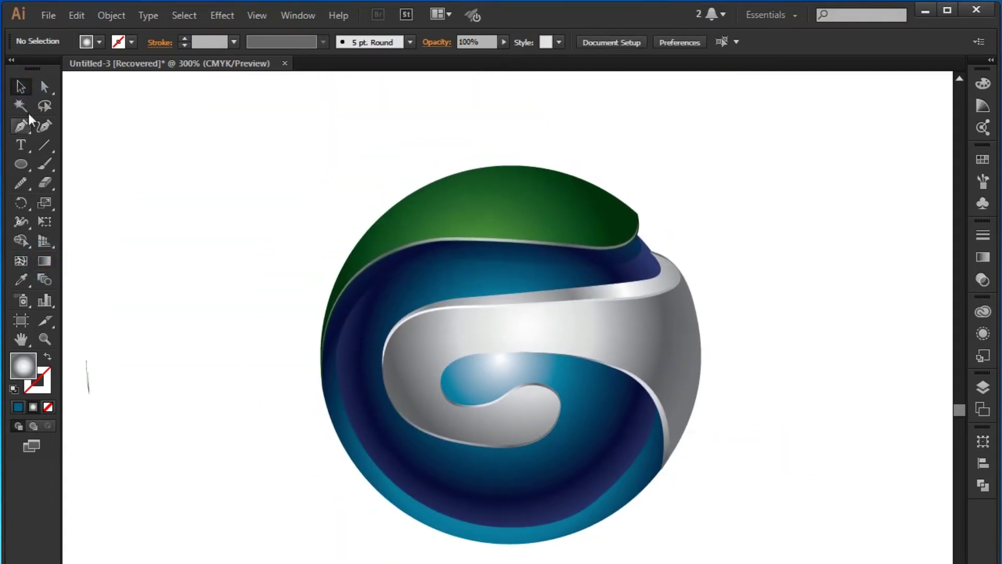
Start the black shadow path from the ribbon's inner point, curving past the sphere's lower right.
scroll(762, 442, up, 1)
key(p)
click(443, 334)
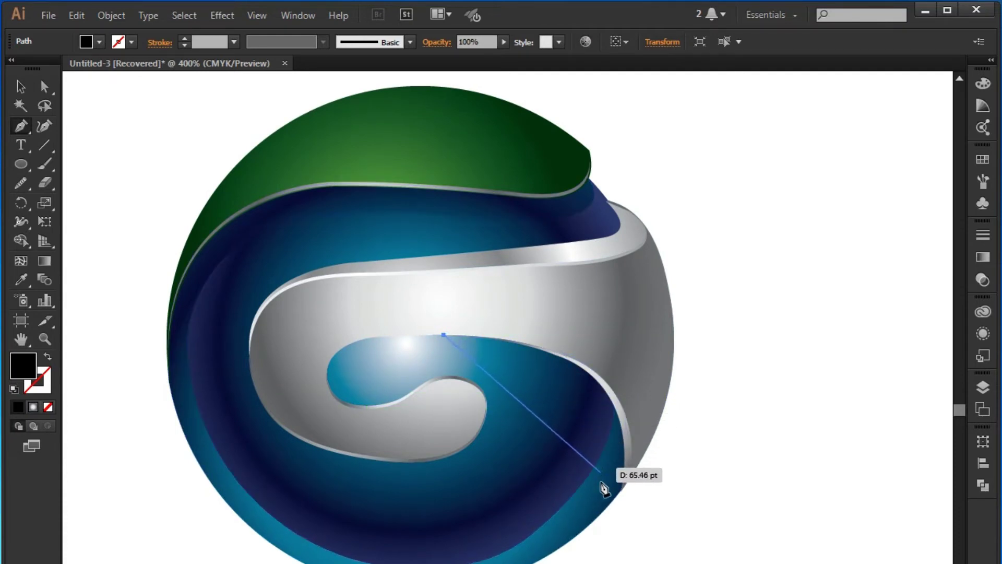
drag(599, 516, 574, 561)
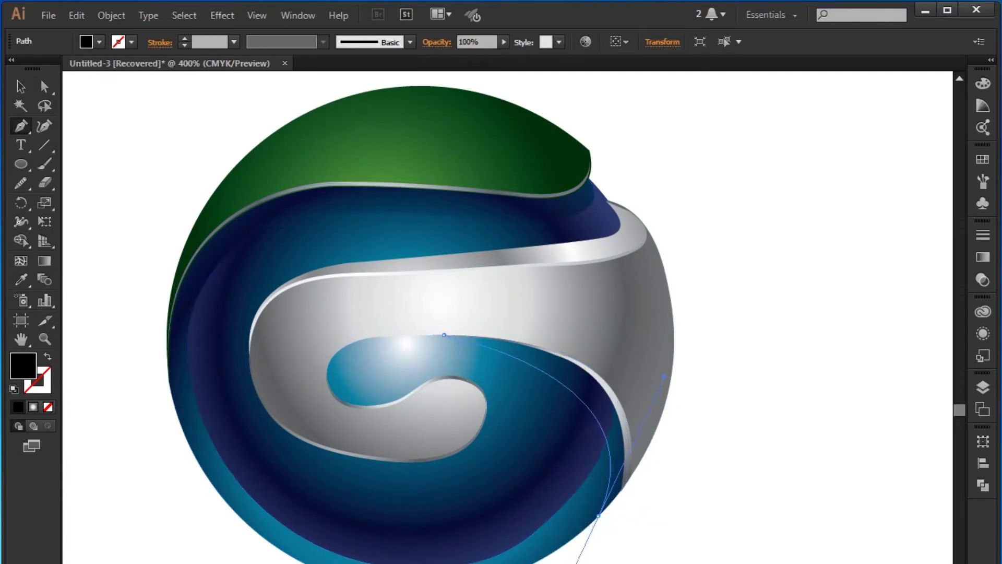
drag(598, 516, 630, 496)
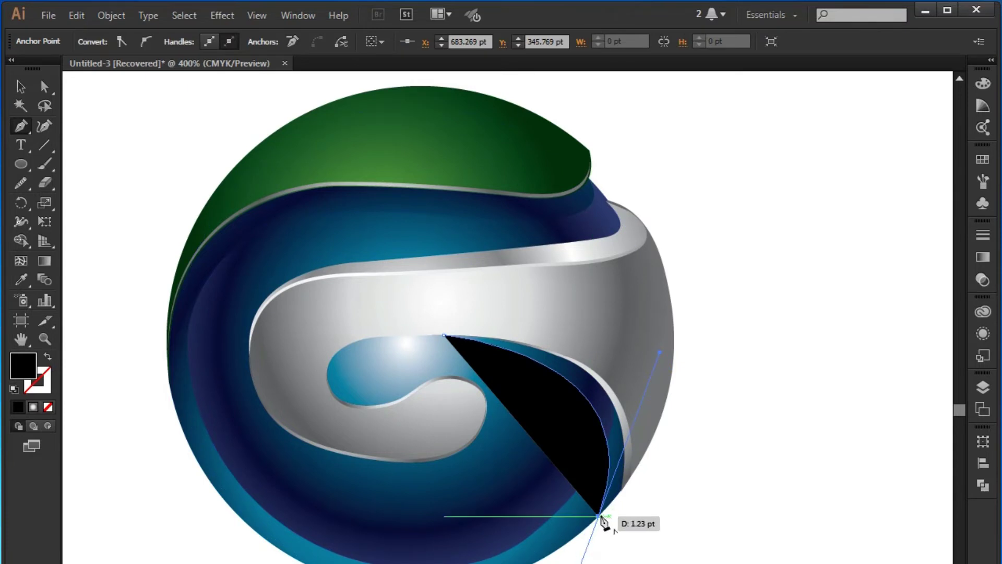
click(634, 471)
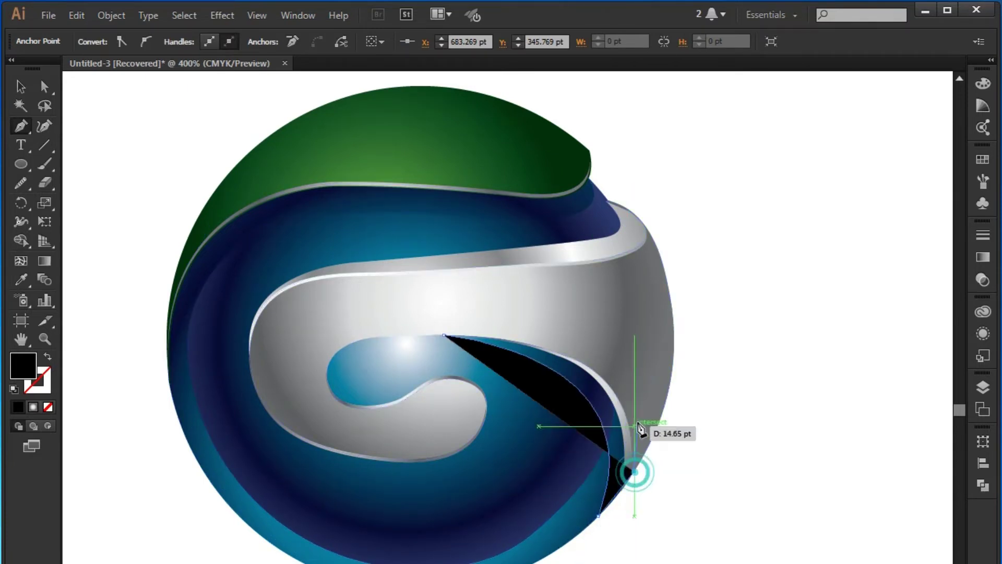
Continue the shadow up the ribbon's right edge, close it, and send it behind the grey ribbon.
click(638, 417)
click(638, 367)
click(596, 342)
drag(563, 324, 469, 324)
click(465, 320)
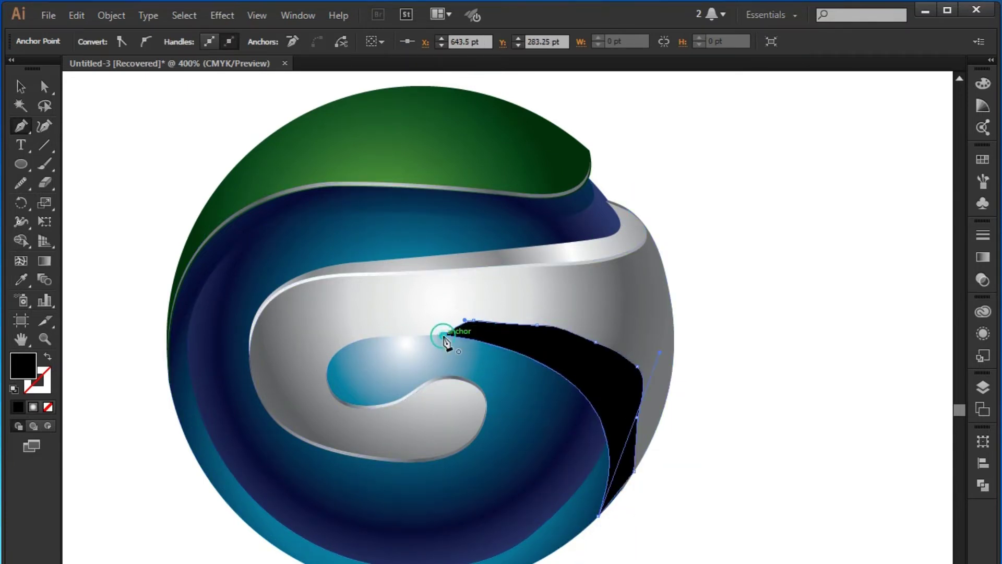
click(21, 86)
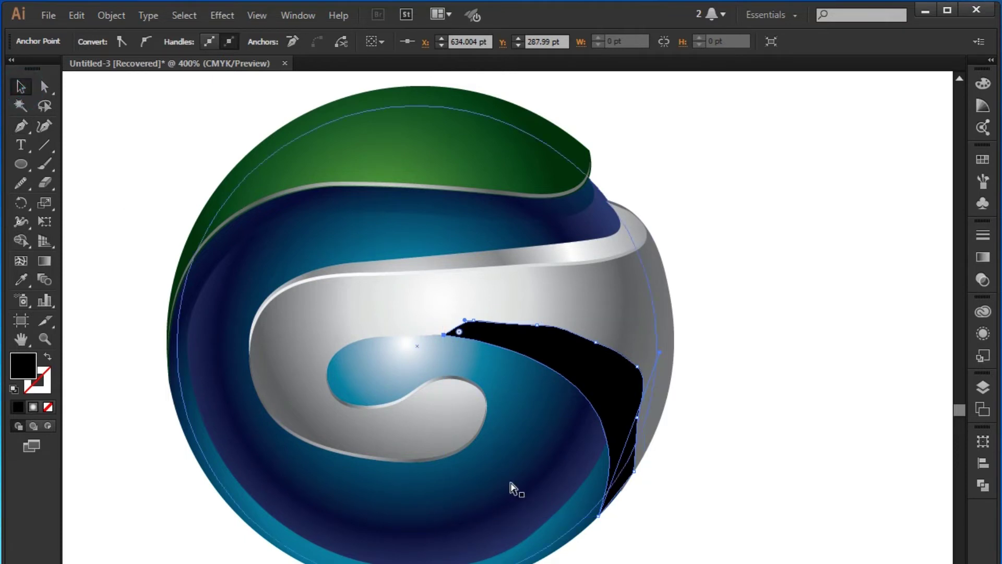
key(ctrl+bracketleft)
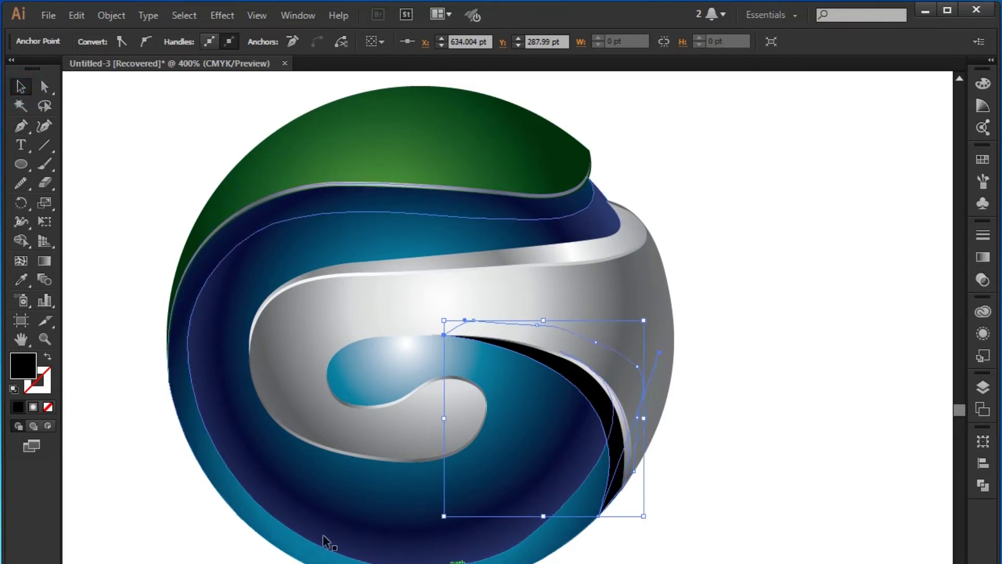
Set the black shadow beside the silver band to Multiply blending at 43% opacity.
click(983, 257)
click(867, 224)
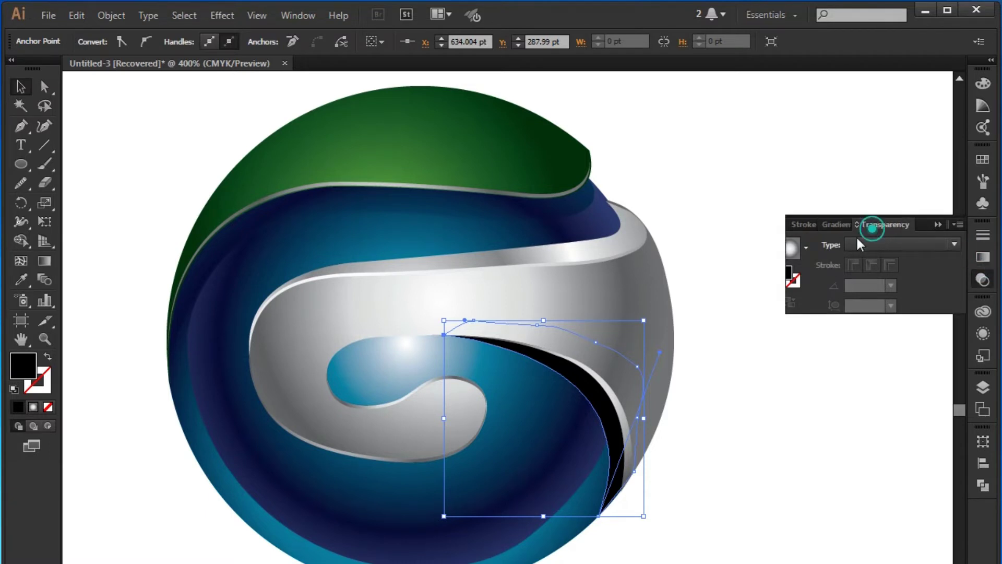
drag(926, 258, 904, 258)
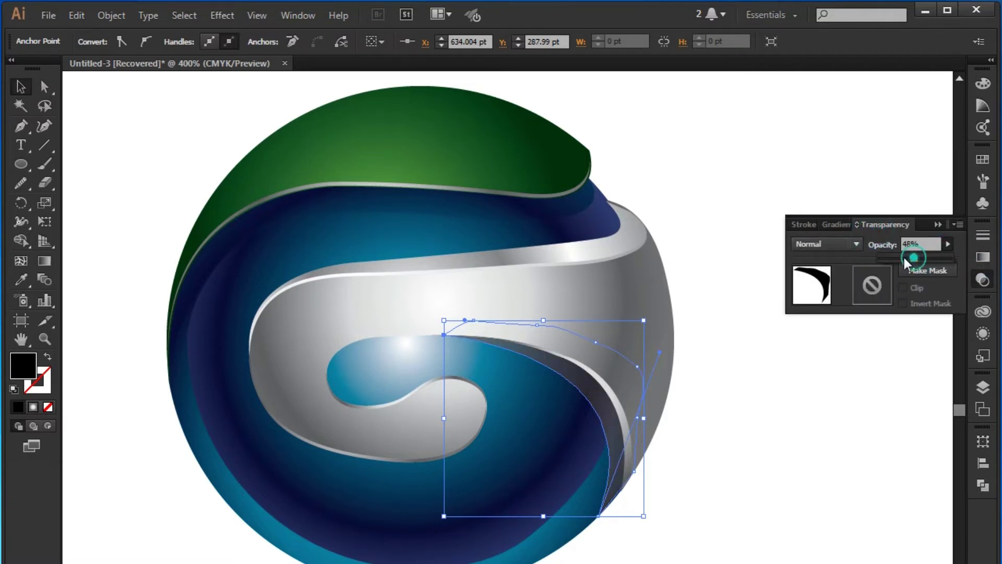
click(845, 242)
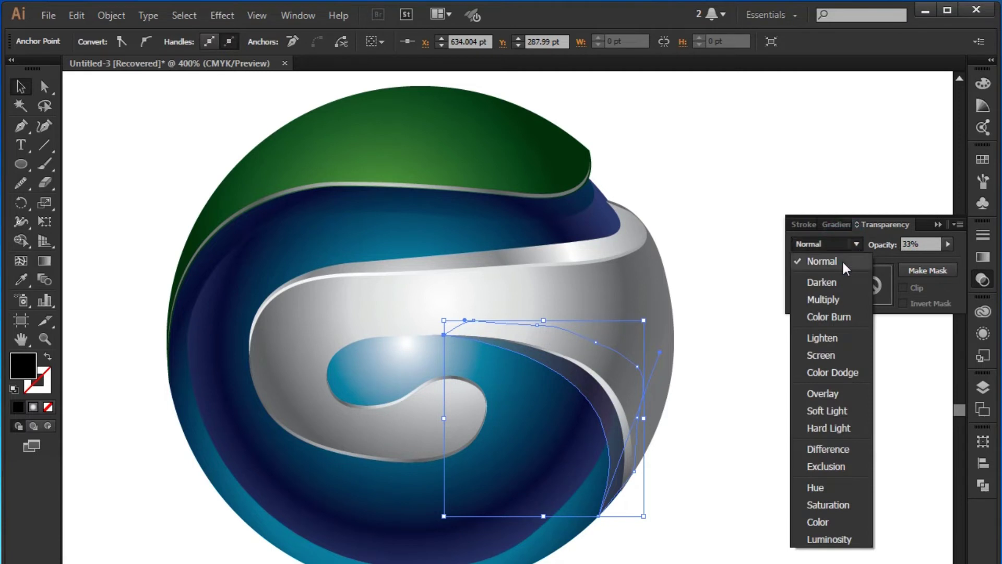
click(831, 298)
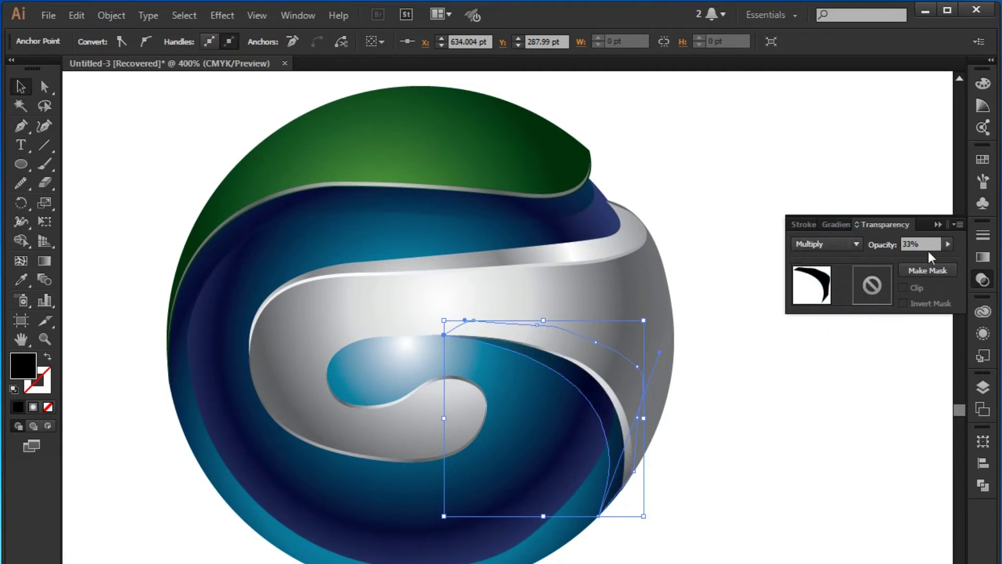
click(947, 244)
drag(919, 261, 911, 256)
click(901, 154)
scroll(774, 187, down, 1)
click(821, 203)
scroll(772, 224, down, 1)
drag(794, 248, 799, 277)
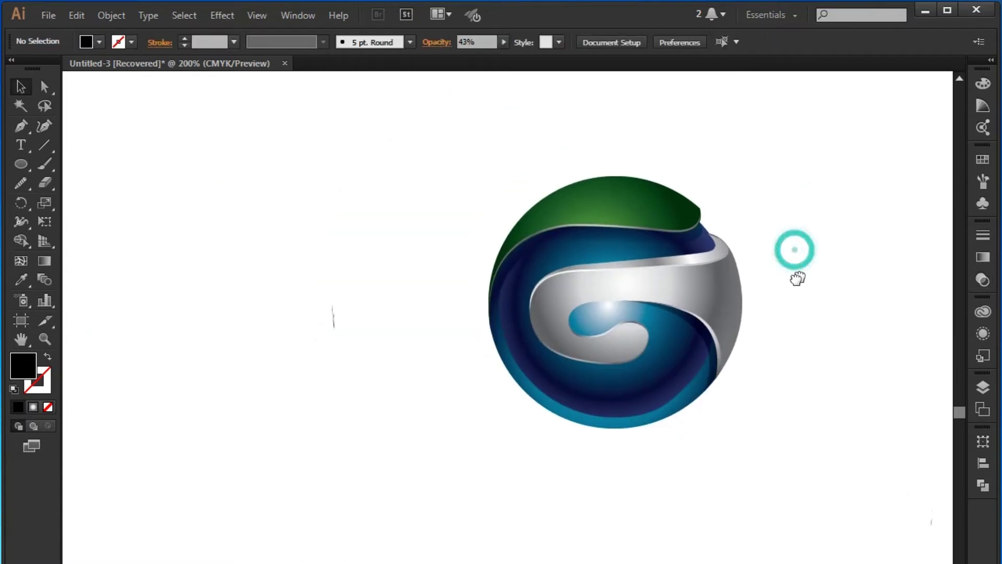
scroll(792, 284, up, 1)
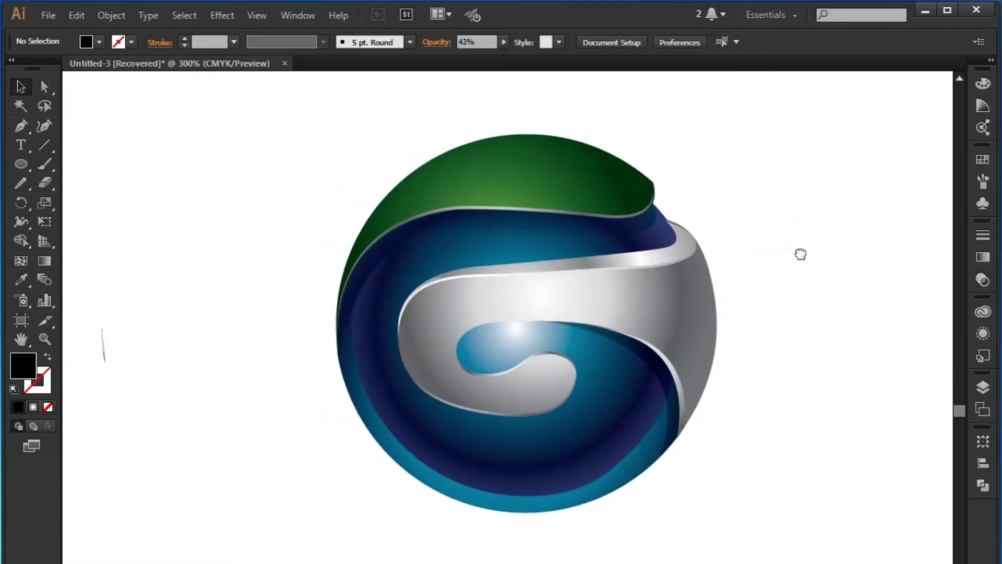
click(615, 223)
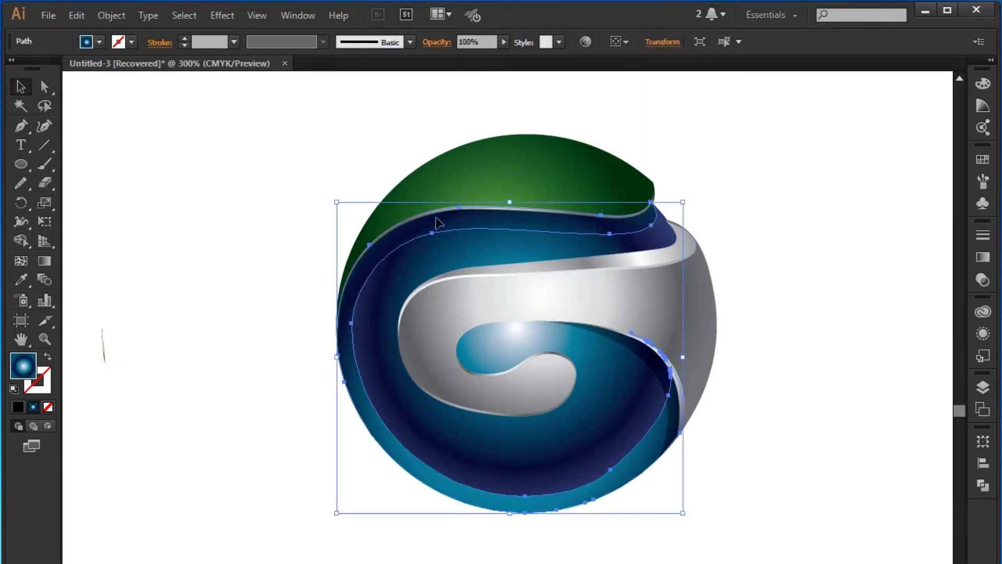
click(257, 215)
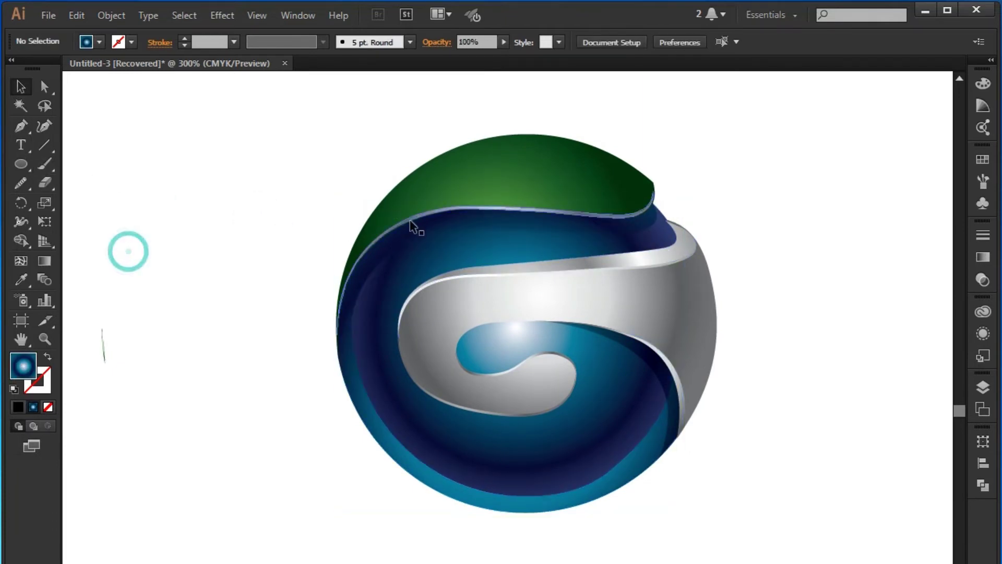
click(452, 227)
scroll(778, 253, up, 1)
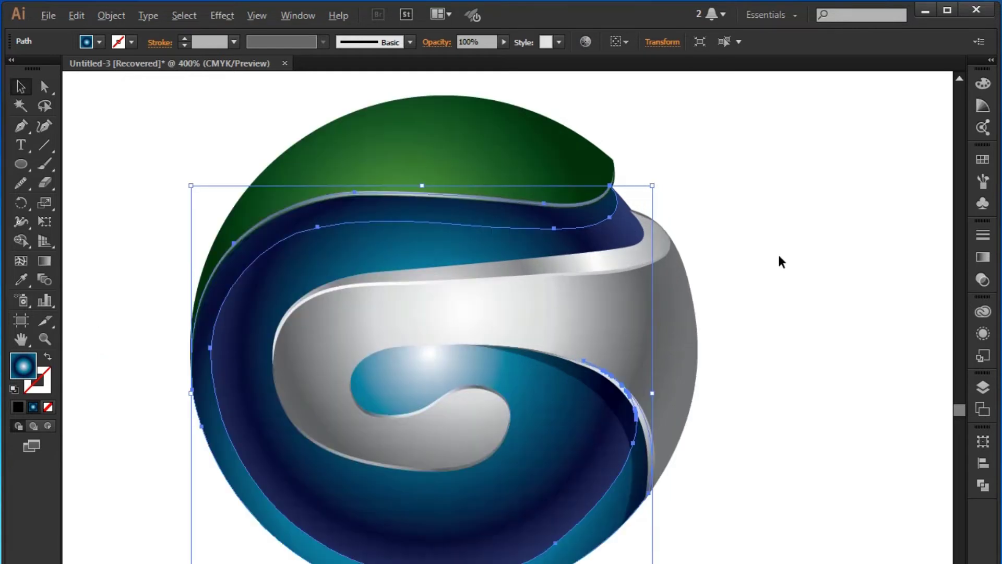
click(800, 190)
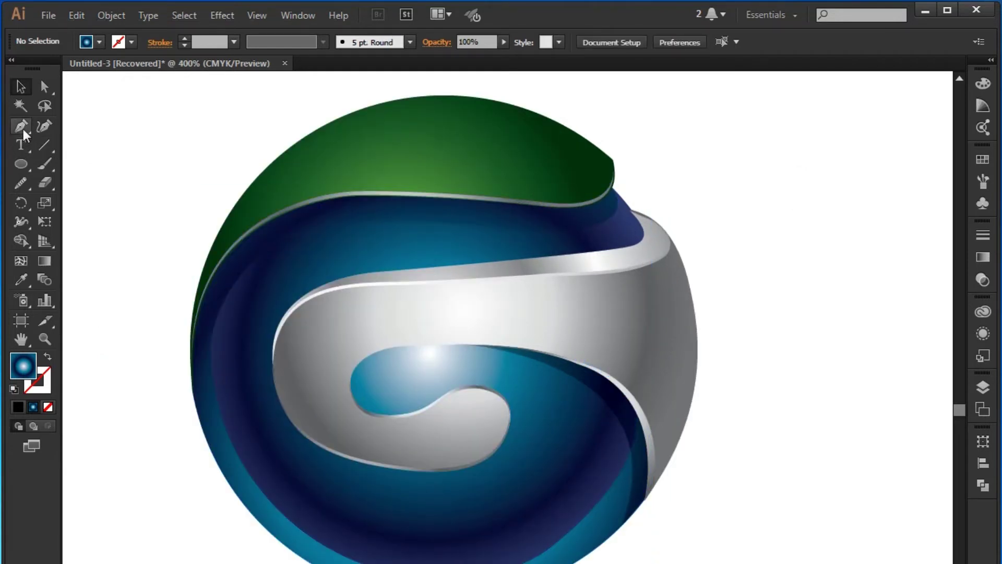
drag(23, 130, 58, 129)
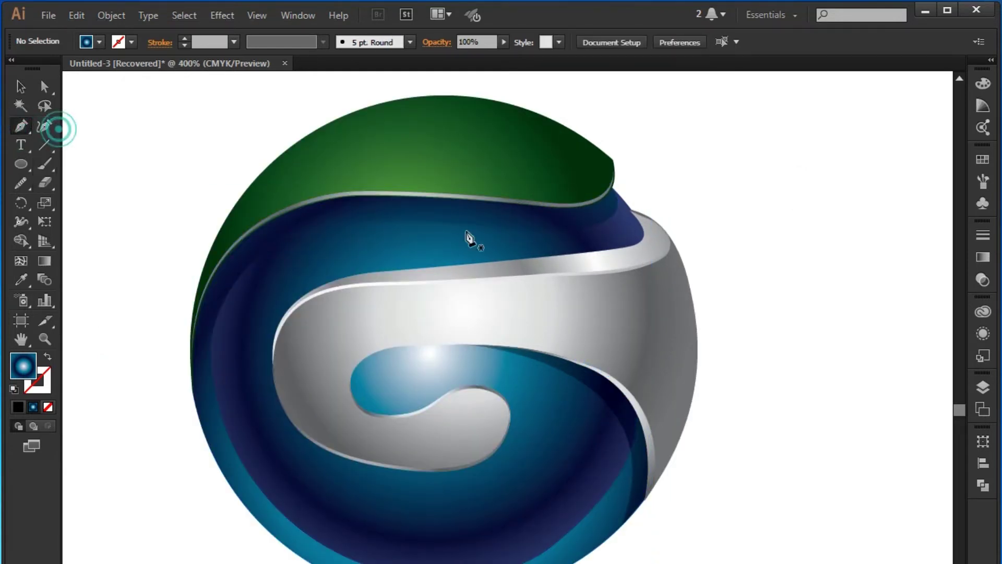
Trace a closed curved path along the dark-blue band, starting from the green cap's tip.
click(618, 197)
drag(482, 236, 405, 226)
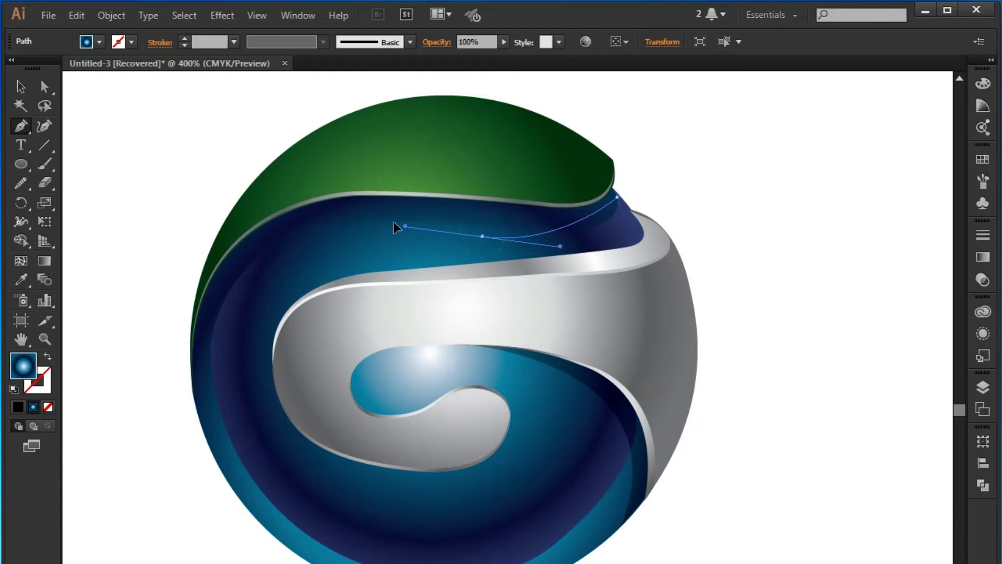
drag(324, 218, 318, 227)
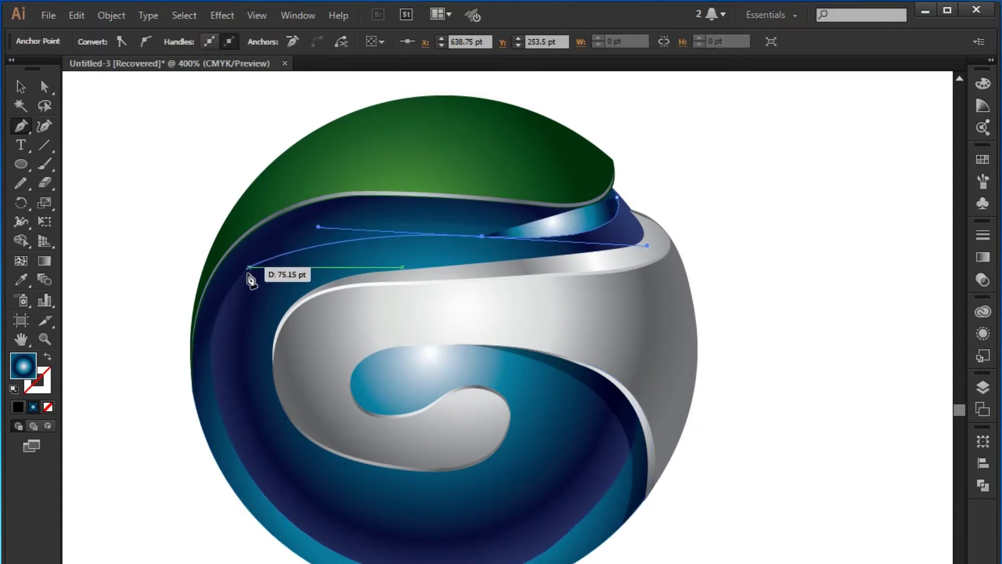
drag(230, 290, 207, 330)
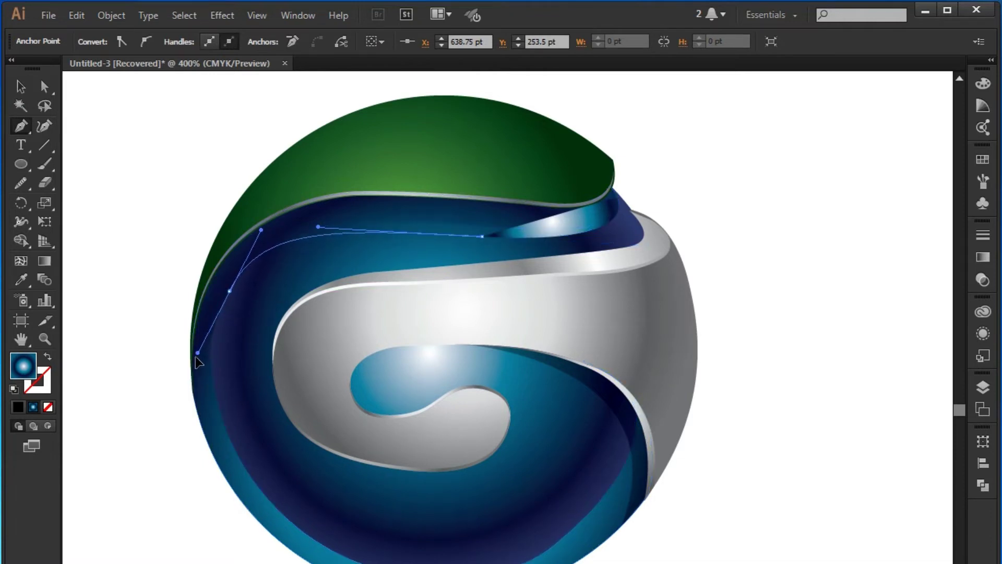
mouse_move(230, 290)
mouse_down()
mouse_move(375, 229)
mouse_move(592, 228)
mouse_move(618, 200)
mouse_up()
click(617, 197)
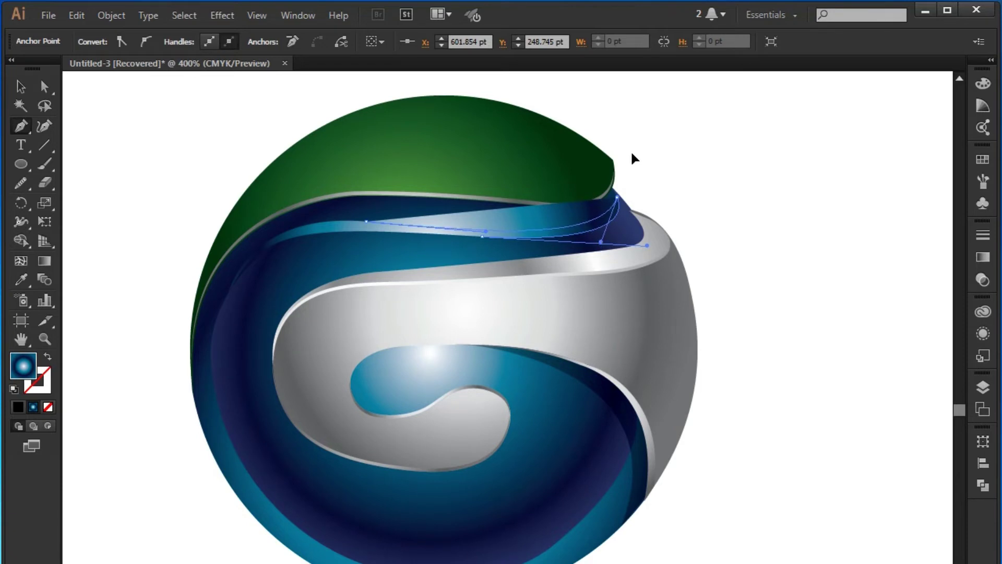
Send the new shape behind the teal ribbon and fill it solid black.
key(ctrl+bracketleft)
click(22, 88)
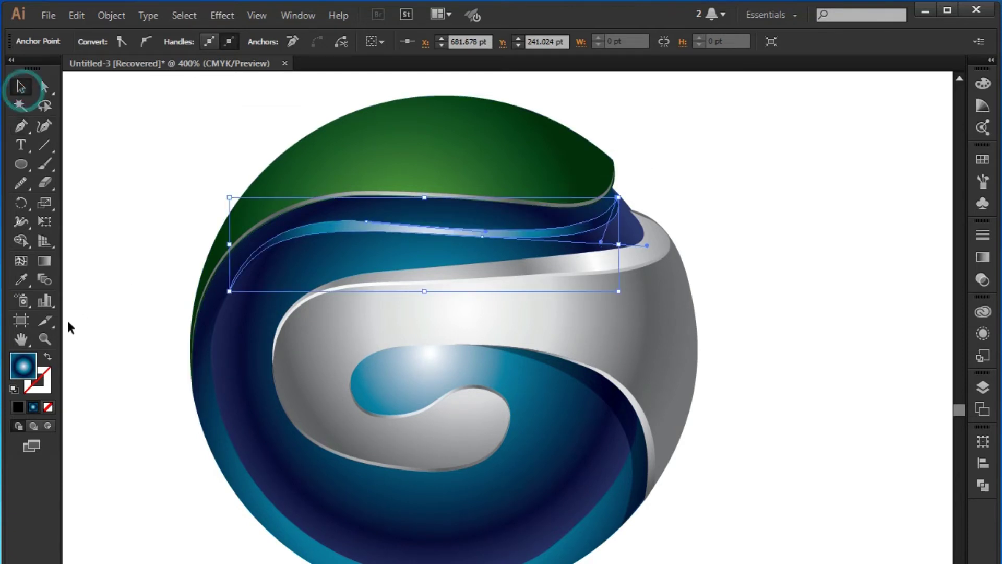
click(19, 407)
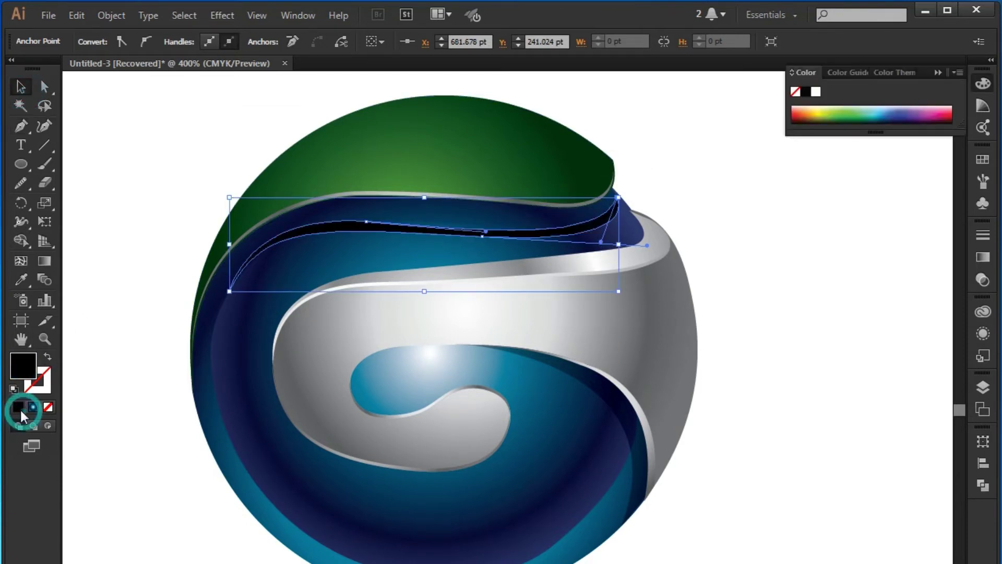
Set the new black shape to Multiply blending at 41% opacity.
click(982, 258)
click(881, 225)
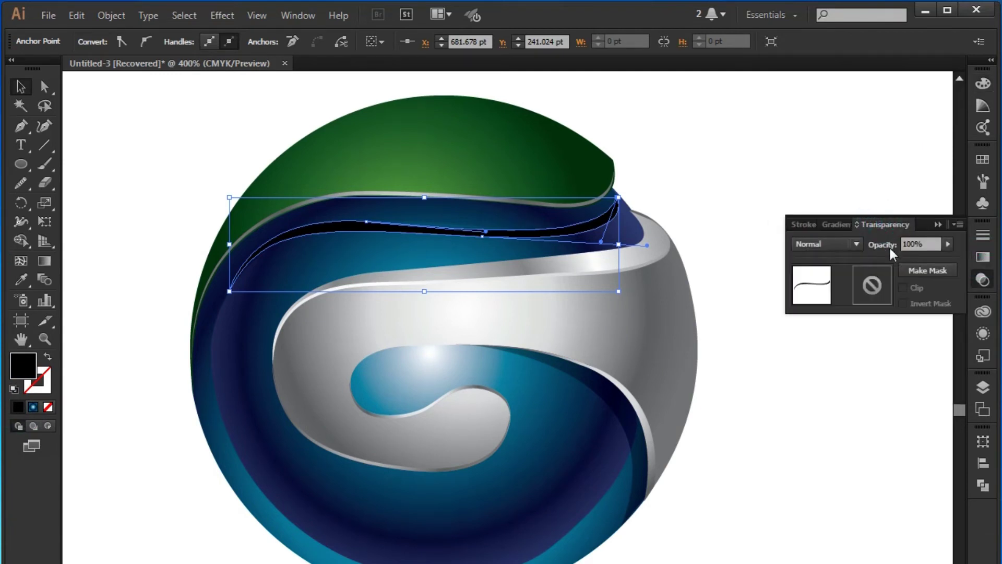
click(846, 246)
click(834, 297)
click(946, 244)
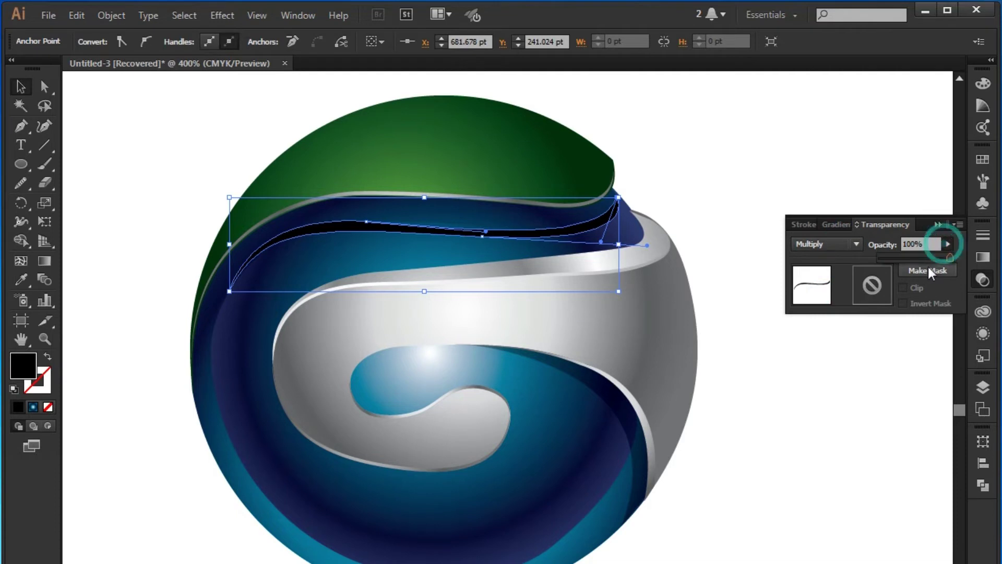
drag(928, 257, 916, 257)
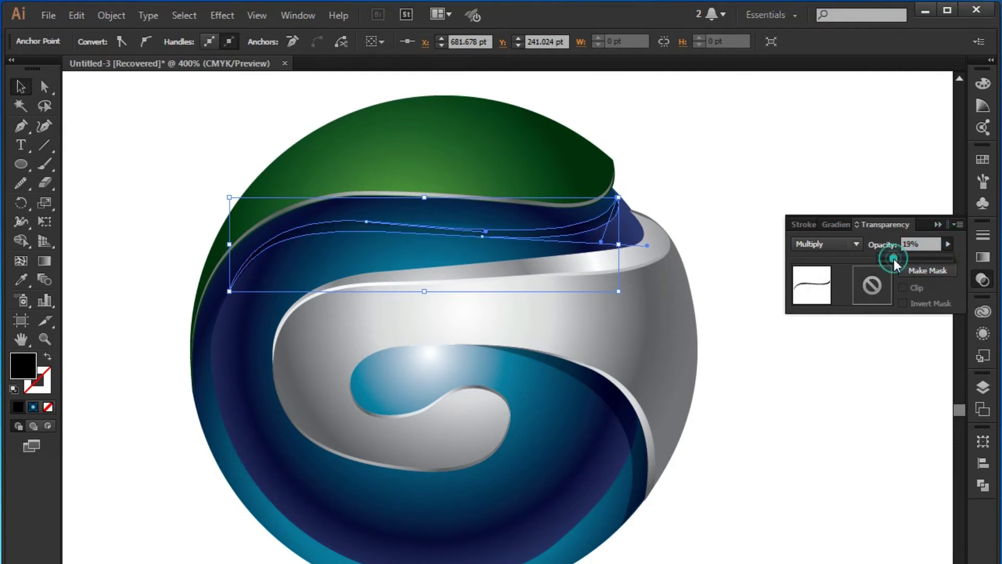
drag(903, 257, 909, 258)
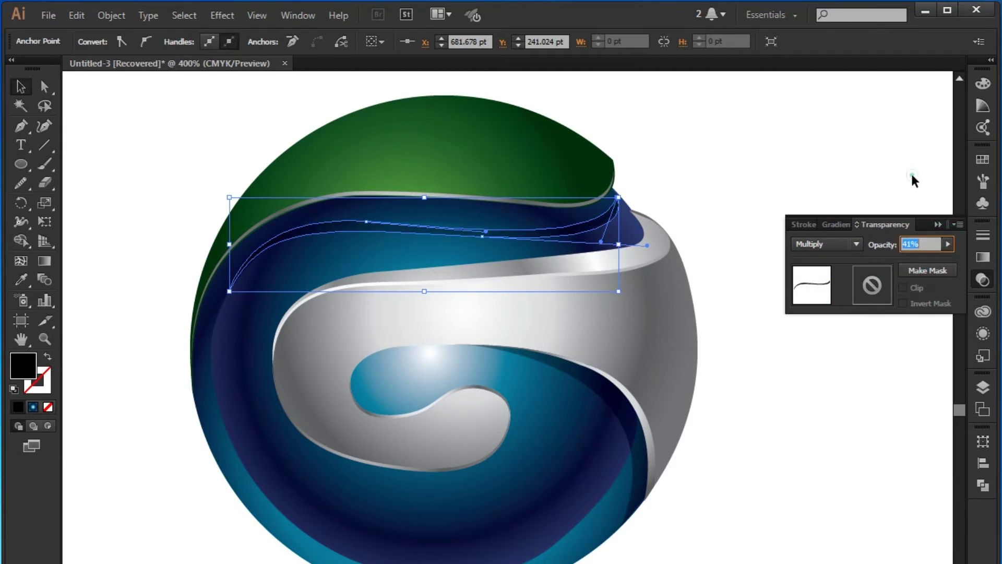
click(959, 78)
Deselect, collapse the Transparency panel and pan to recentre the logo.
click(771, 151)
scroll(711, 203, down, 1)
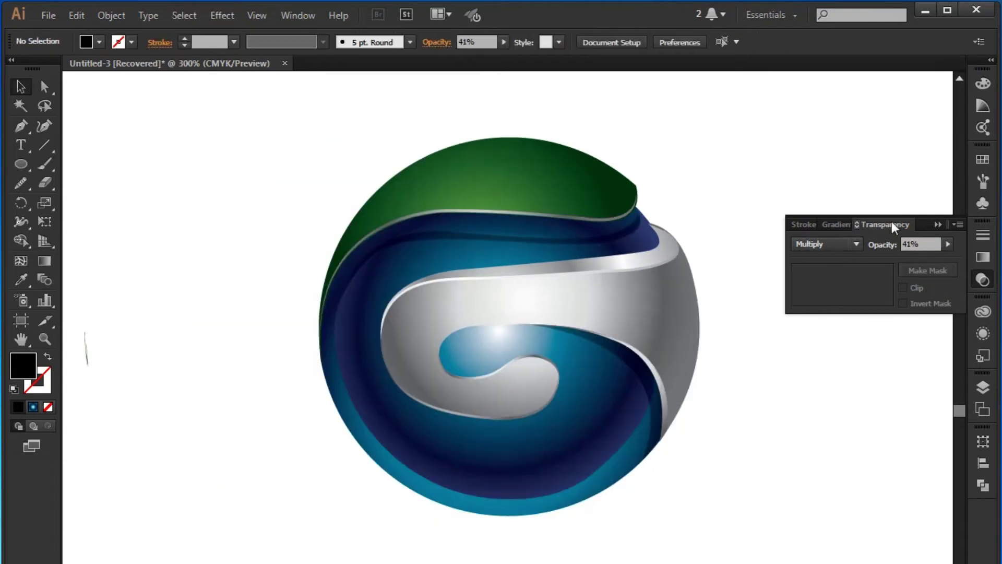
click(938, 224)
scroll(736, 227, down, 1)
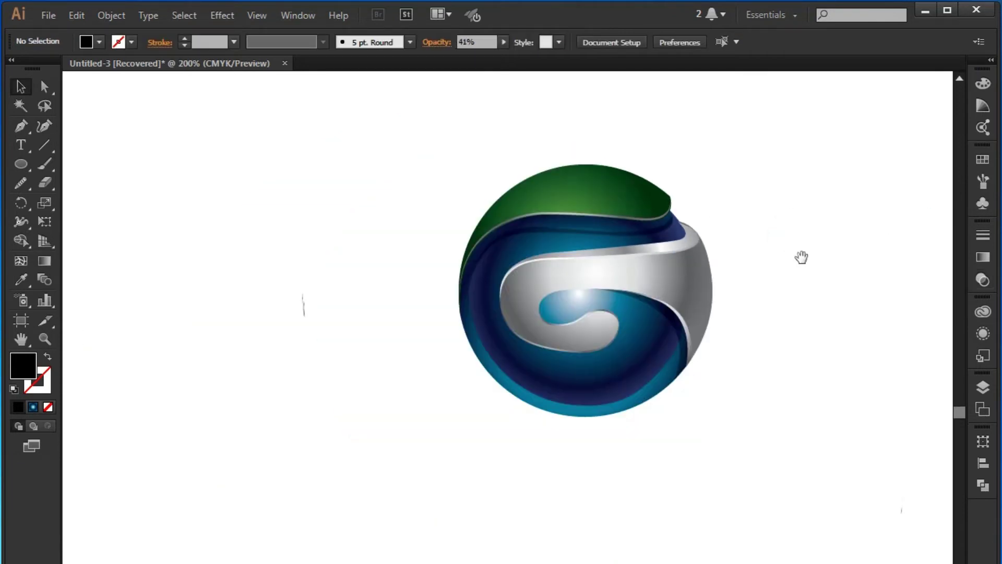
drag(801, 258, 742, 226)
scroll(744, 232, up, 1)
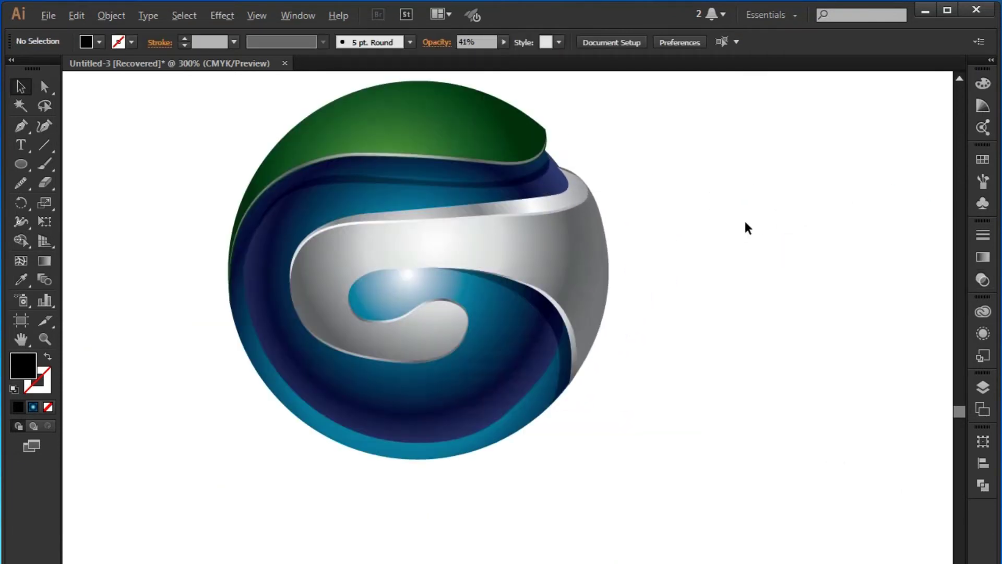
drag(731, 190, 746, 201)
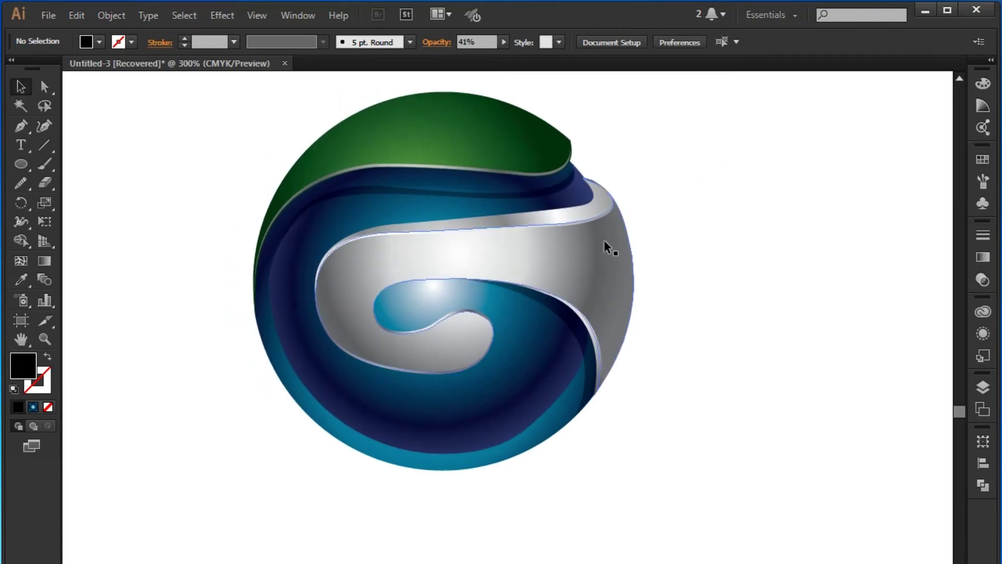
drag(719, 183, 730, 177)
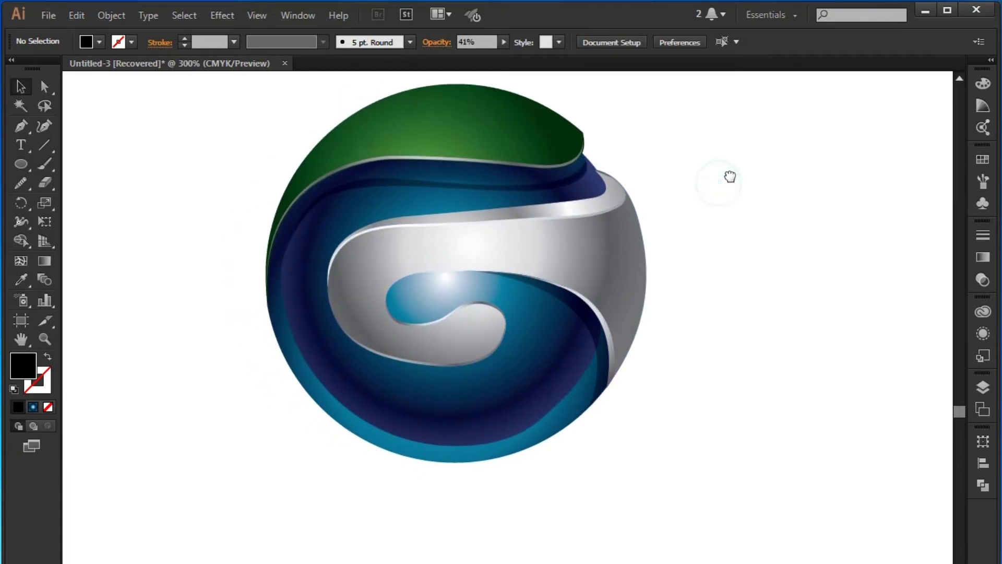
click(731, 153)
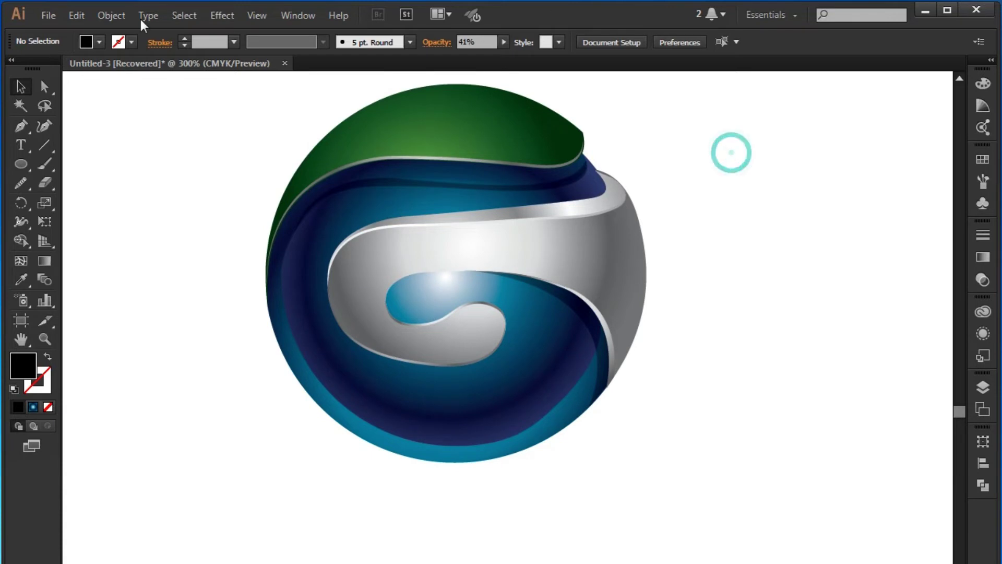
Pen a closed curved shape beneath the silver swirl's inner hook and select it.
click(25, 127)
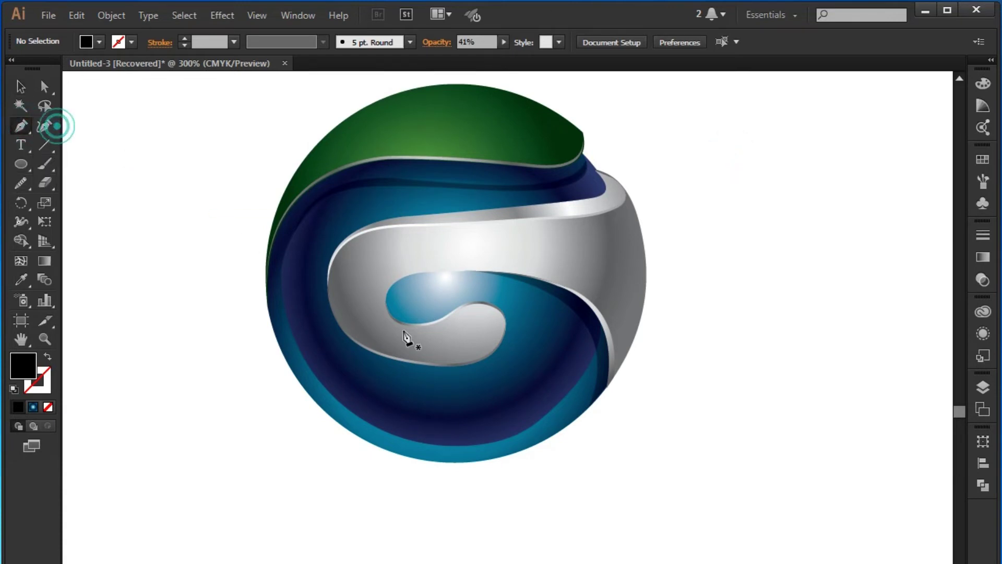
click(507, 330)
click(458, 373)
drag(414, 375, 400, 375)
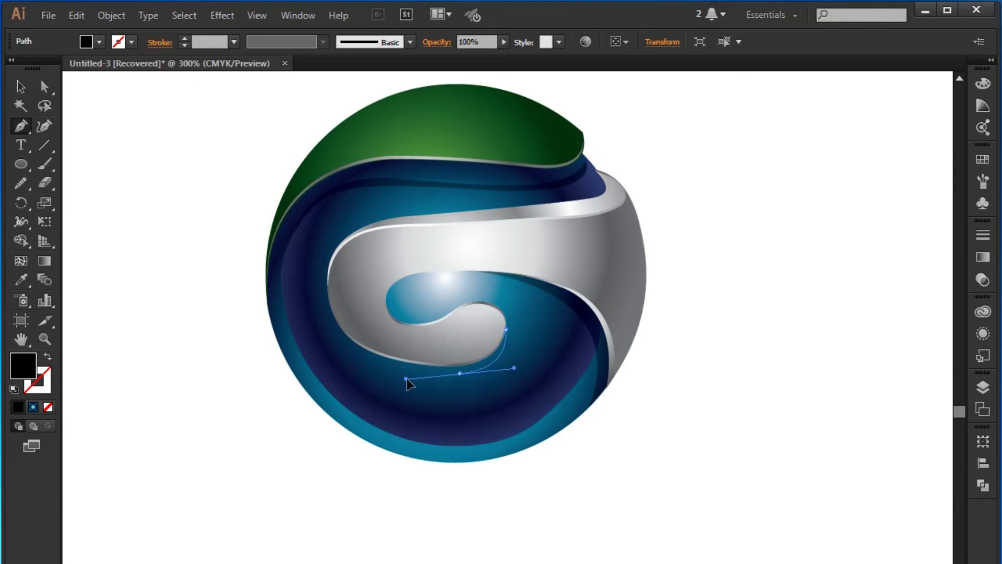
drag(399, 375, 397, 374)
click(371, 351)
click(505, 330)
click(21, 88)
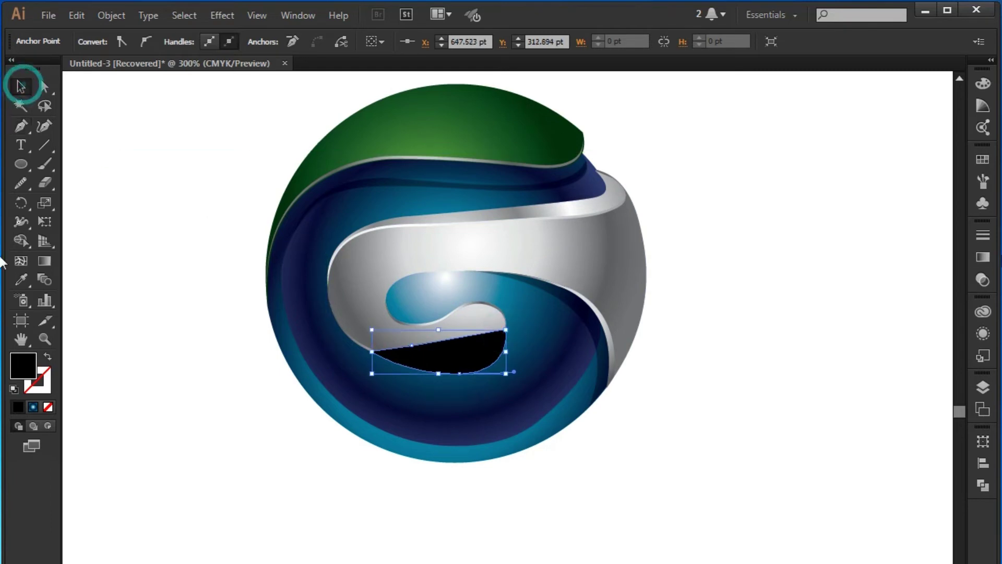
Set the shape under the inner curl to Multiply blending at 59% opacity.
click(983, 257)
click(866, 227)
click(851, 244)
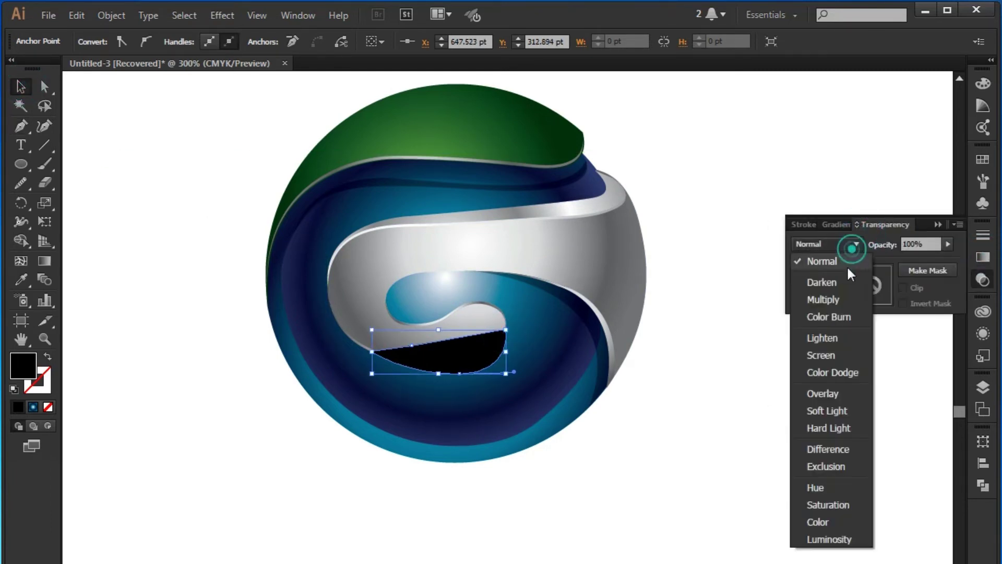
click(839, 297)
drag(933, 258, 917, 258)
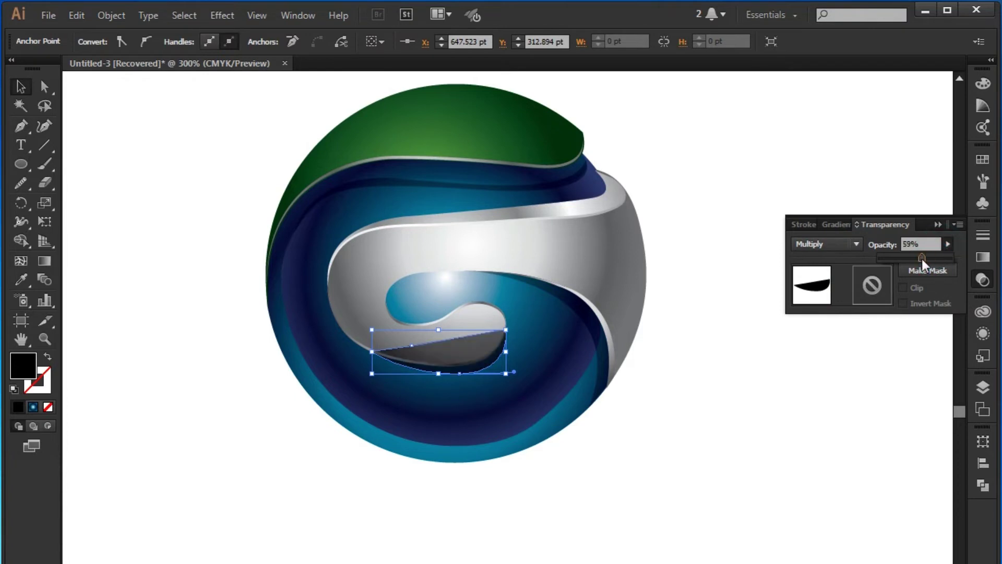
click(938, 224)
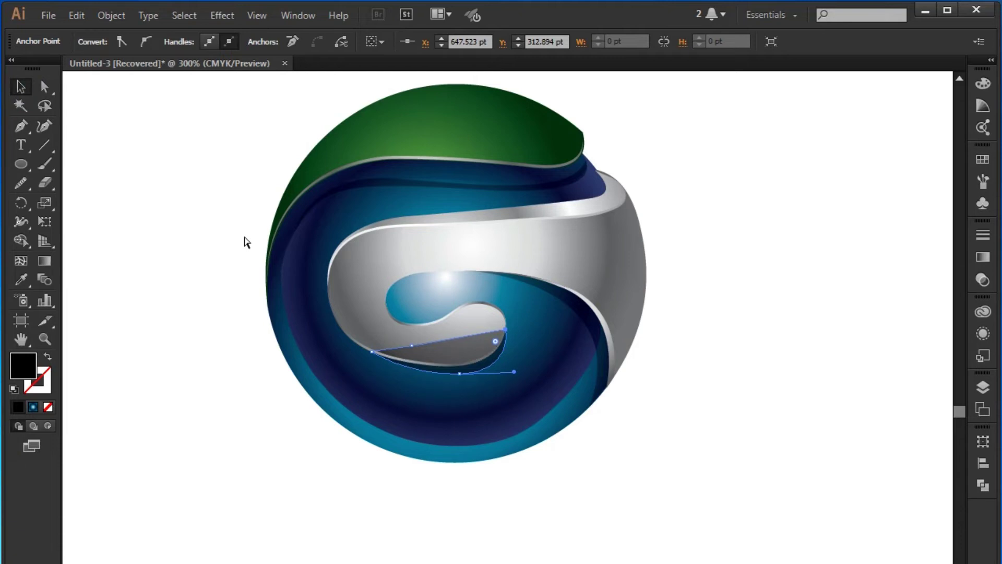
Deselect, recentre the logo and begin drawing an ellipse over the sphere's top.
key(period)
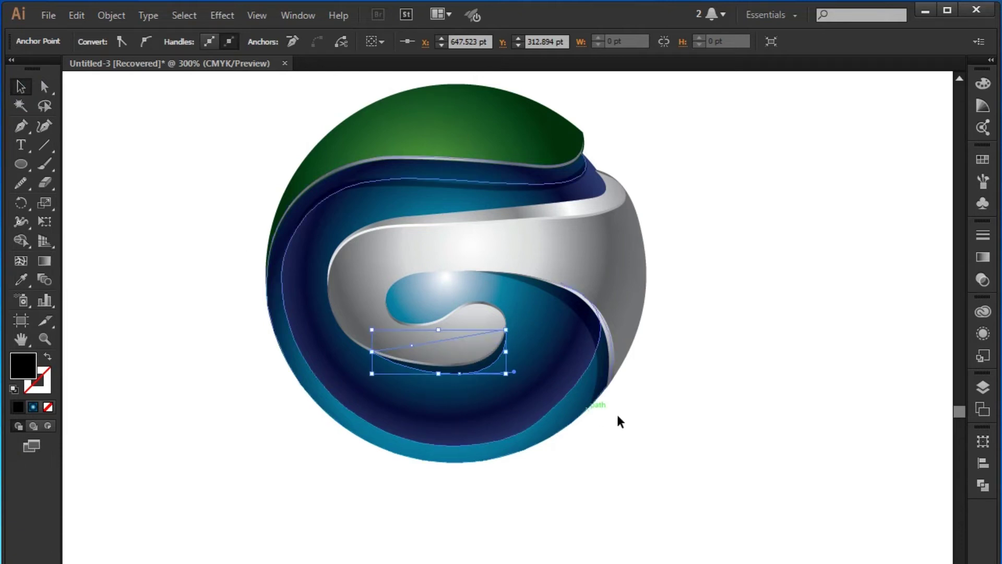
click(727, 424)
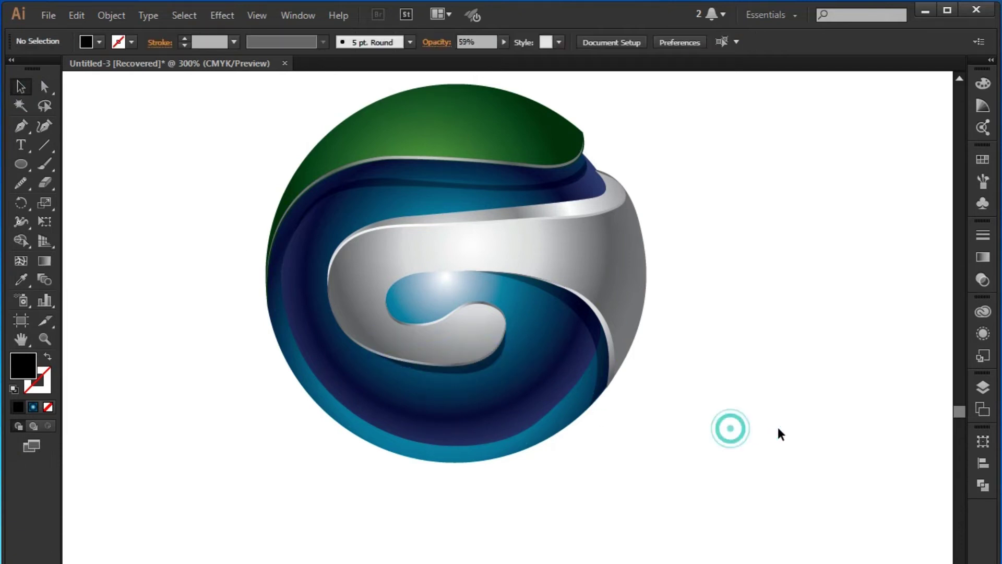
click(489, 362)
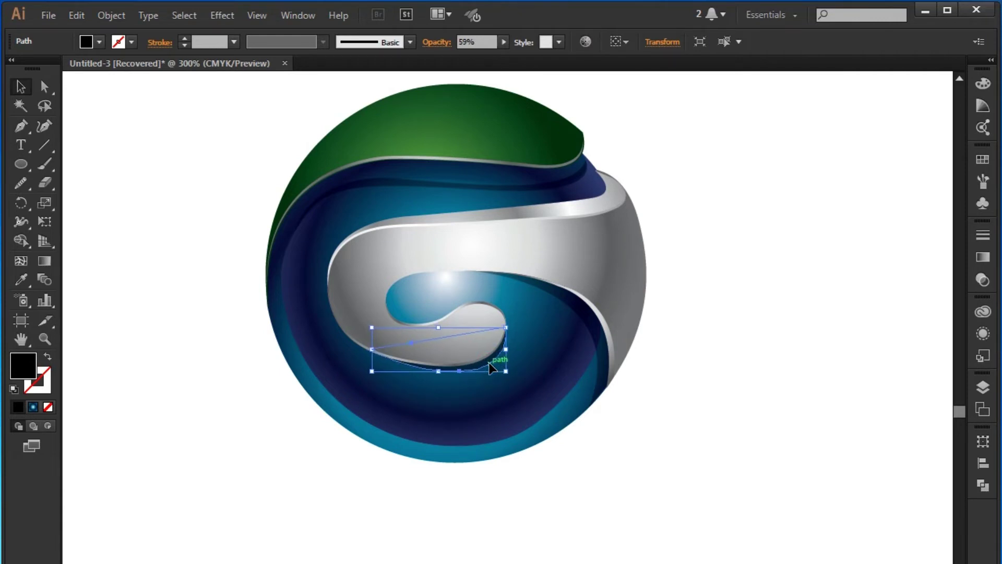
click(762, 530)
scroll(660, 452, down, 2)
mouse_move(647, 418)
mouse_down()
mouse_move(618, 406)
mouse_move(586, 362)
mouse_up()
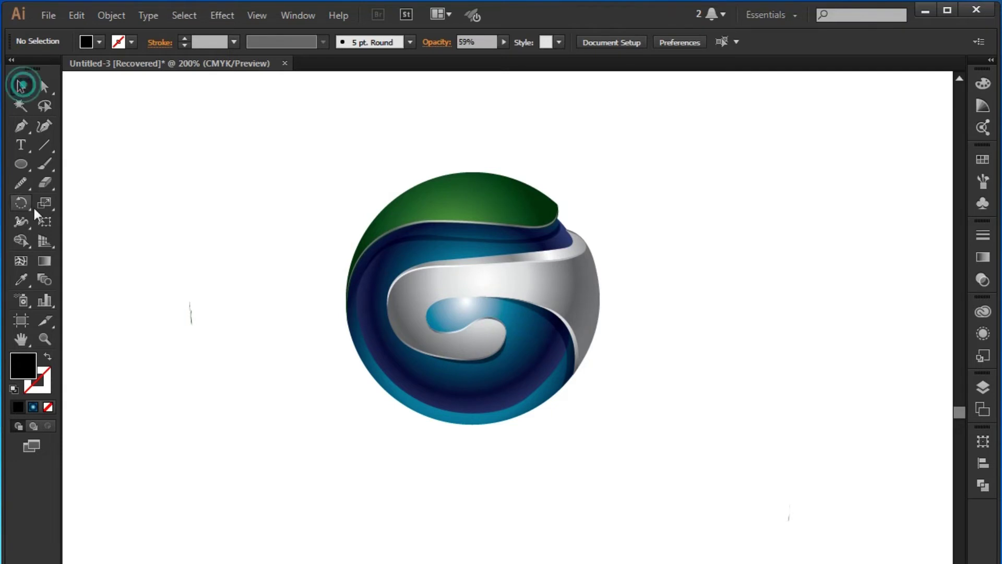
drag(426, 155, 621, 241)
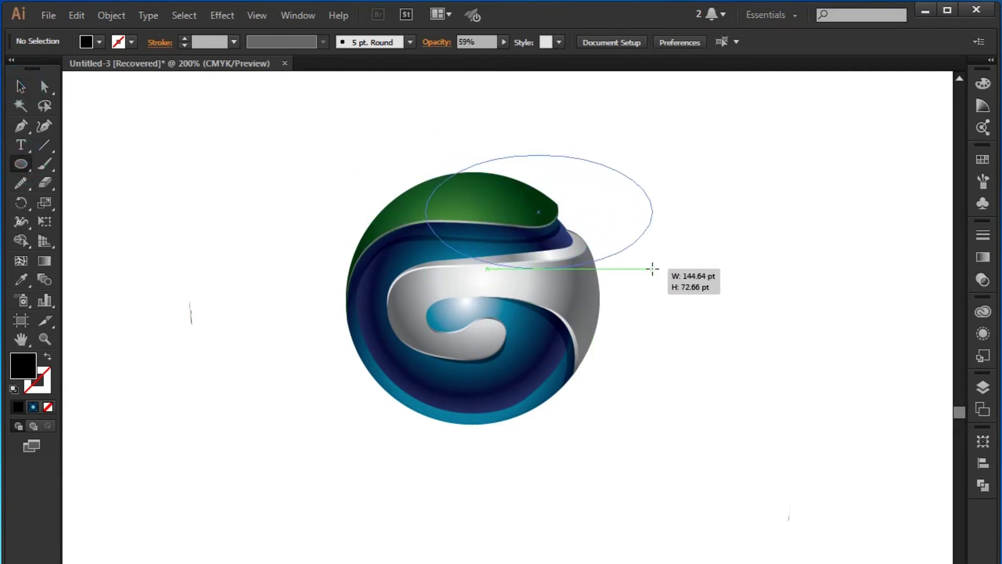
Finish the ellipse, then move it above the sphere and tilt it about 18° clockwise.
drag(620, 240, 652, 268)
click(19, 88)
mouse_move(559, 163)
mouse_down()
mouse_move(524, 129)
mouse_move(547, 139)
mouse_up()
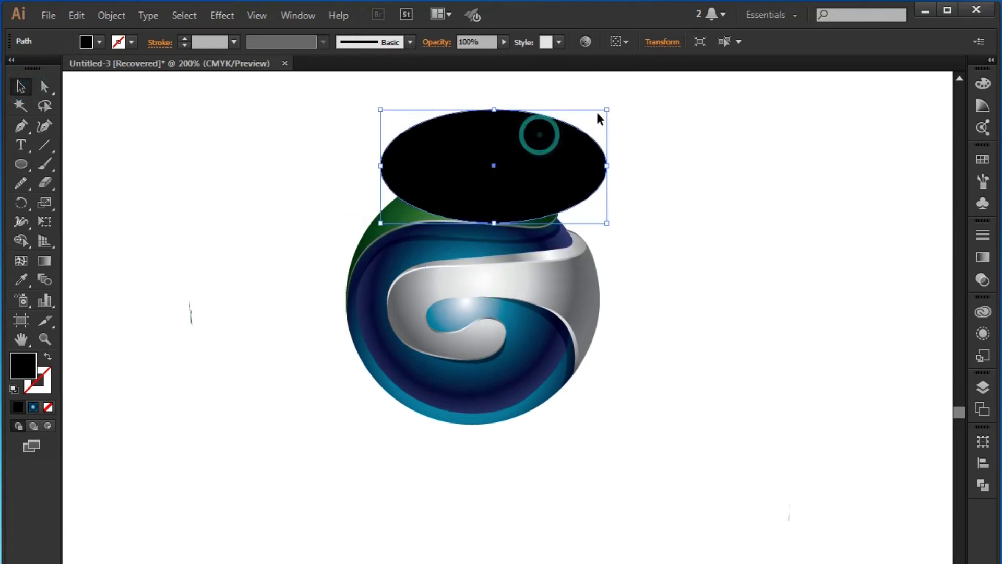
drag(609, 111, 608, 139)
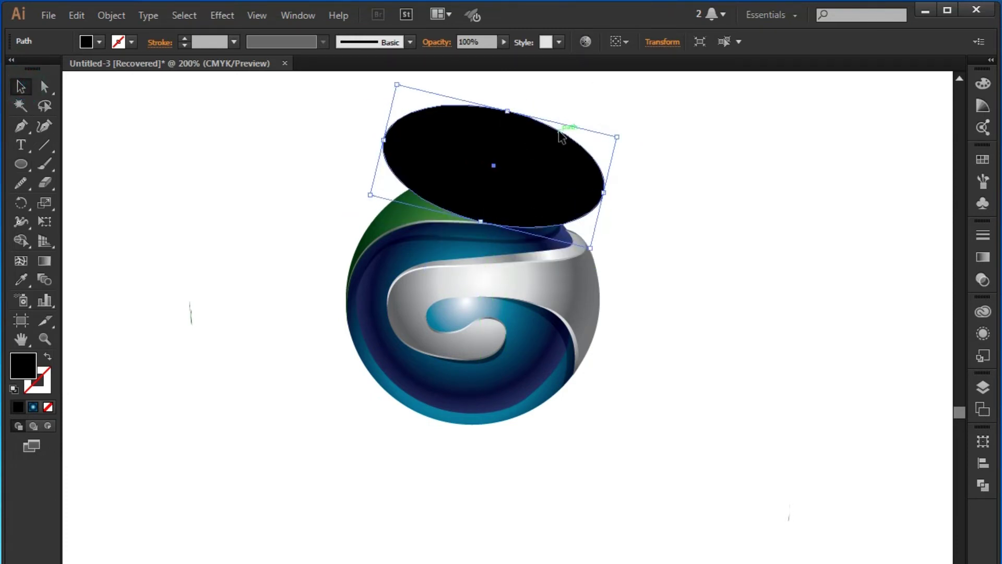
drag(496, 166, 481, 166)
click(711, 193)
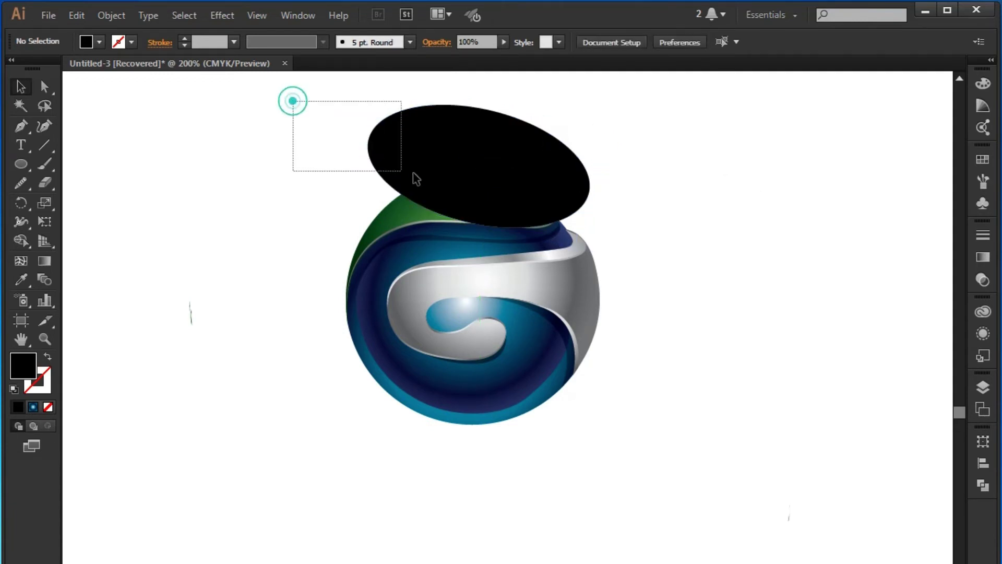
Trim away the ellipse's part outside the sphere with the Shape Builder.
drag(291, 99, 464, 206)
click(23, 244)
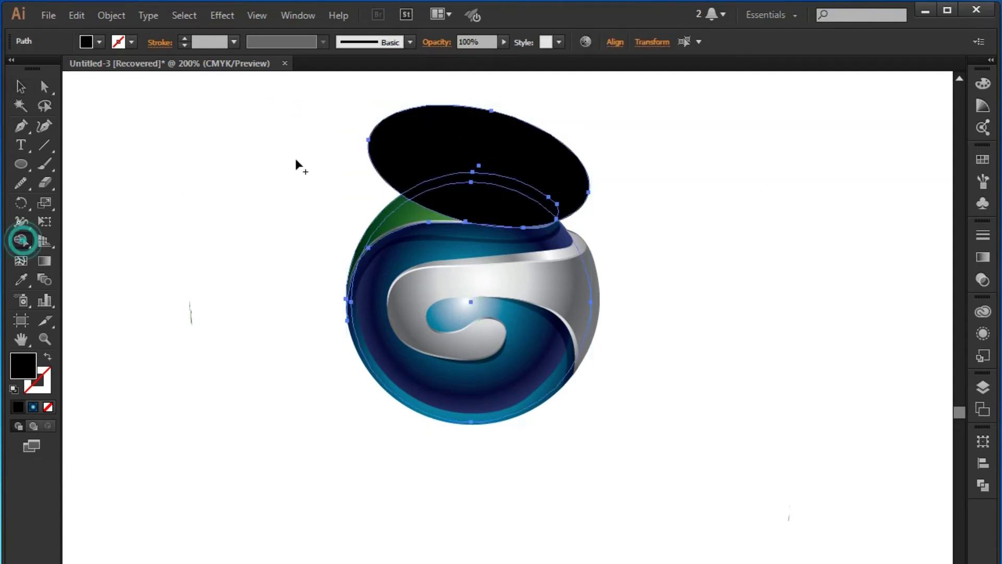
alt+click(365, 156)
click(21, 87)
click(278, 125)
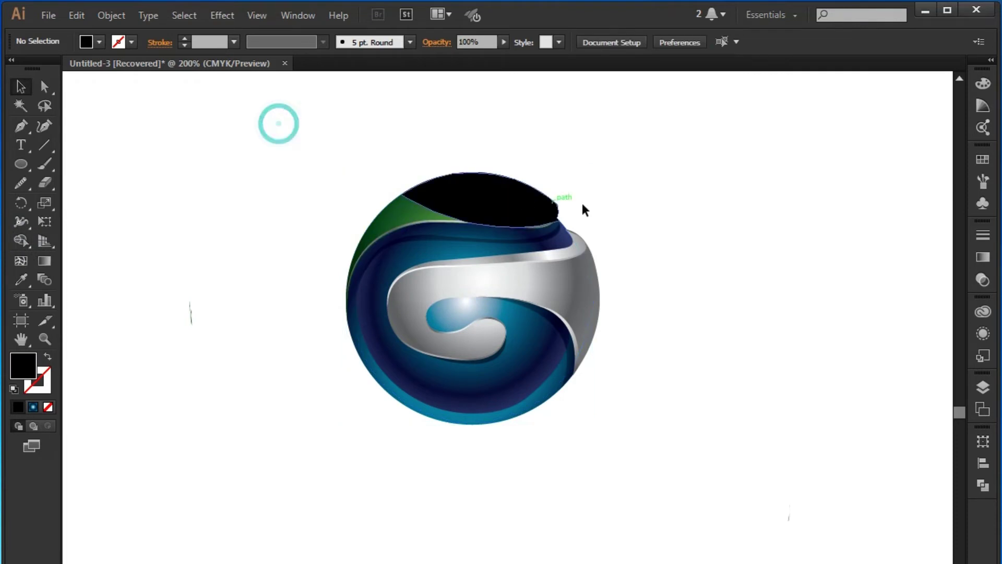
Fill the trimmed cap shape light grey from the Swatches.
click(537, 201)
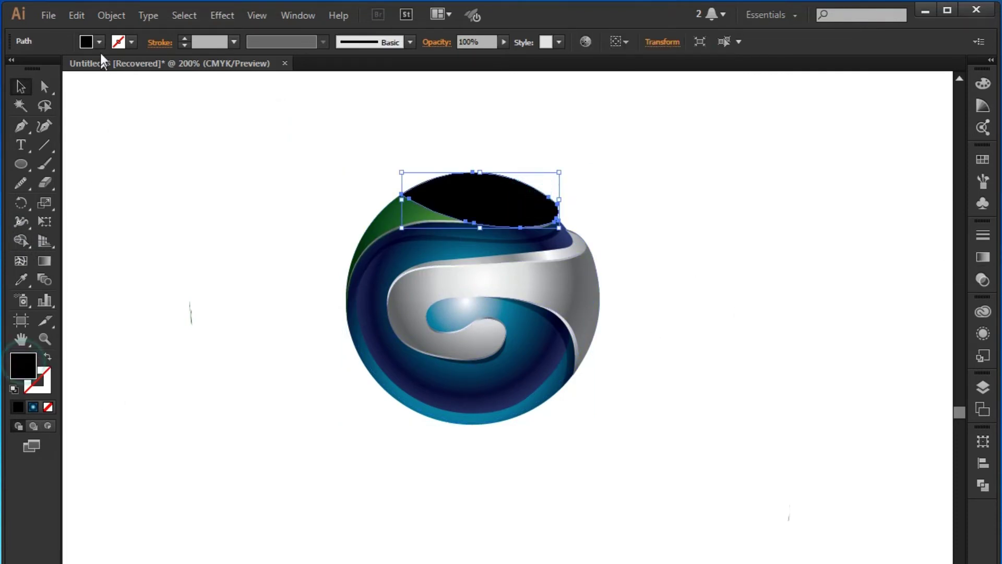
click(87, 41)
click(129, 118)
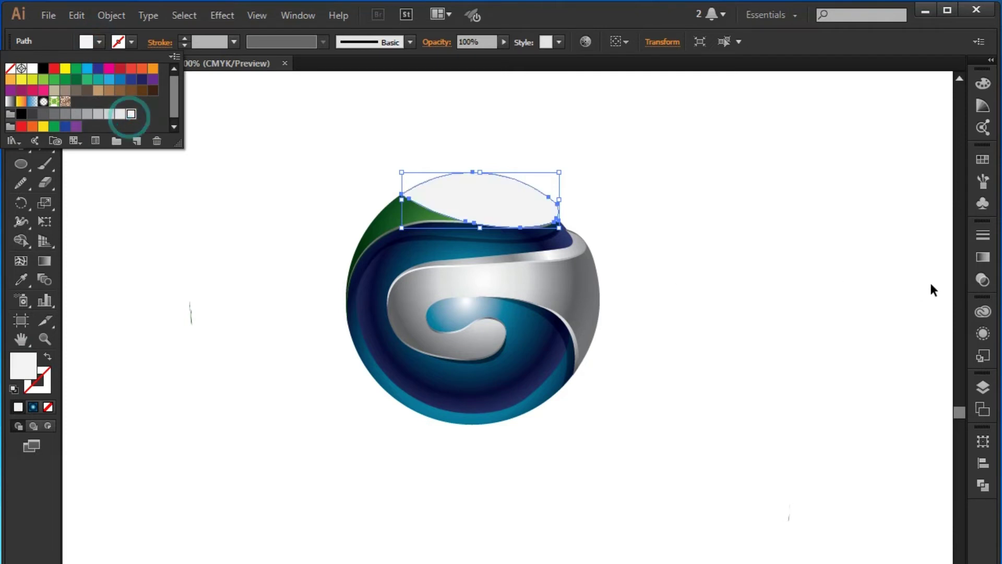
Apply the White, Black gradient preset to the top cap.
click(983, 259)
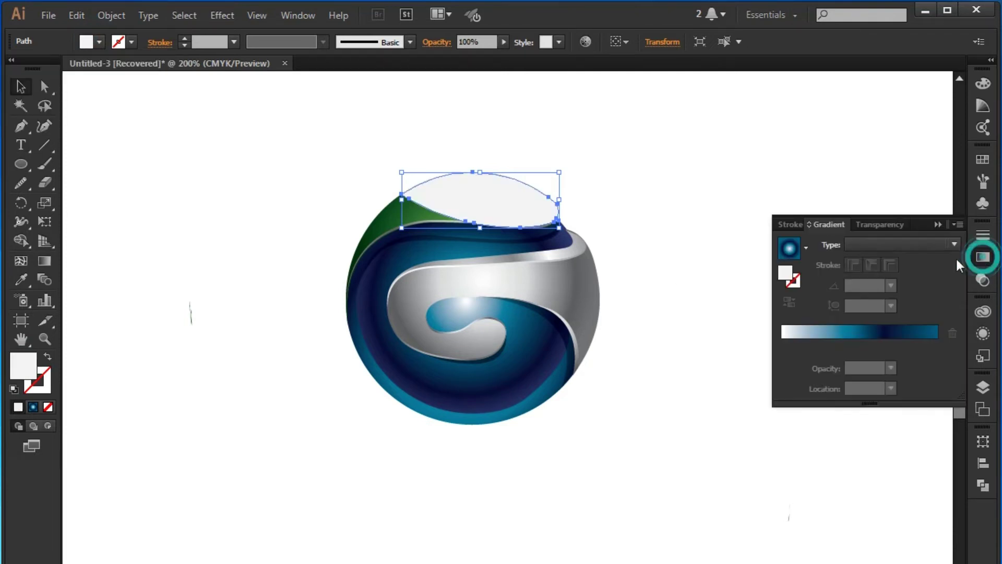
click(798, 248)
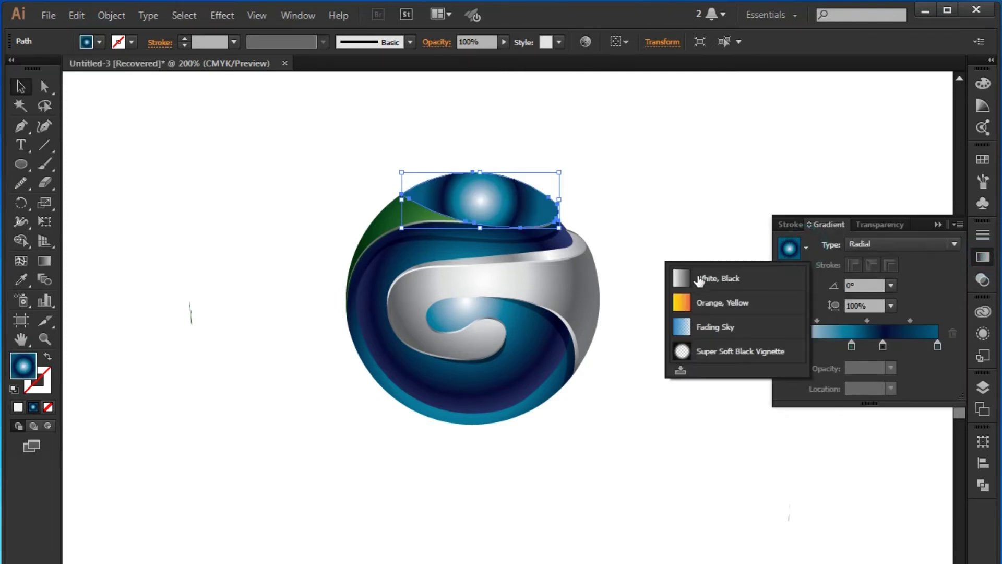
click(703, 278)
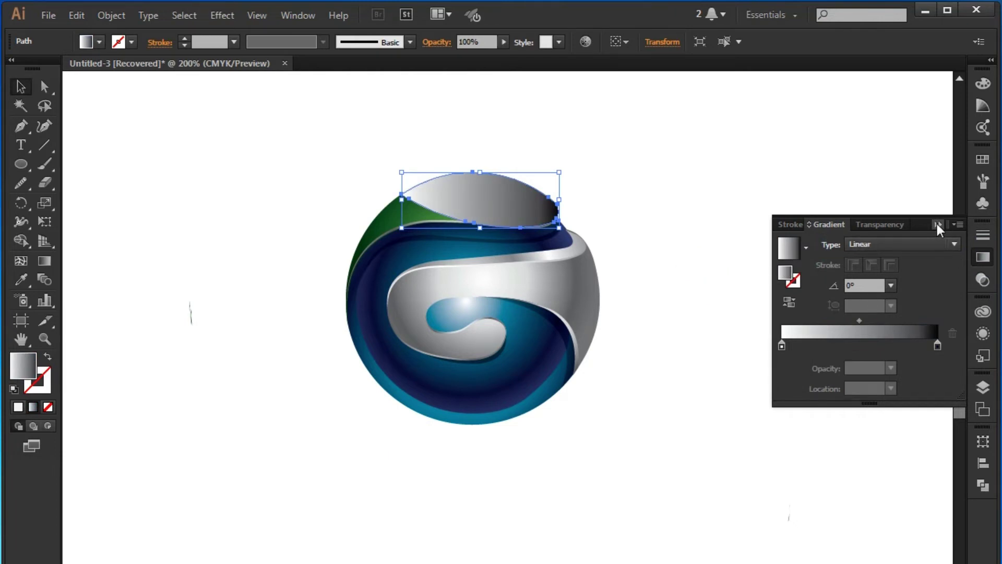
Set the cap to Multiply blending at 92% opacity and deselect it.
click(893, 224)
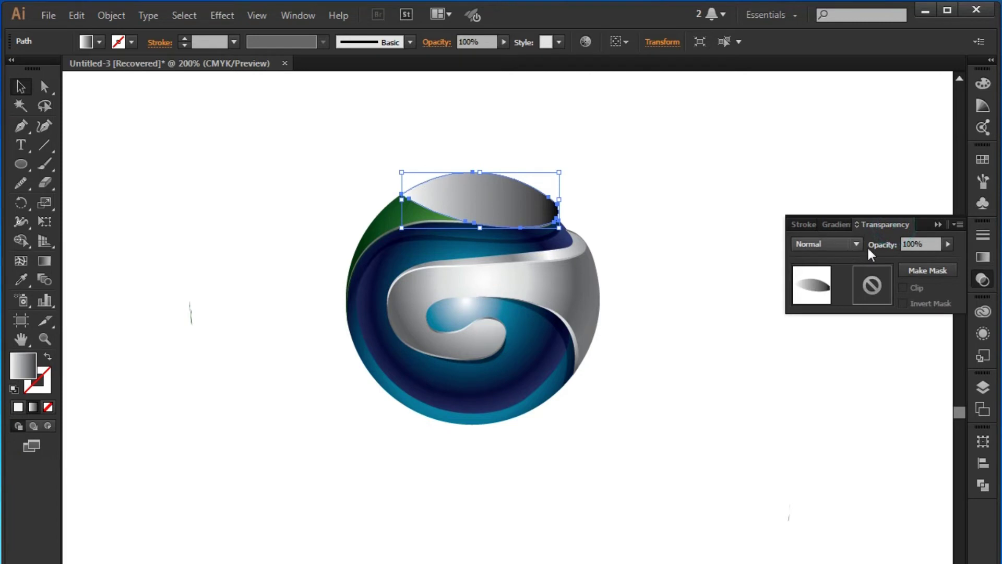
click(948, 244)
drag(940, 257, 901, 259)
click(855, 245)
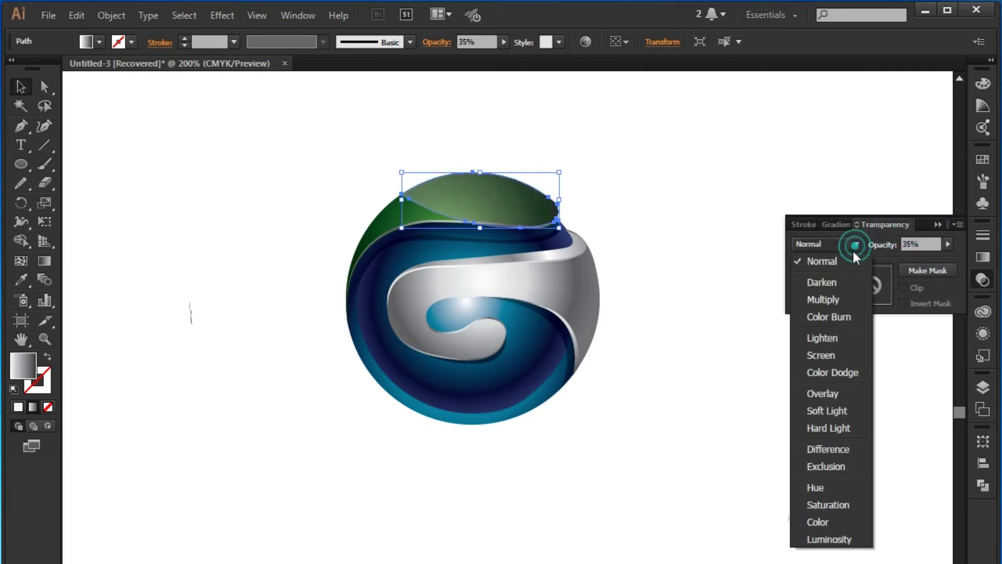
click(840, 299)
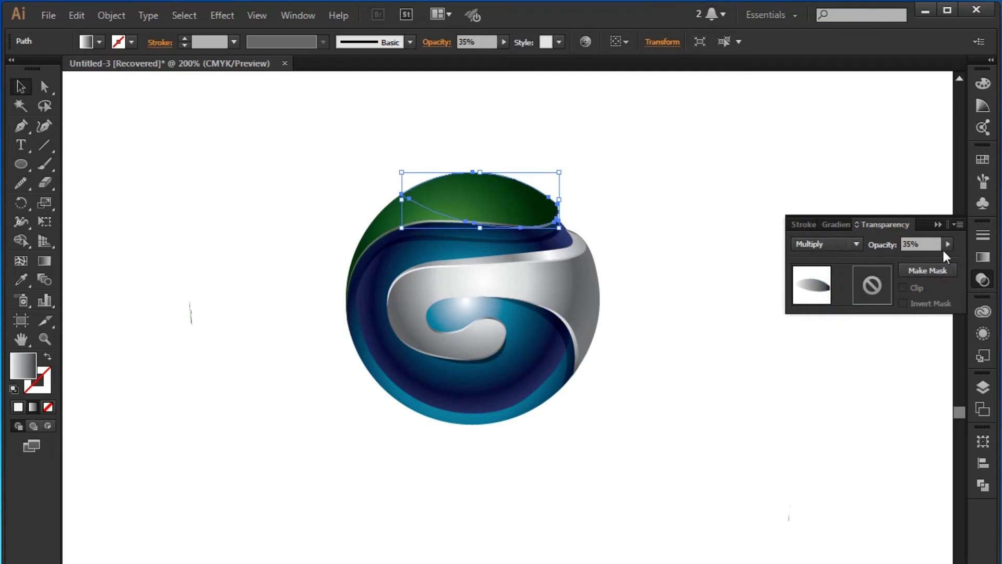
drag(910, 255, 948, 259)
click(940, 225)
click(794, 157)
scroll(759, 255, up, 1)
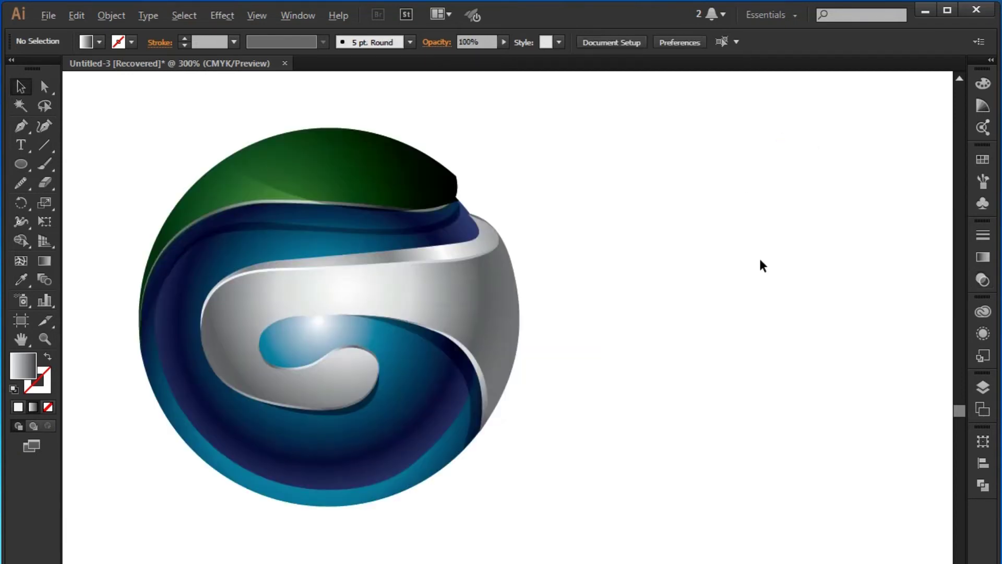
drag(727, 235, 810, 226)
scroll(750, 222, down, 1)
drag(803, 305, 799, 283)
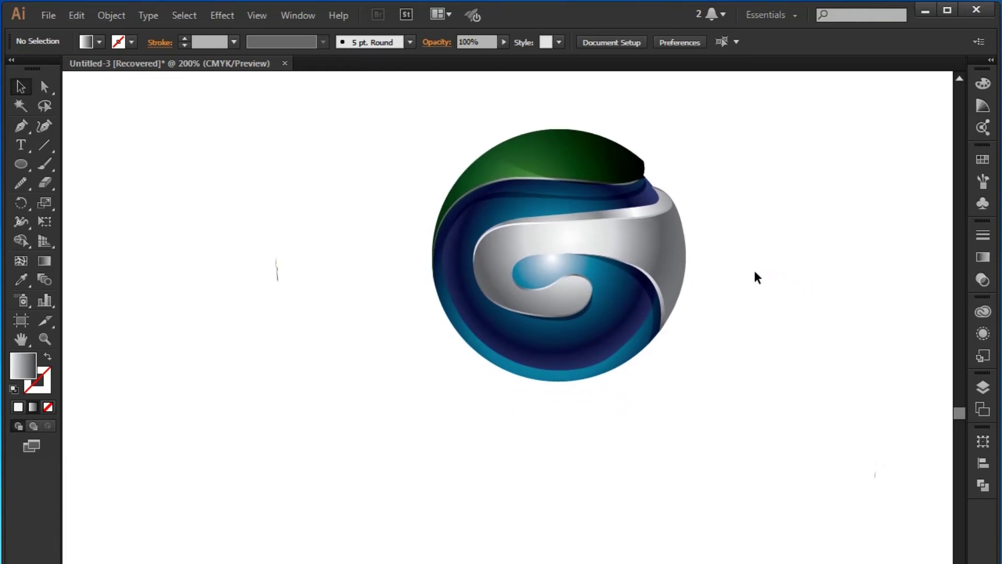
scroll(756, 276, down, 1)
scroll(758, 277, up, 1)
scroll(753, 272, up, 1)
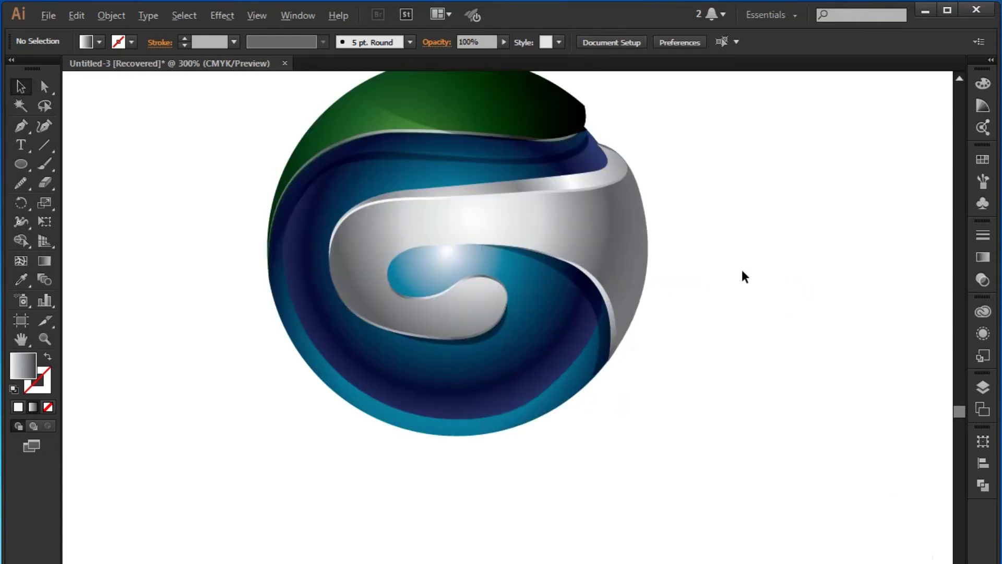
mouse_move(743, 270)
mouse_down()
mouse_move(752, 272)
mouse_move(753, 247)
mouse_up()
scroll(749, 264, down, 1)
scroll(745, 251, down, 1)
scroll(735, 259, up, 3)
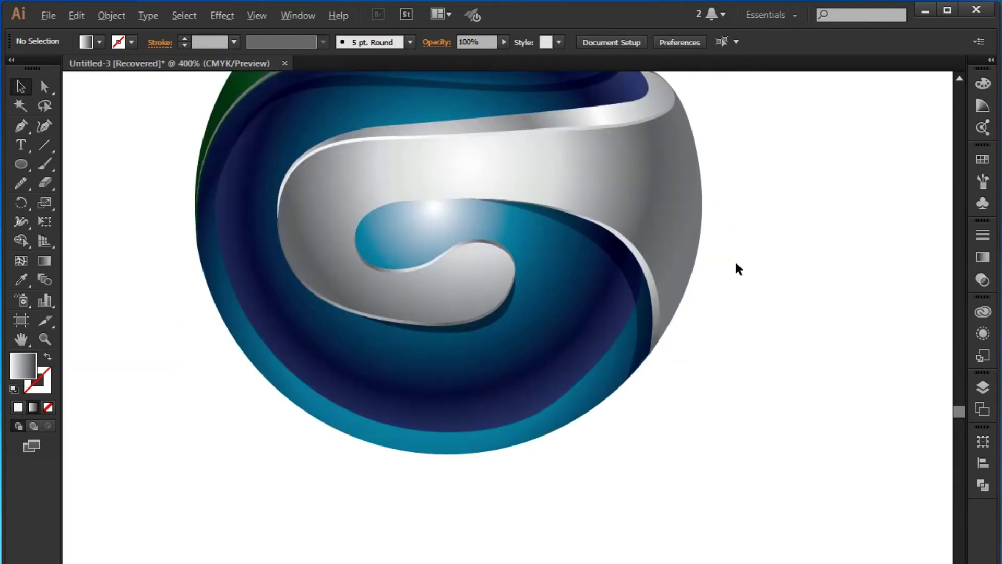
mouse_move(733, 263)
mouse_down()
mouse_move(783, 292)
mouse_move(794, 277)
mouse_up()
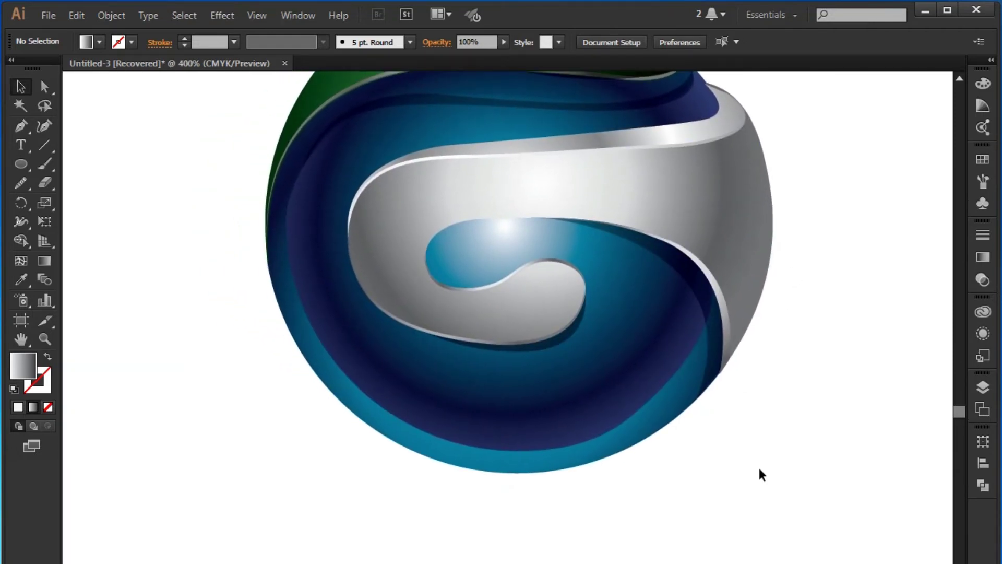
mouse_move(422, 453)
mouse_down()
mouse_move(398, 489)
mouse_move(376, 224)
mouse_up()
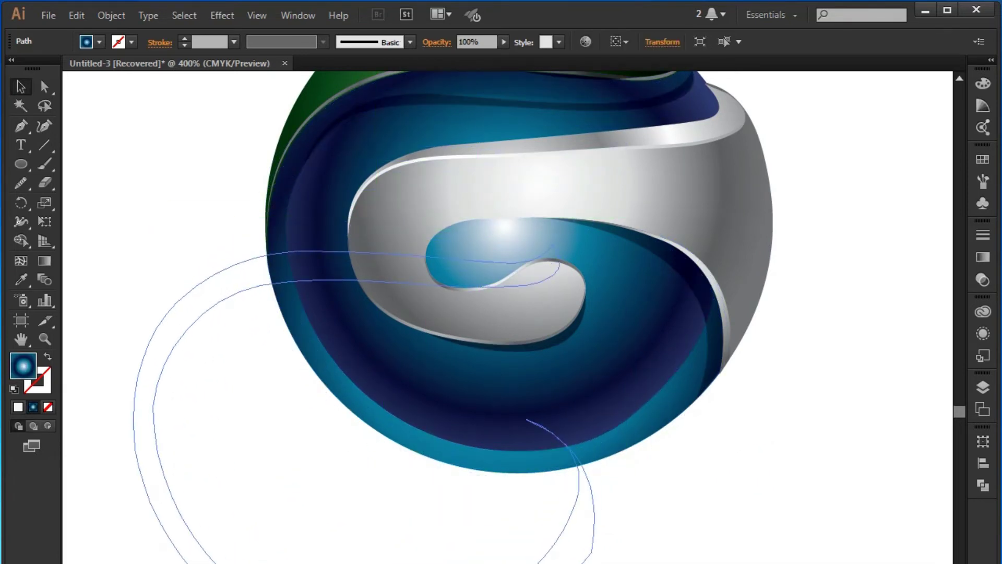
Move the ribbon shape to the sphere's lower left and nudge it into place.
scroll(618, 419, down, 3)
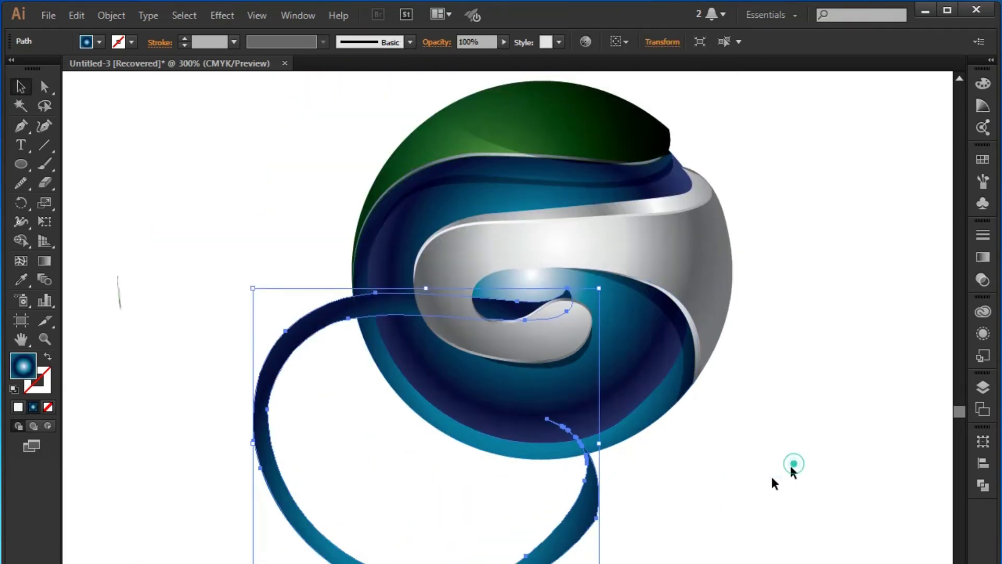
click(783, 470)
drag(749, 442, 779, 346)
mouse_move(504, 438)
mouse_down()
mouse_move(292, 458)
mouse_move(267, 476)
mouse_up()
scroll(308, 461, up, 1)
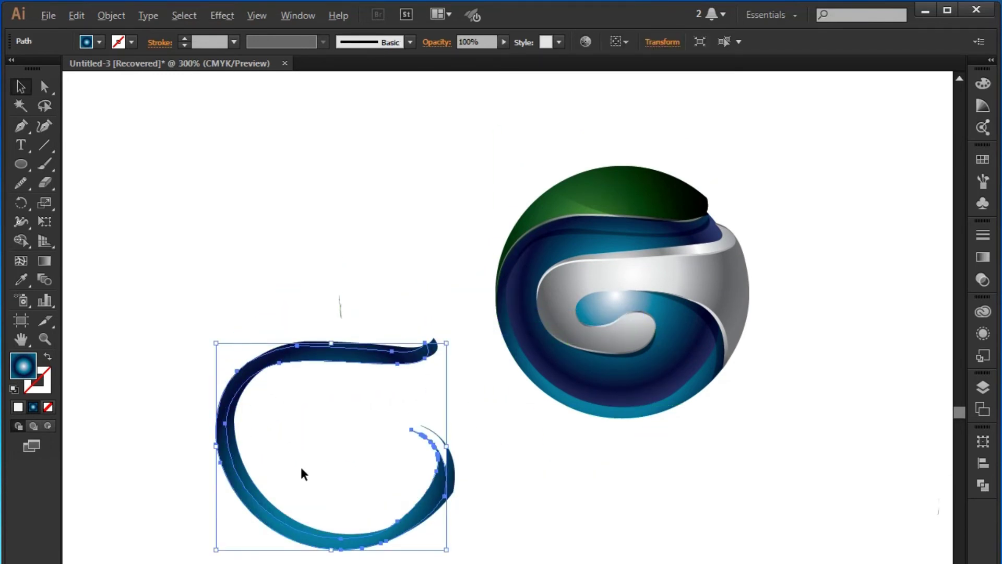
scroll(299, 465, up, 2)
drag(249, 515, 259, 511)
click(330, 474)
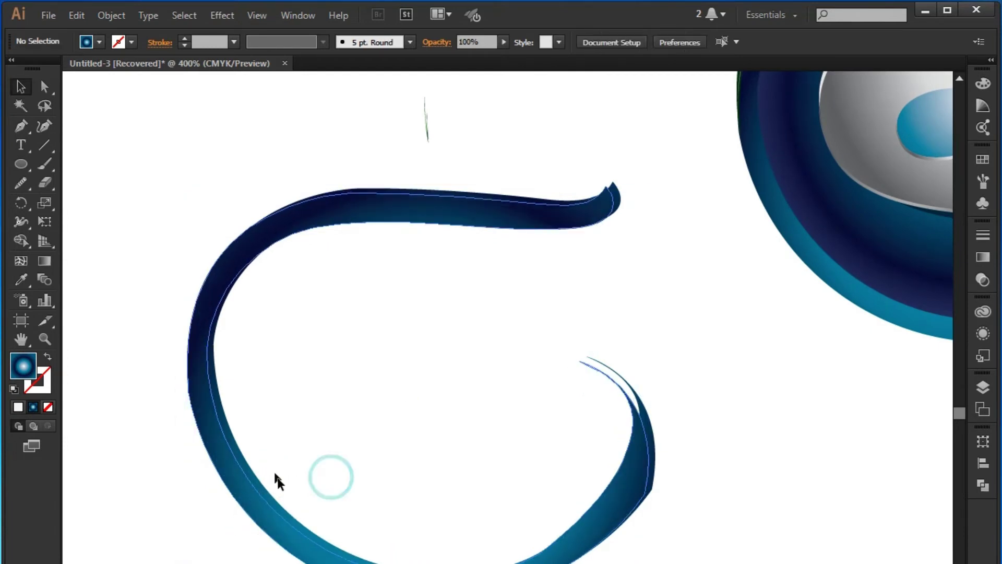
Narrow the ribbon into thin tapered strokes at three points with the Width tool.
click(355, 444)
click(21, 240)
drag(245, 528, 260, 514)
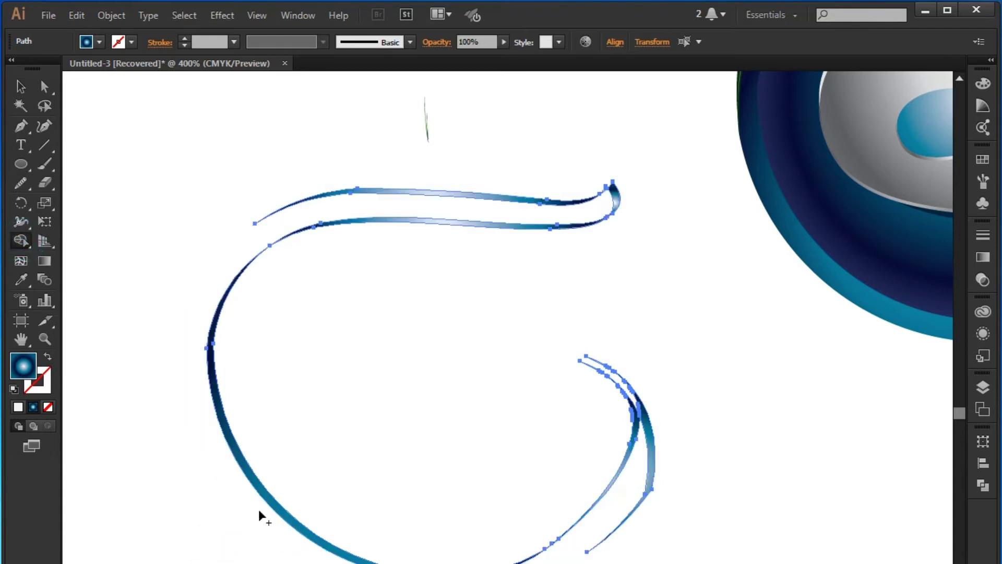
drag(422, 209, 407, 202)
drag(669, 463, 665, 456)
Drag the curved ribbon piece onto the sphere's lower edge.
click(21, 86)
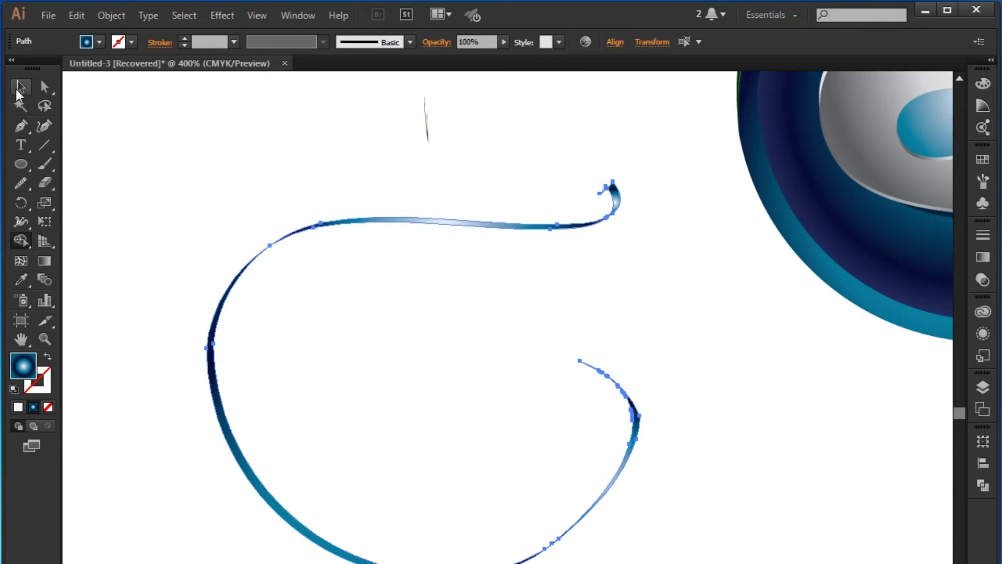
click(402, 152)
drag(465, 334, 465, 297)
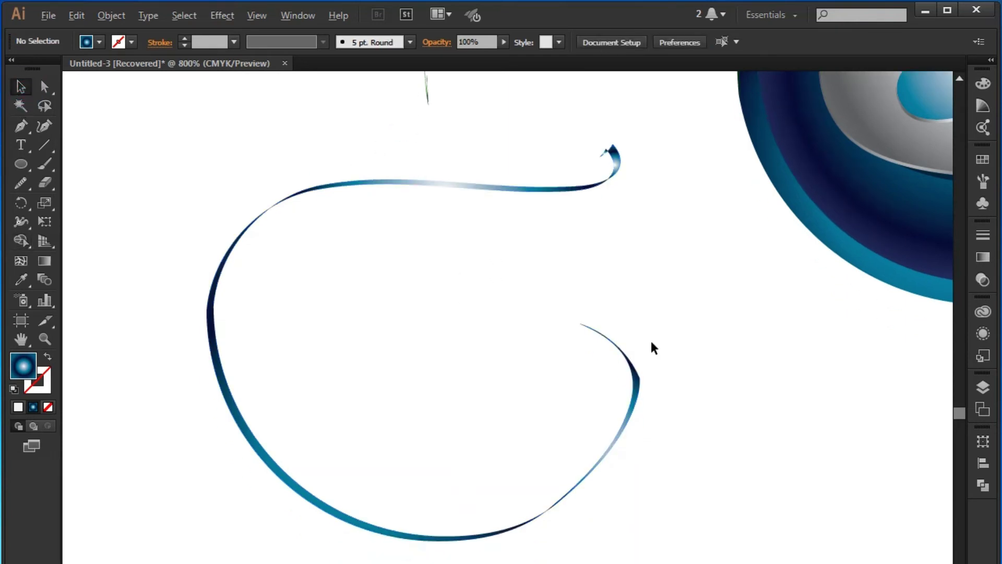
scroll(650, 338, up, 2)
drag(678, 344, 560, 290)
scroll(559, 289, down, 4)
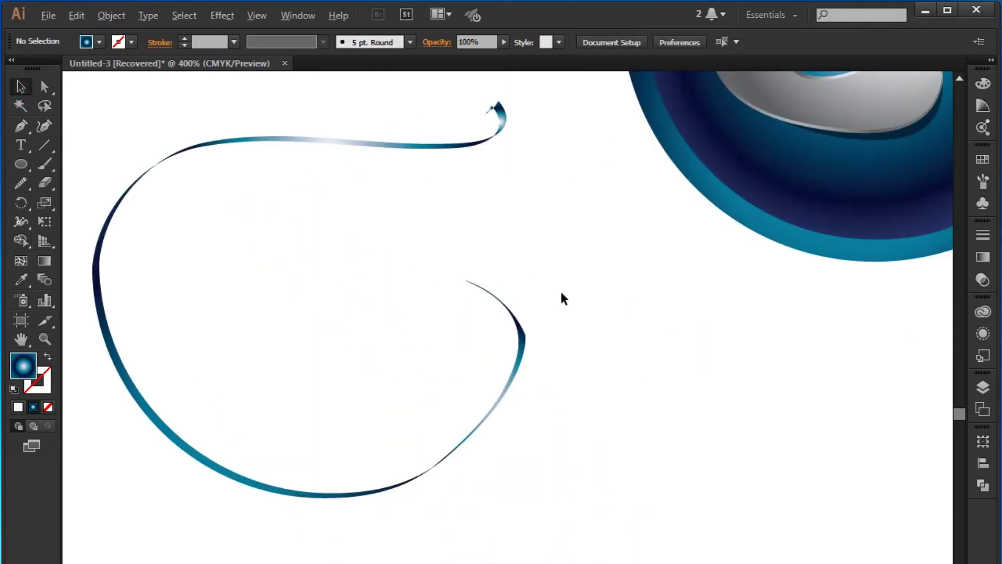
scroll(548, 369, up, 4)
drag(396, 425, 721, 410)
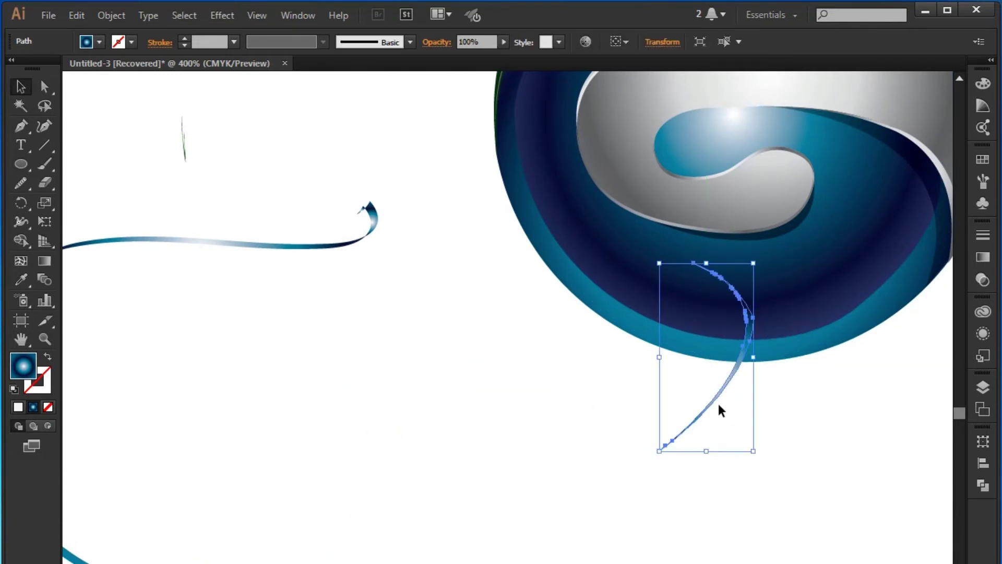
Delete the misplaced curve, move the ribbon curve onto the sphere, and remove the stray blue path.
key(Delete)
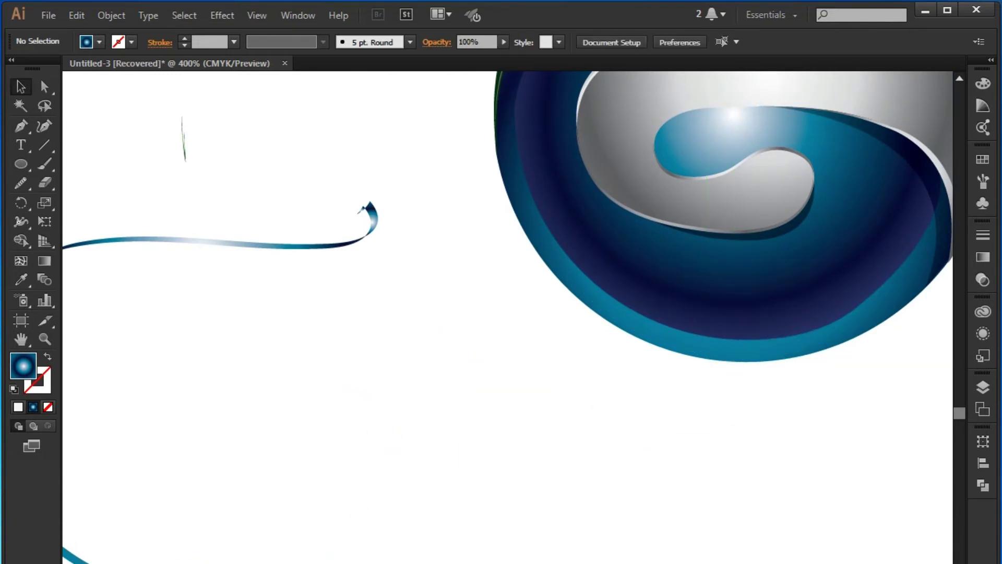
drag(76, 555, 751, 462)
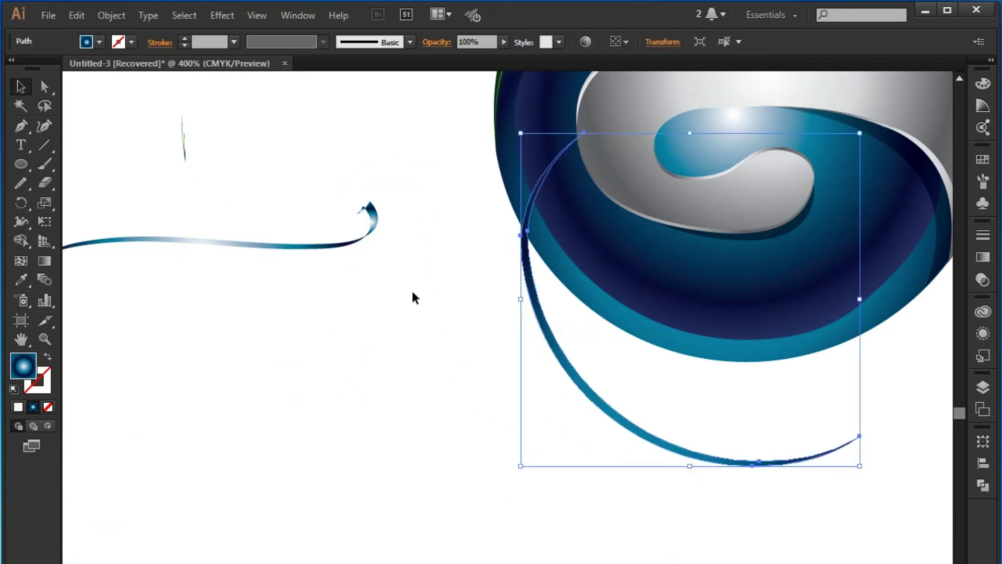
click(345, 247)
click(377, 221)
key(Delete)
key(ctrl+z)
key(Delete)
Select the blue arc beside the sphere and reposition its gradient origin.
mouse_move(487, 249)
mouse_down()
mouse_move(273, 430)
mouse_move(230, 418)
mouse_up()
click(336, 502)
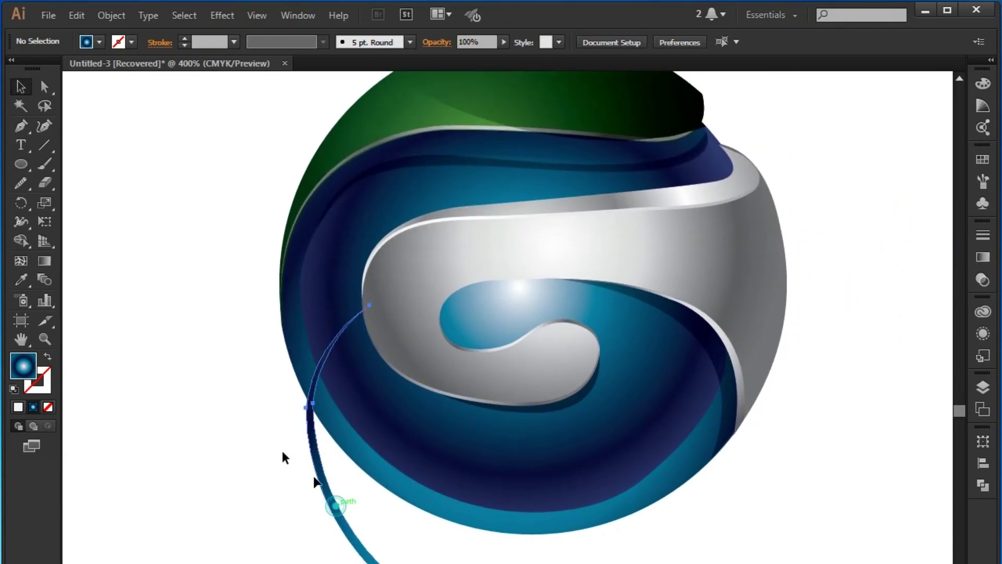
click(44, 260)
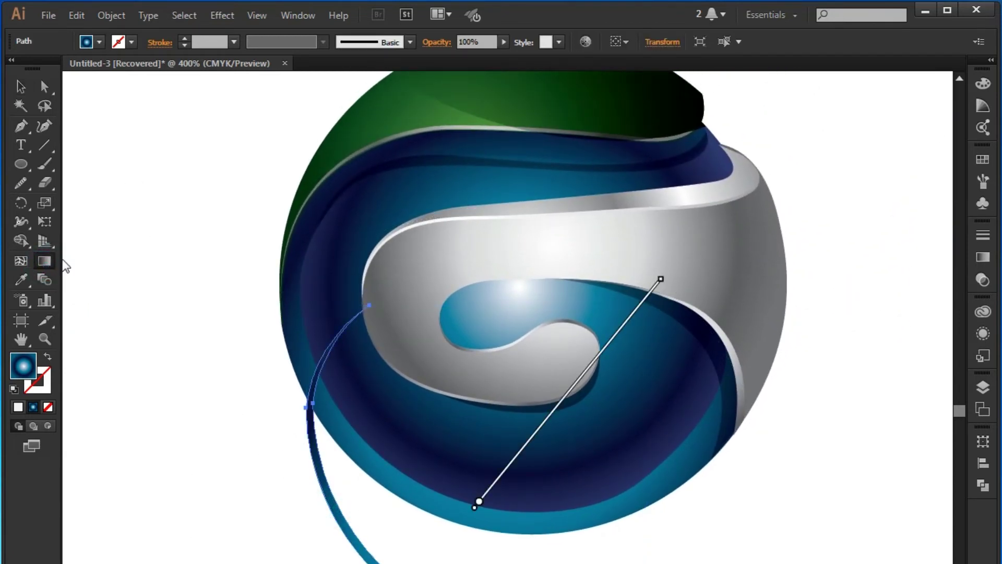
click(43, 262)
click(686, 208)
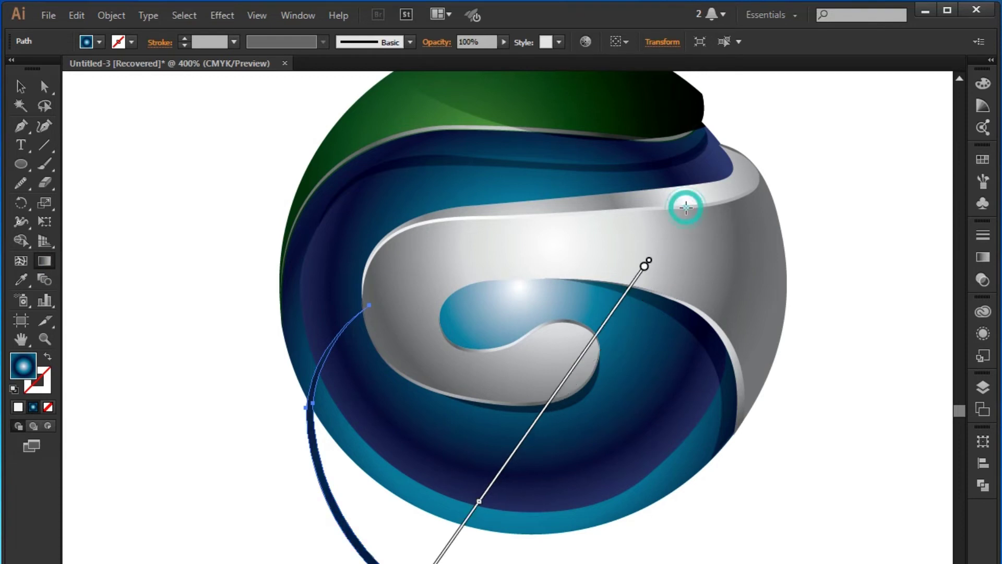
click(21, 86)
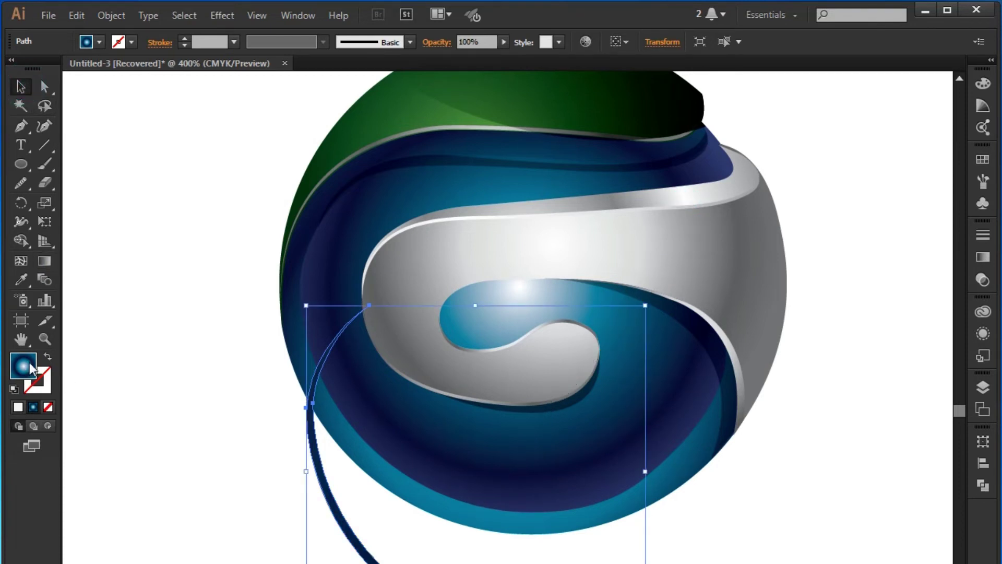
click(175, 359)
key(ctrl+z)
Eyedrop the silver swirl's gradient onto the arc and move it toward the sphere's left edge.
click(21, 281)
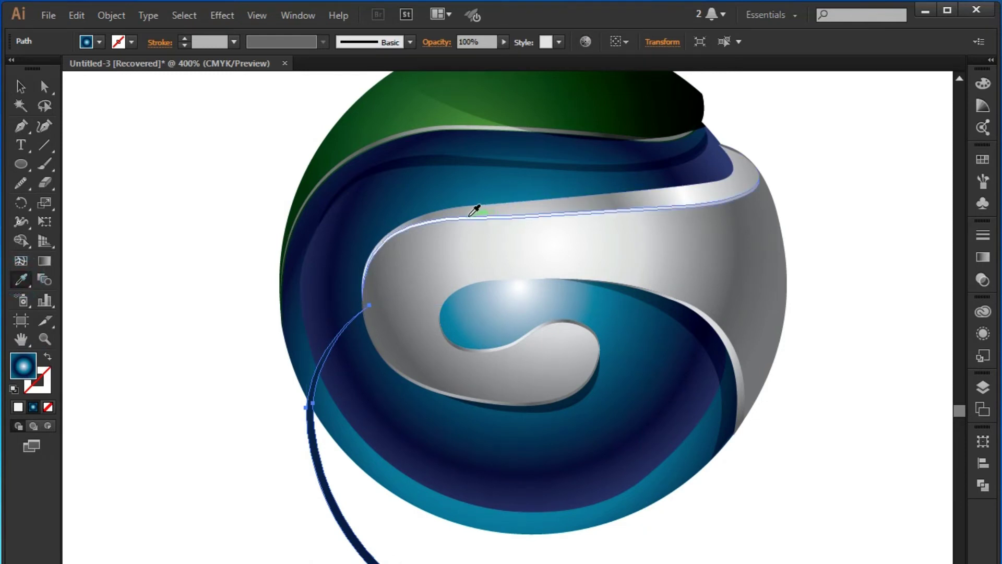
click(469, 214)
click(21, 86)
click(128, 280)
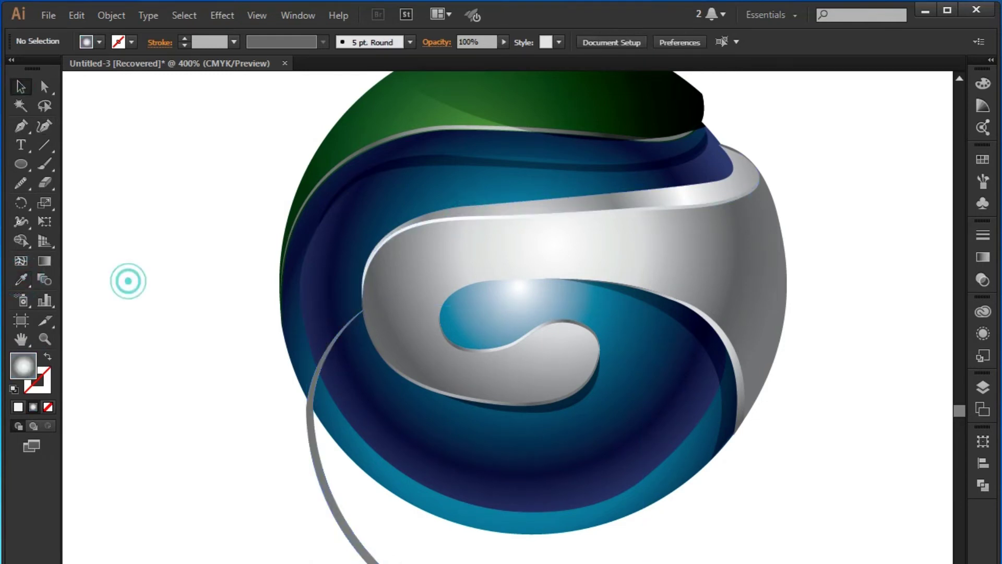
drag(372, 554, 413, 473)
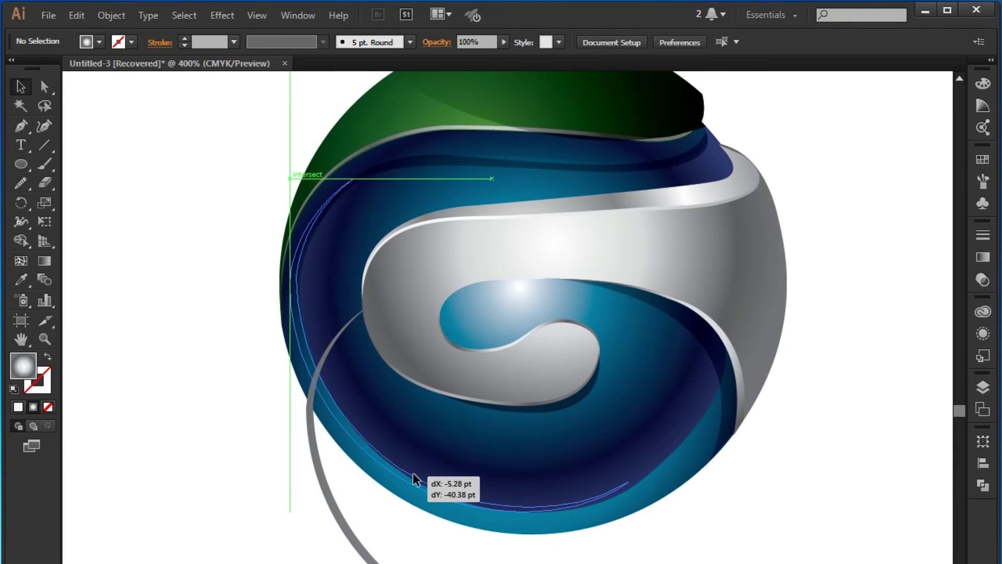
Nudge the grey arc down twice and right once to fit the sphere's left rim.
key(Down)
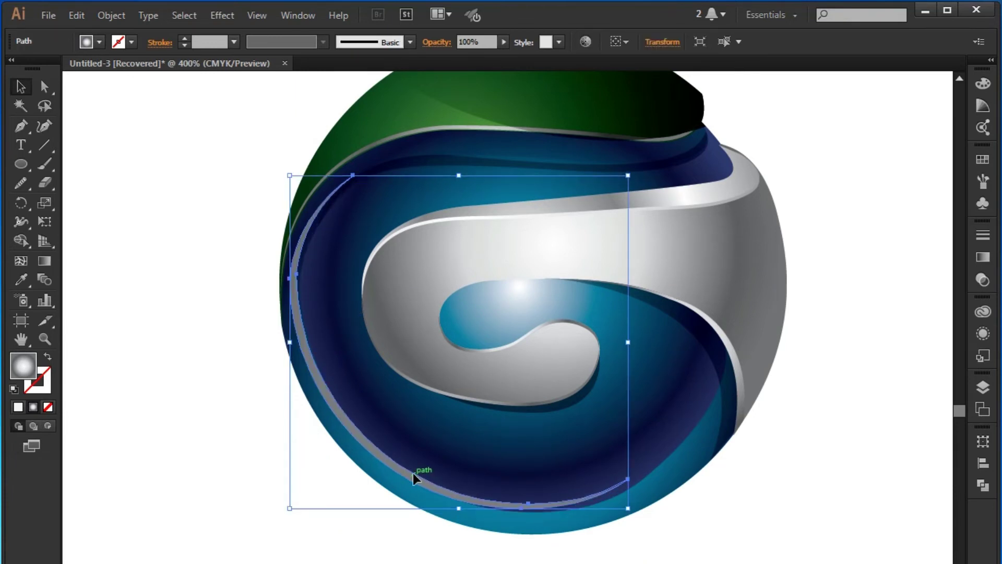
key(Down)
key(Right)
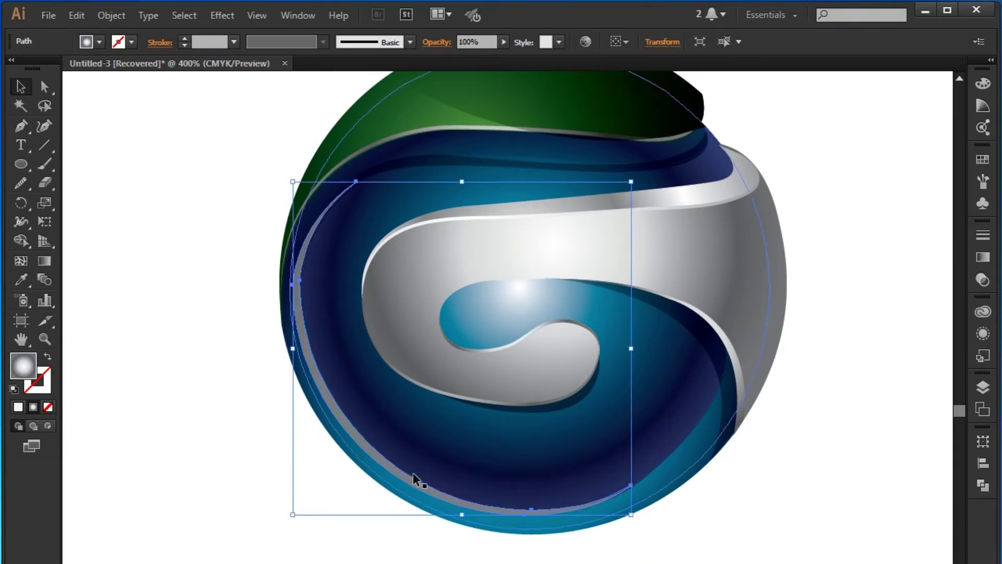
click(344, 491)
scroll(344, 491, down, 1)
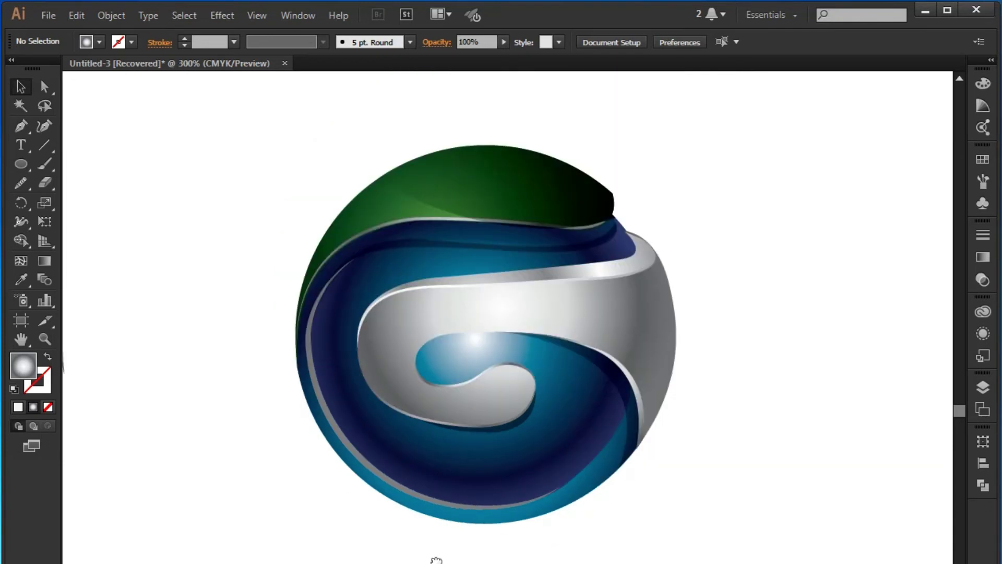
drag(436, 560, 405, 544)
Redraw the arc's gradient repeatedly, settling on a long diagonal across it.
click(360, 463)
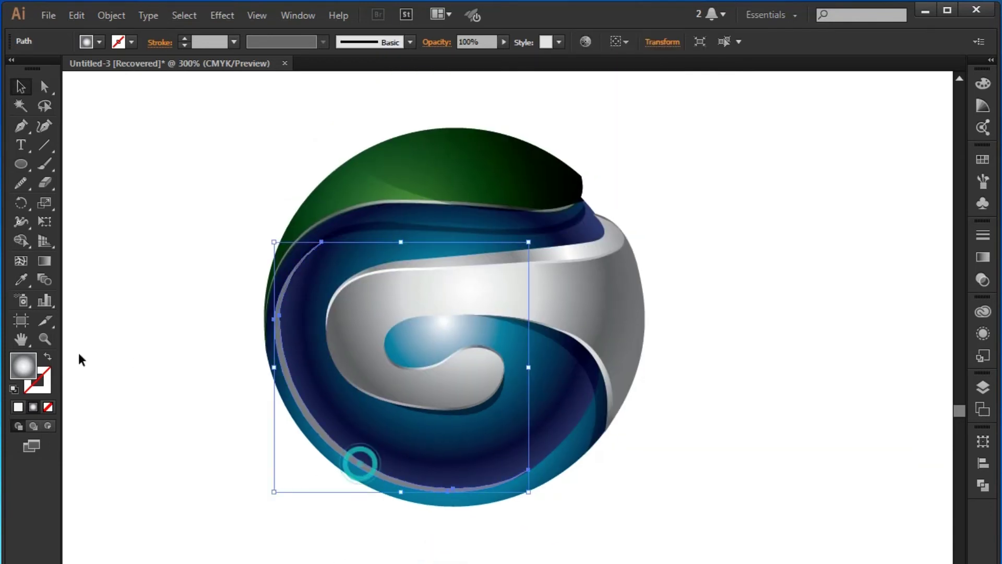
click(46, 259)
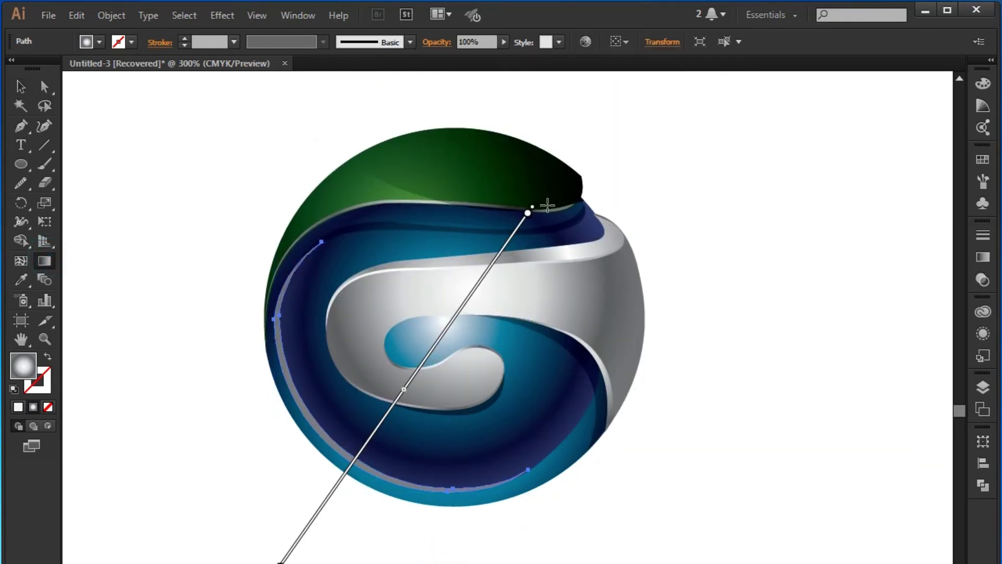
drag(526, 218, 392, 358)
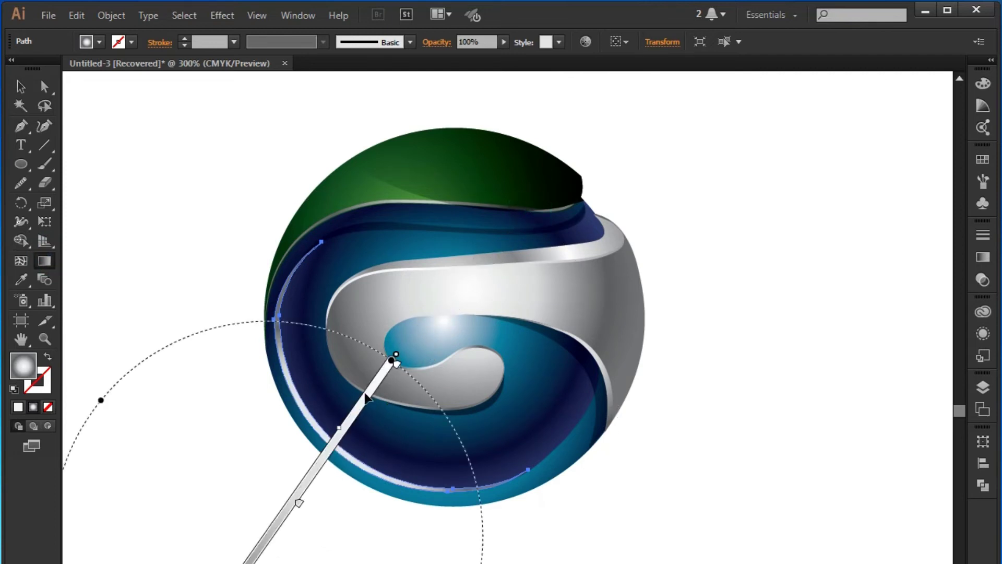
mouse_move(272, 242)
mouse_down()
mouse_move(327, 384)
mouse_move(504, 524)
mouse_up()
mouse_move(235, 292)
mouse_down()
mouse_move(503, 522)
mouse_move(708, 455)
mouse_up()
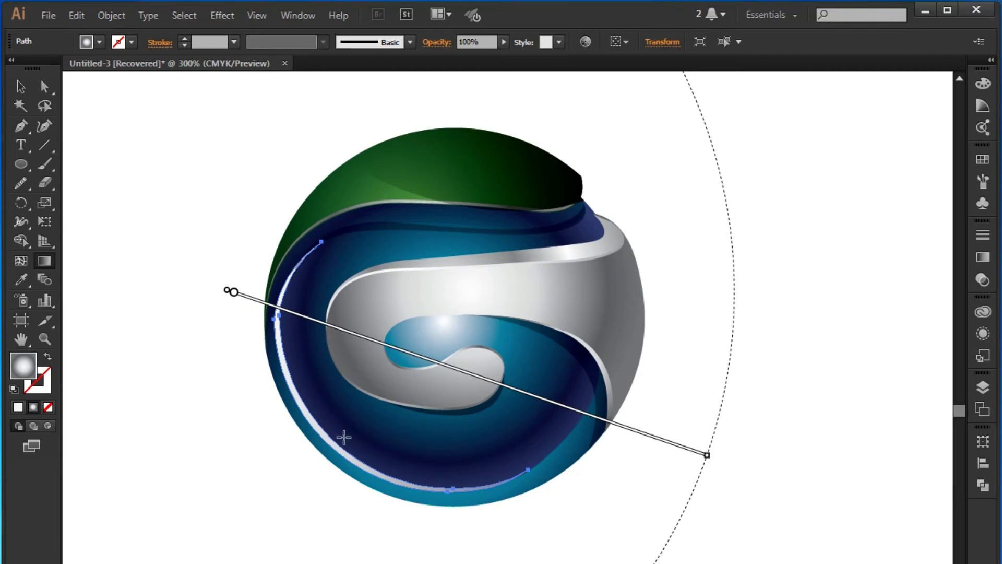
mouse_move(255, 310)
mouse_down()
mouse_move(404, 474)
mouse_move(364, 490)
mouse_up()
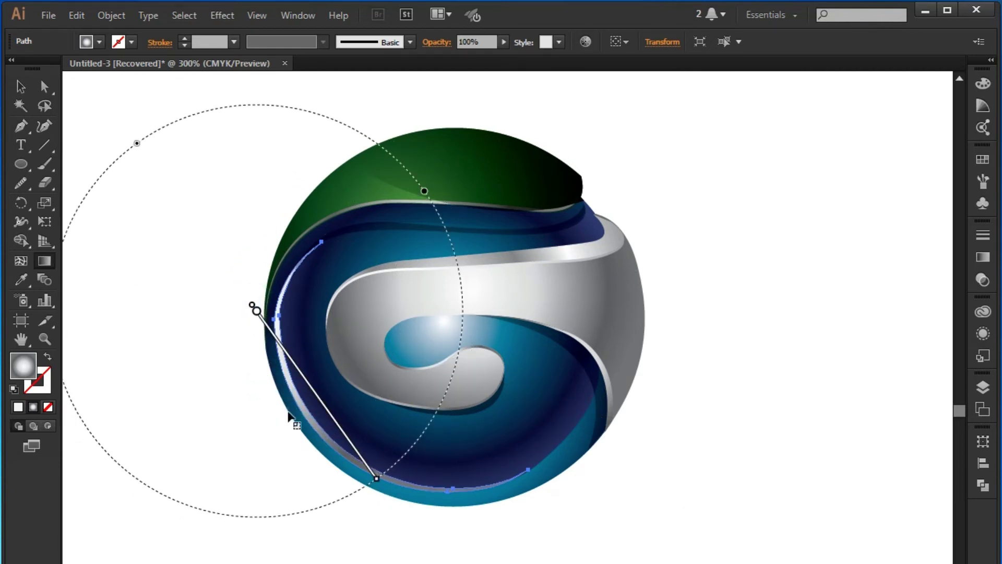
drag(427, 496, 449, 506)
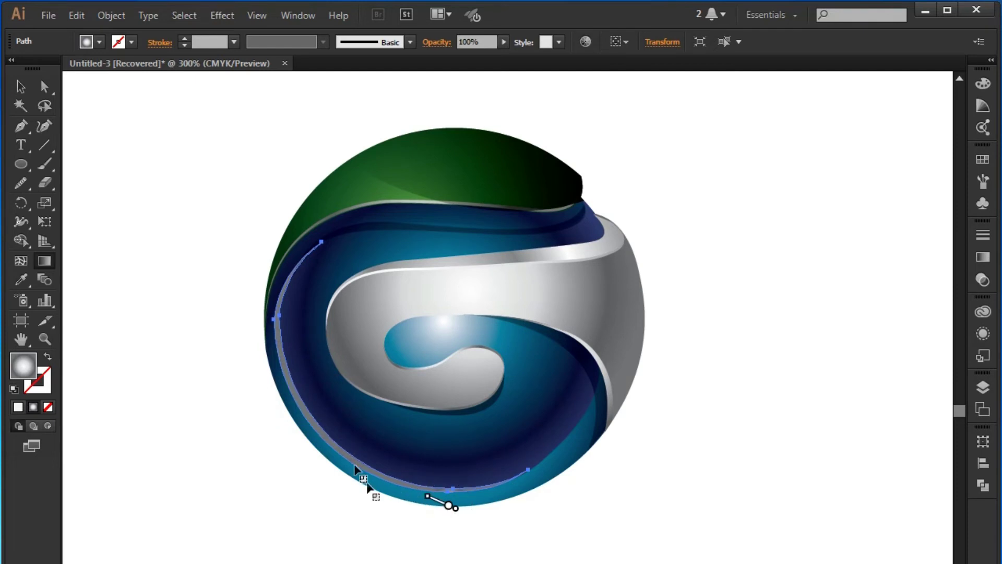
drag(270, 401, 462, 562)
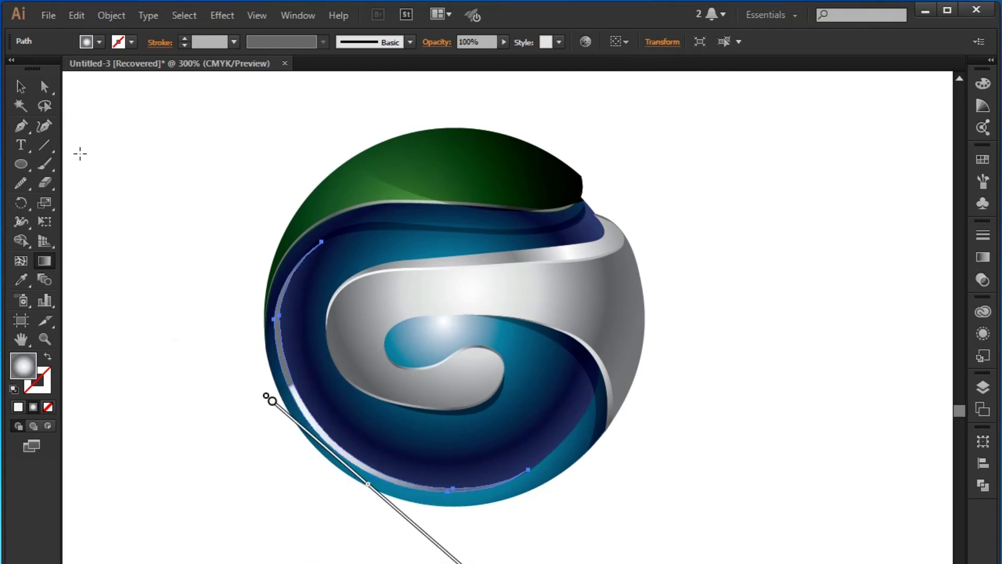
Delete the small stray circle path left of the swirl sphere logo.
click(21, 86)
click(139, 147)
scroll(395, 286, down, 1)
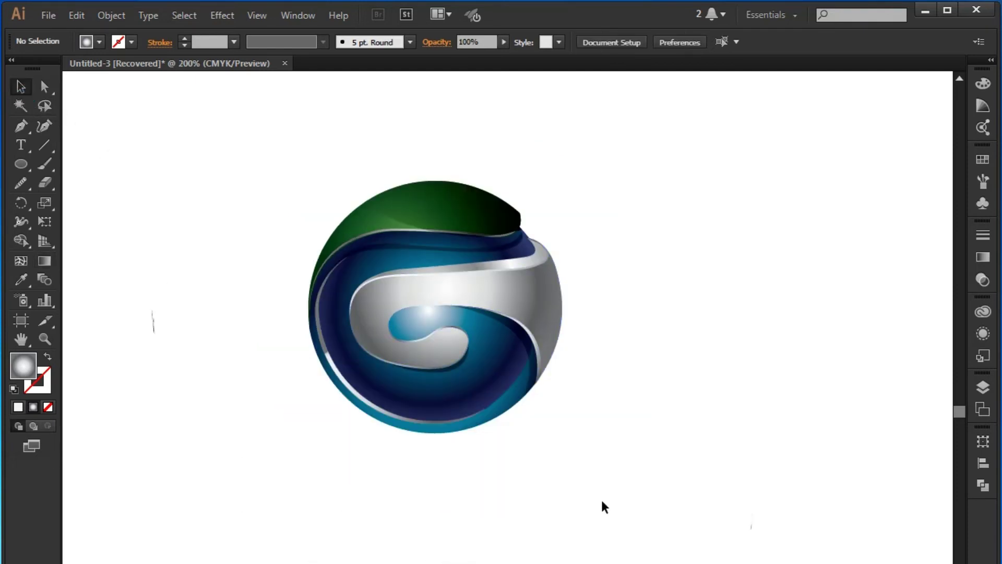
scroll(446, 460, down, 1)
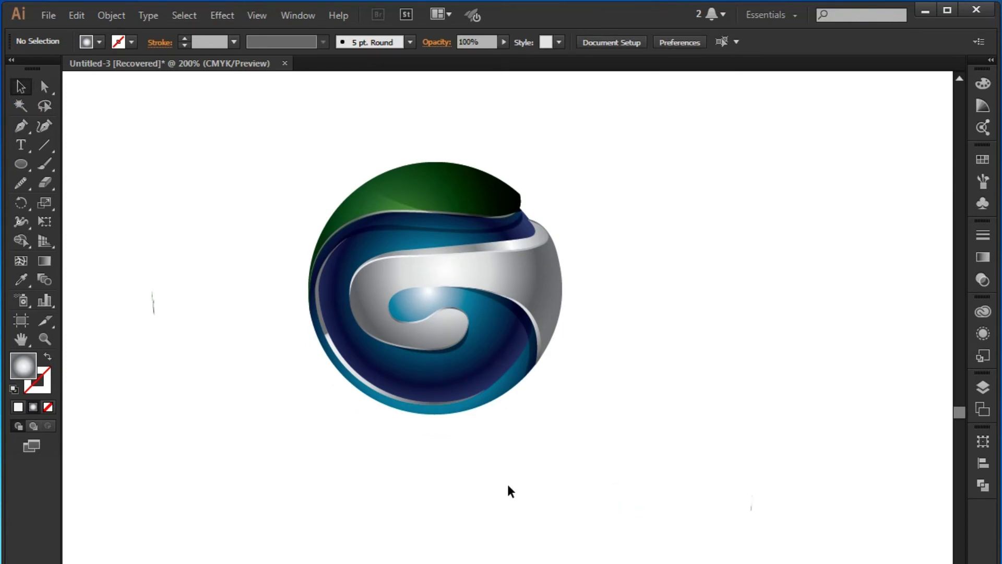
scroll(523, 453, down, 1)
drag(524, 453, 608, 462)
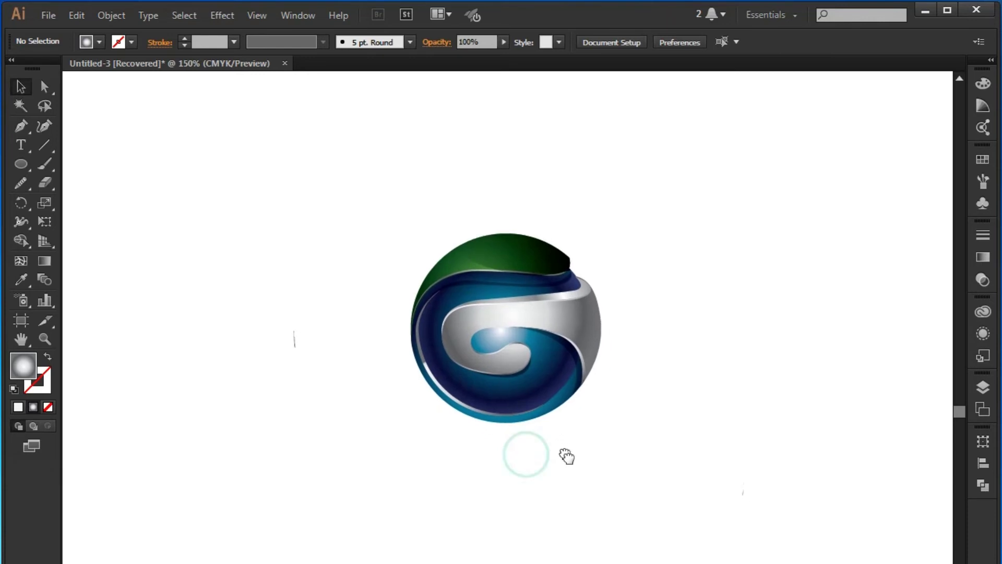
scroll(610, 462, down, 1)
scroll(643, 425, down, 2)
scroll(642, 428, down, 1)
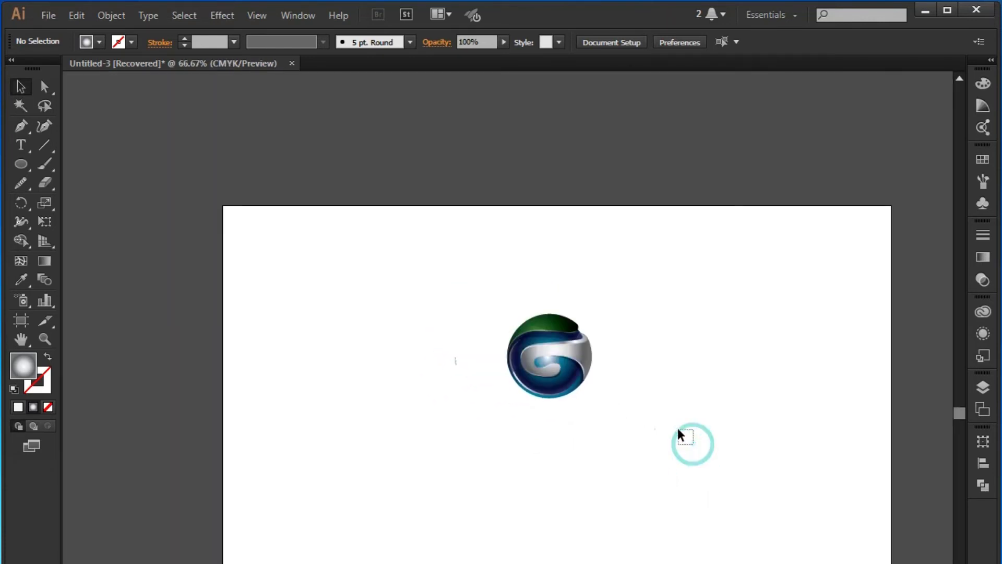
drag(635, 253, 449, 439)
click(689, 378)
drag(469, 318, 447, 392)
key(Delete)
Delete the remaining stray small objects near the logo.
drag(702, 265, 428, 437)
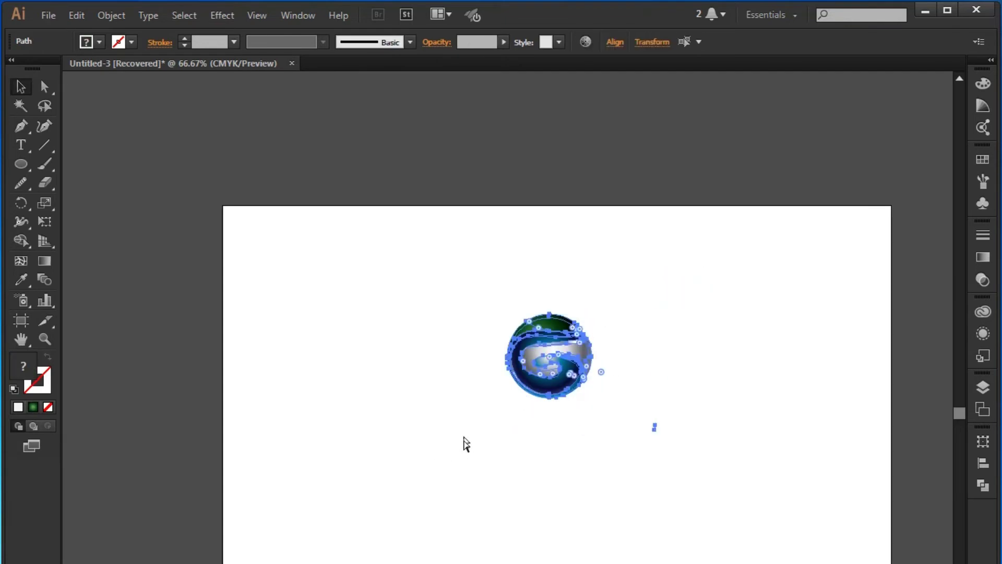
click(657, 413)
drag(657, 414, 597, 421)
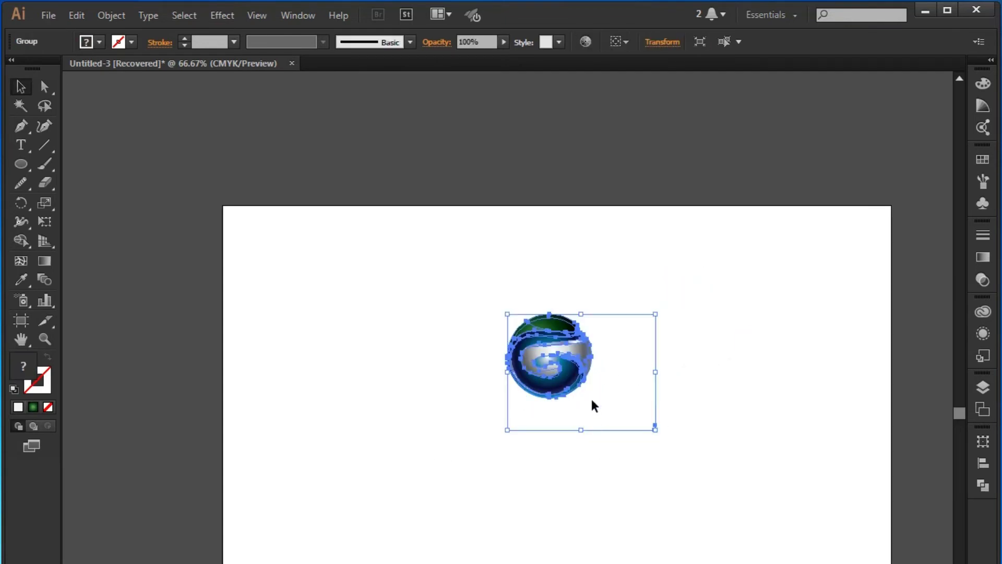
click(591, 401)
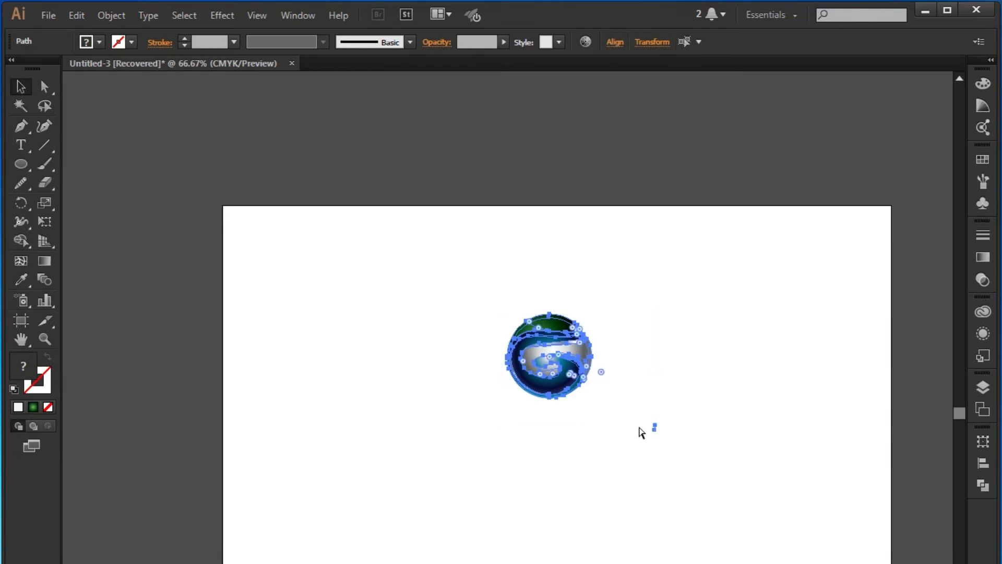
drag(611, 445, 659, 365)
key(Delete)
Scale the logo group to roughly double size, about 315.74 × 313.8 pt.
drag(691, 264, 400, 461)
drag(602, 308, 655, 256)
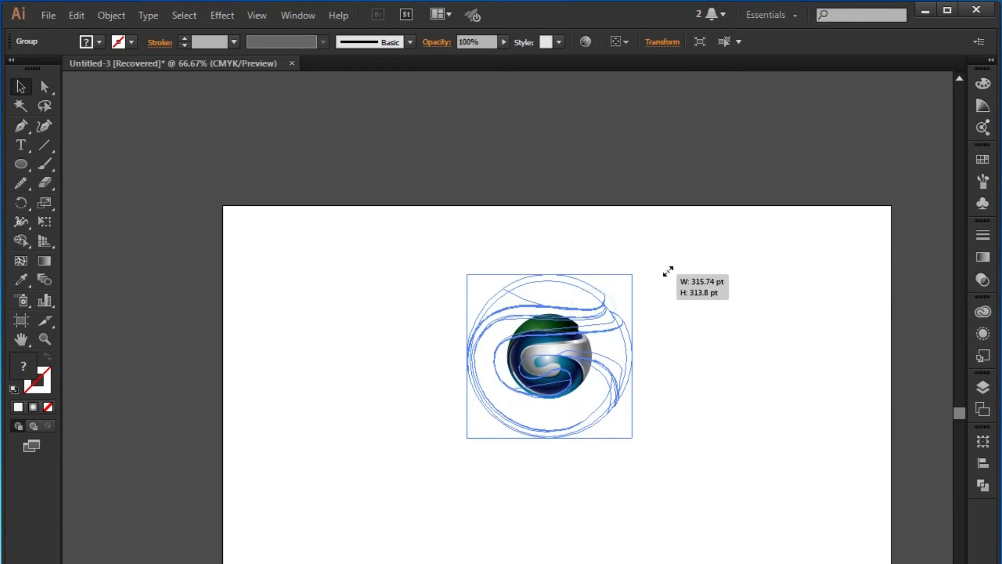
click(776, 324)
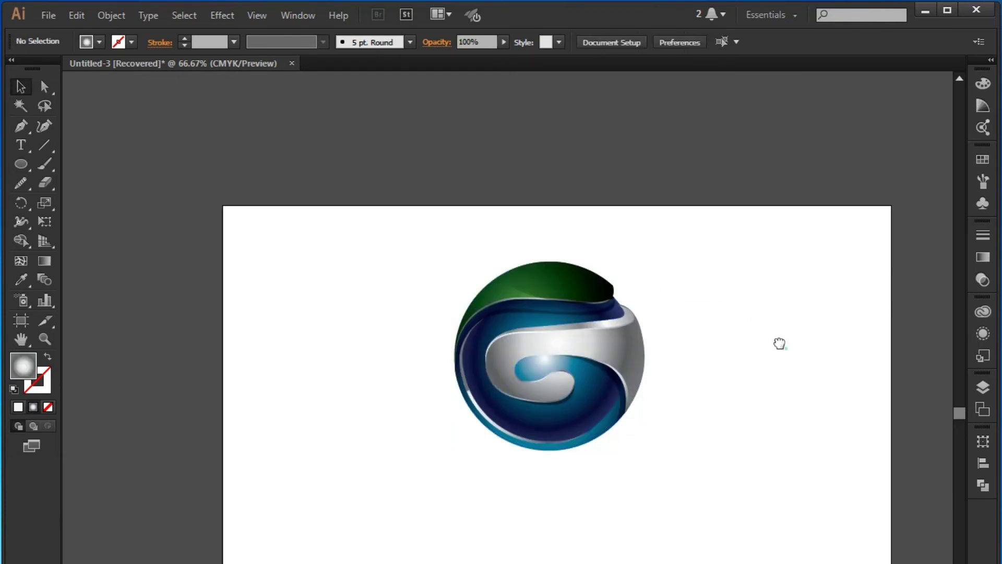
drag(779, 342, 735, 259)
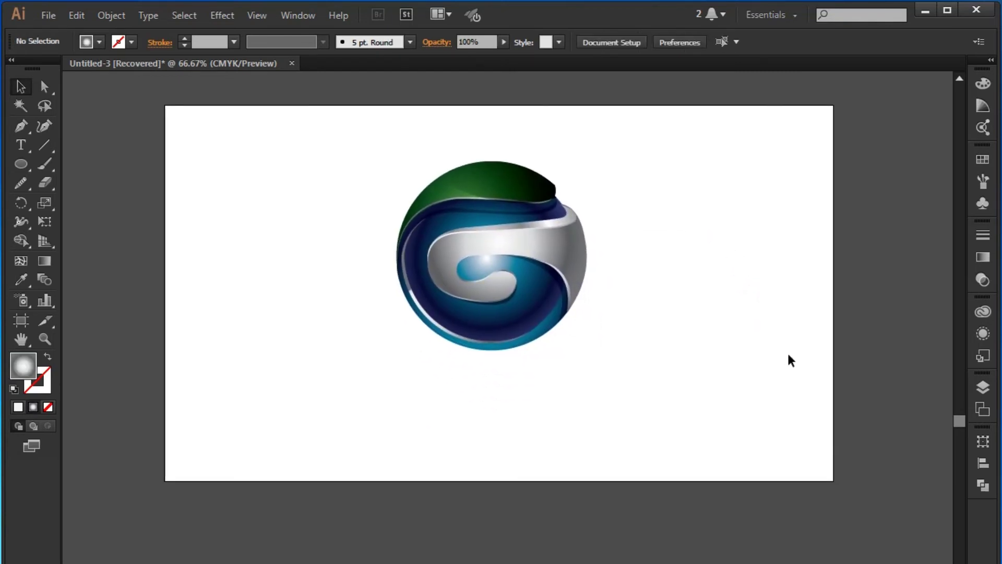
click(544, 291)
Draw a rectangle covering the whole artboard from corner to corner.
click(737, 300)
click(45, 261)
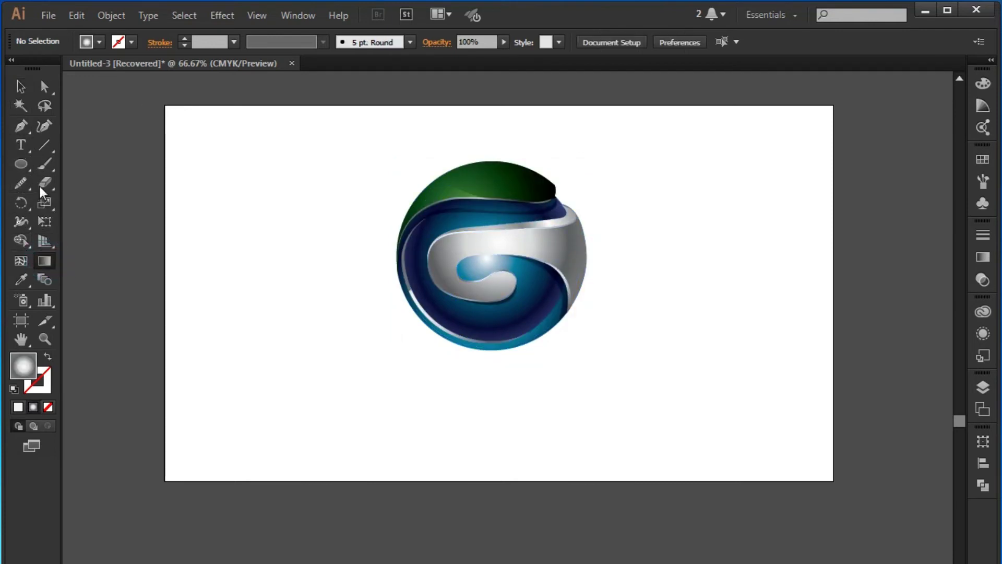
drag(21, 163, 65, 163)
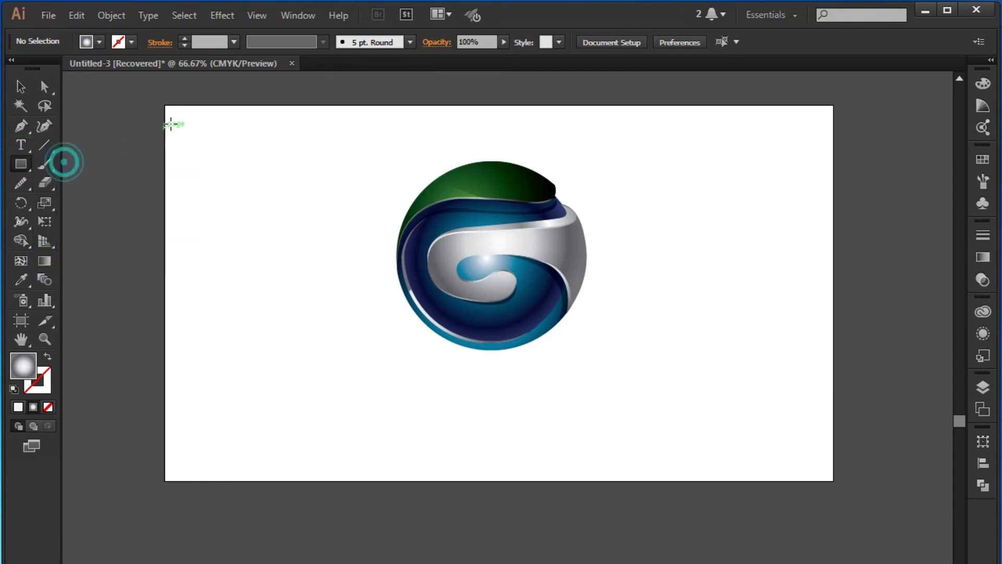
drag(168, 107, 833, 480)
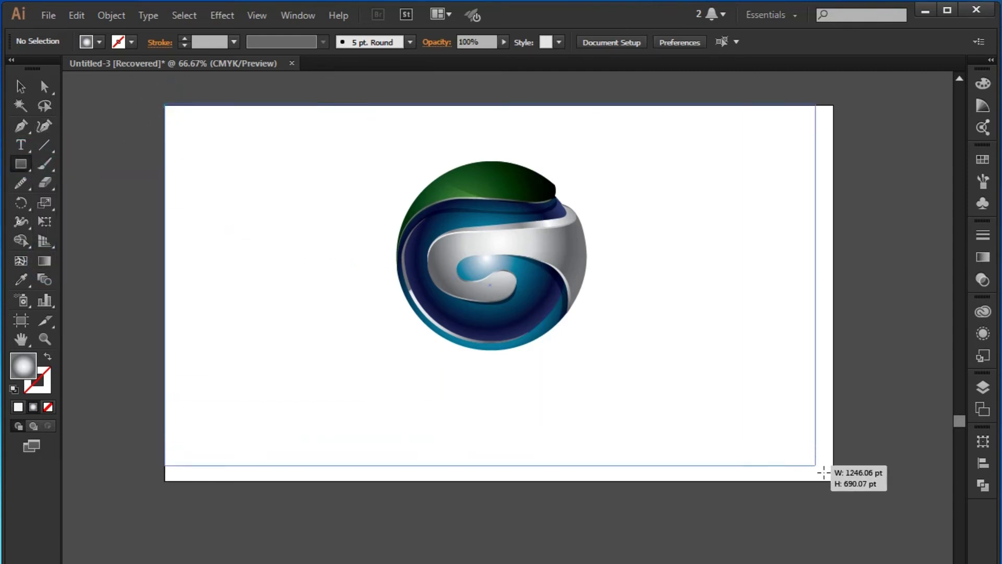
drag(833, 480, 832, 480)
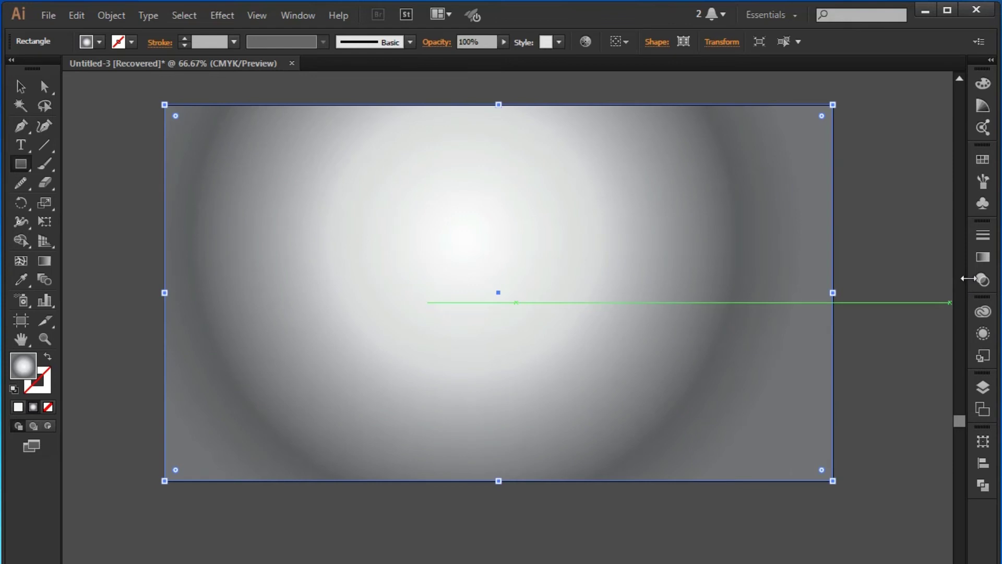
Fill the rectangle with a linear gradient running from top to bottom.
click(982, 257)
click(891, 243)
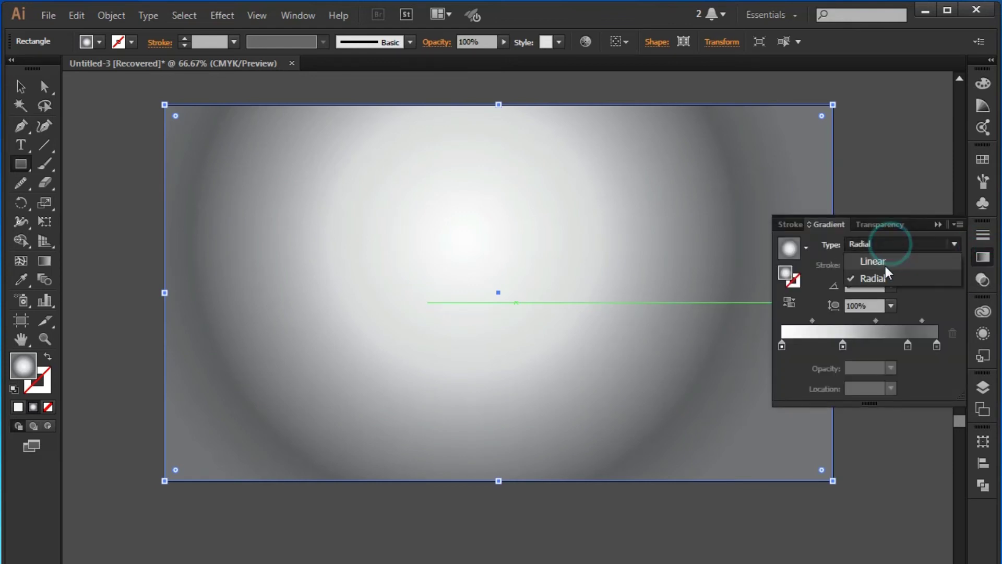
click(886, 265)
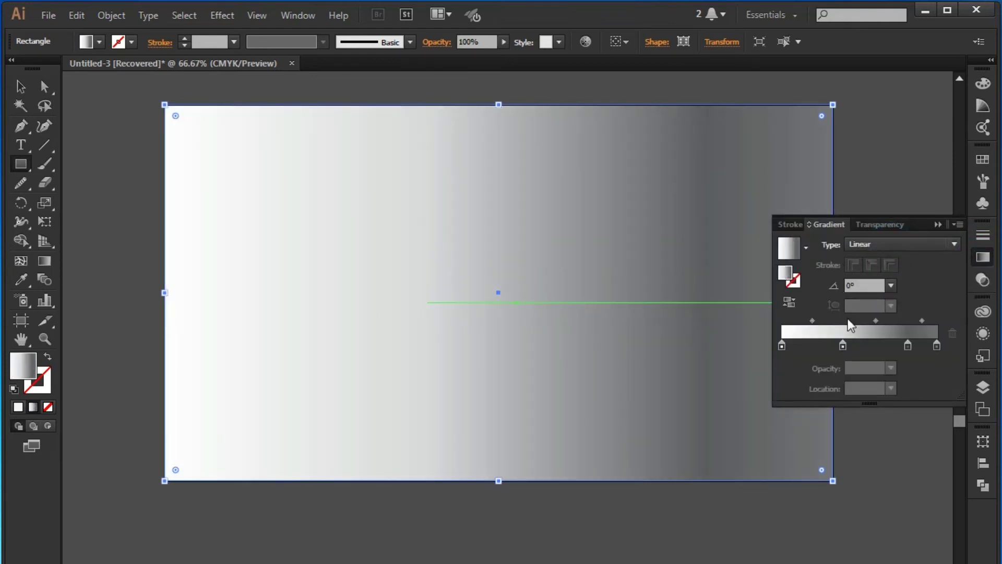
click(938, 224)
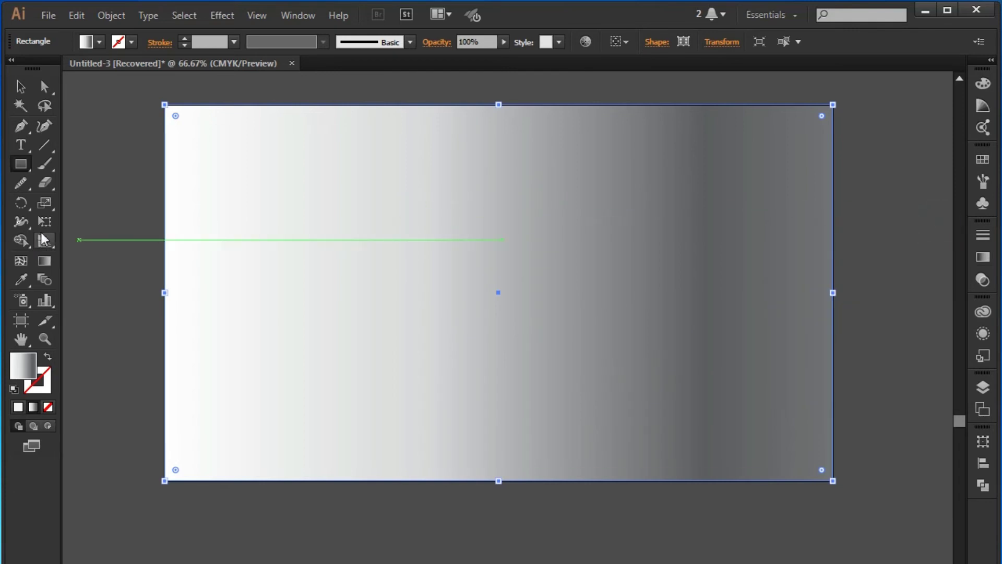
click(44, 260)
drag(478, 108, 470, 474)
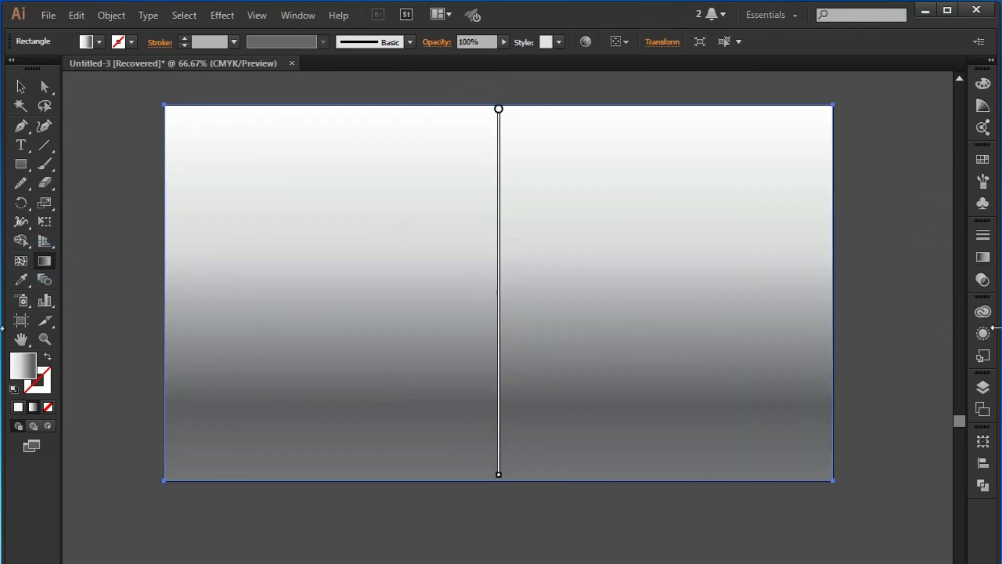
Remove the extra gradient stops and add a white stop in the middle.
click(983, 258)
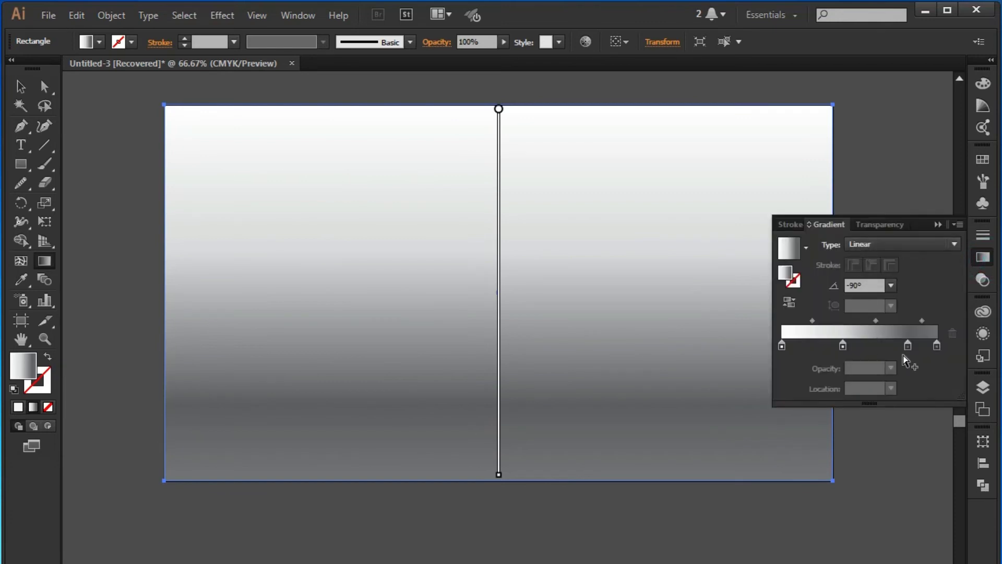
click(903, 346)
double_click(903, 346)
click(906, 346)
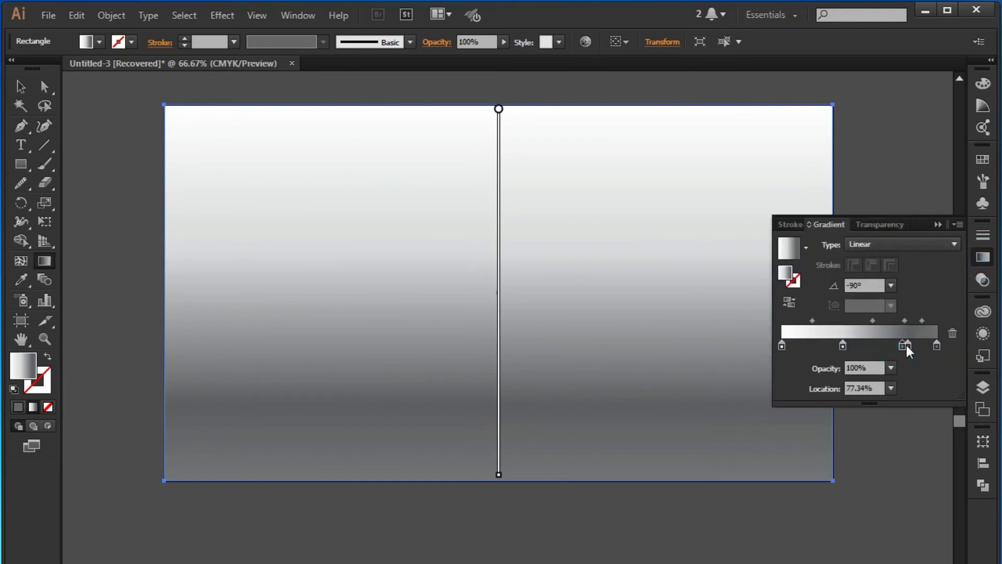
drag(906, 346, 908, 371)
click(844, 348)
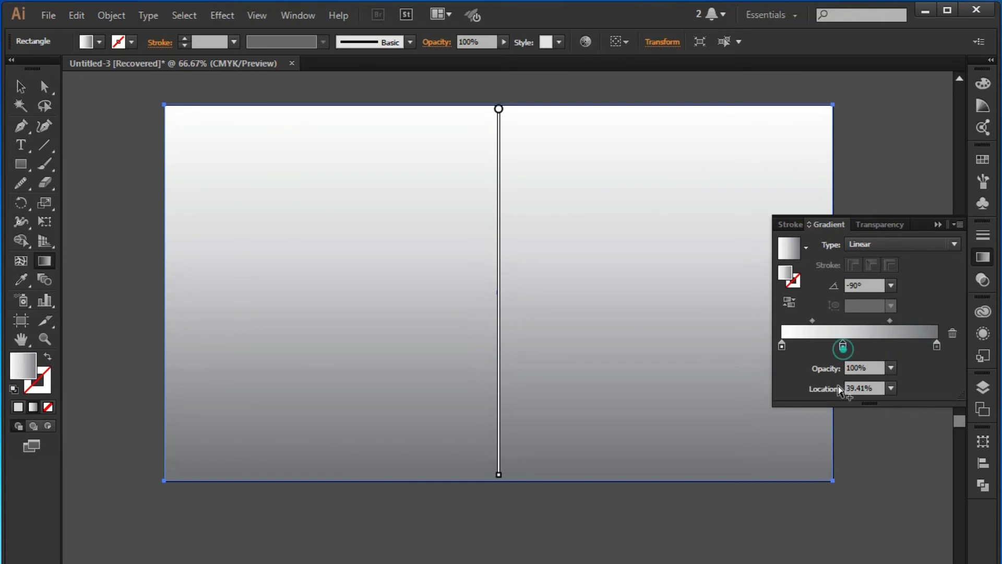
drag(843, 348, 782, 346)
click(863, 346)
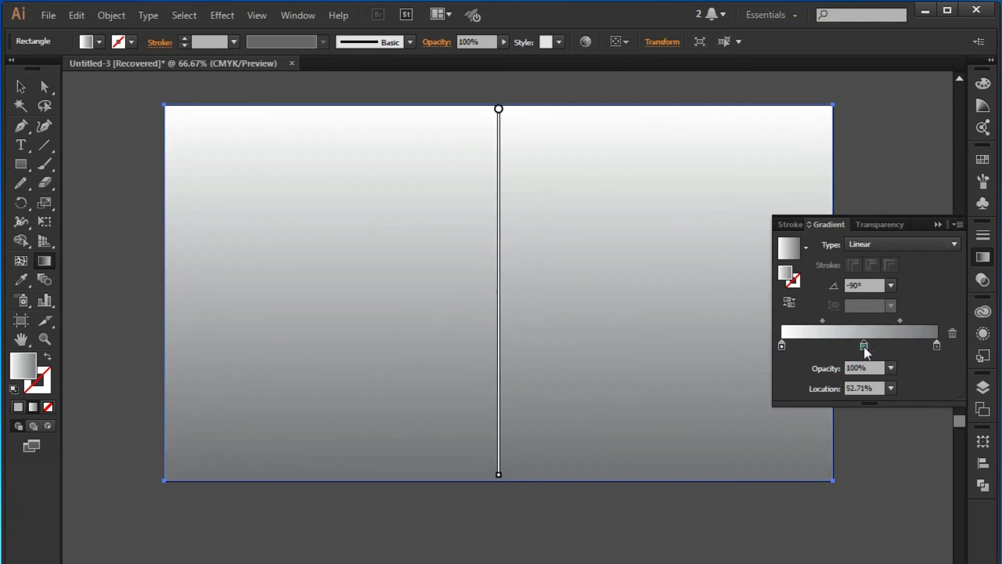
double_click(864, 345)
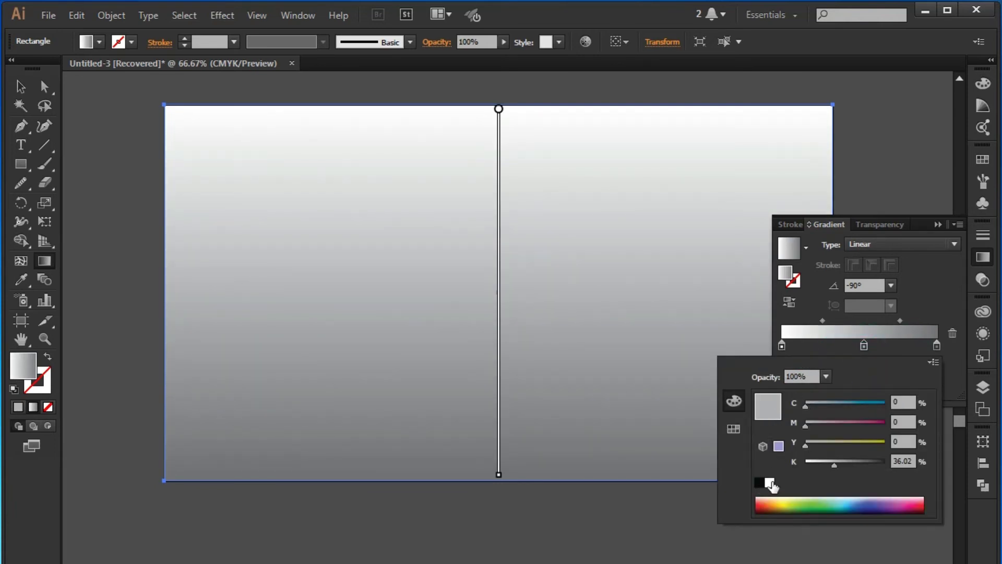
click(769, 482)
Set the left end stop to 34% black with 11% magenta, and tint the right stop slightly magenta.
double_click(783, 345)
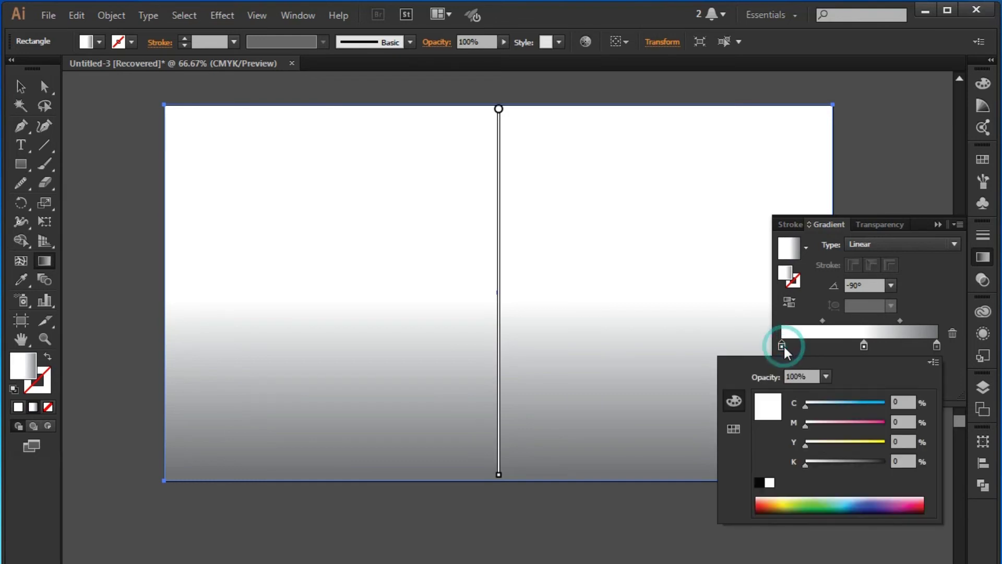
drag(810, 468, 832, 467)
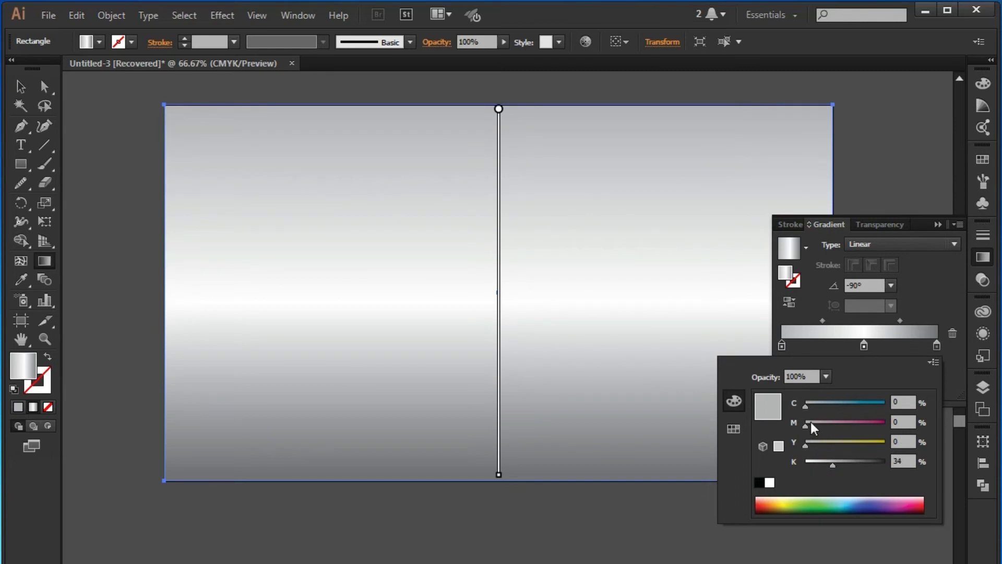
drag(809, 427, 817, 428)
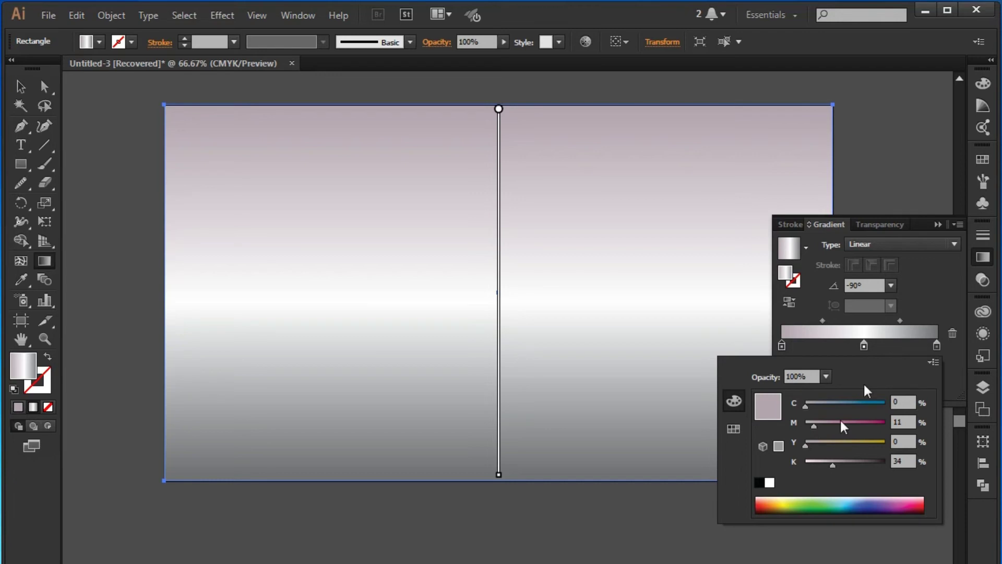
click(936, 347)
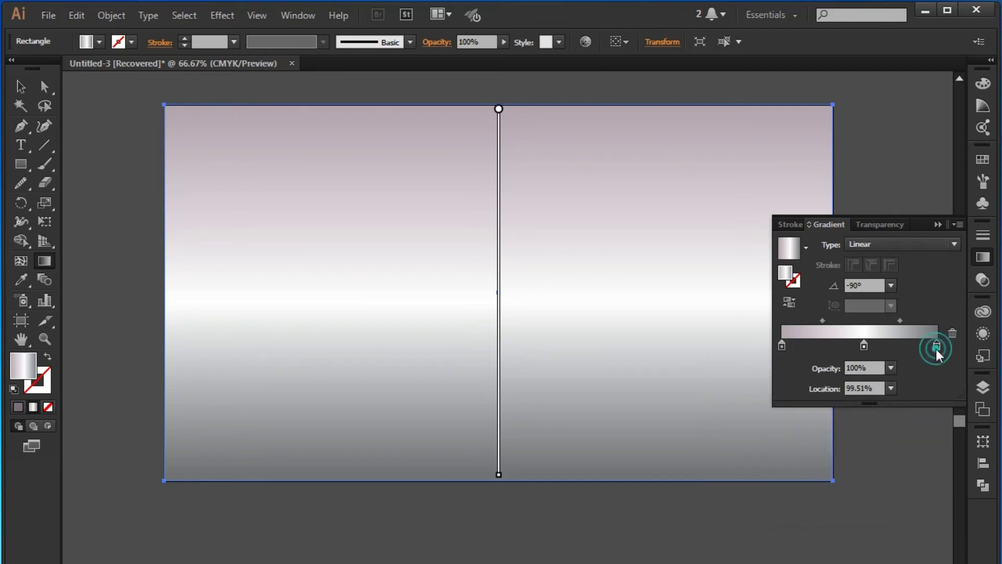
double_click(936, 347)
drag(809, 425, 814, 425)
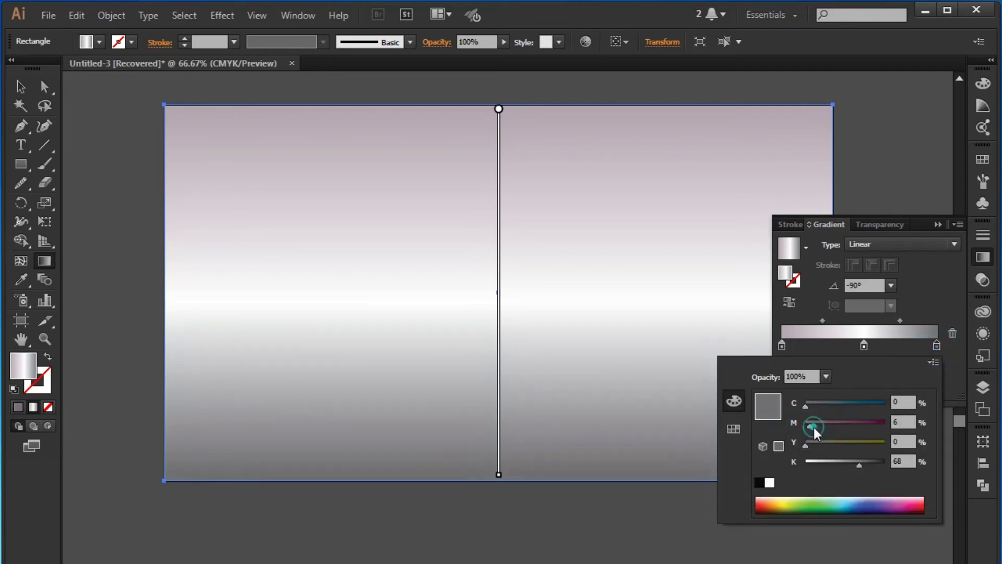
Add two more stops and position them at about 28.57% and 77.83%.
click(895, 347)
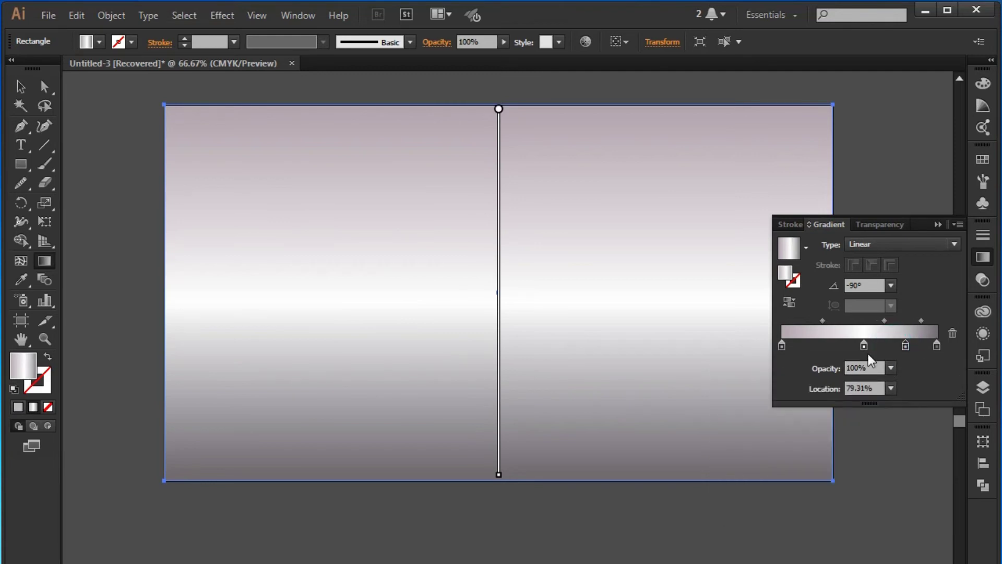
click(846, 347)
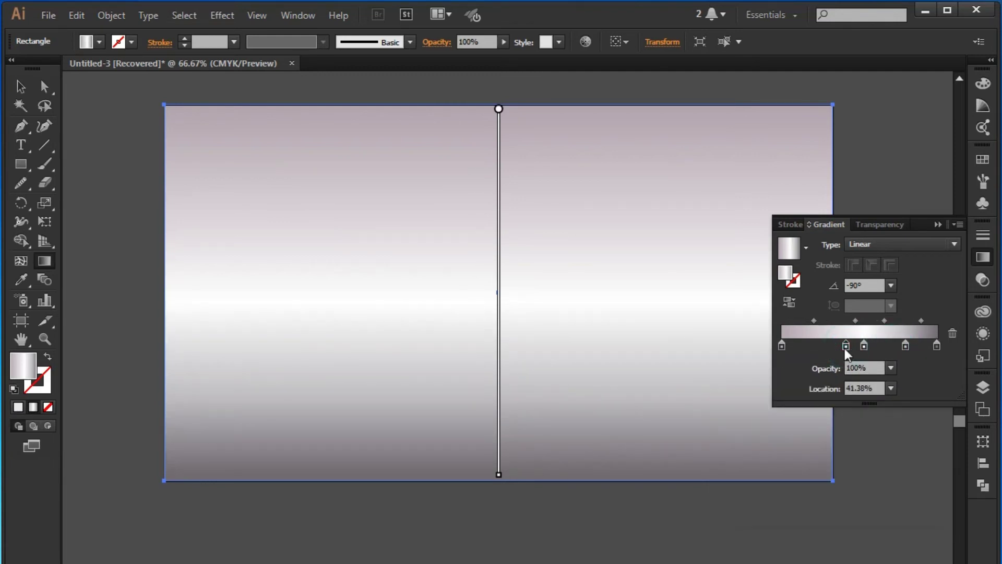
drag(825, 351, 818, 349)
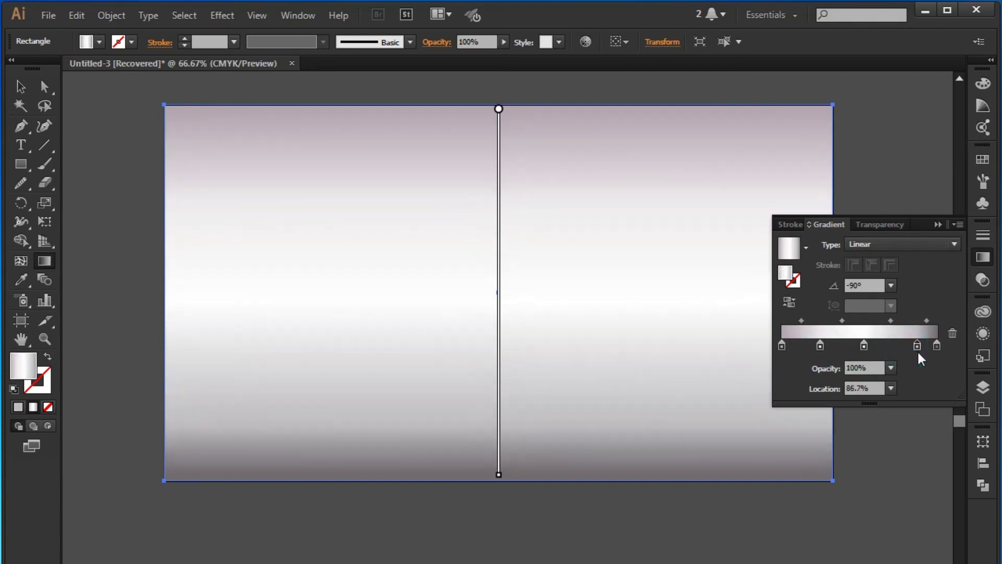
drag(916, 347, 905, 349)
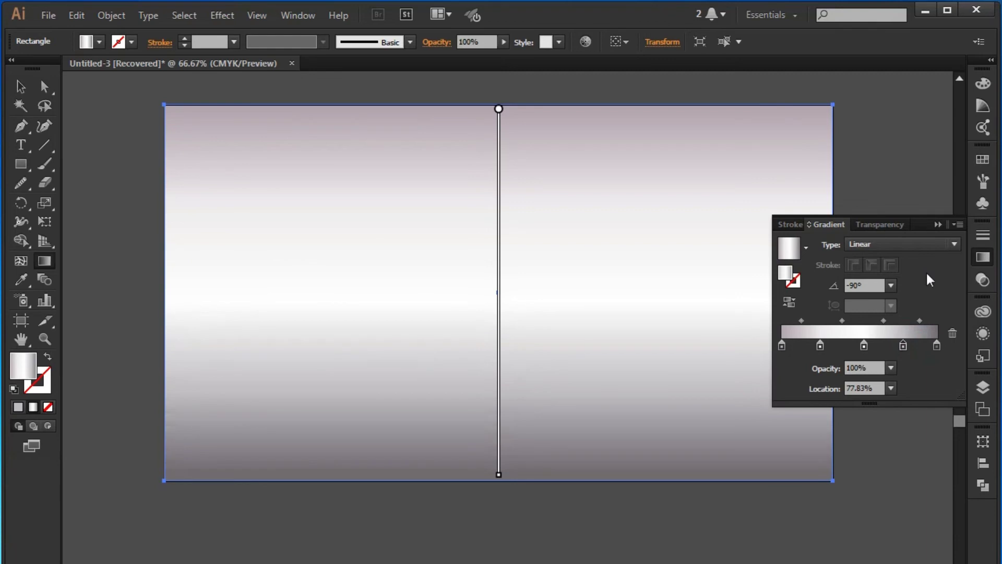
click(939, 224)
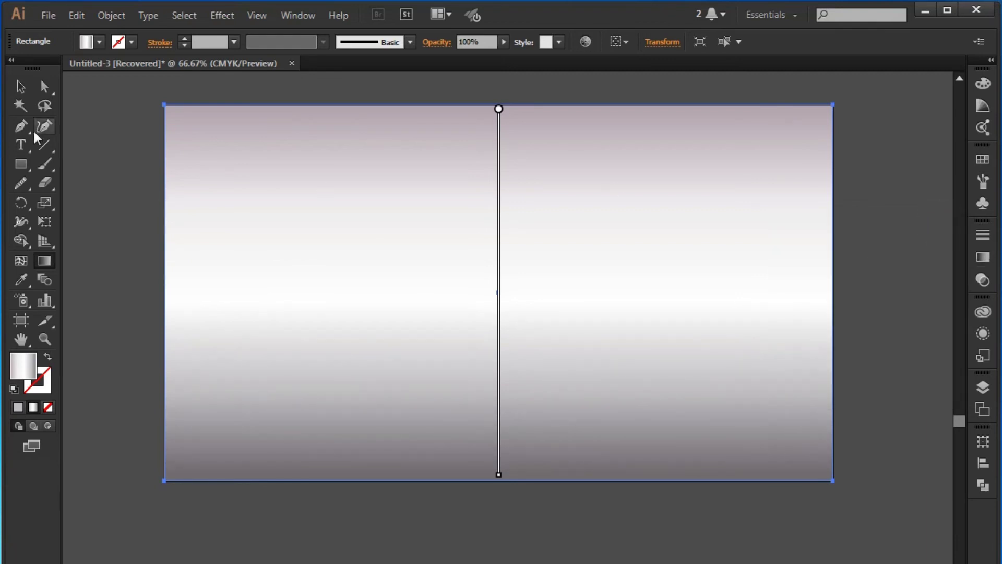
click(20, 86)
right_click(291, 313)
Send the gradient rectangle behind the logo, then move the sphere slightly lower and enlarge it.
click(347, 554)
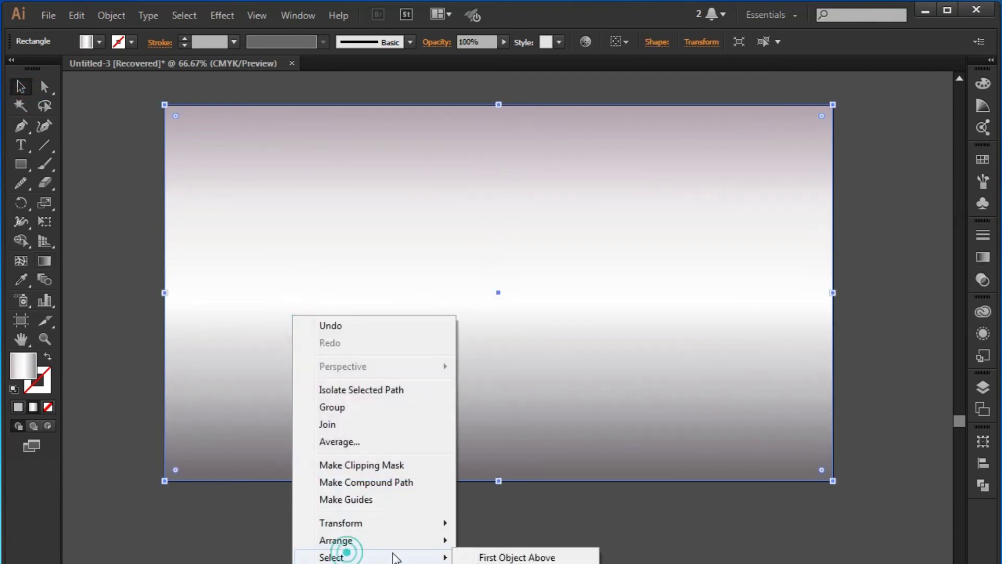
key(ctrl+shift+bracketleft)
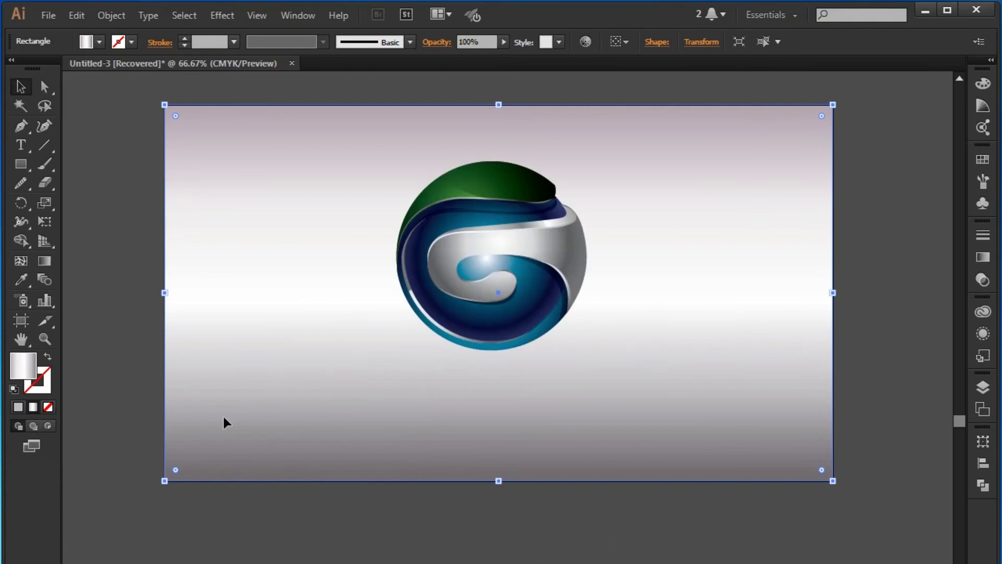
click(226, 532)
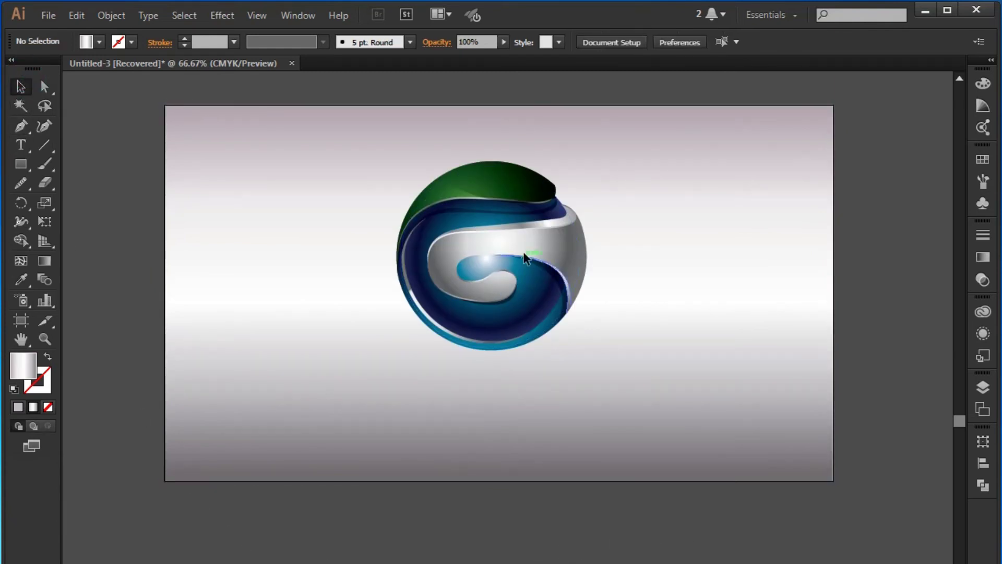
click(512, 251)
drag(512, 251, 514, 275)
drag(586, 185, 650, 161)
click(639, 548)
click(567, 271)
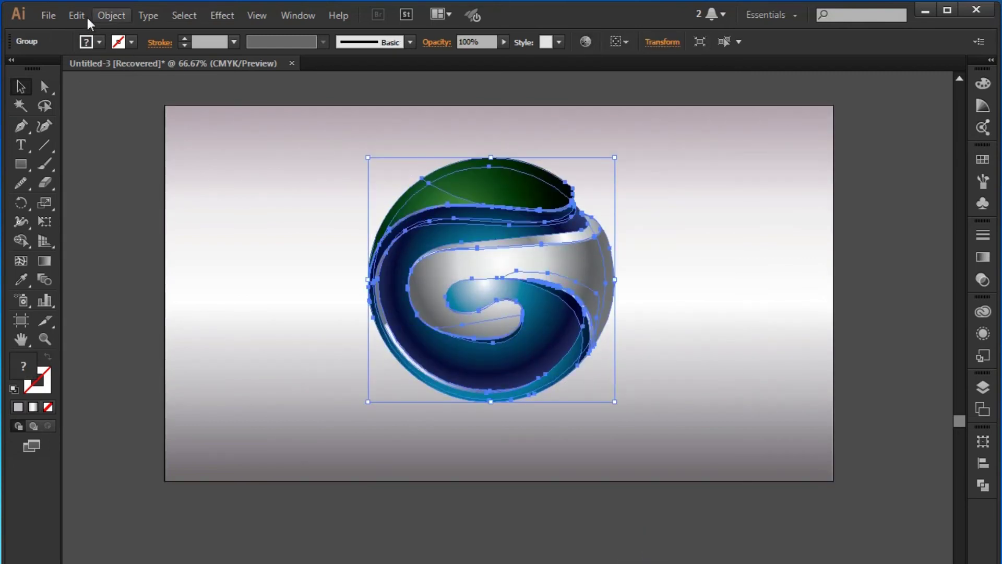
Copy the sphere logo and paste a copy in front of the original.
click(89, 16)
click(70, 16)
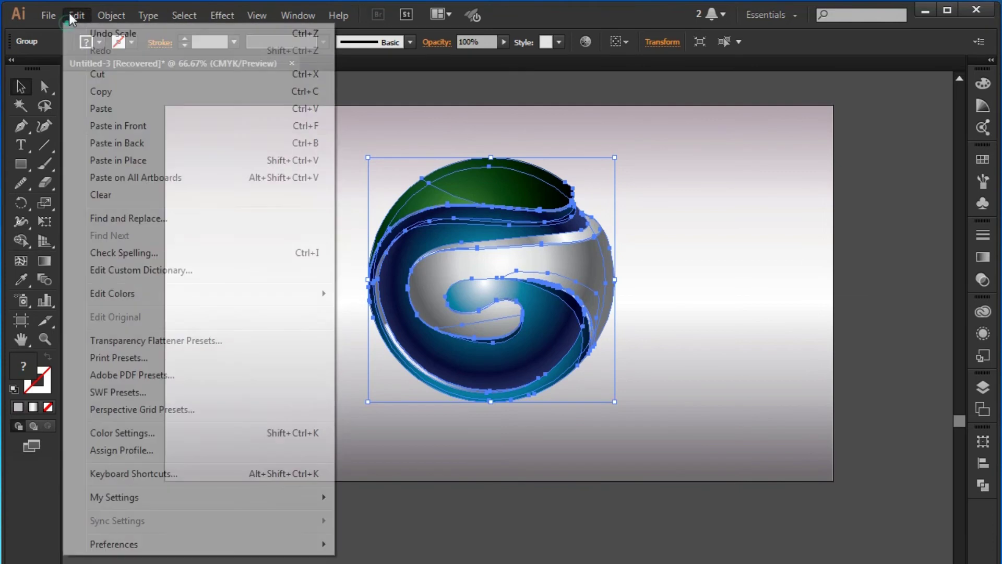
click(120, 127)
Reflect the copy across the horizontal axis and drag it straight down beneath the sphere.
right_click(487, 250)
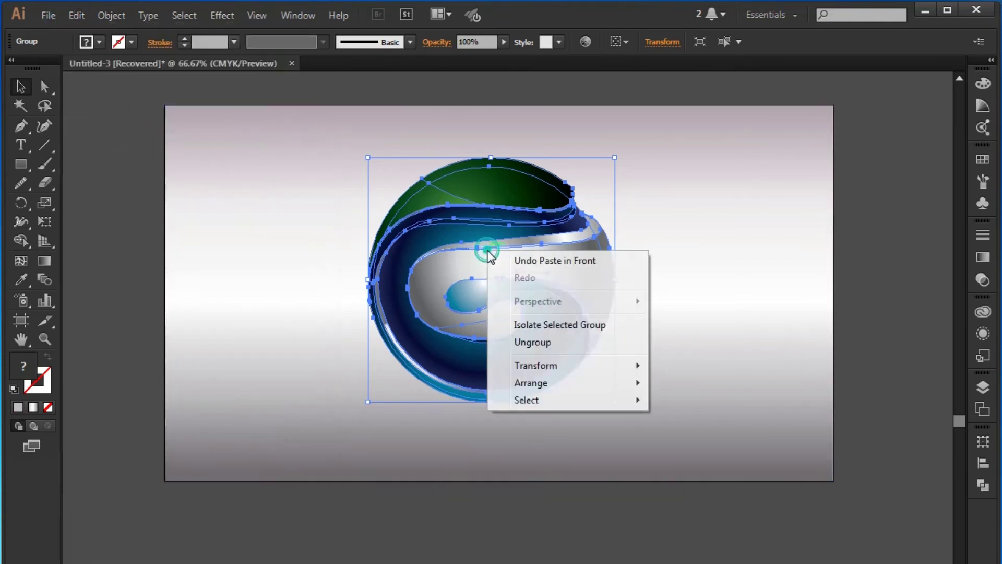
click(563, 390)
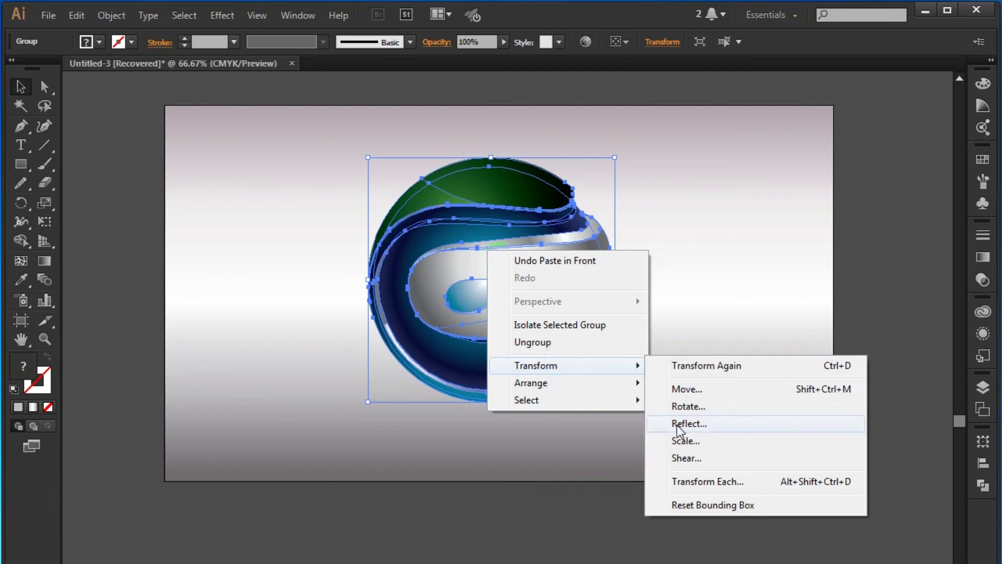
click(679, 426)
click(399, 308)
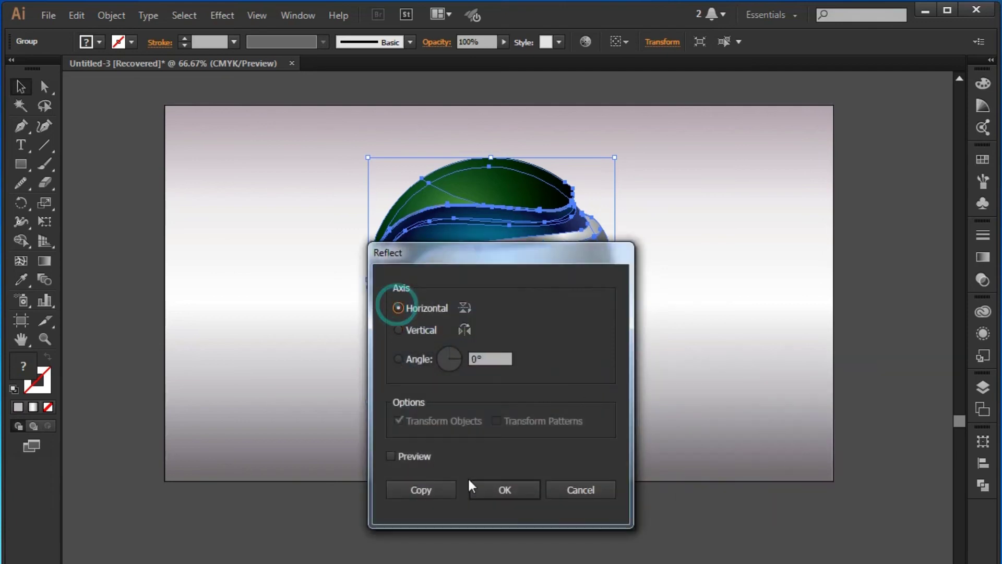
click(495, 489)
drag(518, 309, 531, 541)
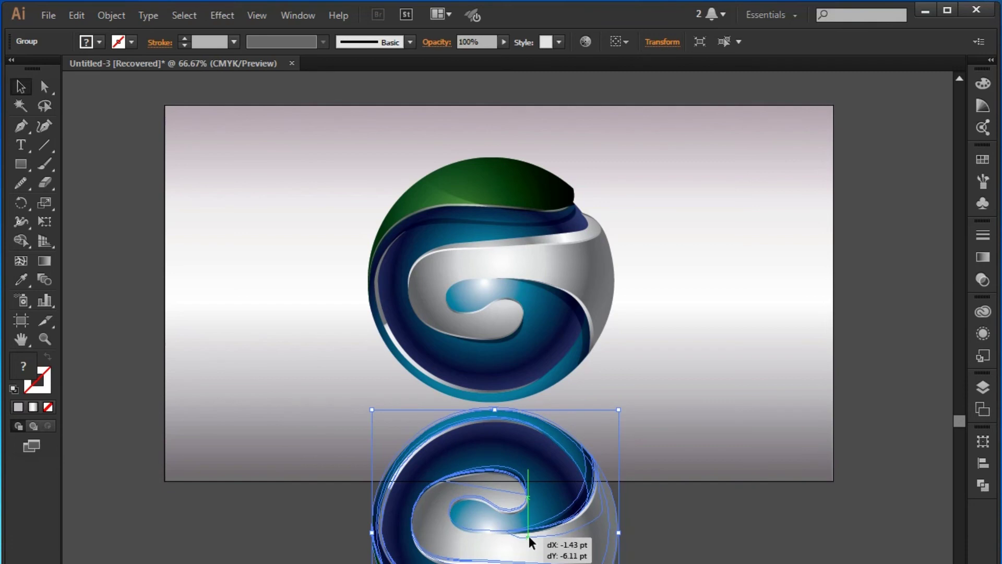
click(670, 557)
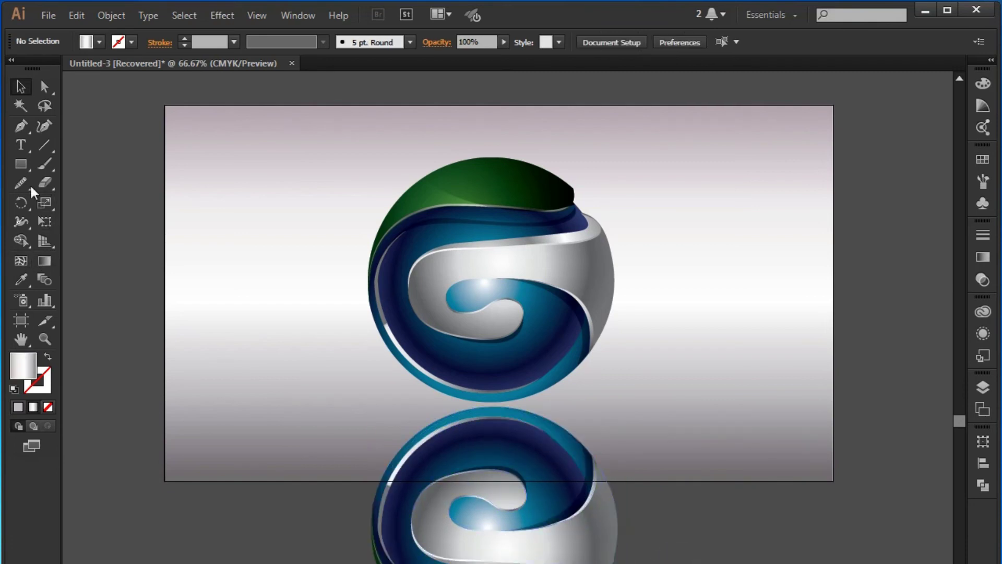
drag(21, 163, 59, 163)
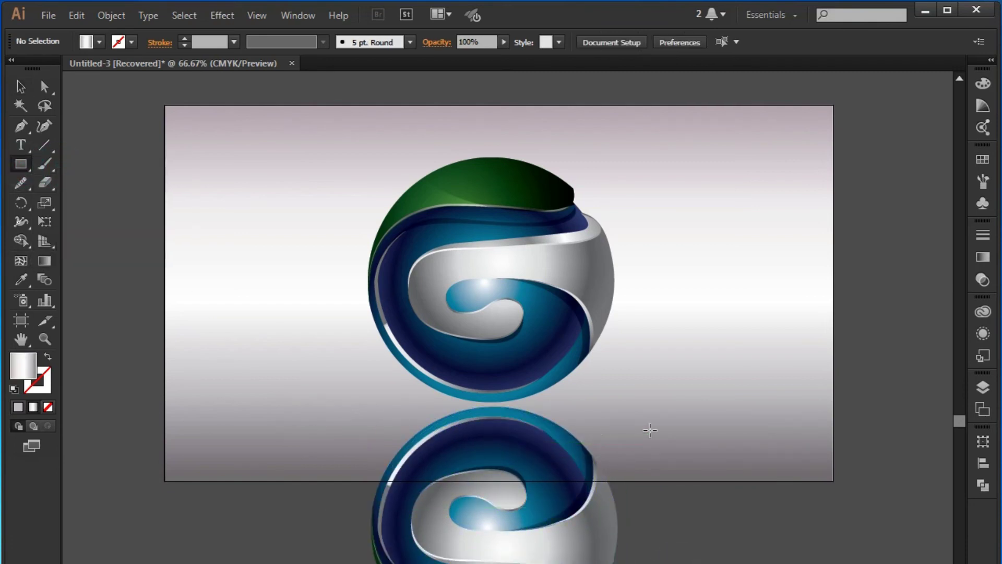
Draw a wide rectangle over the reflection's top and fill it with the White, Black gradient.
drag(656, 424, 330, 480)
drag(496, 424, 511, 402)
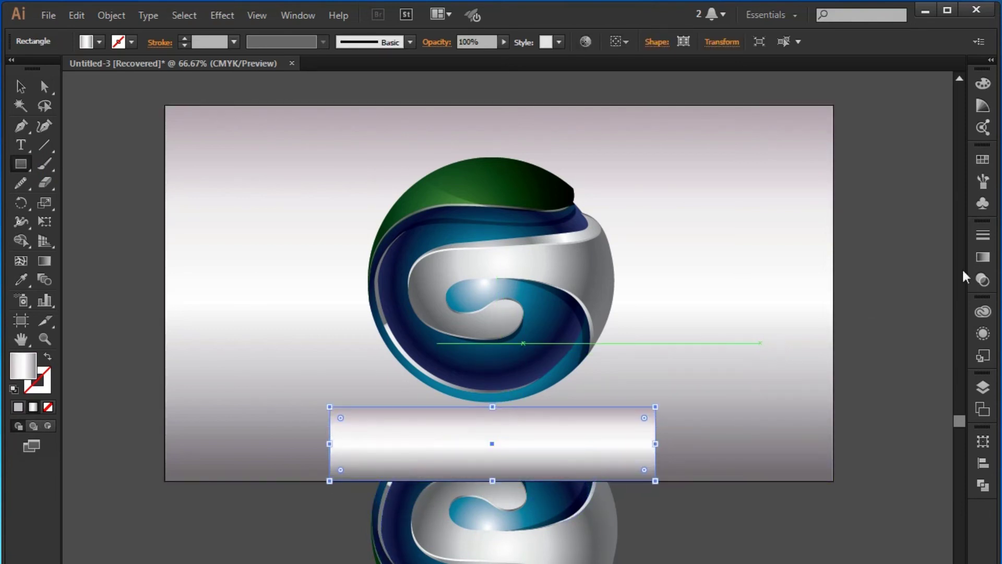
click(983, 257)
click(807, 250)
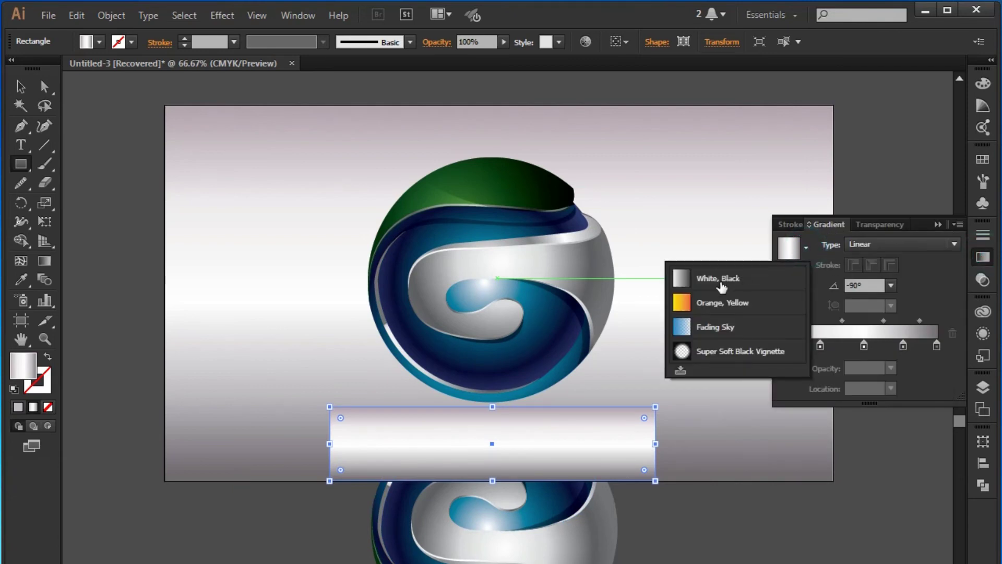
click(722, 282)
click(937, 224)
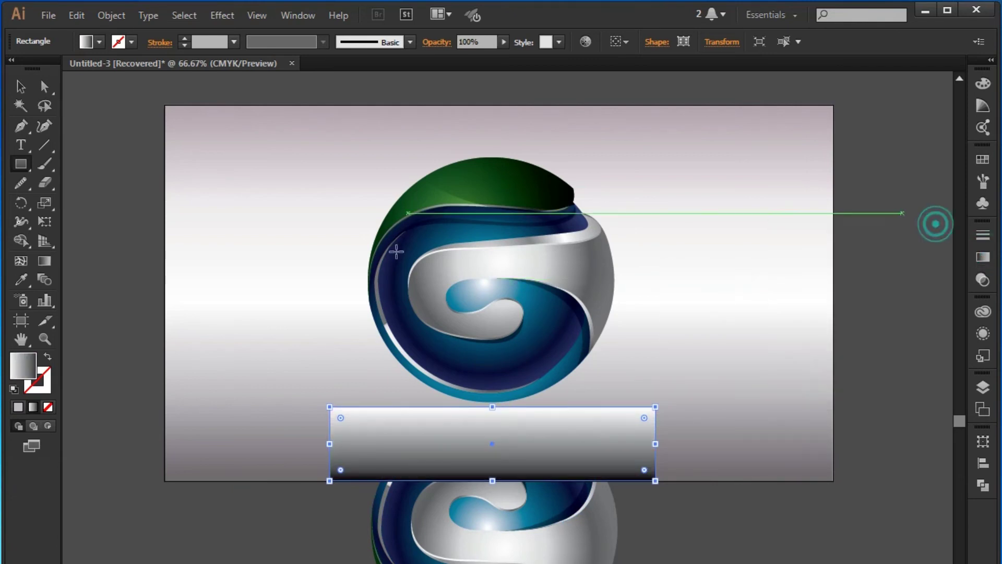
Make the rectangle's gradient run vertically, mostly black toward the bottom.
click(45, 261)
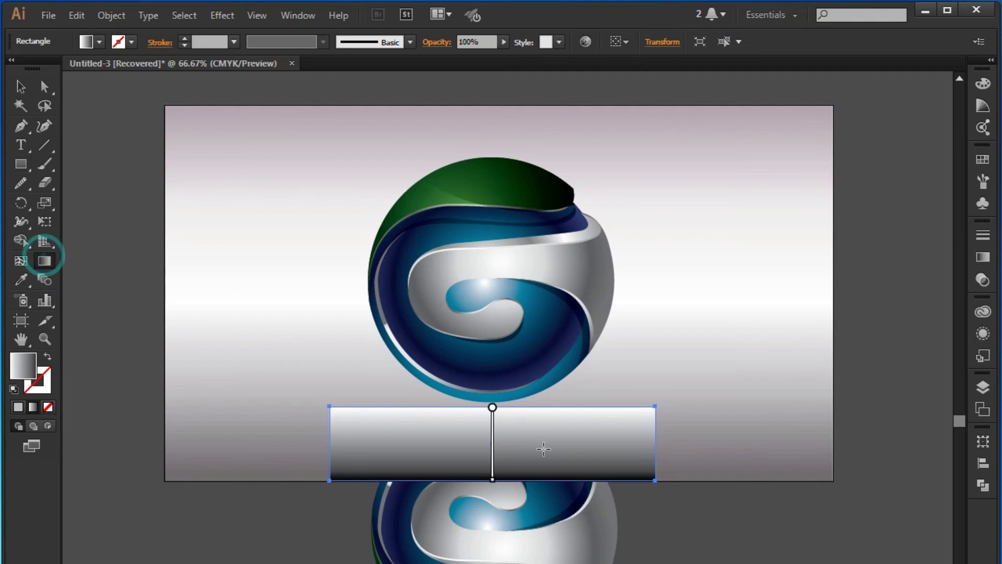
drag(494, 396, 492, 441)
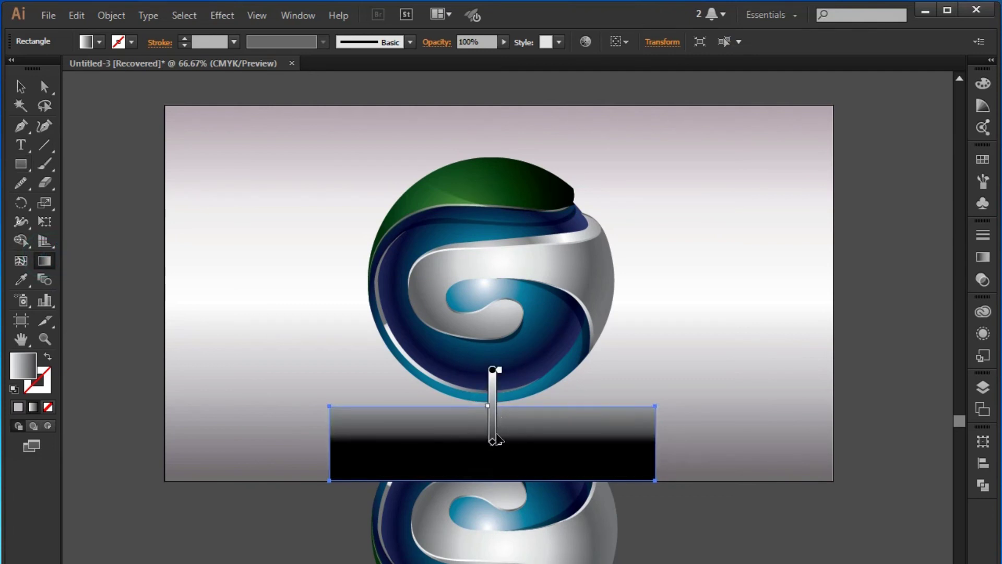
click(20, 86)
click(504, 500)
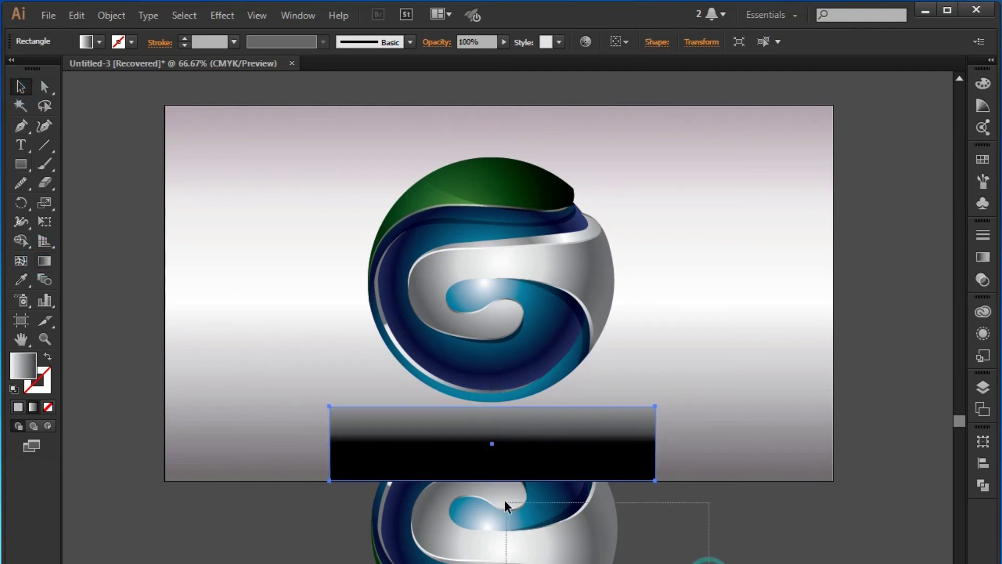
Try masking the reflection with the rectangle at 48% opacity, then undo it.
shift+click(485, 514)
key(ctrl+shift+a)
click(528, 445)
shift+click(552, 561)
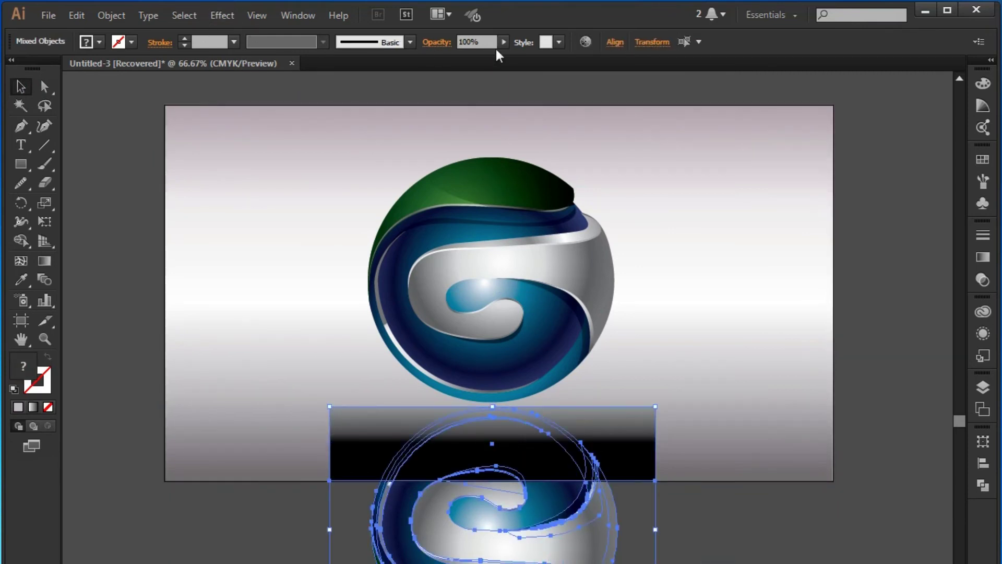
click(436, 42)
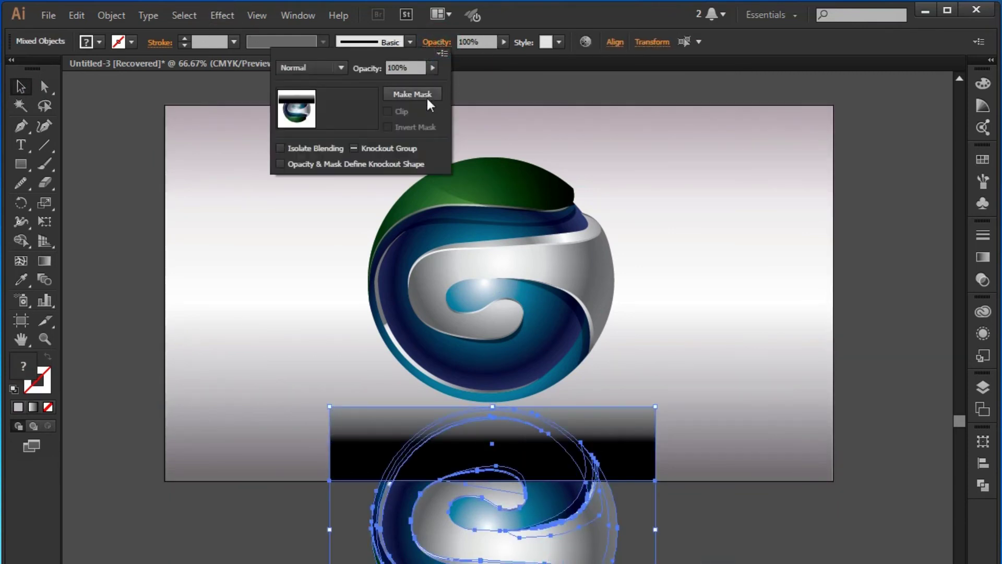
click(433, 68)
drag(418, 80, 399, 80)
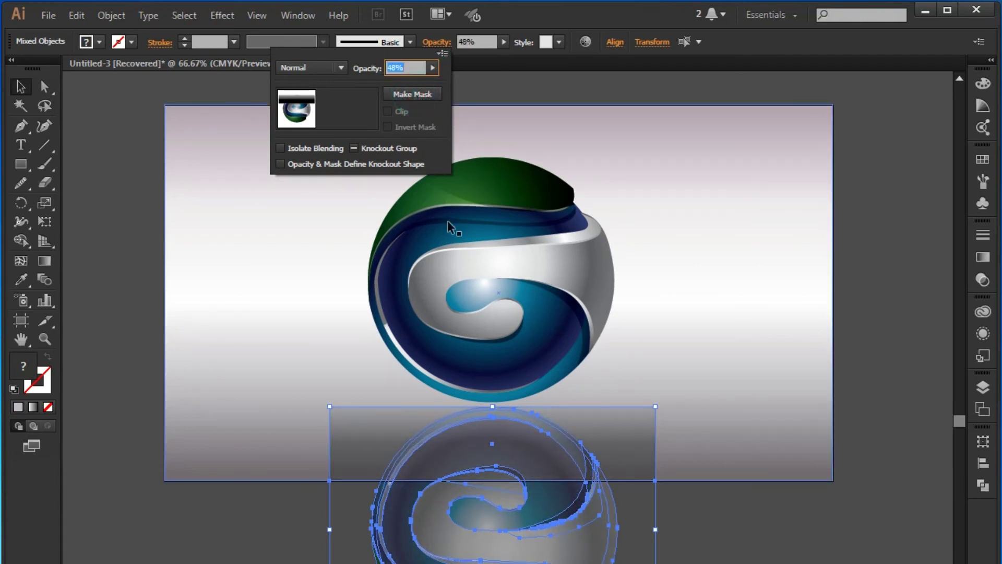
click(422, 96)
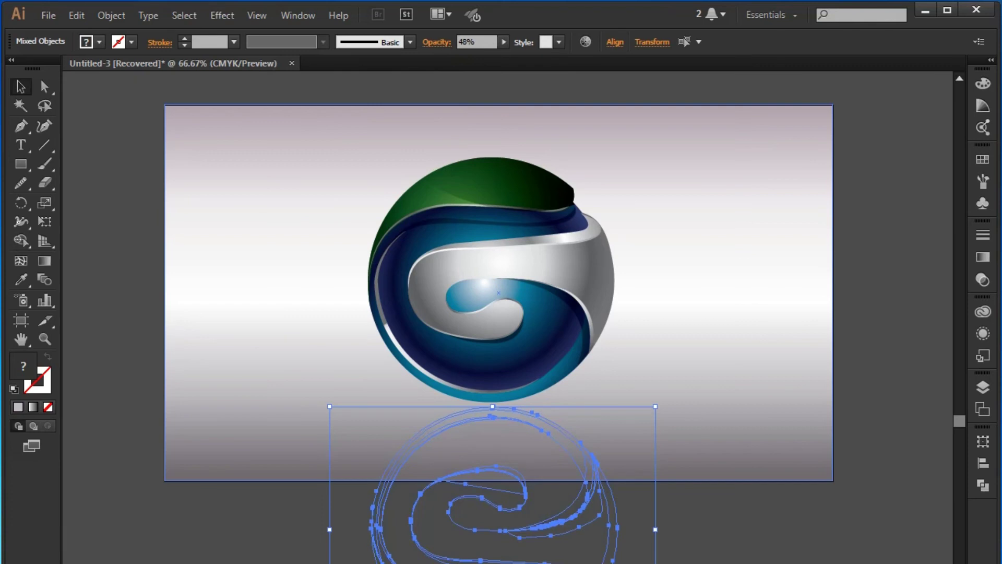
key(ctrl+shift+a)
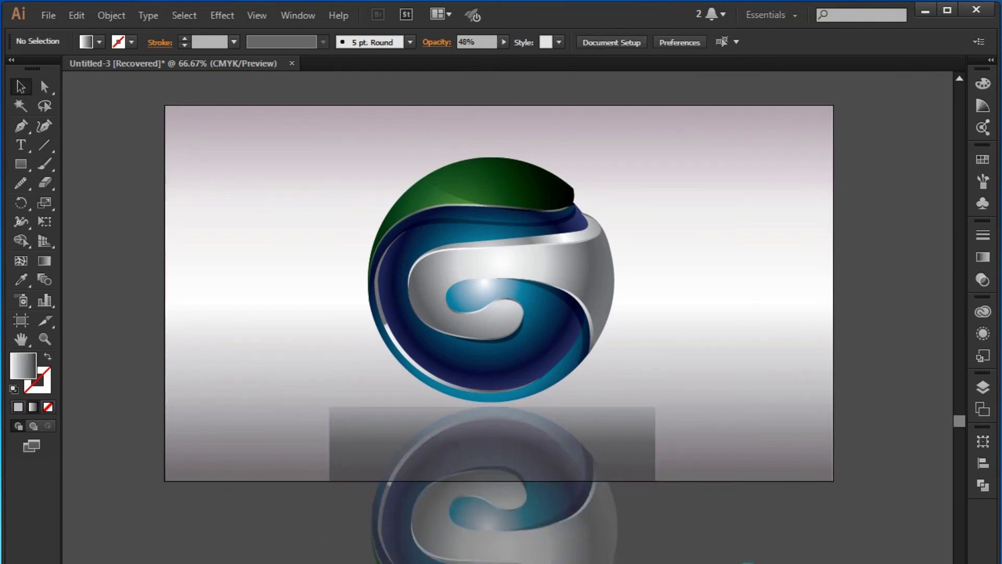
click(576, 559)
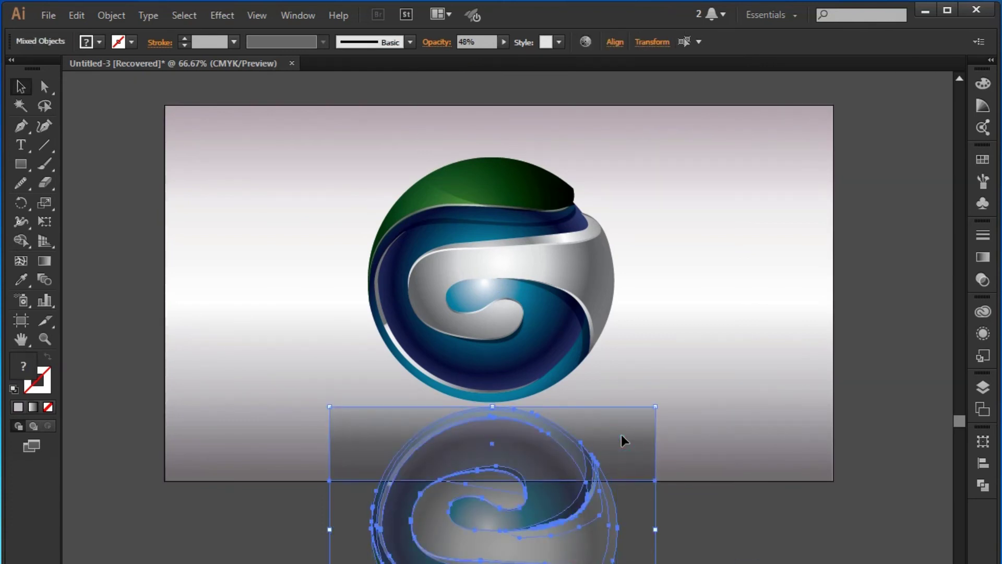
key(ctrl+z)
key(ctrl+z)
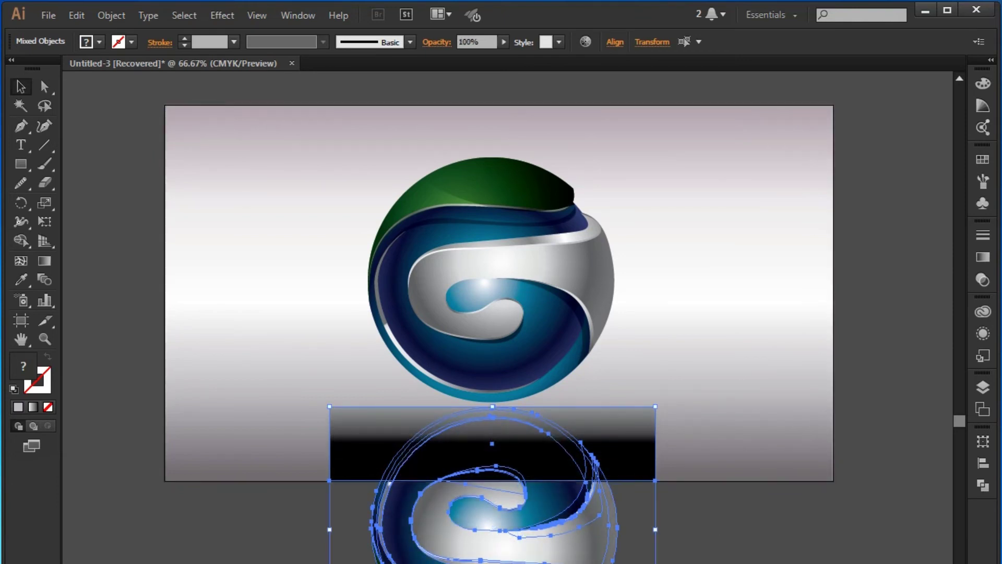
Select the gradient rectangle with the reflection and make an opacity mask in the Transparency panel.
click(564, 519)
click(532, 438)
shift+click(605, 501)
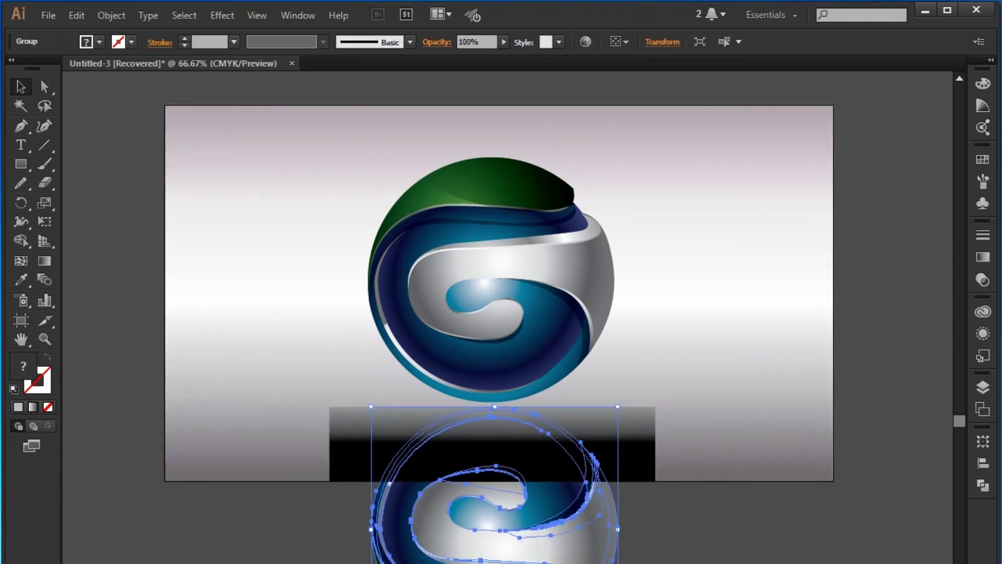
click(984, 260)
click(888, 223)
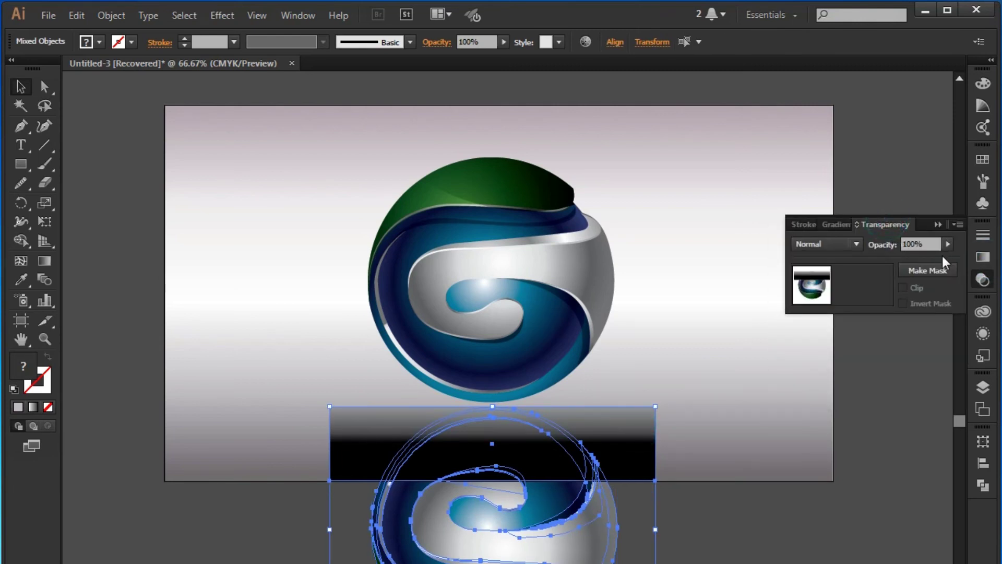
click(928, 270)
click(888, 340)
click(20, 145)
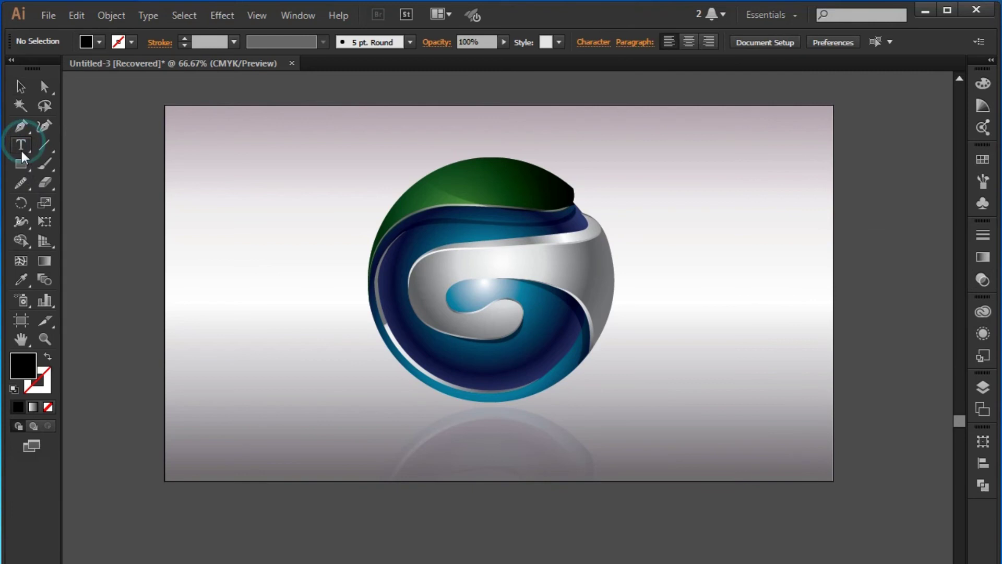
Position the LOGO text lower beside the sphere and scale it up.
click(644, 292)
text(LOGO)
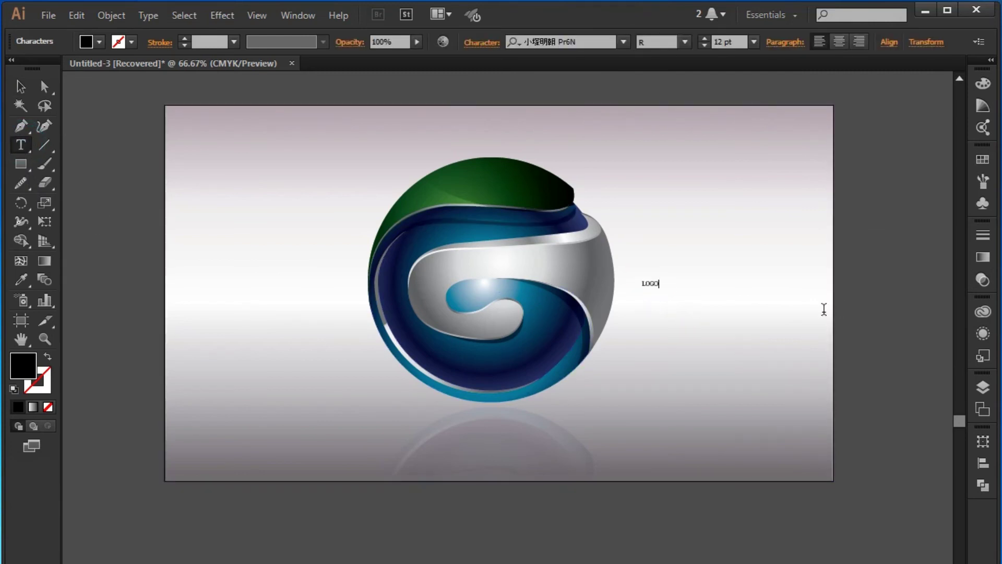
click(21, 87)
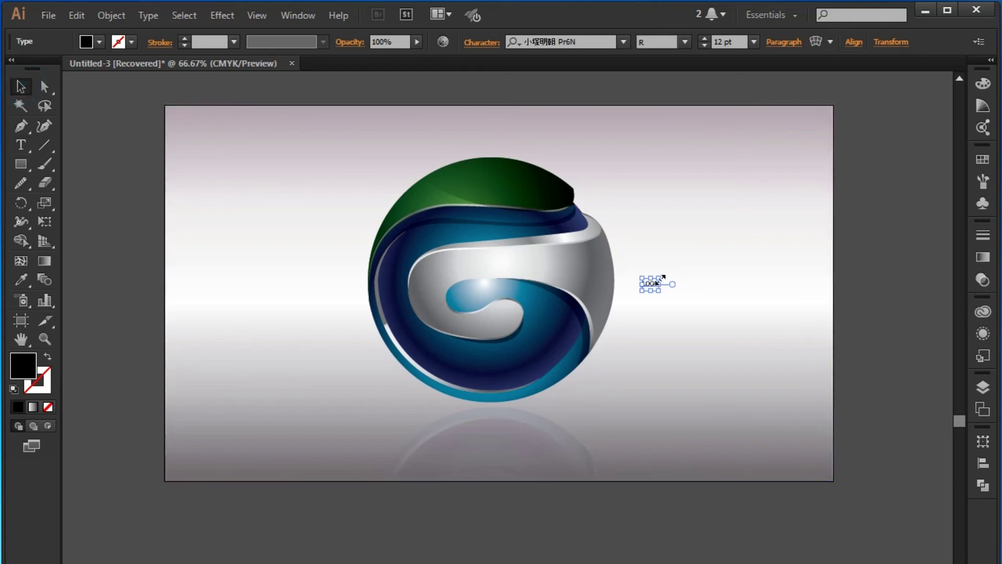
mouse_move(660, 279)
mouse_down()
mouse_move(705, 230)
mouse_move(781, 205)
mouse_up()
drag(701, 255, 671, 367)
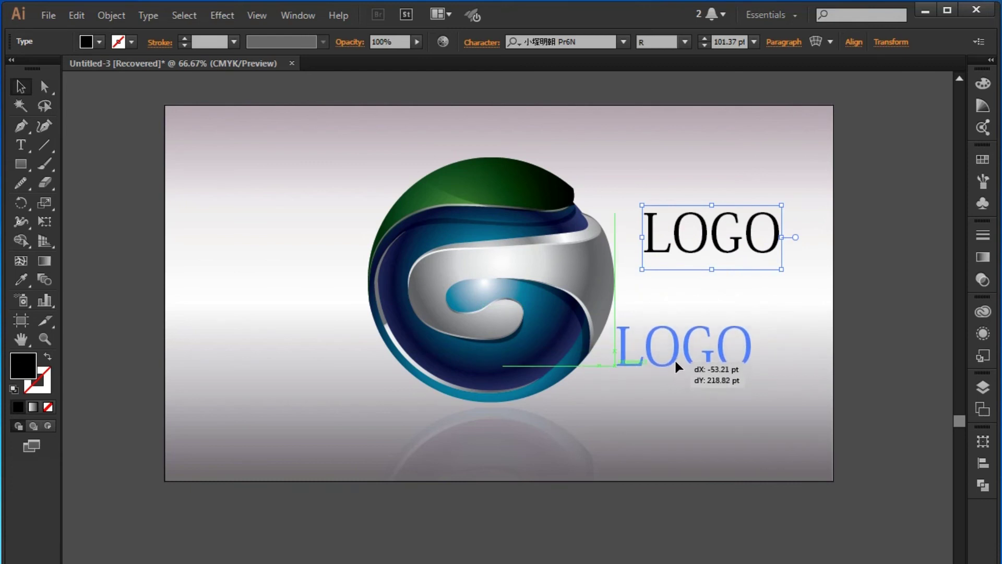
drag(670, 366, 675, 362)
drag(757, 319, 802, 297)
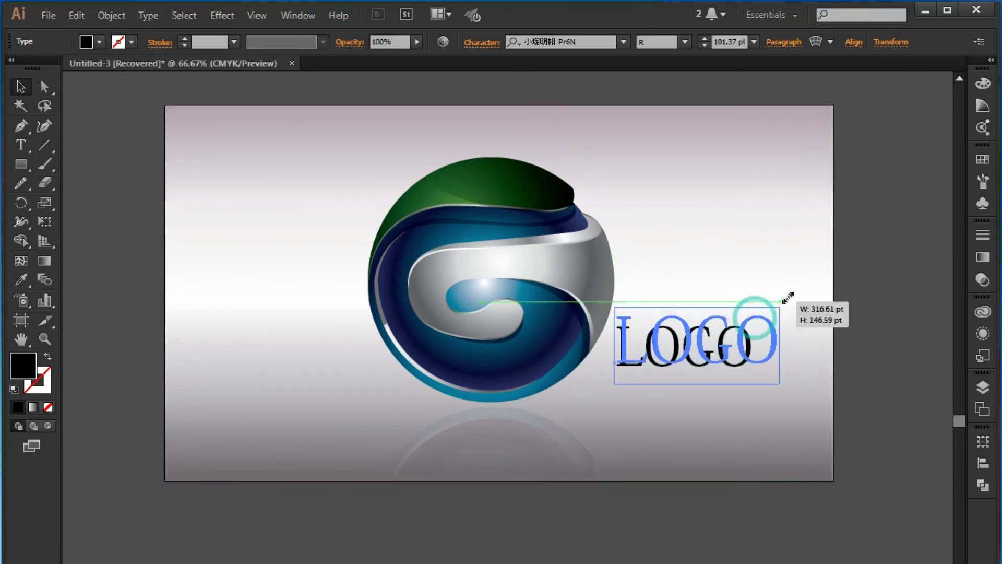
Change the LOGO font to the sans-serif 微軟正黑體 Regular.
click(566, 41)
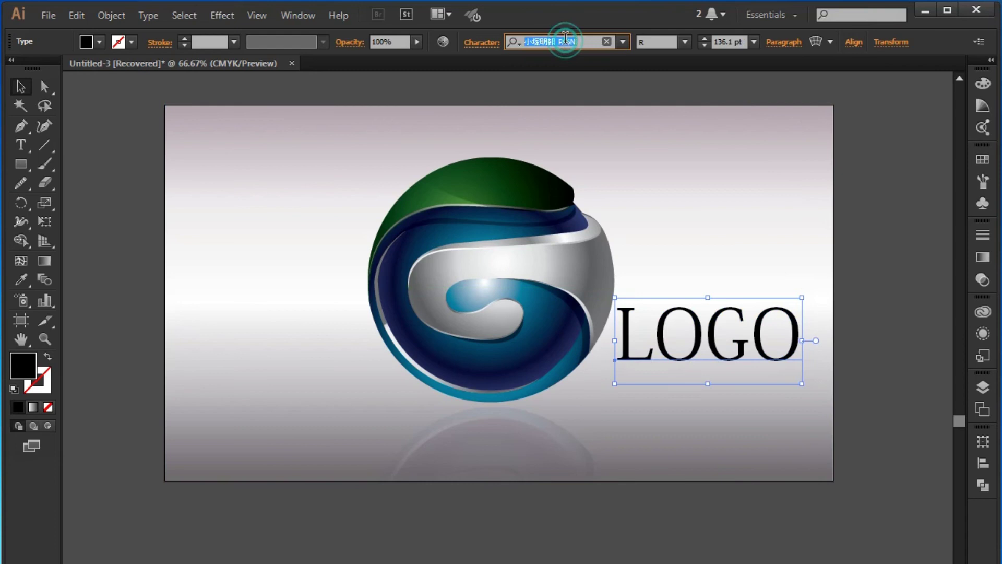
key(Down)
key(Down)
key(Down)
key(Down)
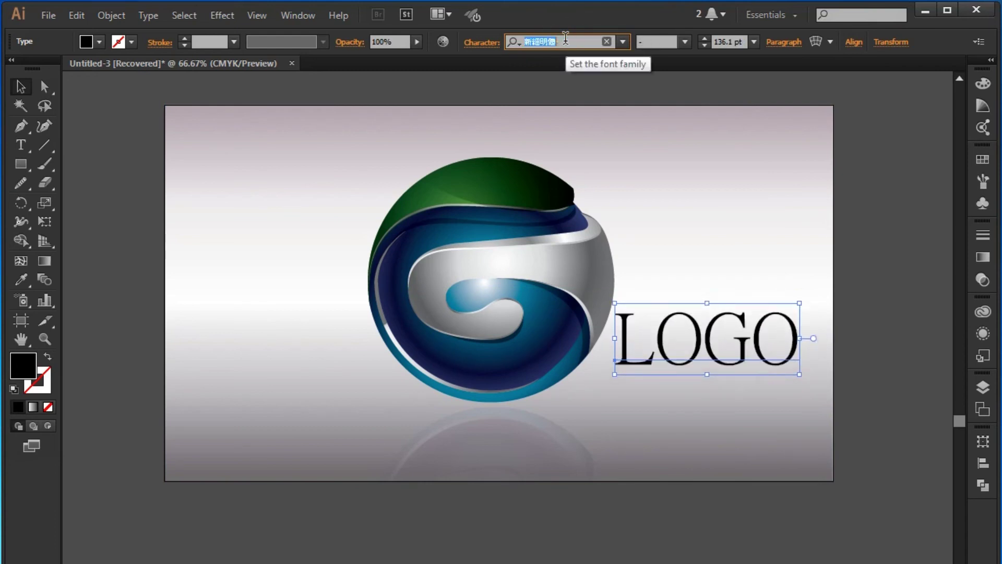
key(Down)
key(Return)
Shrink the LOGO text slightly to about 110.47 pt.
click(19, 86)
drag(816, 296, 778, 320)
click(868, 311)
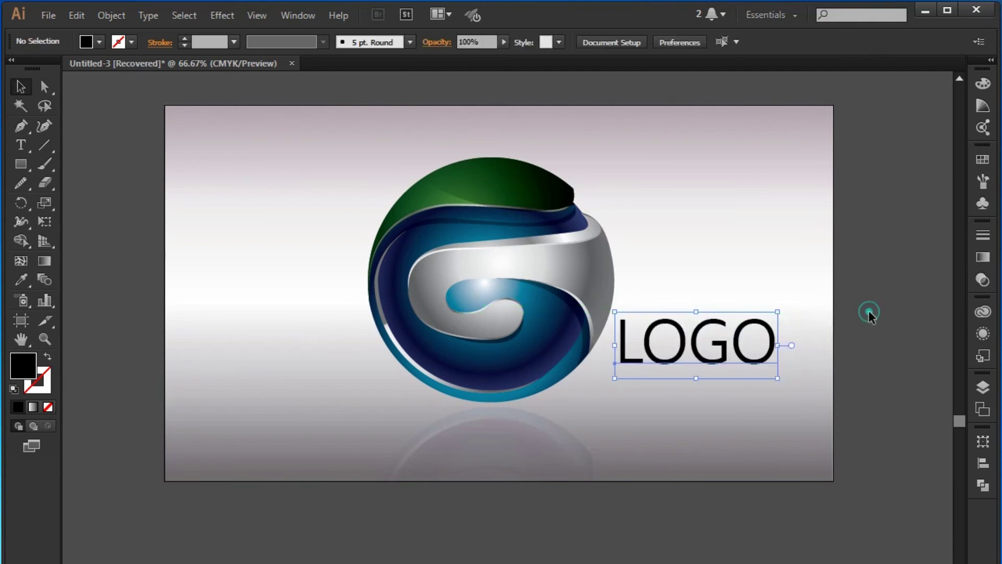
click(728, 346)
Copy and paste the LOGO text, placing the duplicate directly under the original.
right_click(727, 346)
click(645, 550)
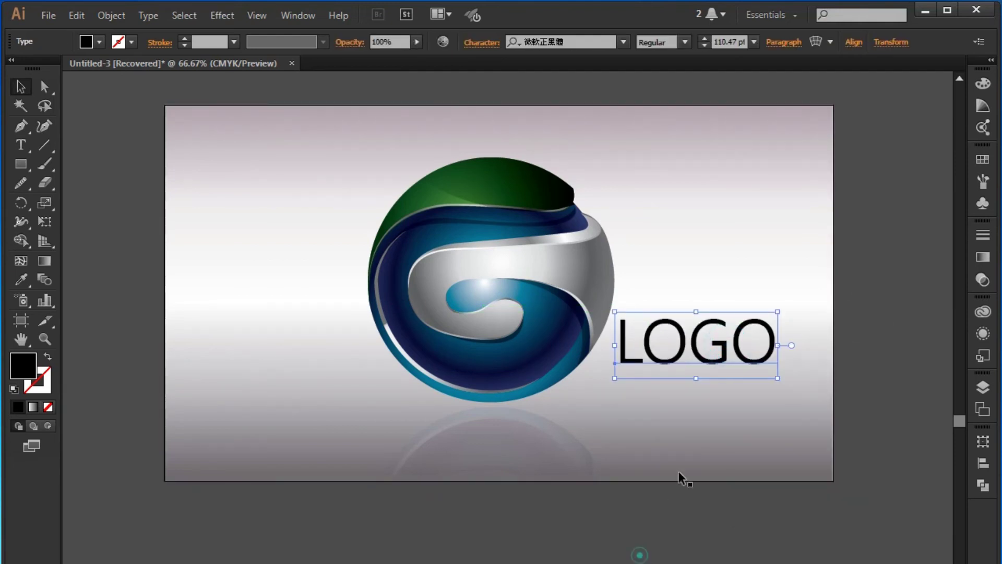
click(721, 343)
click(77, 16)
click(95, 91)
click(76, 15)
click(101, 108)
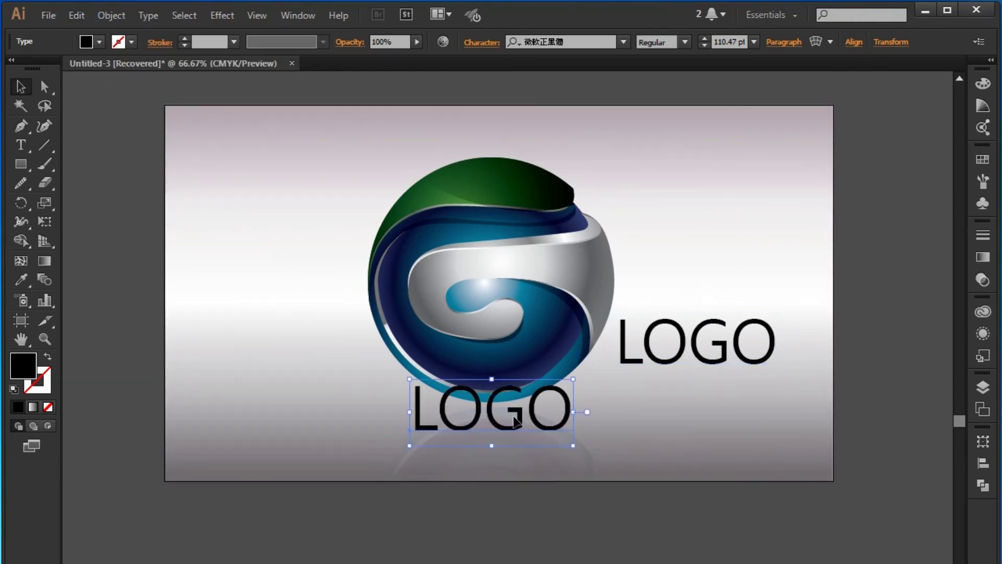
drag(543, 409, 721, 399)
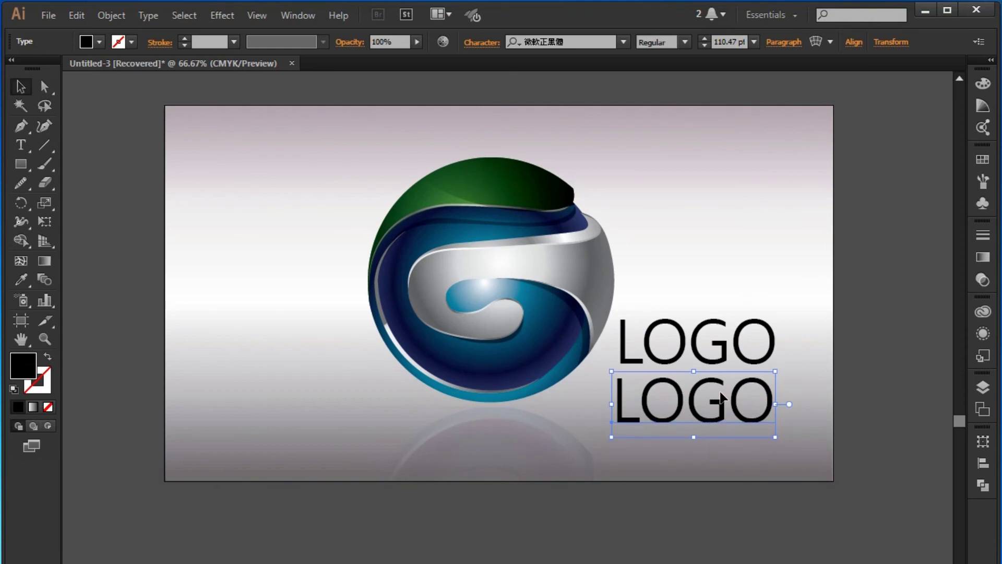
key(shift+Up)
key(shift+Up)
key(shift+Up)
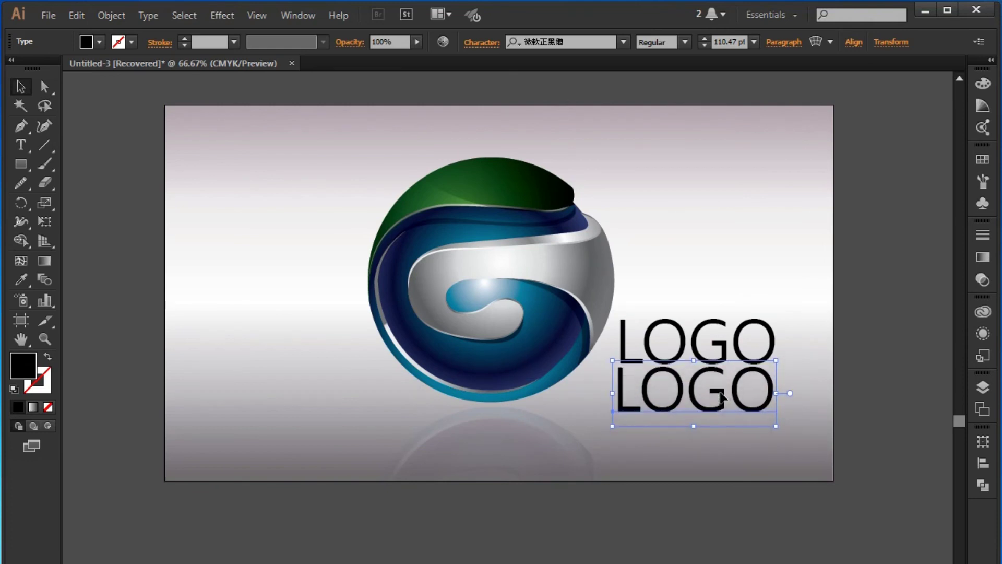
key(Right)
key(Right)
key(Right)
key(Right)
key(Right)
key(Up)
key(Up)
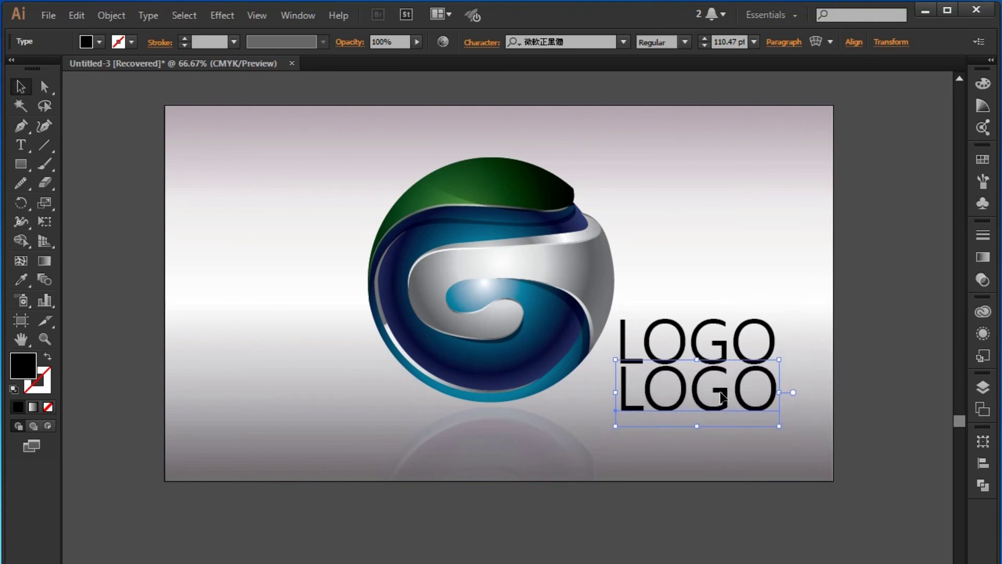
Reflect the LOGO copy horizontally and nudge it up against the original.
right_click(712, 411)
mouse_move(761, 544)
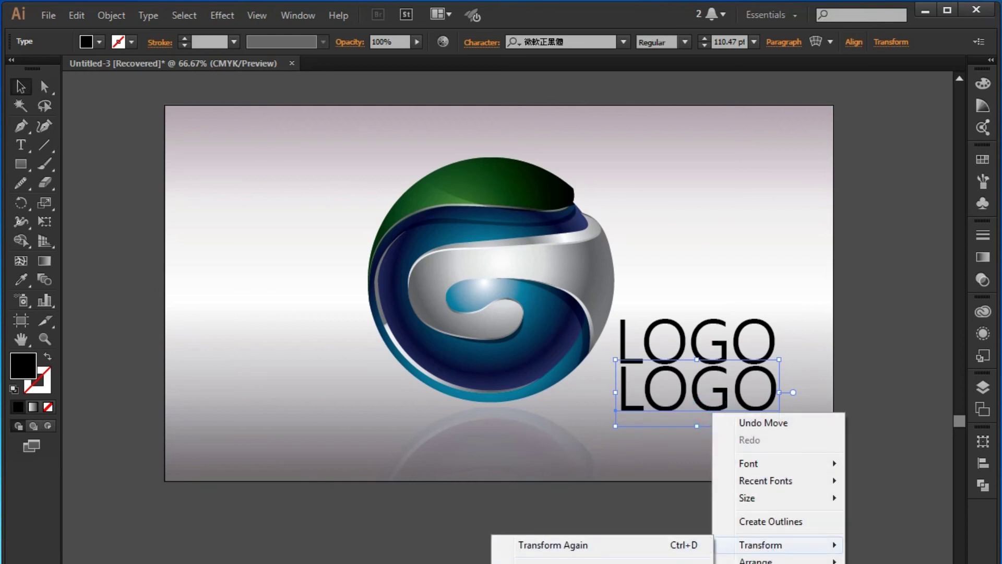
click(538, 562)
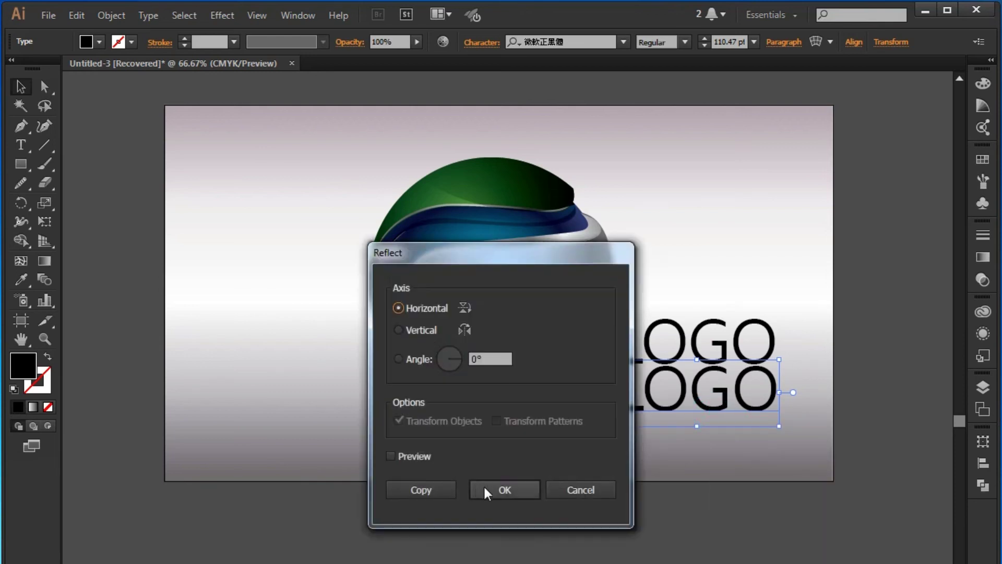
click(483, 488)
drag(726, 422, 724, 387)
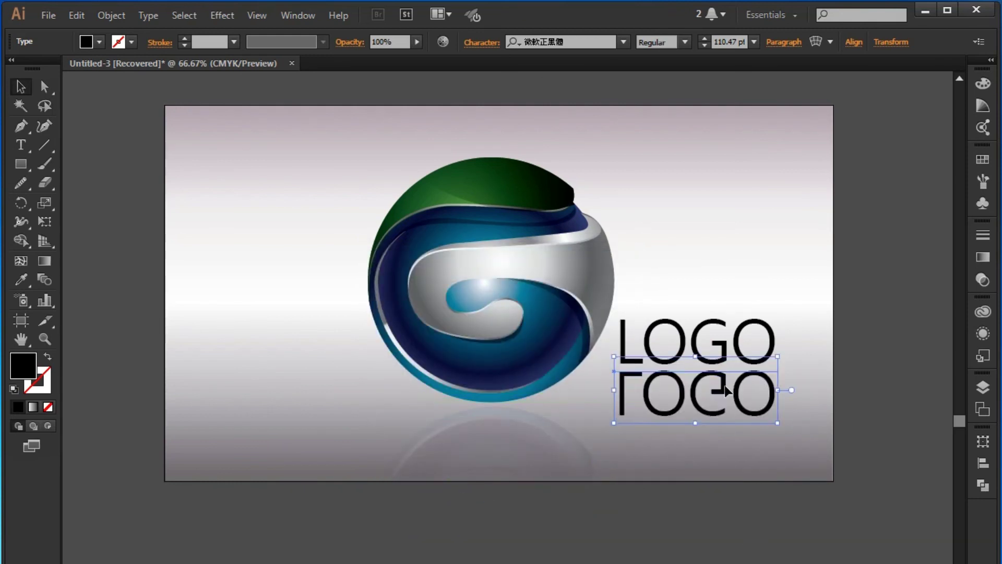
key(Up)
key(Up)
key(Up)
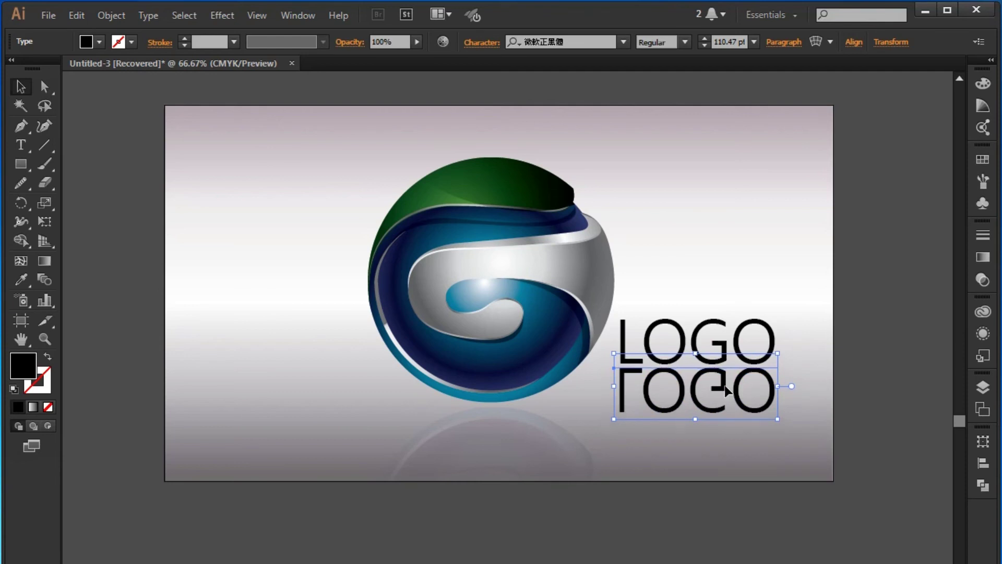
key(Up)
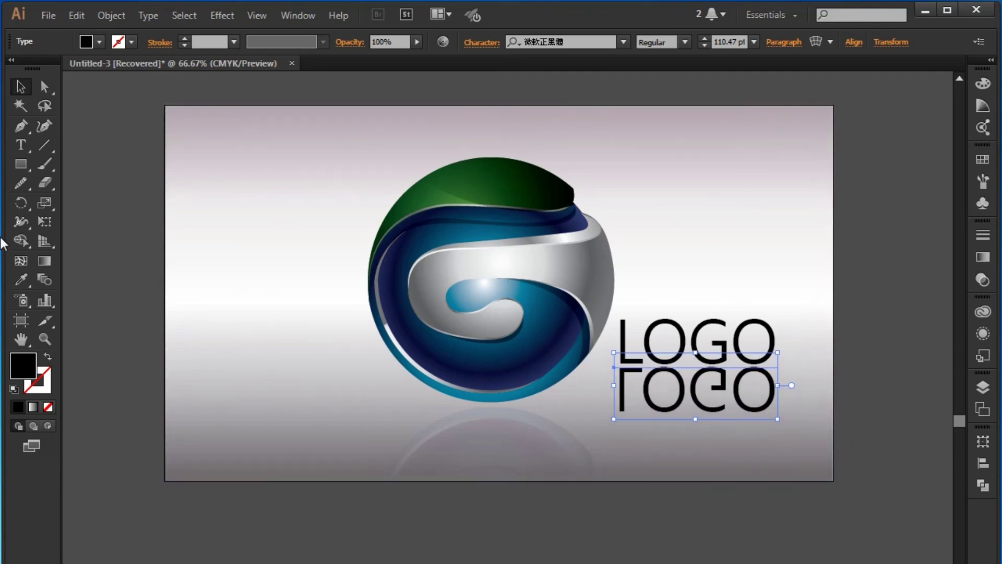
click(21, 161)
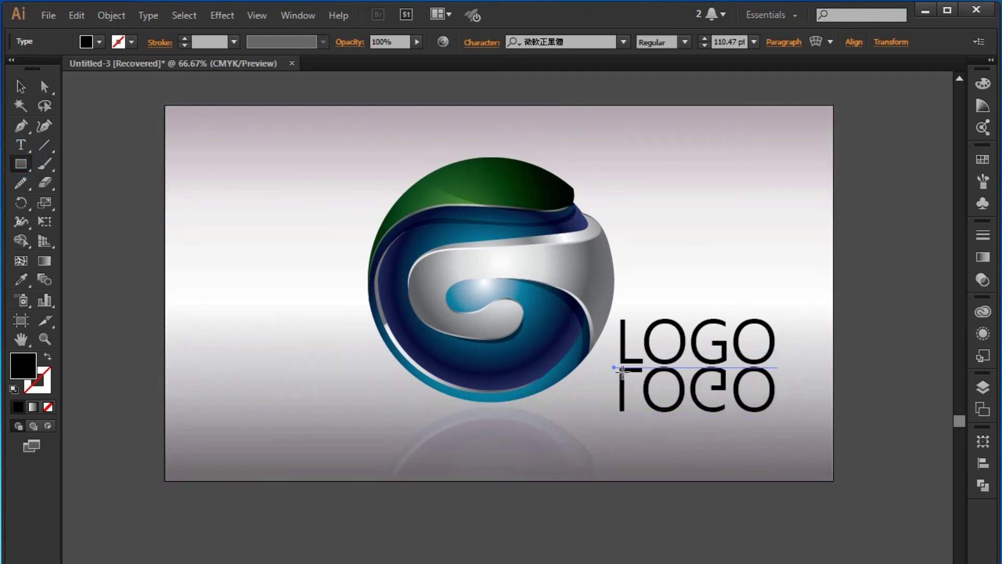
Draw a rectangle covering the flipped LOGO and select it.
drag(614, 368, 771, 416)
click(21, 86)
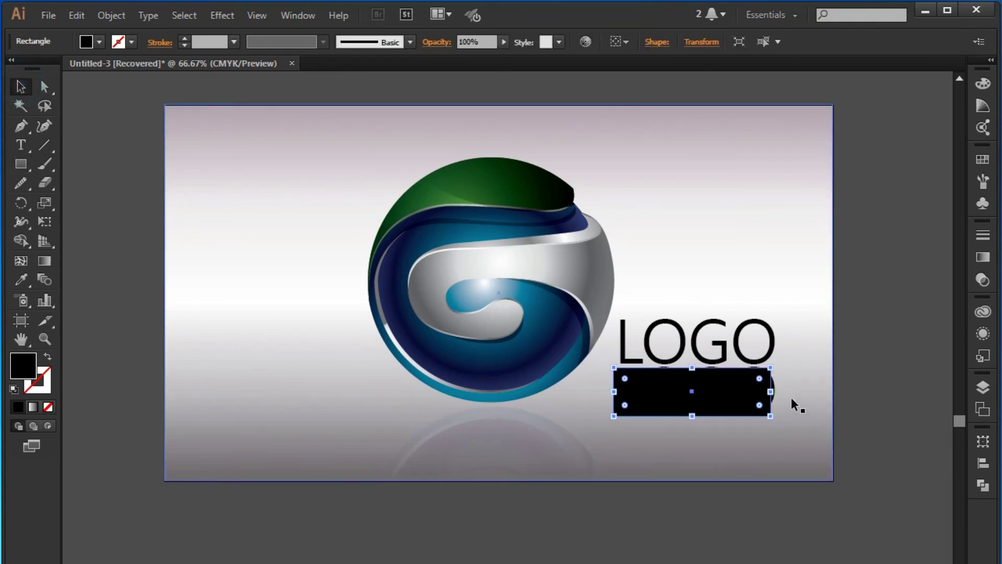
click(849, 398)
click(725, 392)
drag(863, 458, 803, 307)
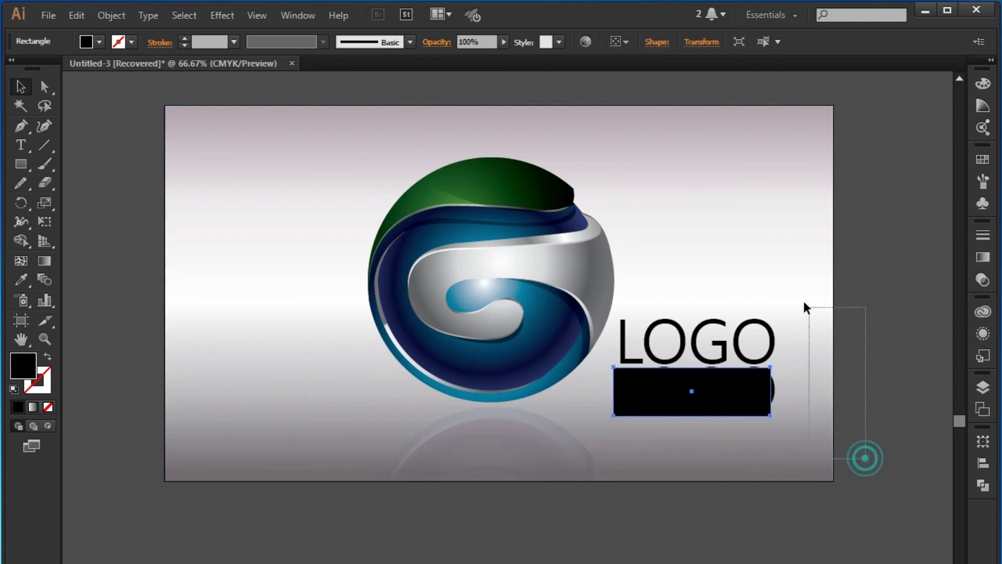
click(885, 326)
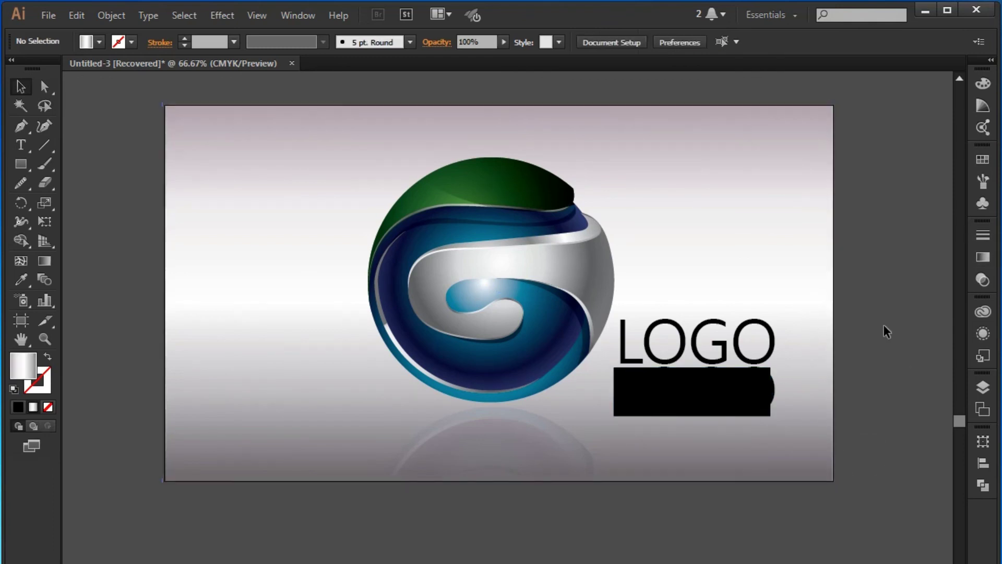
click(775, 388)
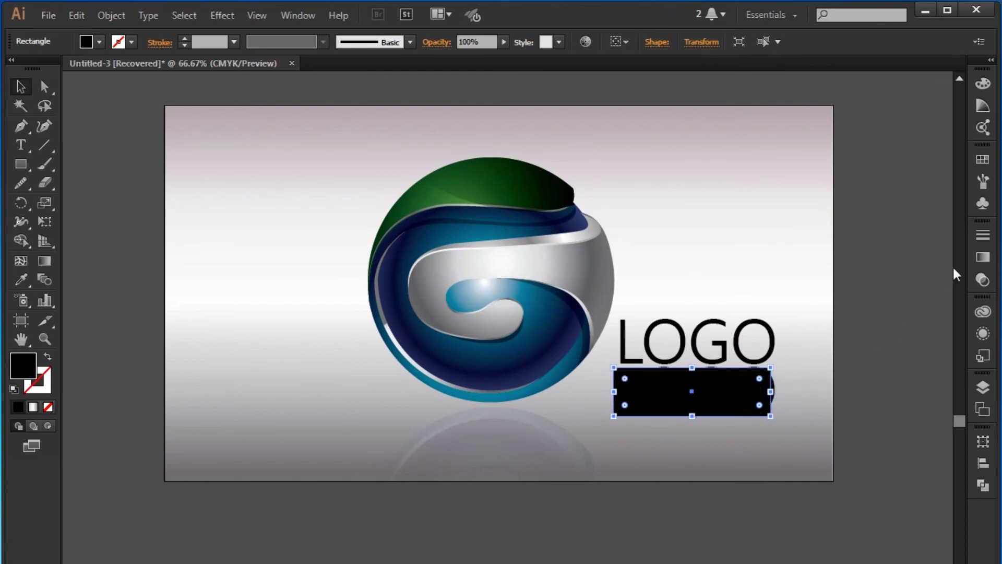
Fill the rectangle with the White, Black gradient running from top to bottom.
click(983, 258)
click(807, 247)
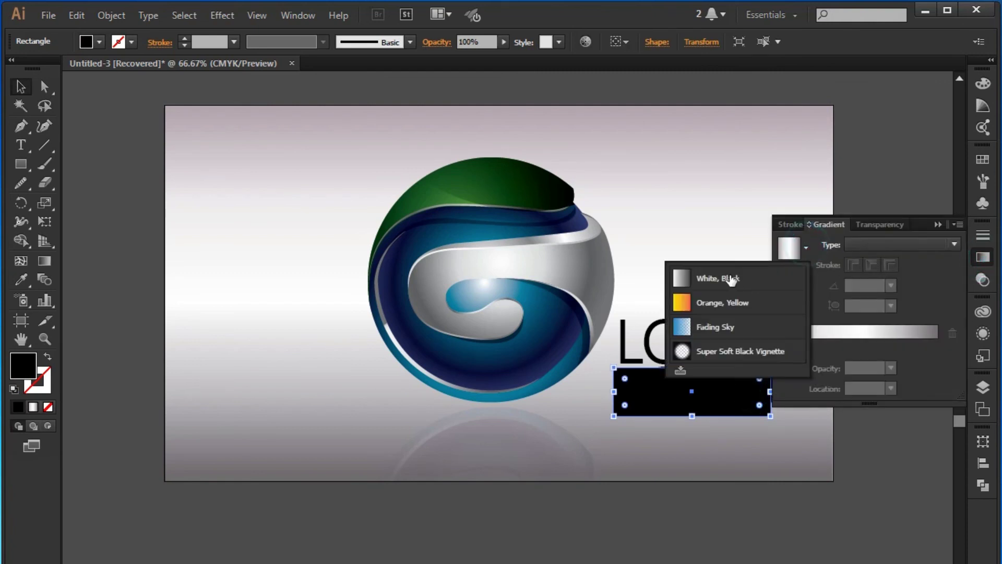
click(727, 273)
click(938, 226)
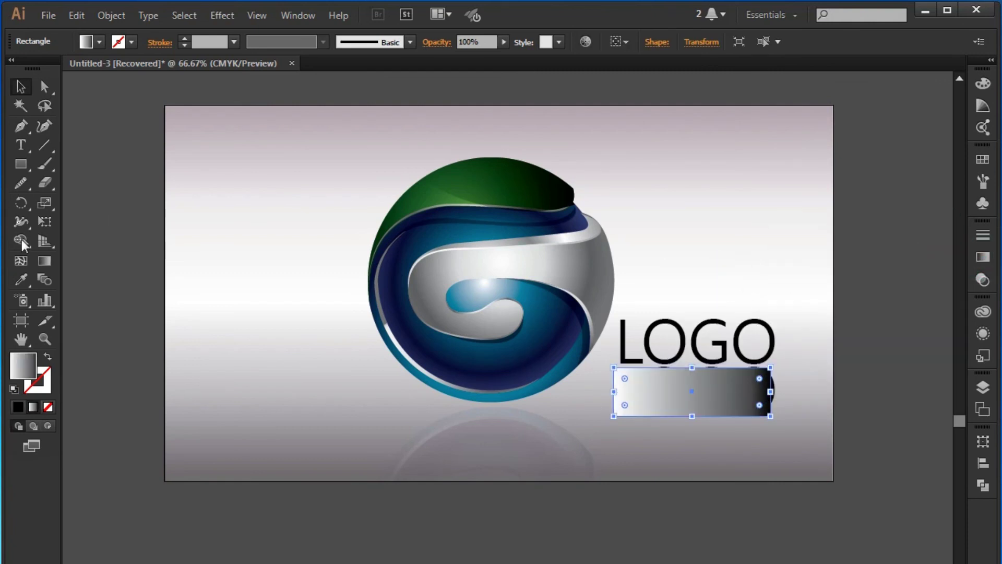
click(44, 261)
drag(692, 364, 692, 411)
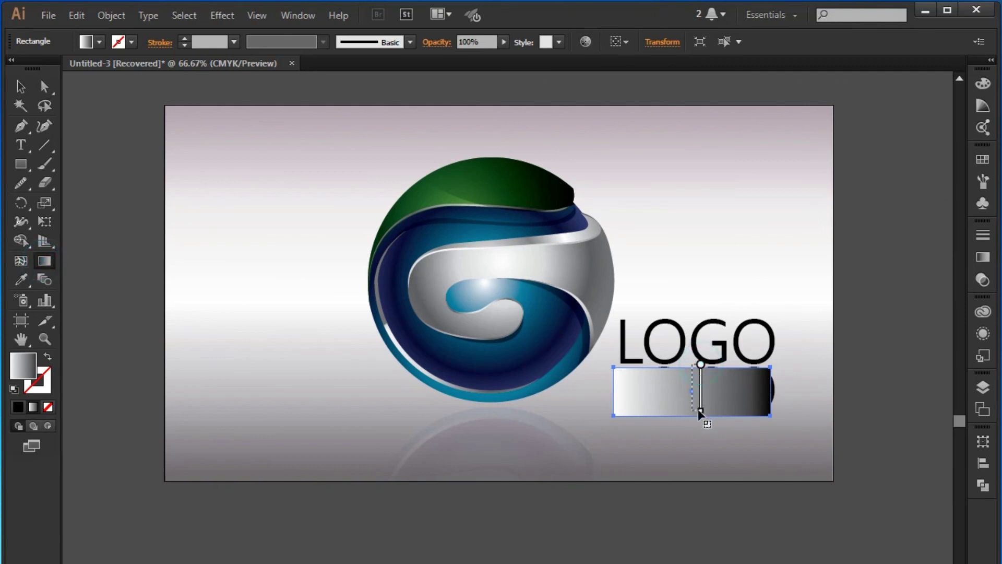
Select the reflected LOGO text lying beneath the gradient rectangle.
click(20, 107)
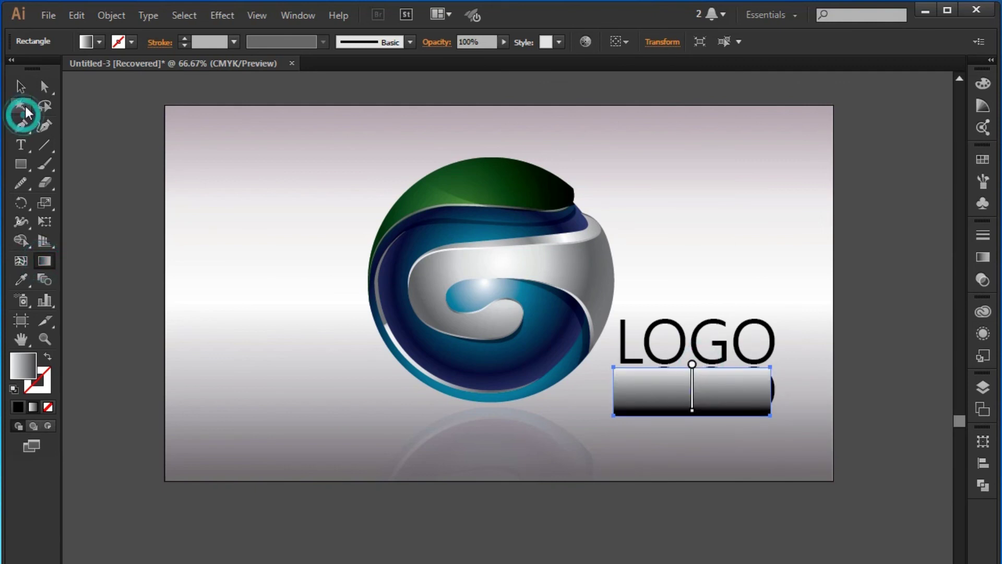
click(846, 387)
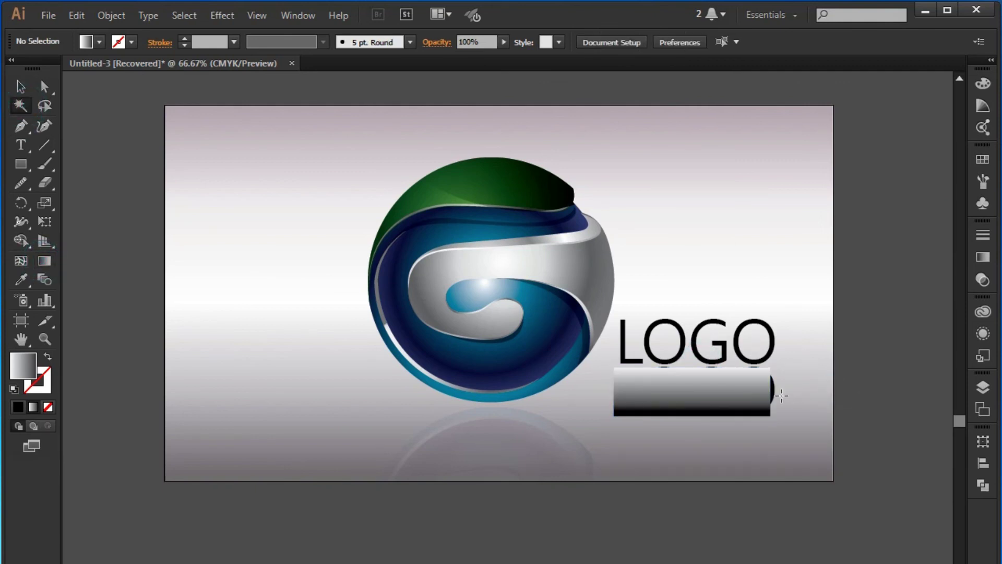
key(v)
key(t)
click(775, 390)
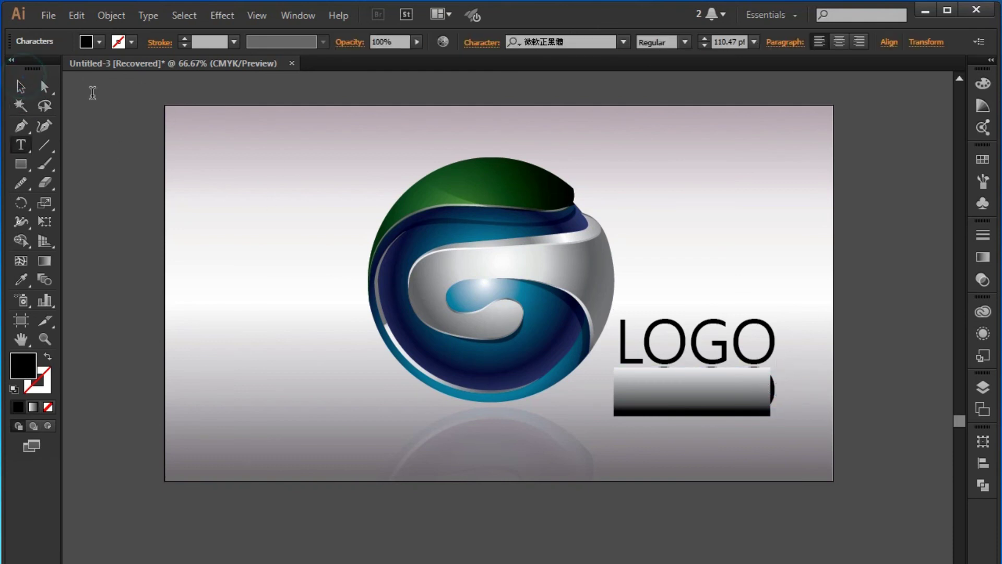
key(Escape)
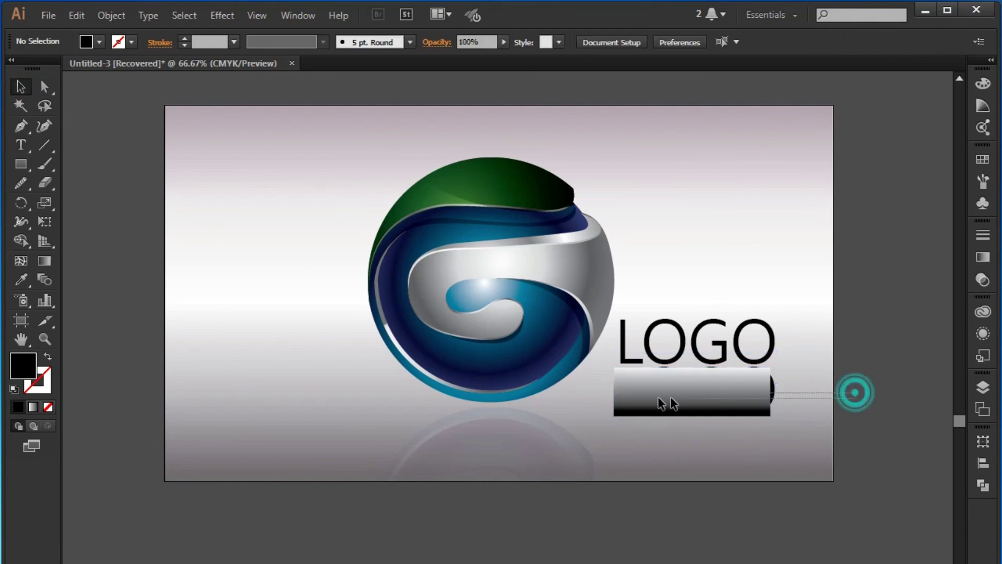
Set the reflected text and gradient rectangle to 62% opacity and make an opacity mask.
drag(862, 398, 651, 364)
click(416, 42)
drag(418, 55, 392, 55)
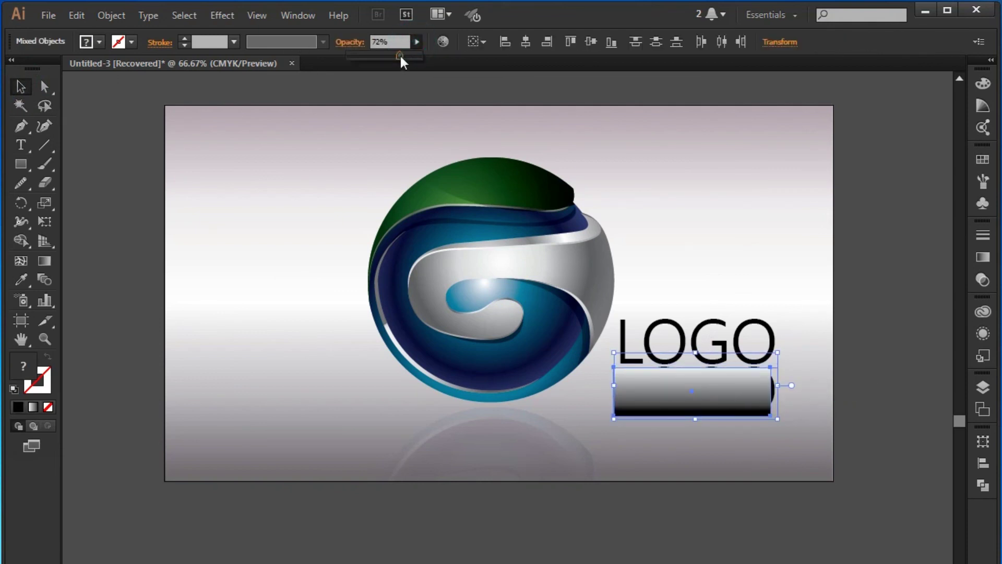
click(348, 43)
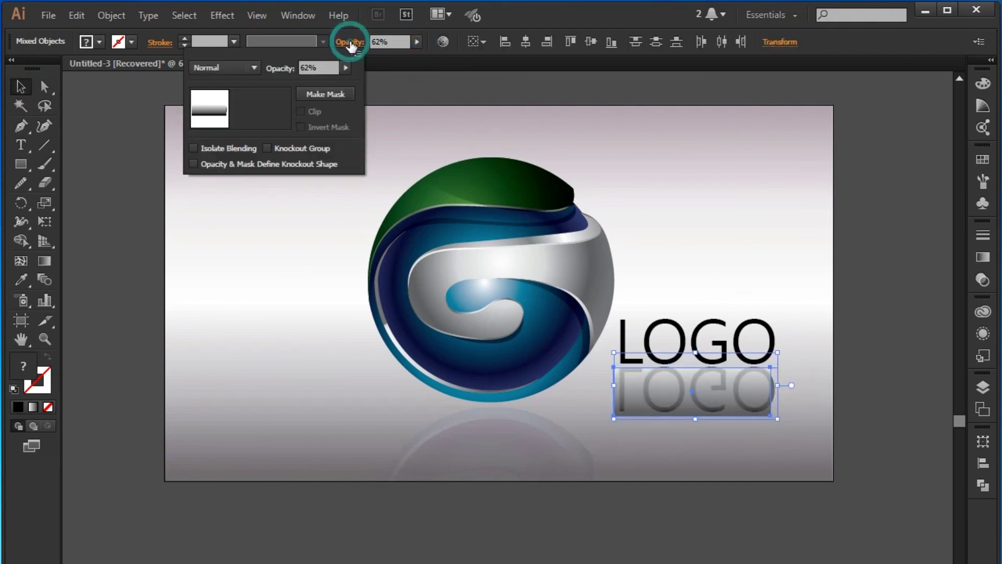
click(333, 95)
click(886, 242)
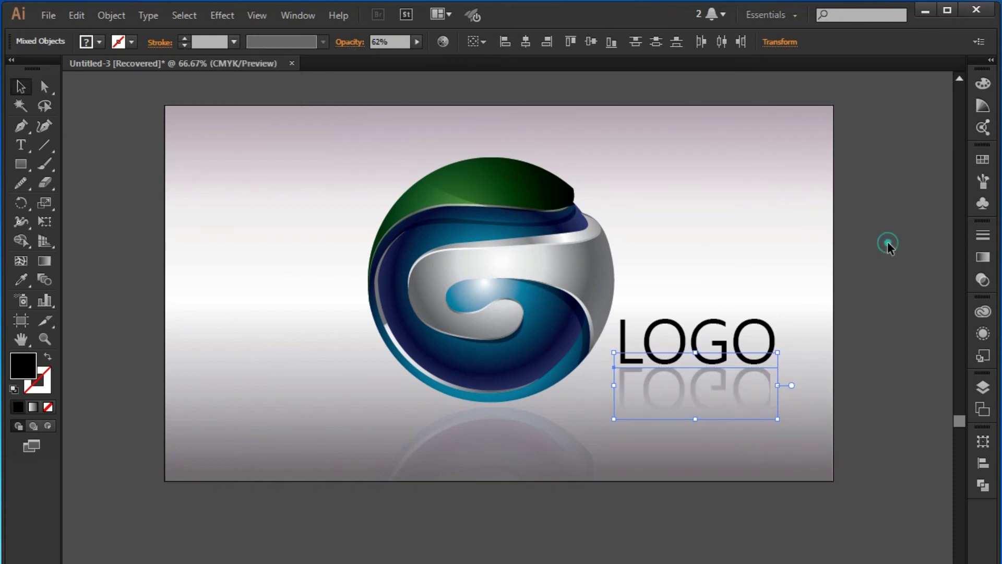
click(869, 495)
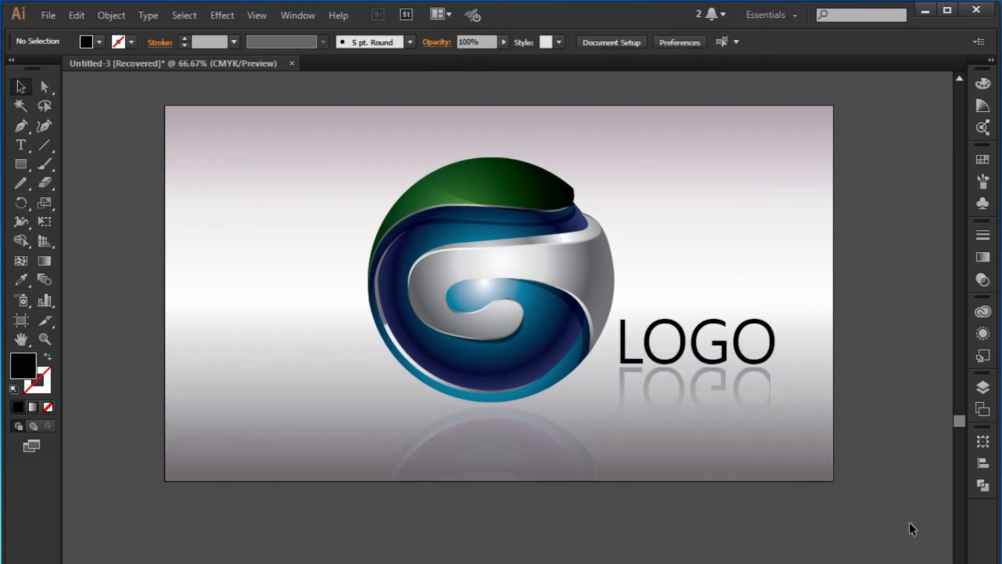
click(20, 85)
Draw a trial square at the artboard's left edge, then delete it.
click(21, 163)
mouse_move(223, 240)
mouse_down()
mouse_move(256, 293)
mouse_move(278, 296)
mouse_up()
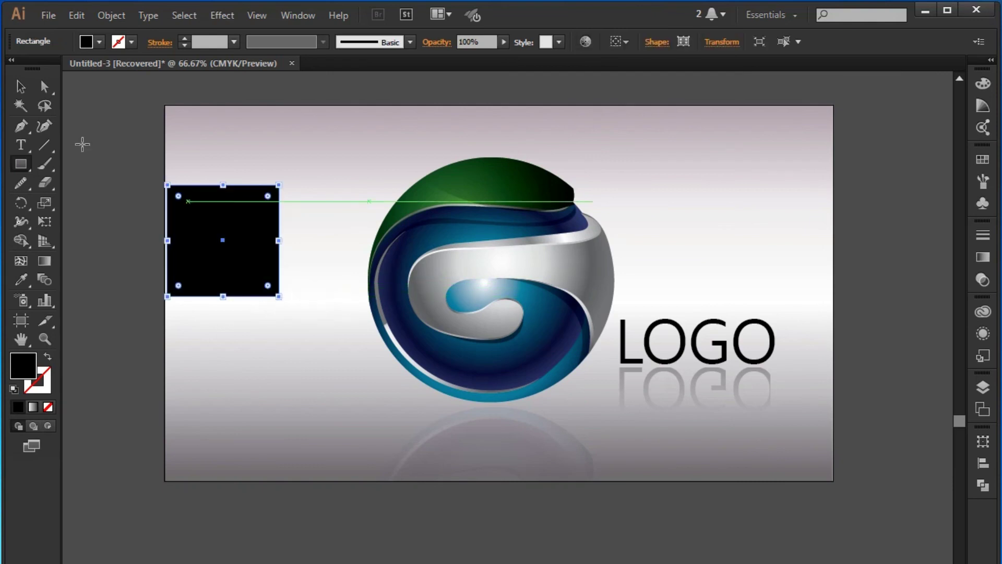
click(21, 86)
click(981, 259)
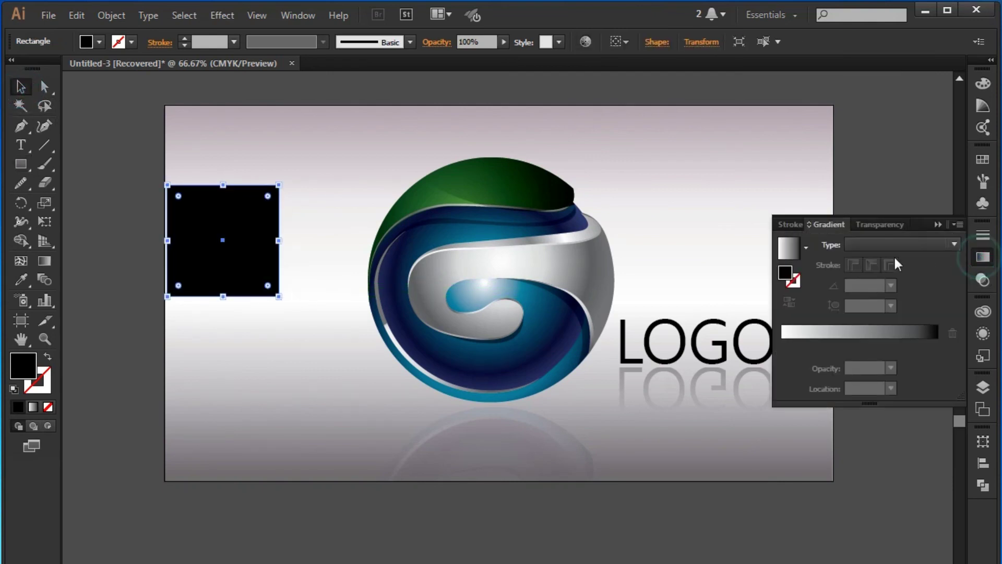
click(937, 220)
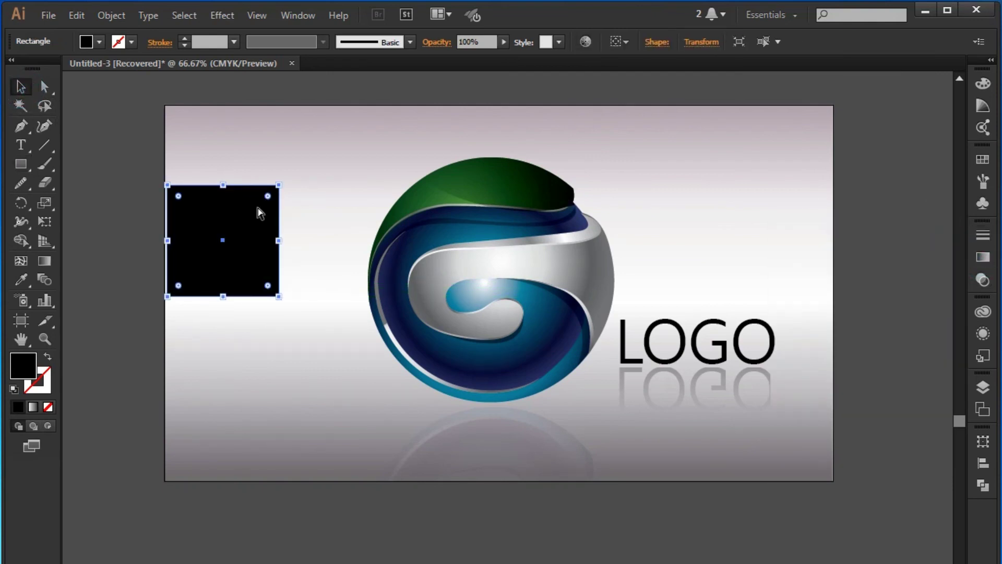
key(Delete)
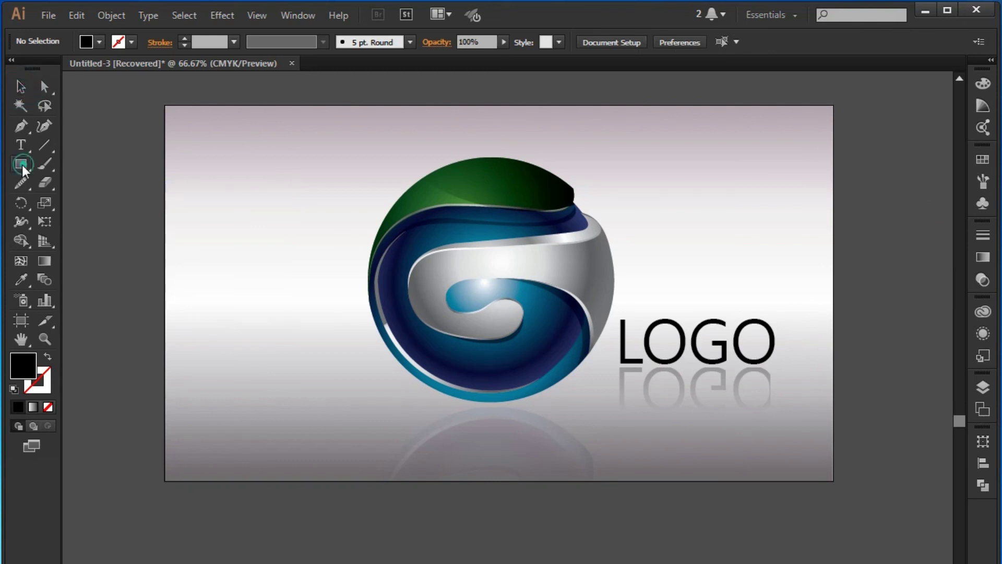
Draw a circle left of the logo and fill it with the Fading Sky gradient.
drag(22, 164, 105, 201)
drag(242, 240, 298, 317)
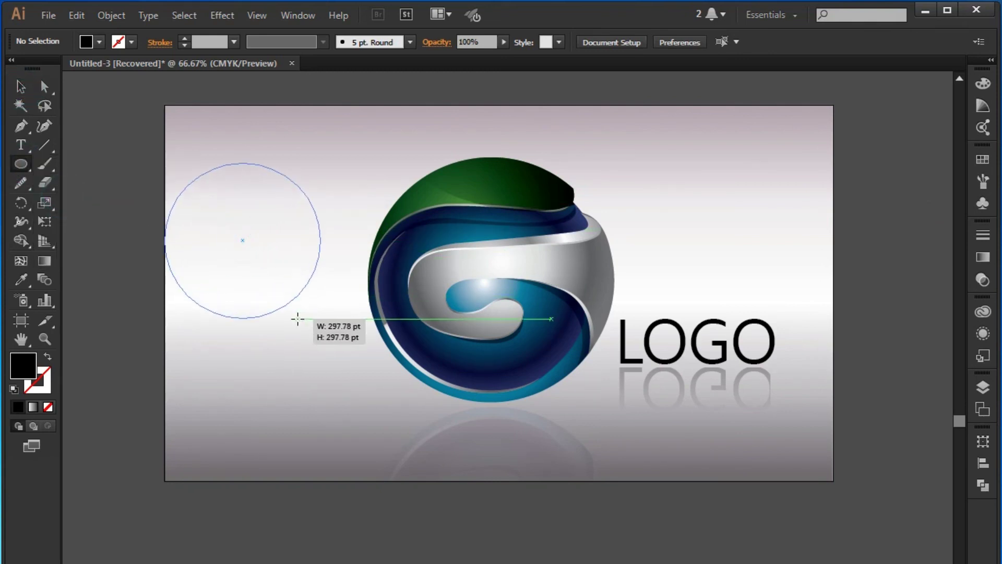
click(20, 86)
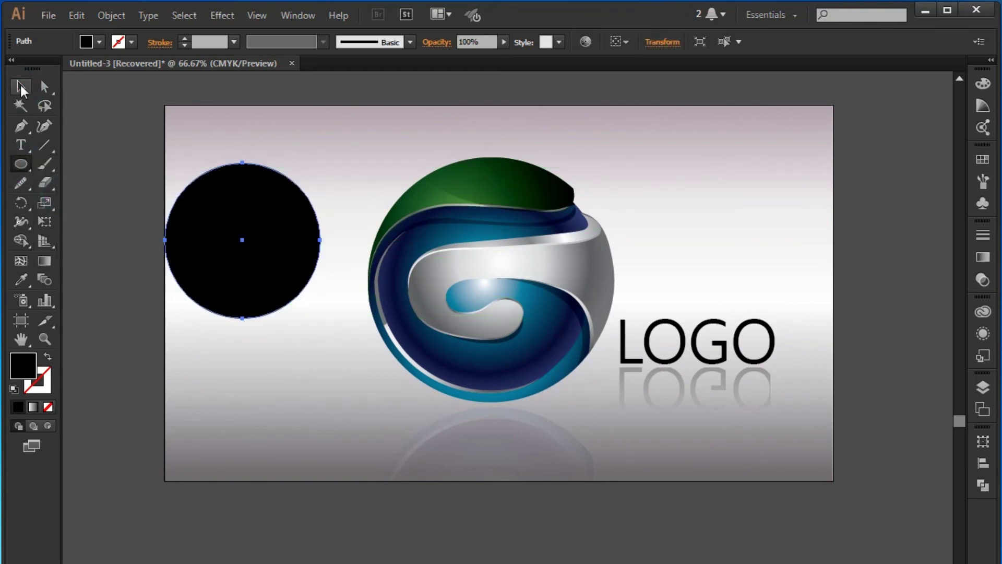
click(983, 257)
click(806, 248)
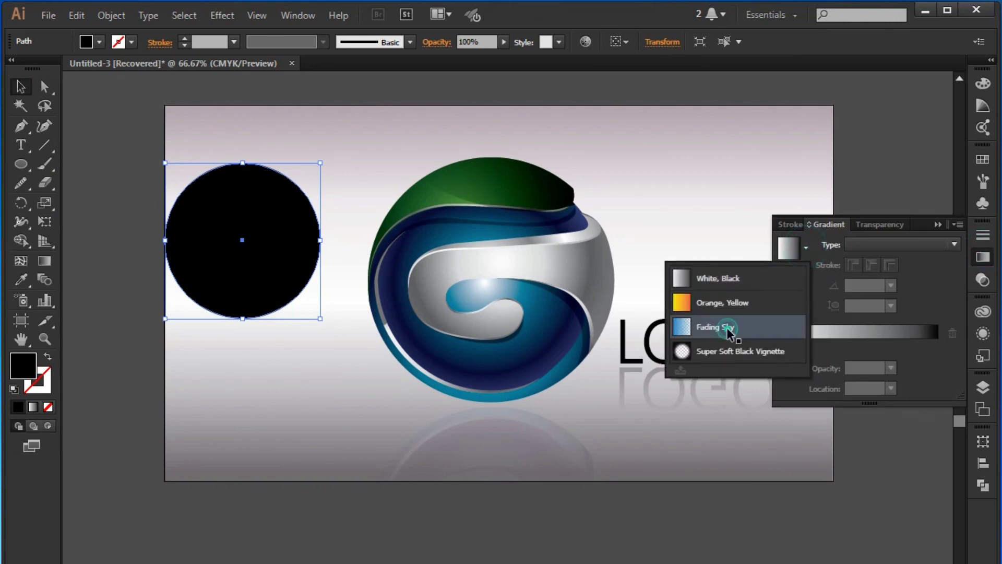
click(728, 328)
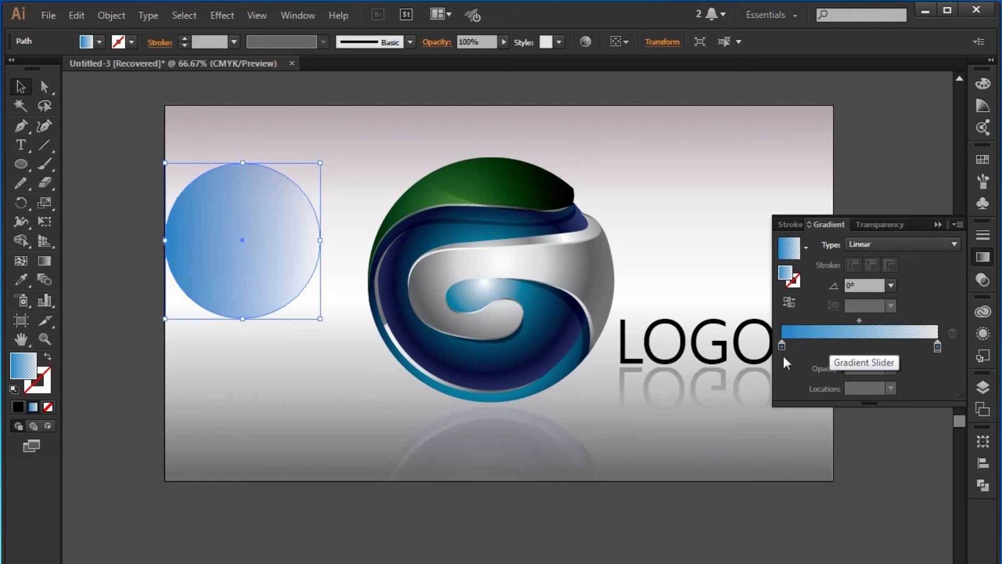
Make the circle's gradient radial and pull the transparent outer stop slightly inward.
click(901, 243)
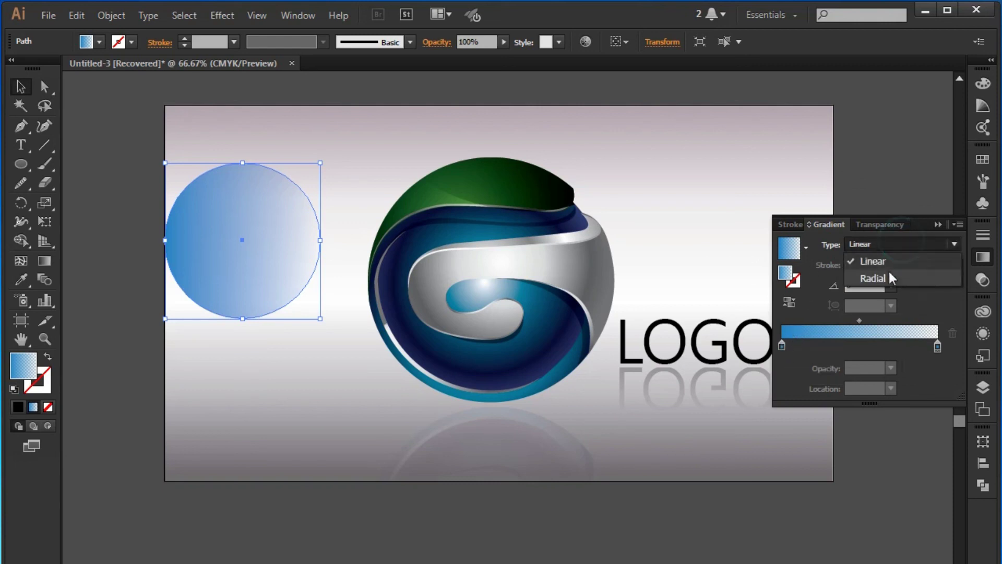
click(885, 273)
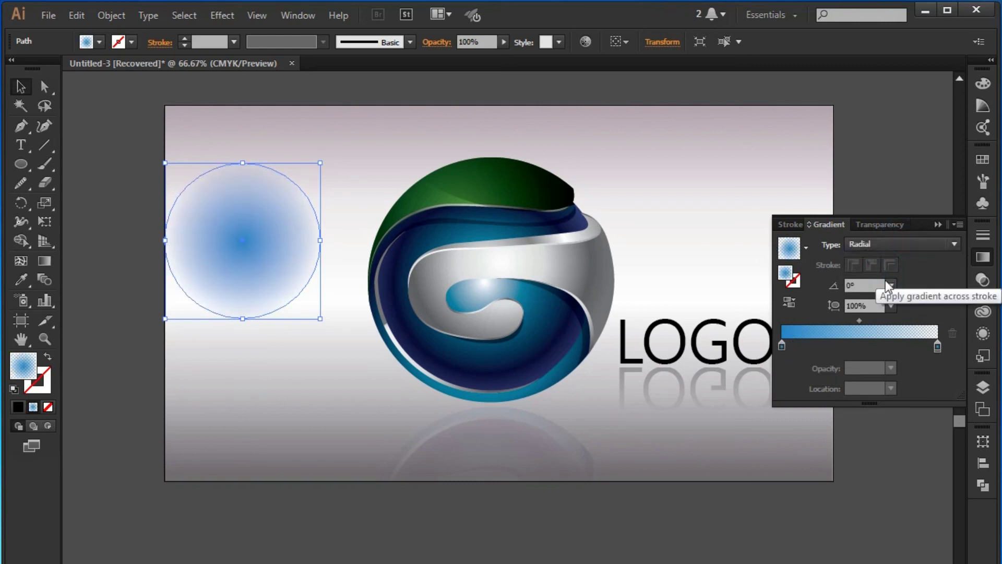
drag(937, 346, 923, 346)
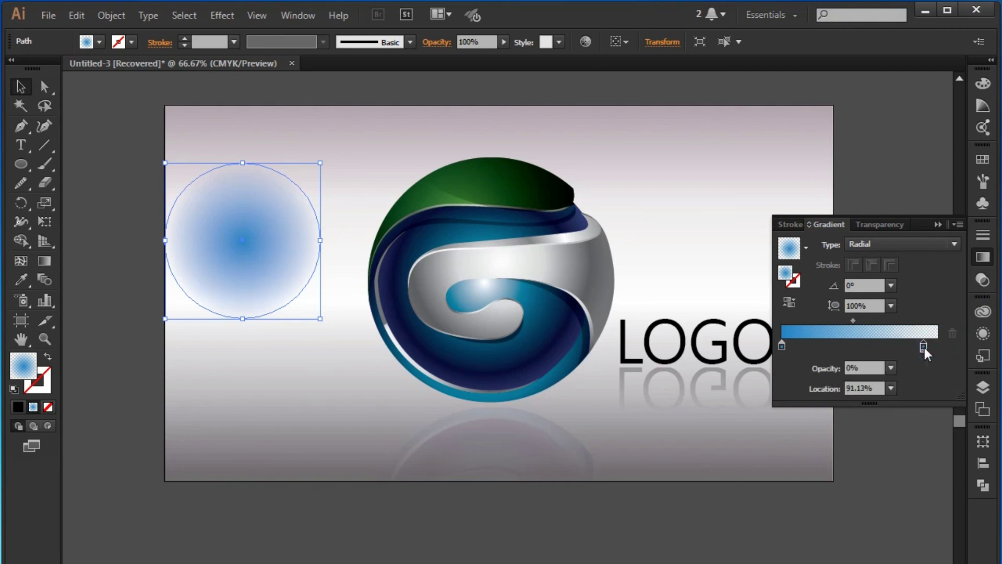
click(941, 220)
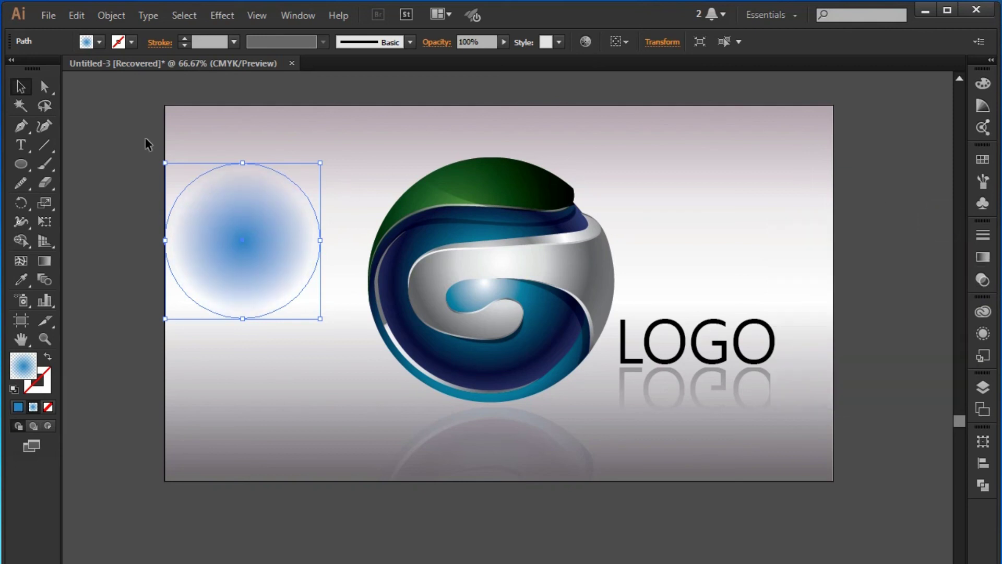
Squash the Fading Sky circle into a thin ellipse and fit it beneath the sphere.
mouse_move(243, 163)
mouse_down()
mouse_move(228, 297)
mouse_move(522, 413)
mouse_up()
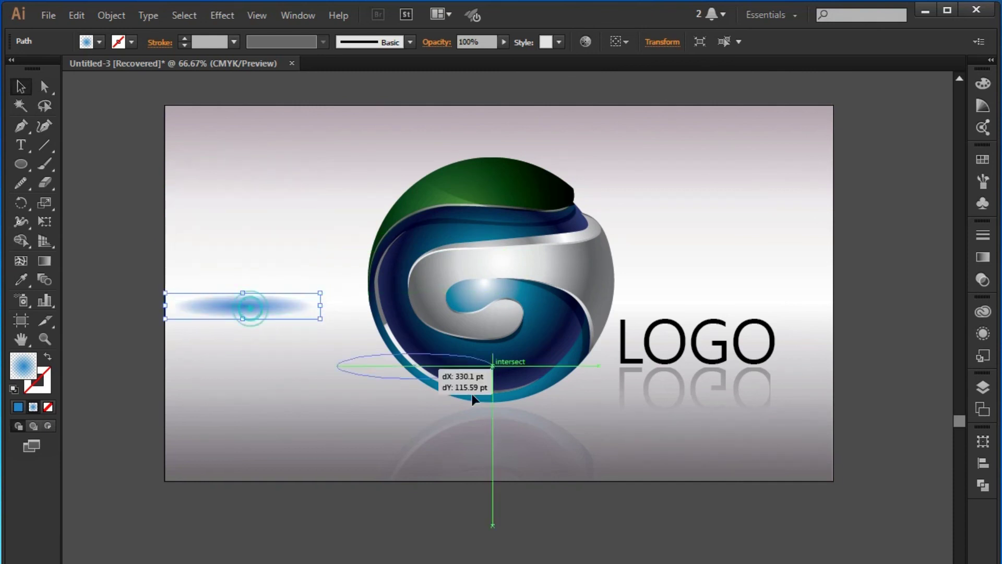
drag(575, 409, 690, 409)
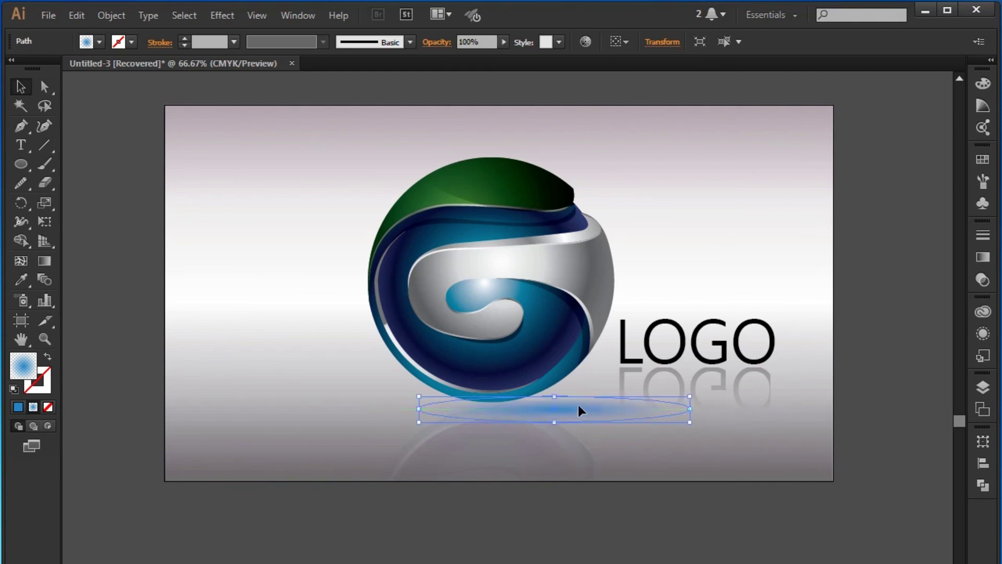
drag(560, 405, 510, 403)
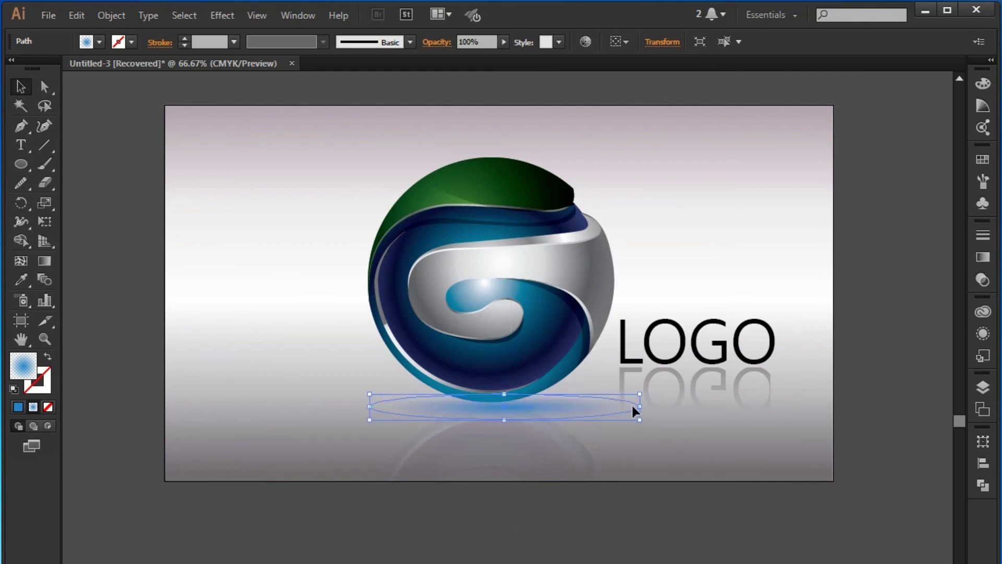
drag(640, 406, 608, 407)
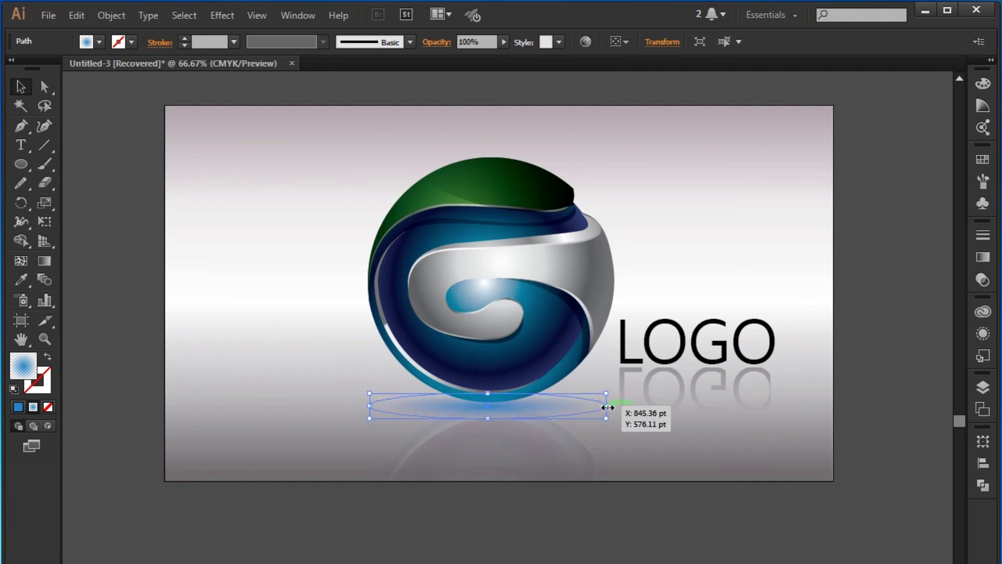
drag(608, 407, 607, 411)
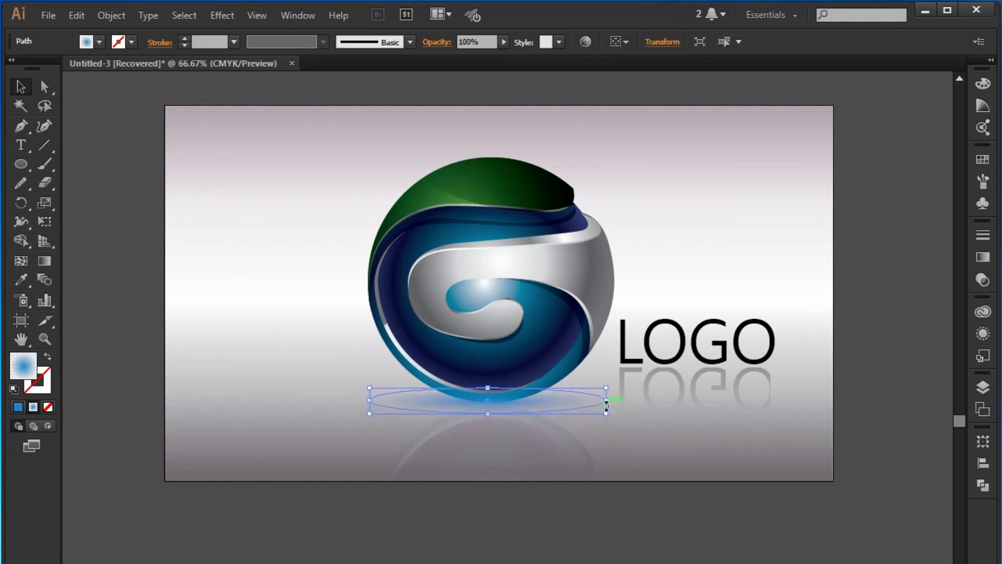
key(ctrl+shift+b)
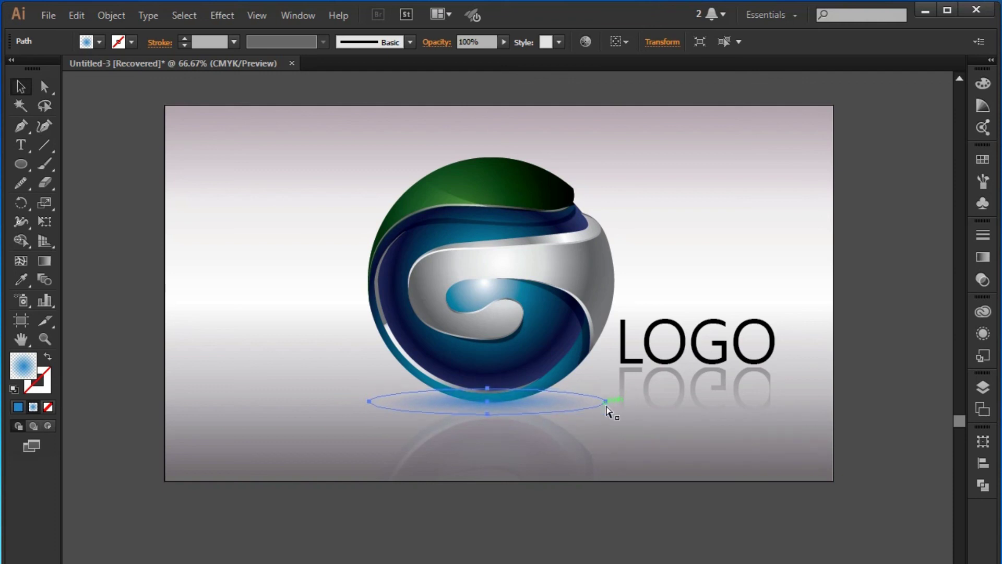
key(ctrl+shift+b)
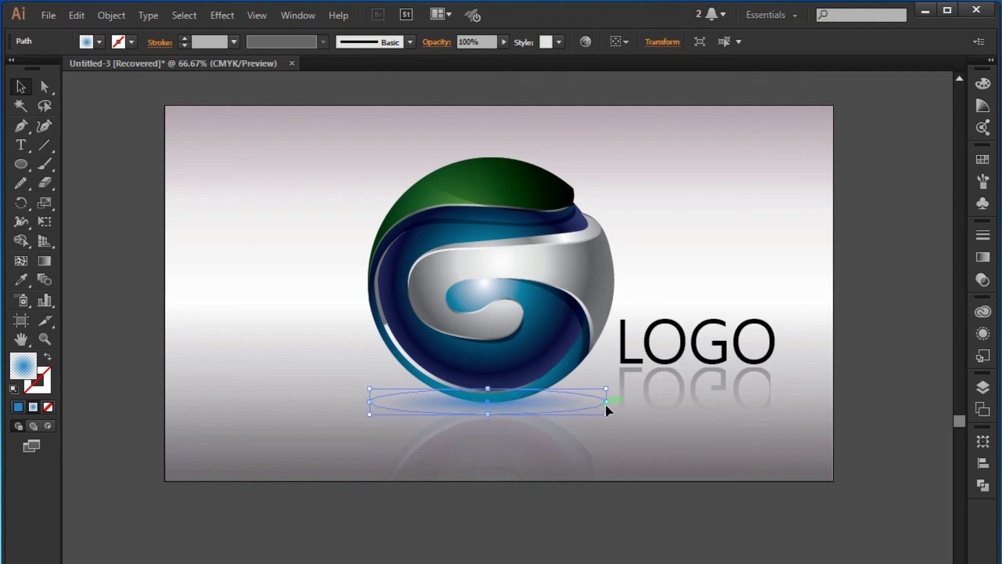
Add a gradient stop, darken the first stop to deep navy, and move it outward.
click(983, 256)
click(802, 346)
double_click(802, 347)
click(781, 348)
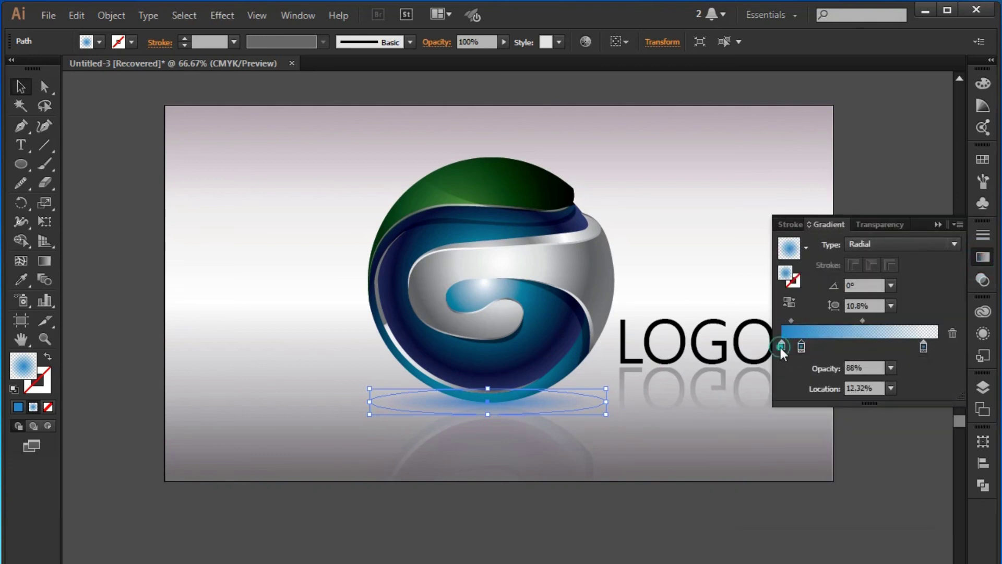
double_click(781, 347)
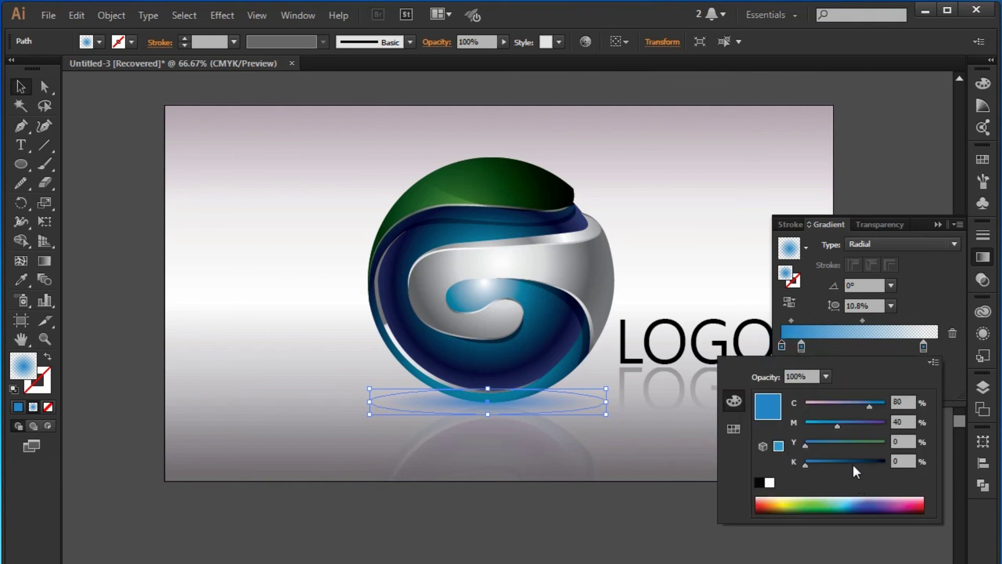
drag(806, 465, 847, 467)
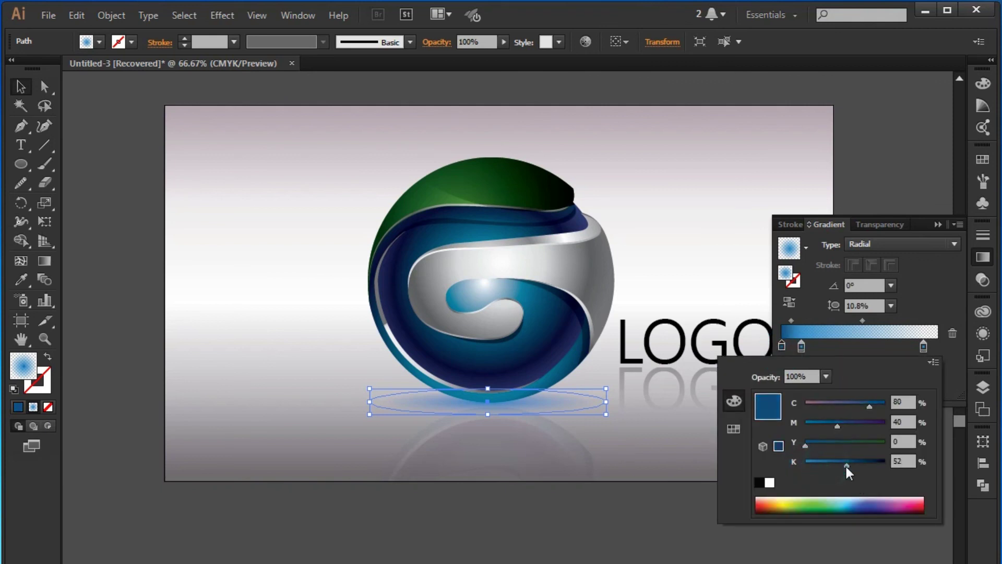
drag(860, 468, 867, 465)
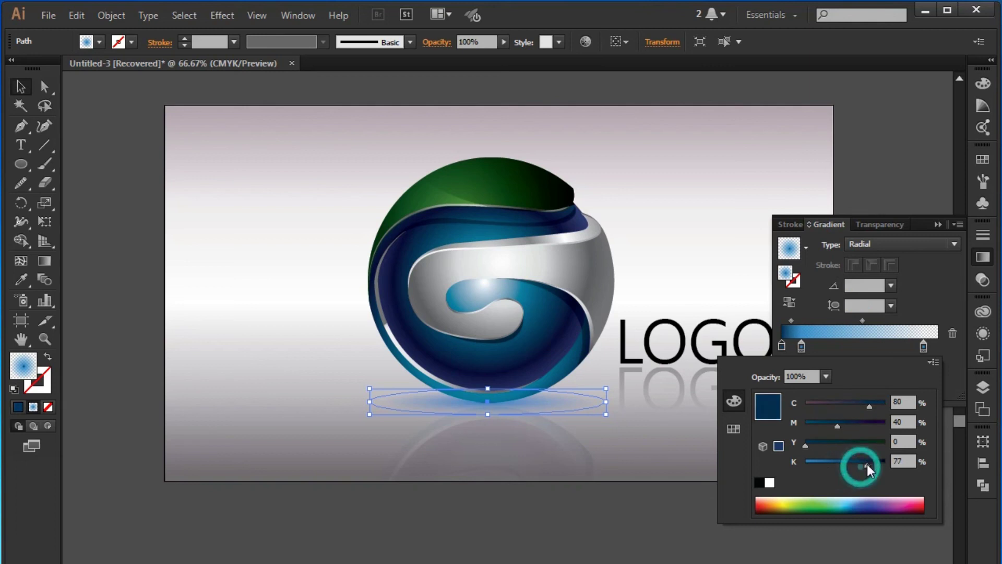
click(801, 347)
drag(801, 346, 870, 346)
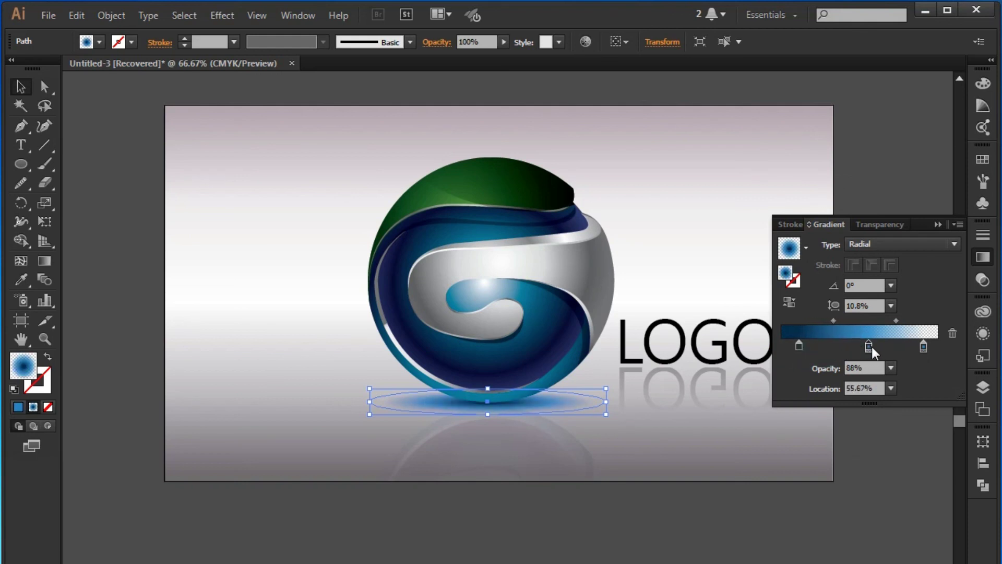
click(938, 224)
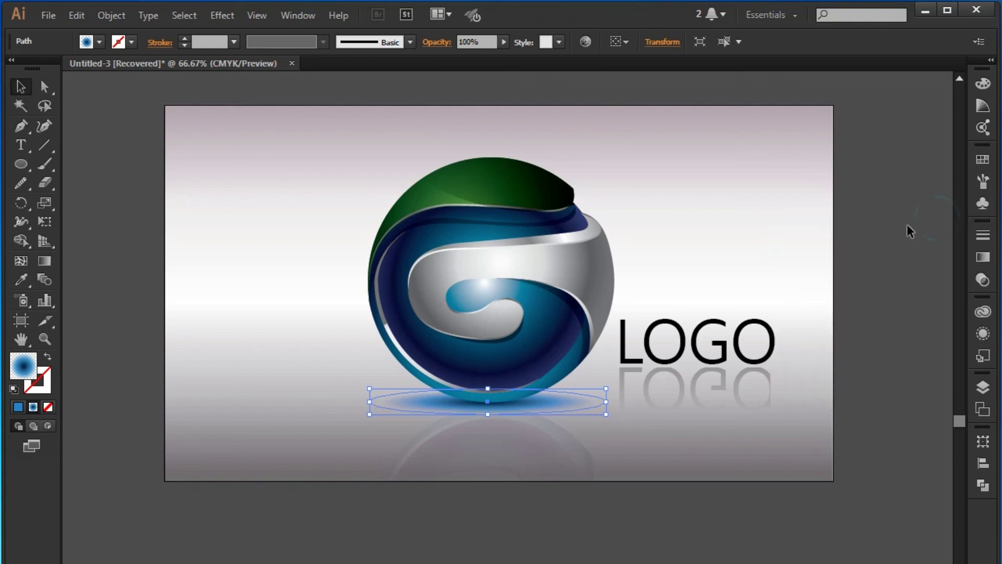
drag(490, 415, 491, 416)
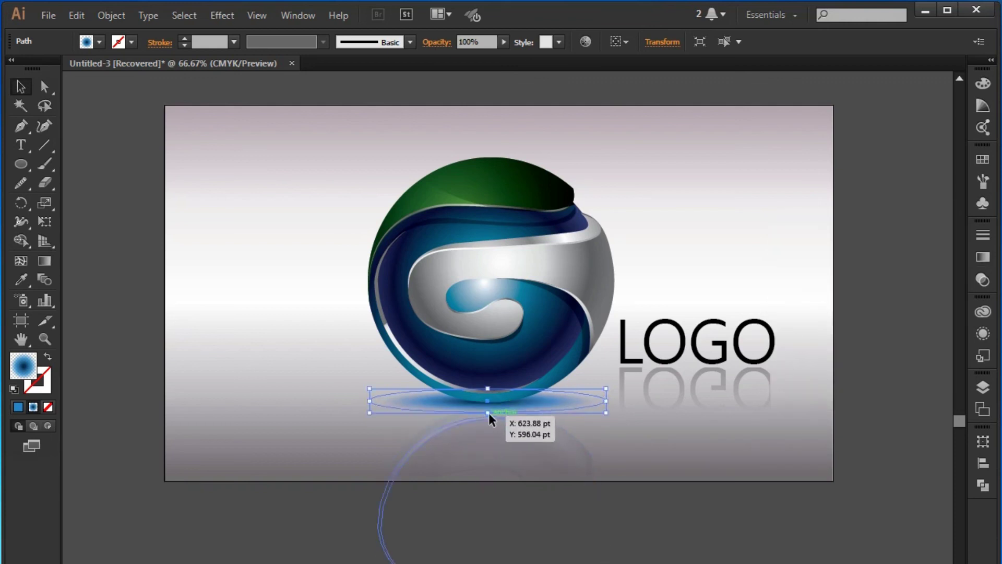
Move the LOGO and its reflection lower beside the sphere and enlarge them to about 124.18 pt.
drag(492, 417, 491, 418)
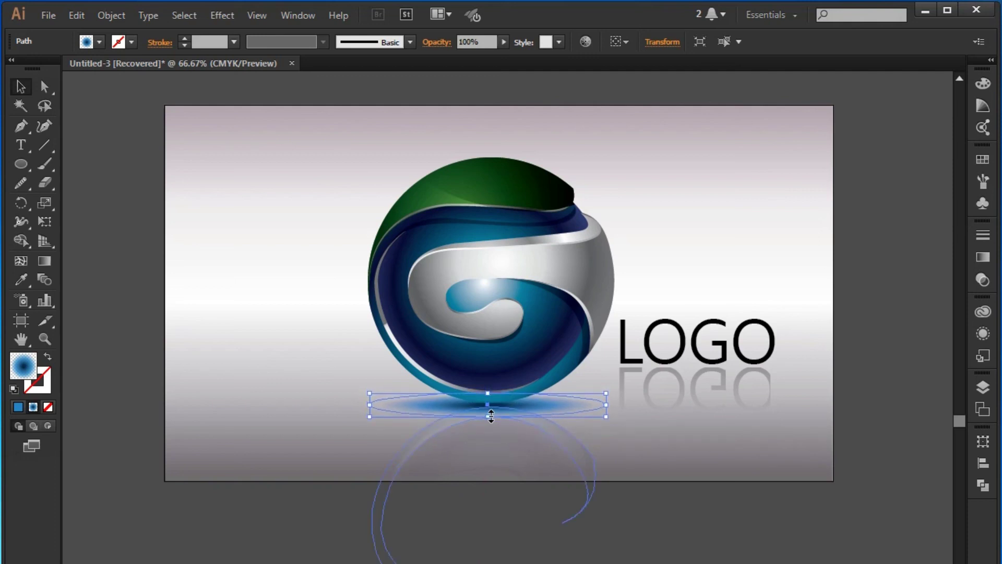
click(862, 556)
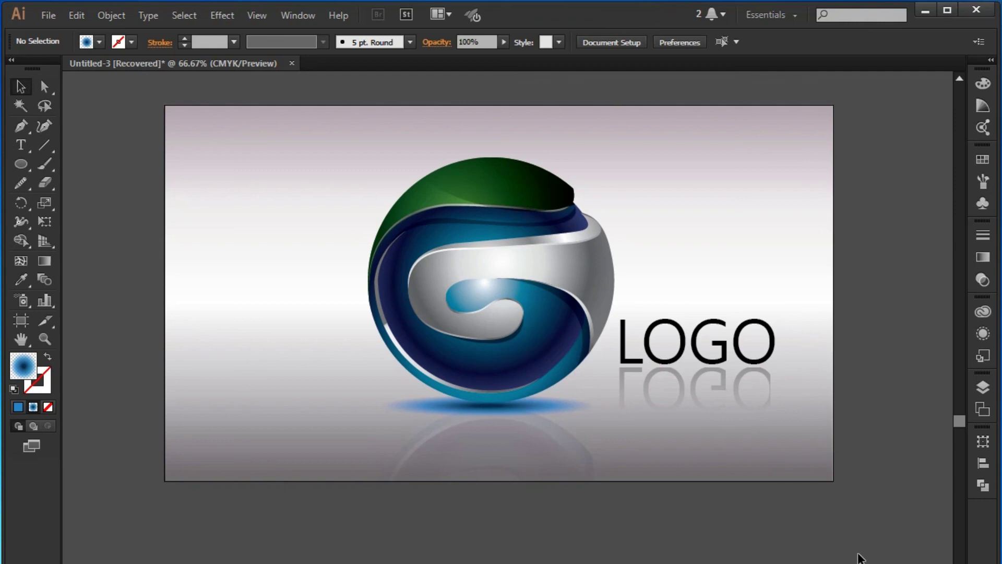
click(685, 356)
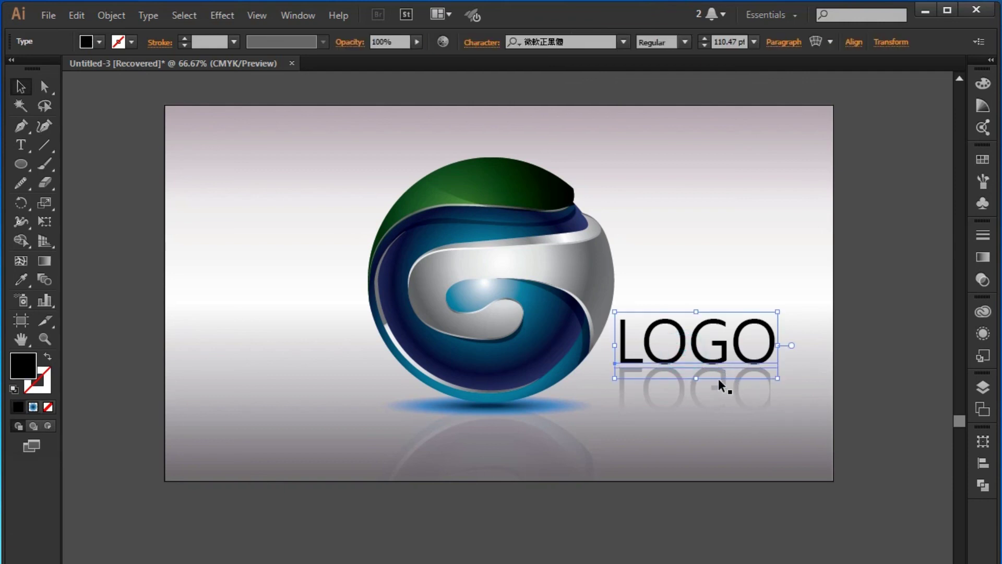
drag(721, 360, 731, 389)
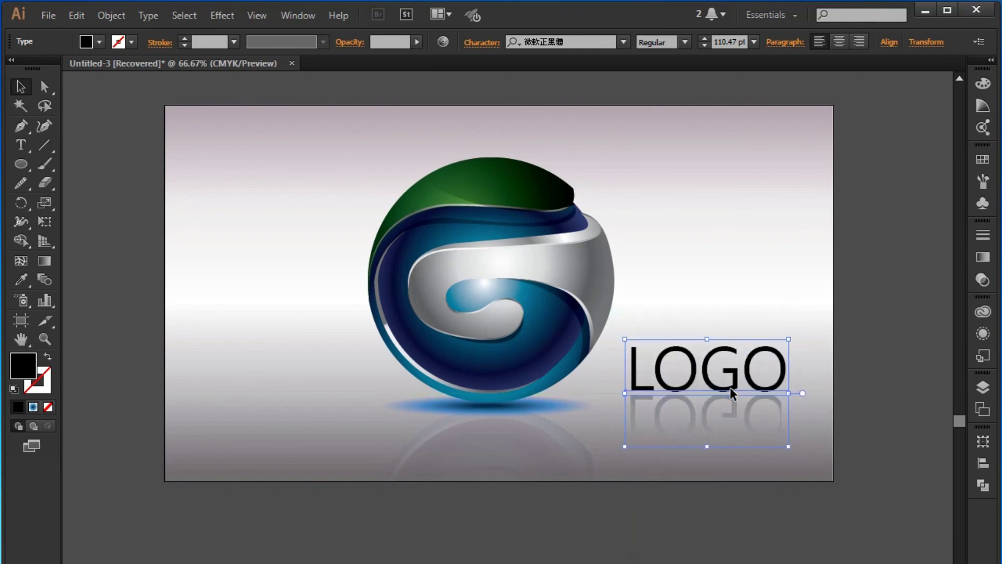
key(Down)
key(Down)
key(Down)
key(Down)
key(Down)
key(Down)
key(Down)
key(Down)
key(Down)
key(Down)
key(Down)
key(Down)
key(Down)
key(Down)
key(Down)
key(Left)
key(Left)
key(Left)
key(Left)
key(Left)
key(Left)
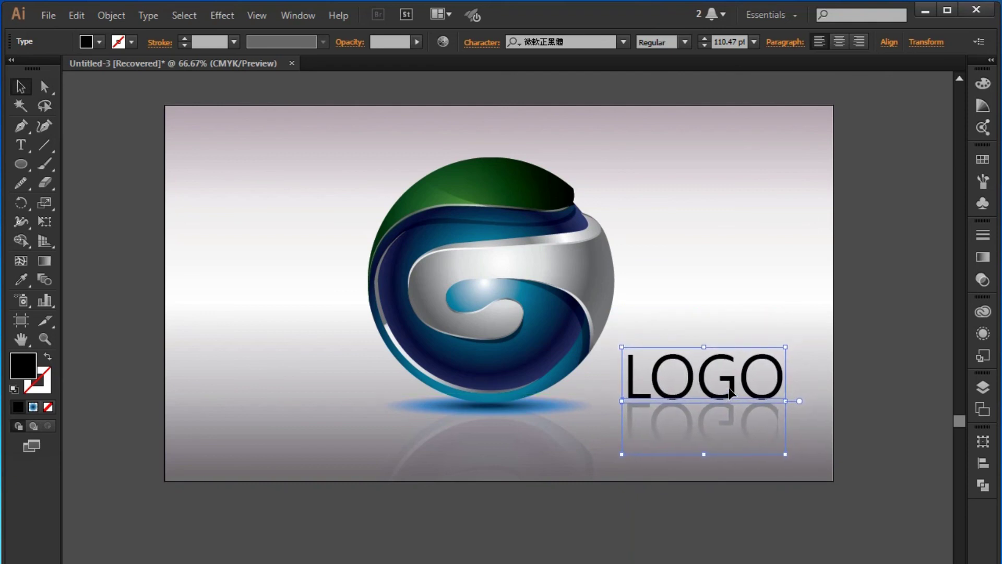
key(Left)
key(Left)
key(Left)
key(Left)
key(Left)
key(Left)
key(Left)
key(Left)
key(Left)
key(Left)
key(Left)
key(Left)
key(Down)
key(Down)
key(Down)
drag(772, 349, 794, 336)
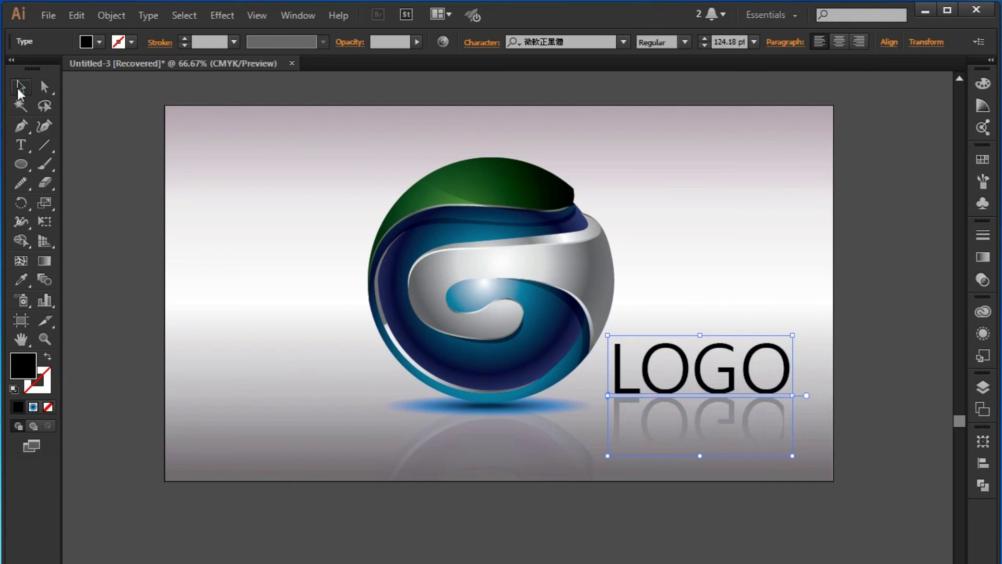
click(818, 551)
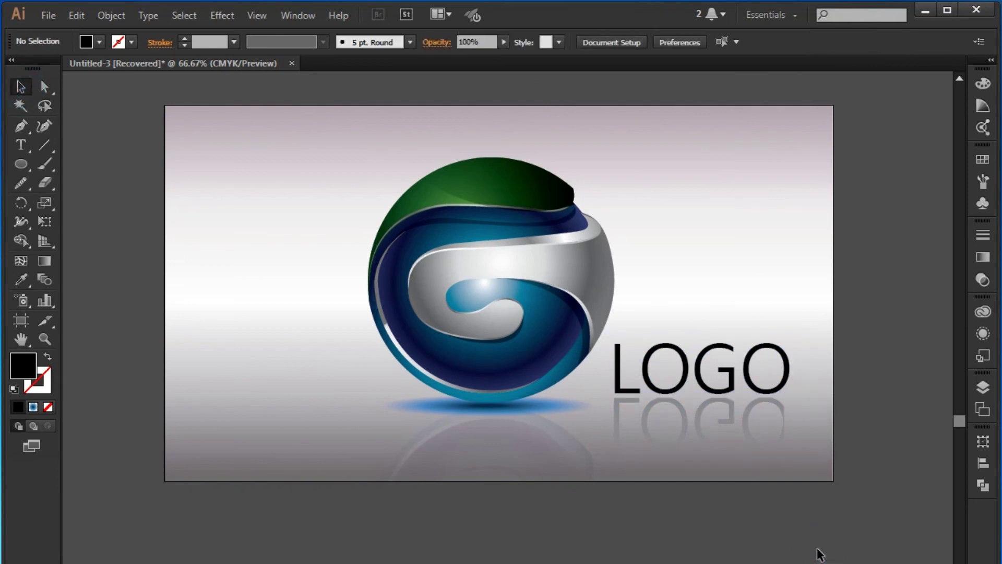